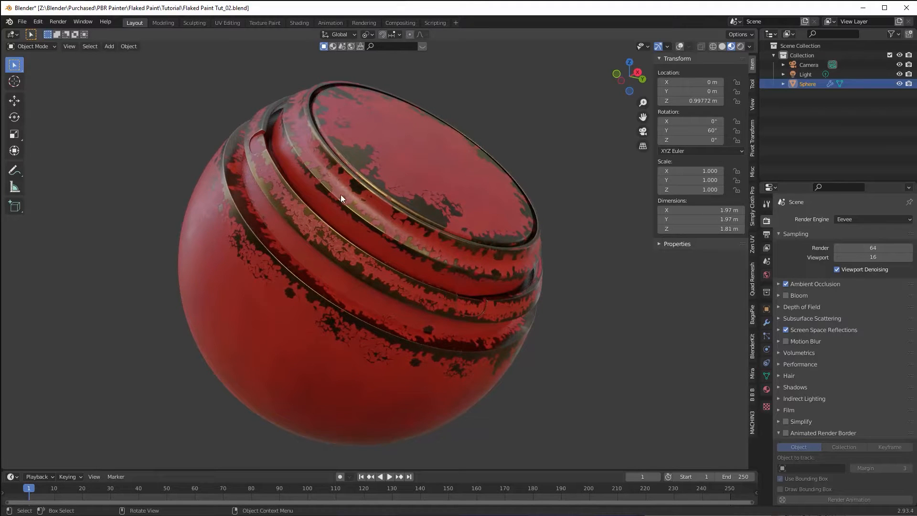
{"action": "middle_click_drag", "start_coordinate": [380, 236], "coordinate": [342, 256]}
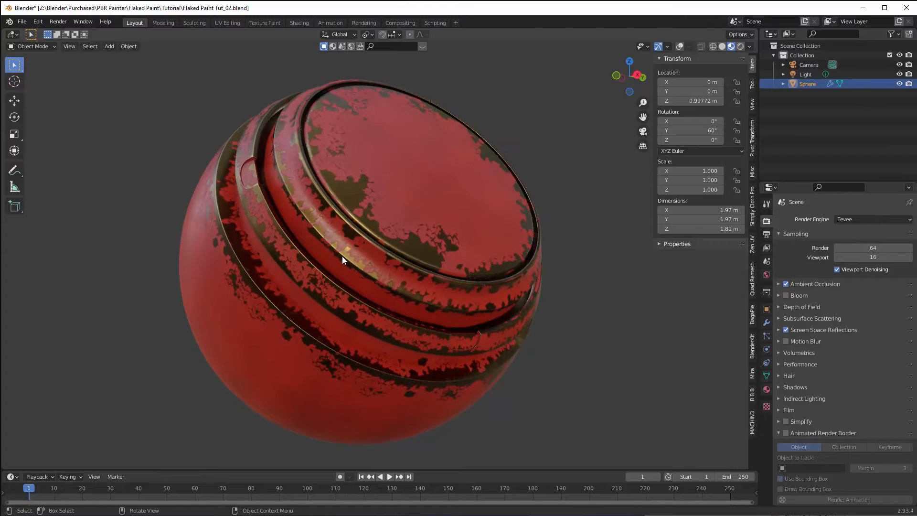
{"action": "mouse_move", "coordinate": [411, 276]}
{"action": "middle_mouse_down"}
{"action": "mouse_move", "coordinate": [394, 284]}
{"action": "mouse_move", "coordinate": [390, 270]}
{"action": "mouse_move", "coordinate": [403, 271]}
{"action": "middle_mouse_up"}
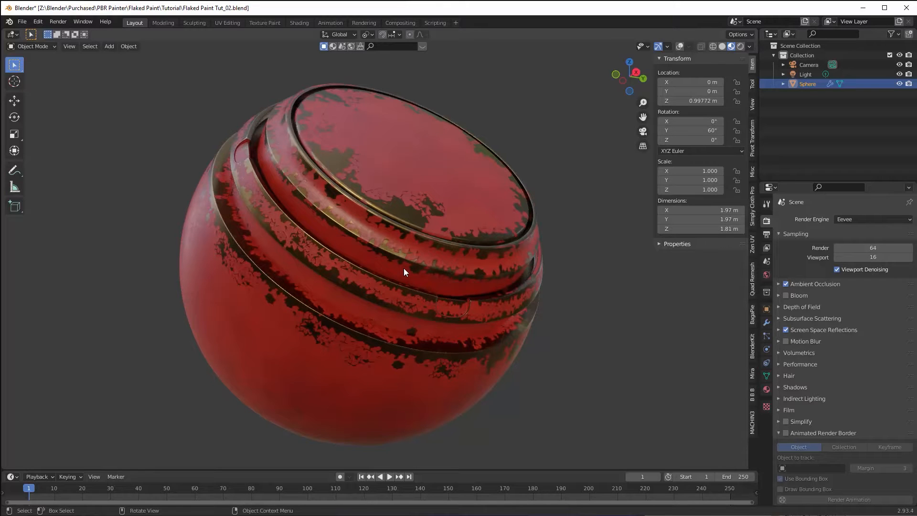
{"action": "middle_click_drag", "start_coordinate": [385, 191], "coordinate": [402, 236]}
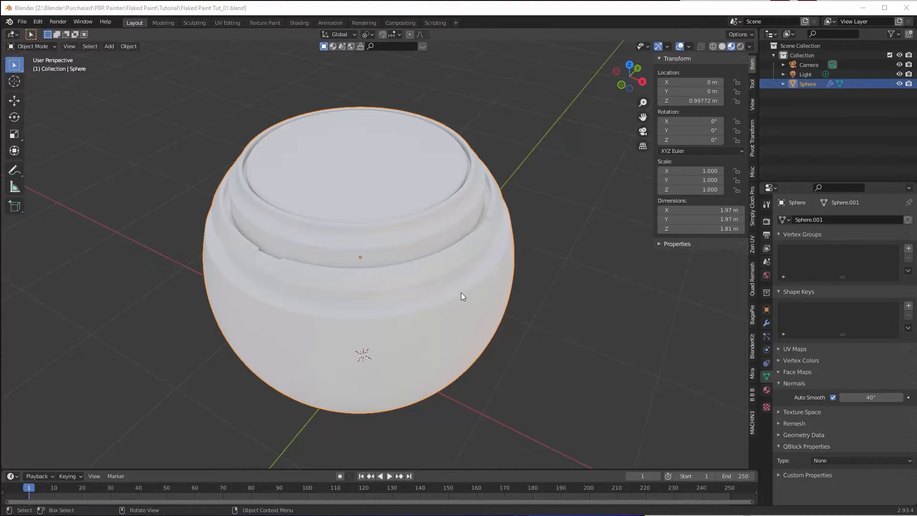
{"action": "middle_click_drag", "start_coordinate": [460, 285], "coordinate": [421, 270]}
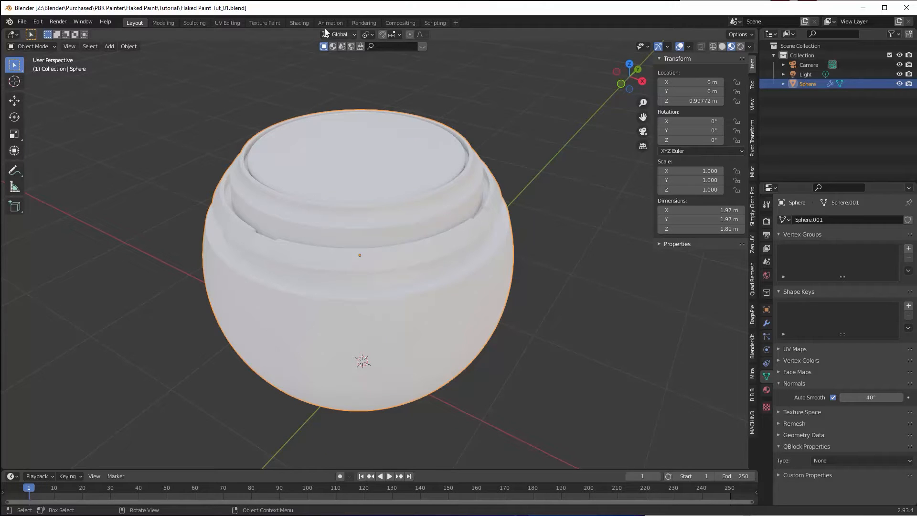
Open the UV Editing workspace and examine the sphere's unwrapped UV layout and mesh.
{"action": "left_click", "coordinate": [228, 23]}
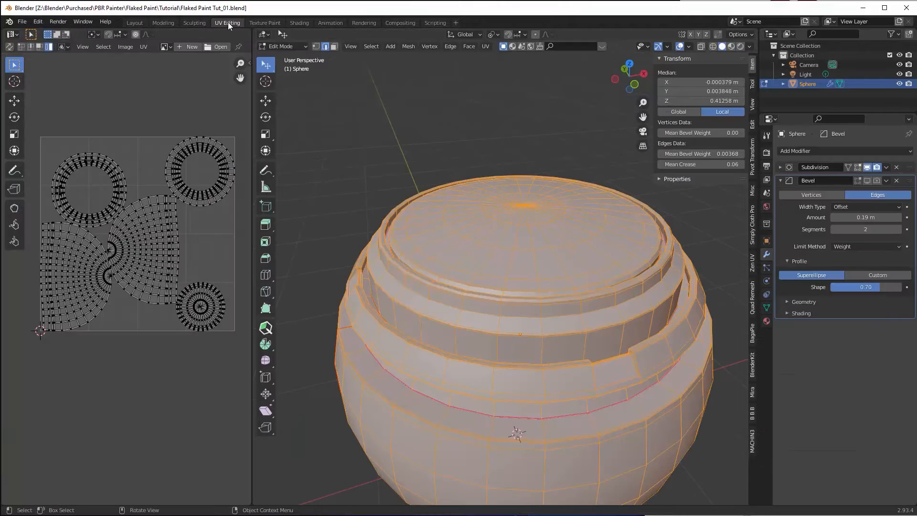
{"action": "scroll", "coordinate": [519, 276], "scroll_direction": "down", "scroll_amount": 2}
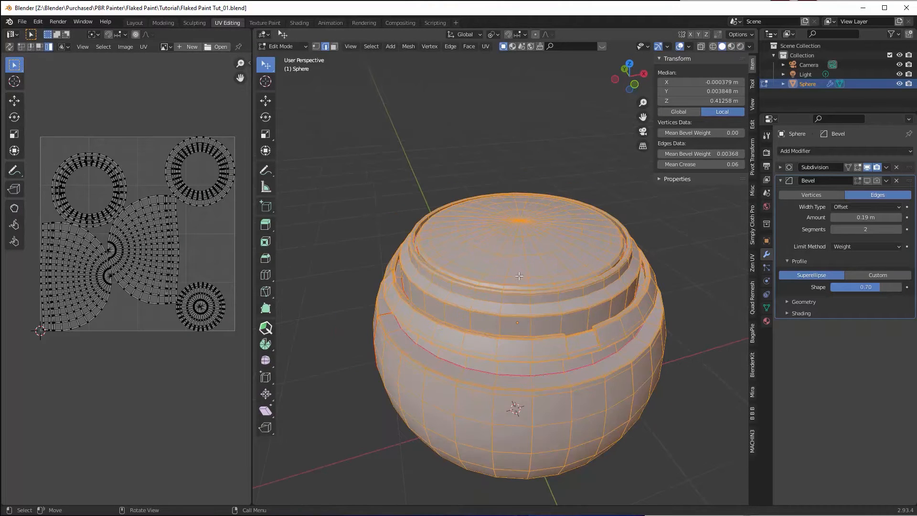
{"action": "middle_click_drag", "start_coordinate": [519, 276], "coordinate": [517, 241]}
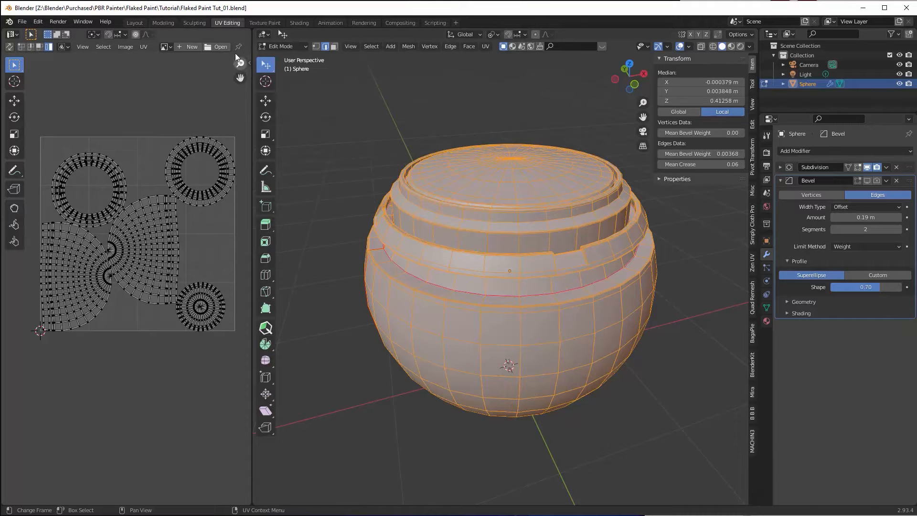
Switch to the Texture Paint workspace and set up the Sphere material for PBR Painter without a backup or background material.
{"action": "left_click", "coordinate": [269, 22]}
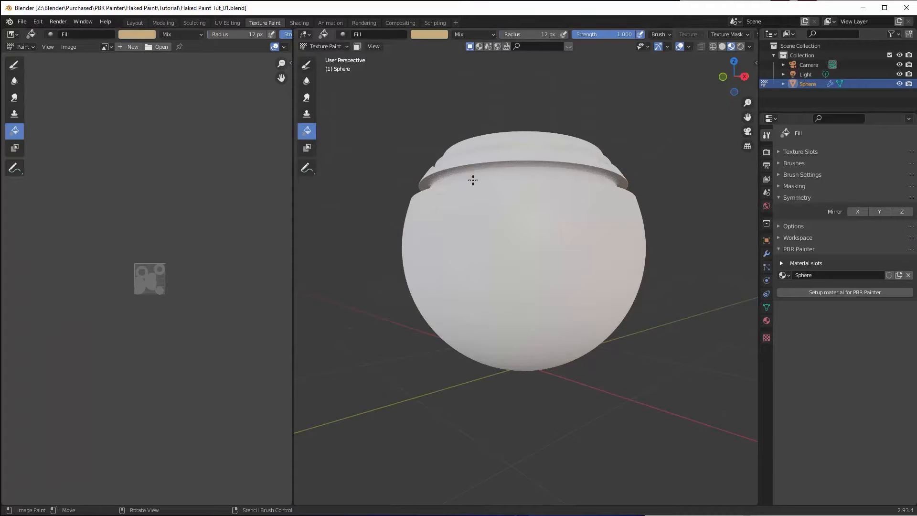
{"action": "mouse_move", "coordinate": [472, 180]}
{"action": "middle_mouse_down"}
{"action": "mouse_move", "coordinate": [505, 213]}
{"action": "mouse_move", "coordinate": [506, 230]}
{"action": "middle_mouse_up"}
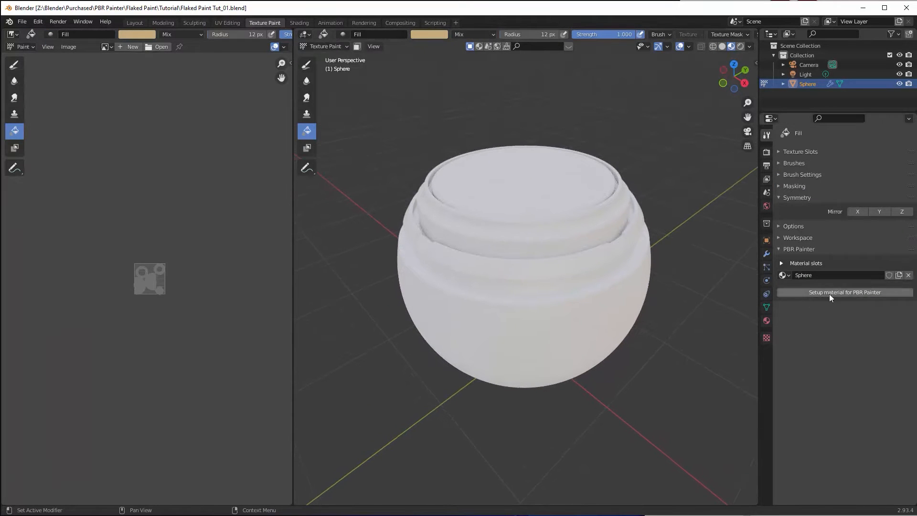
{"action": "left_click", "coordinate": [863, 293]}
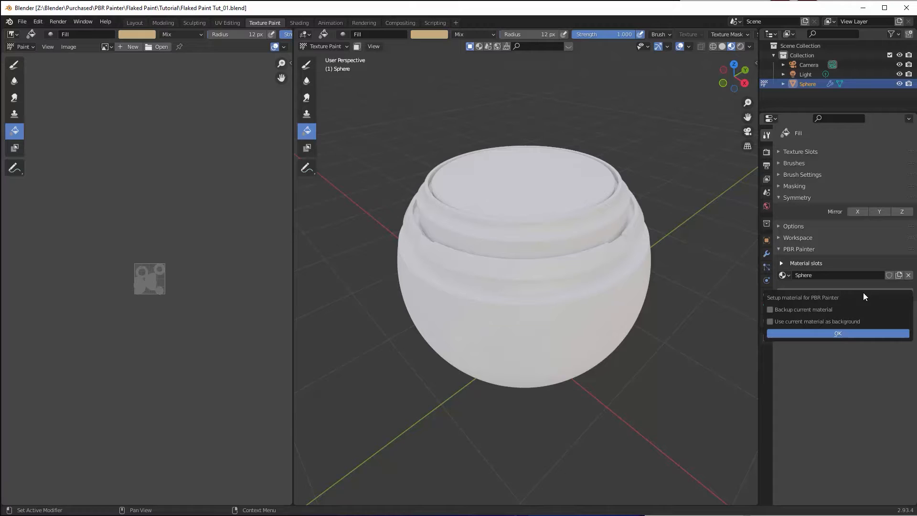
{"action": "left_click", "coordinate": [836, 335]}
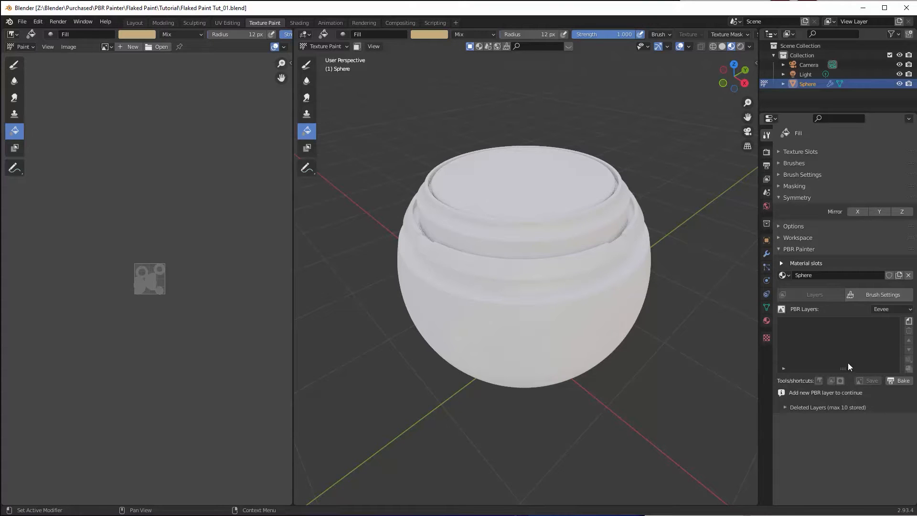
Add a multichannel PBR layer named "Bronze Base".
{"action": "left_click", "coordinate": [909, 321]}
{"action": "left_click", "coordinate": [849, 336]}
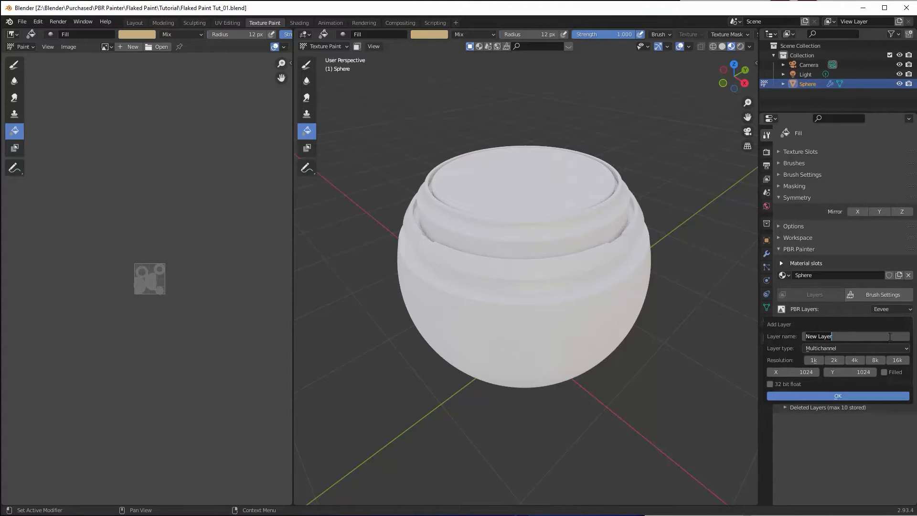
{"action": "type", "text": "Bronze Bass"}
{"action": "key", "text": "BackSpace"}
{"action": "type", "text": "e"}
{"action": "left_click", "coordinate": [856, 397]}
{"action": "left_click", "coordinate": [852, 395]}
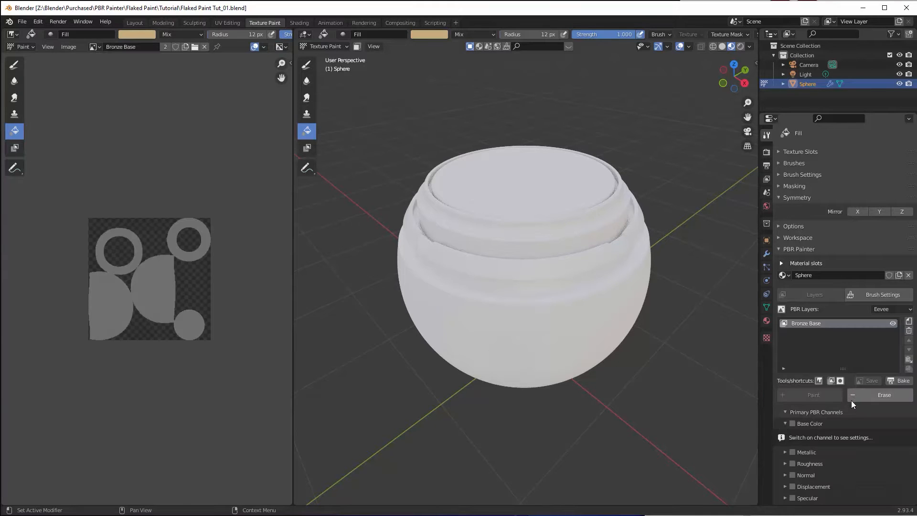
Import the Old Bronze Base B Color, Metallic, Normal and Roughness textures from the old_bronze-2K folder into the Bronze Base layer.
{"action": "left_click", "coordinate": [831, 380]}
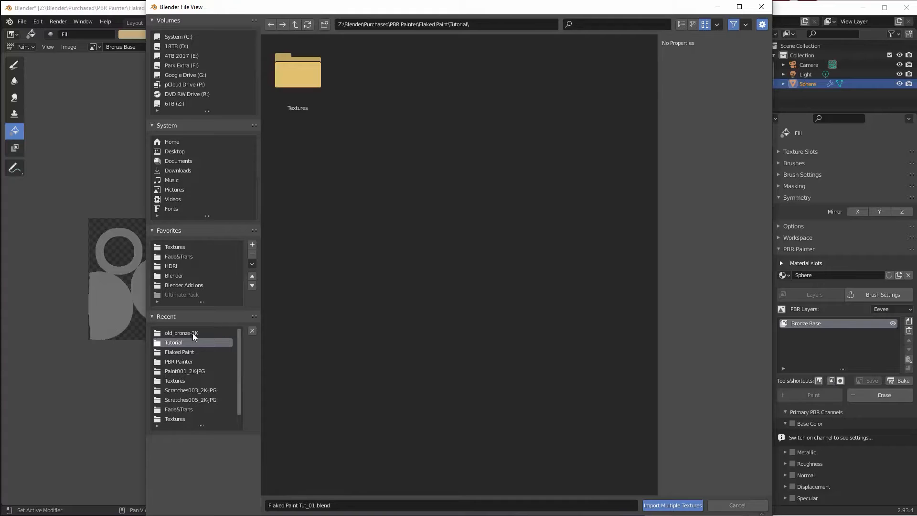
{"action": "left_click", "coordinate": [193, 333]}
{"action": "left_click", "coordinate": [301, 95]}
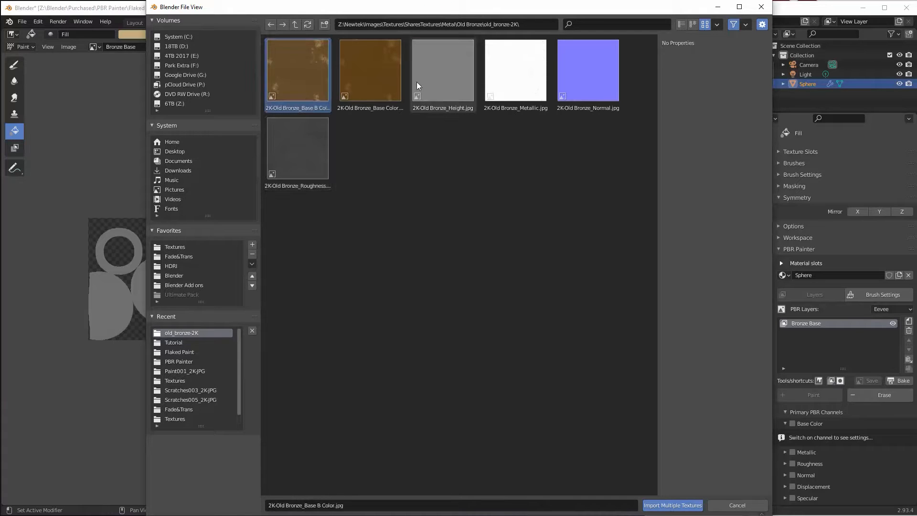
{"action": "left_click", "coordinate": [514, 85], "text": "ctrl"}
{"action": "left_click", "coordinate": [591, 87], "text": "ctrl"}
{"action": "left_click", "coordinate": [316, 156], "text": "ctrl"}
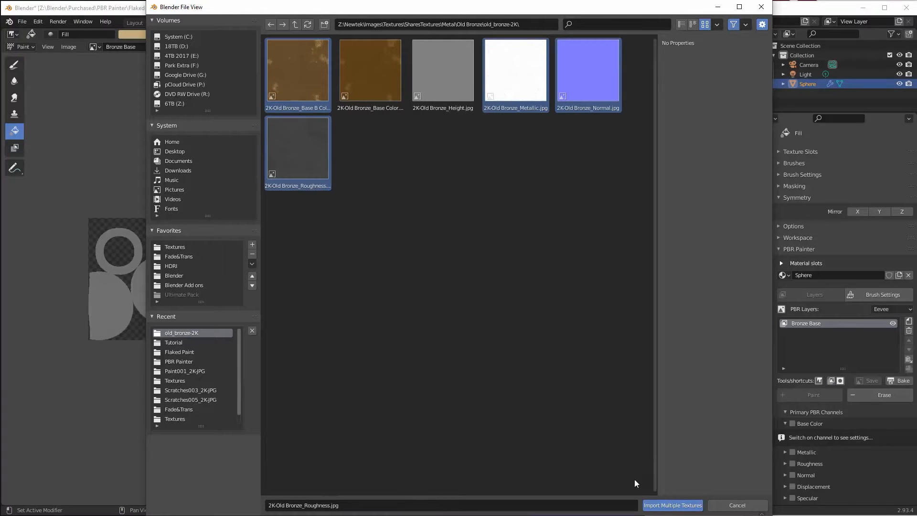
{"action": "left_click", "coordinate": [672, 505]}
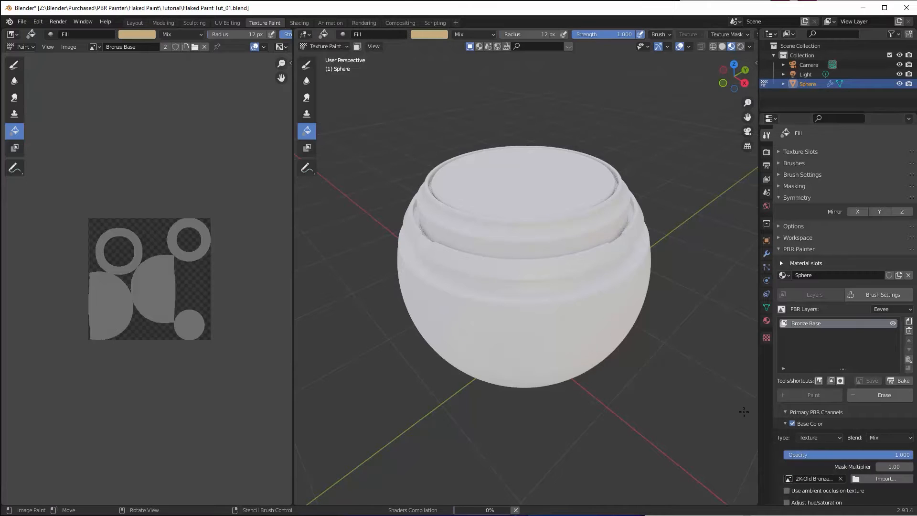
Fill the whole sphere on the Bronze Base layer with the Fill tool and inspect the bronze surface.
{"action": "left_click", "coordinate": [520, 252]}
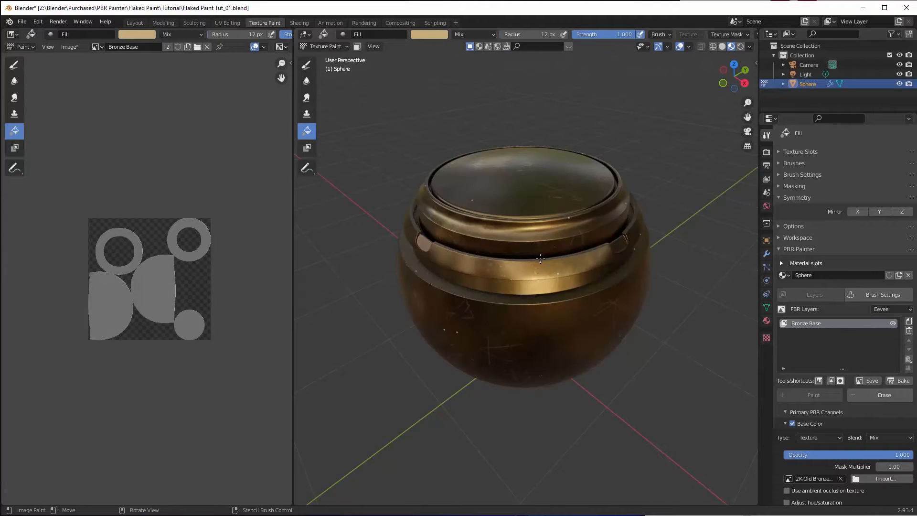
{"action": "middle_click_drag", "start_coordinate": [540, 258], "coordinate": [545, 215]}
{"action": "scroll", "coordinate": [545, 216], "scroll_direction": "up", "scroll_amount": 2}
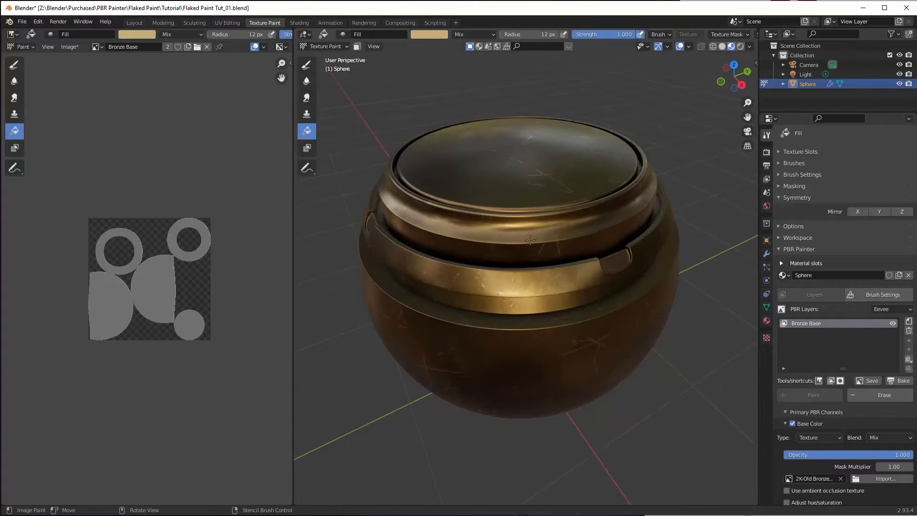
{"action": "mouse_move", "coordinate": [530, 240]}
{"action": "middle_mouse_down"}
{"action": "mouse_move", "coordinate": [561, 219]}
{"action": "mouse_move", "coordinate": [562, 267]}
{"action": "middle_mouse_up"}
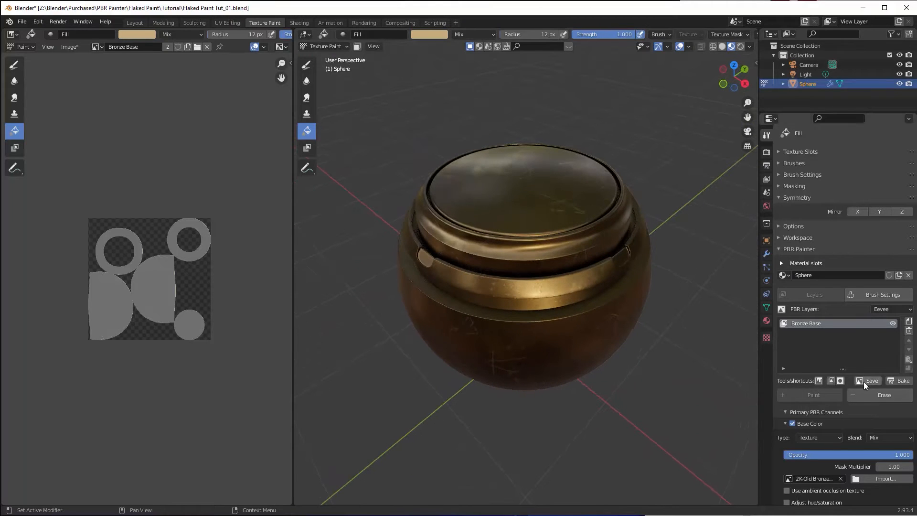
Set the Bronze Base layer's texture mapping scale to 2 on both axes and check the texture around the sphere.
{"action": "scroll", "coordinate": [863, 382], "scroll_direction": "down", "scroll_amount": 8}
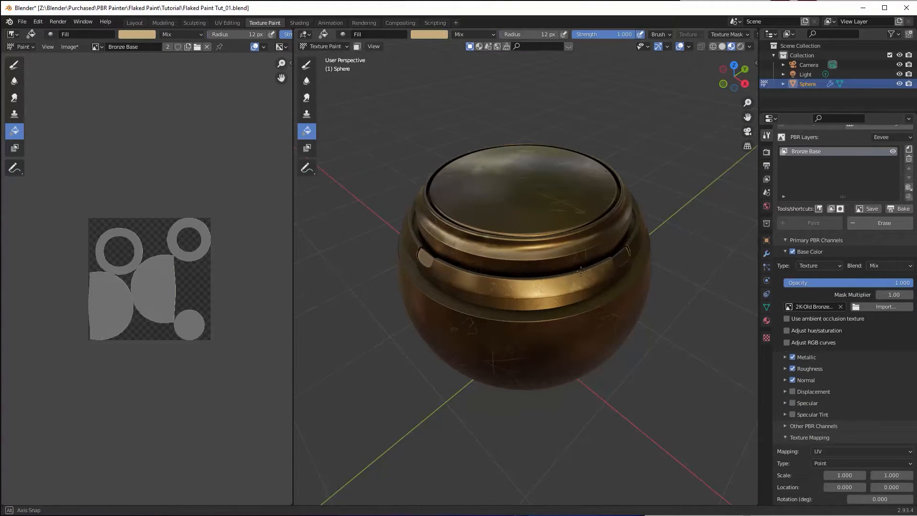
{"action": "middle_click_drag", "start_coordinate": [581, 271], "coordinate": [586, 247]}
{"action": "left_click", "coordinate": [846, 475]}
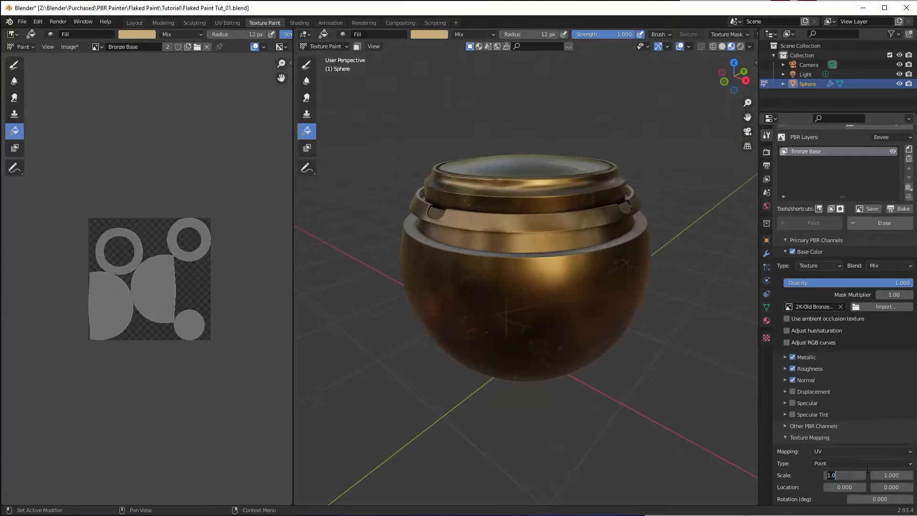
{"action": "type", "text": "2"}
{"action": "key", "text": "Return"}
{"action": "mouse_move", "coordinate": [572, 243]}
{"action": "middle_mouse_down"}
{"action": "mouse_move", "coordinate": [539, 295]}
{"action": "mouse_move", "coordinate": [553, 234]}
{"action": "mouse_move", "coordinate": [563, 235]}
{"action": "mouse_move", "coordinate": [559, 251]}
{"action": "middle_mouse_up"}
{"action": "scroll", "coordinate": [539, 296], "scroll_direction": "up", "scroll_amount": 5}
{"action": "scroll", "coordinate": [561, 247], "scroll_direction": "down", "scroll_amount": 2}
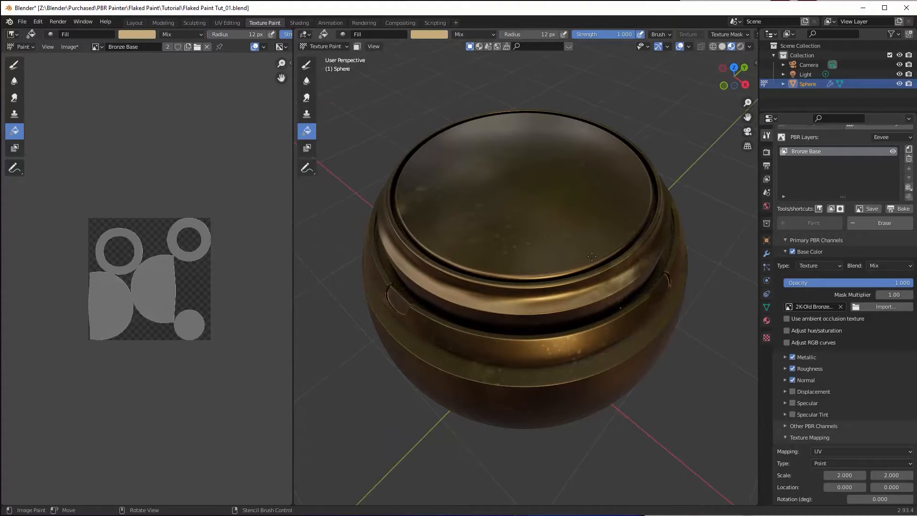
{"action": "middle_click_drag", "start_coordinate": [618, 270], "coordinate": [487, 252]}
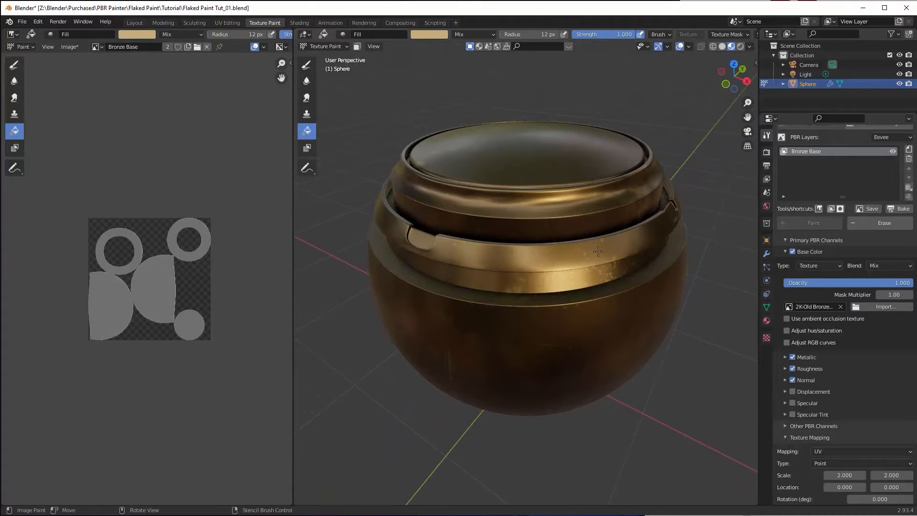
{"action": "middle_click_drag", "start_coordinate": [547, 250], "coordinate": [465, 270]}
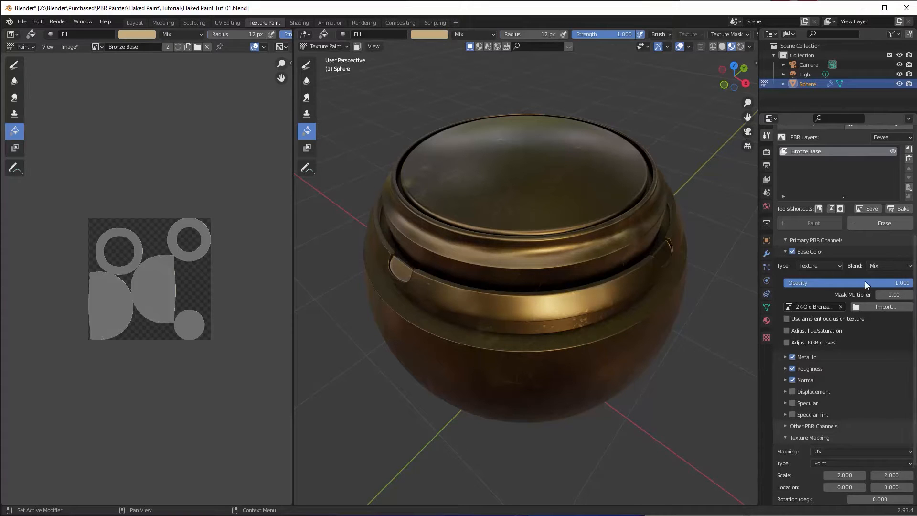
Add a second multichannel PBR layer named "Worn Bronze Edges".
{"action": "scroll", "coordinate": [852, 182], "scroll_direction": "up", "scroll_amount": 7}
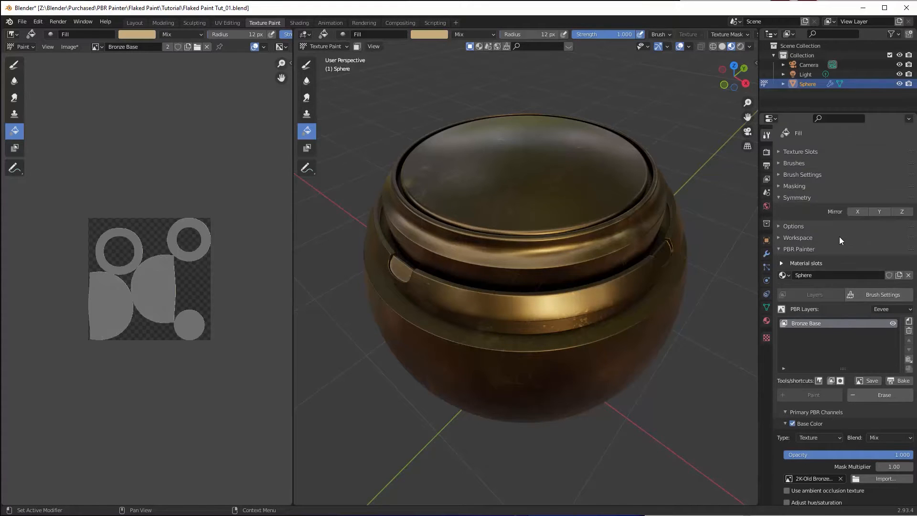
{"action": "left_click", "coordinate": [909, 283]}
{"action": "left_click", "coordinate": [847, 298]}
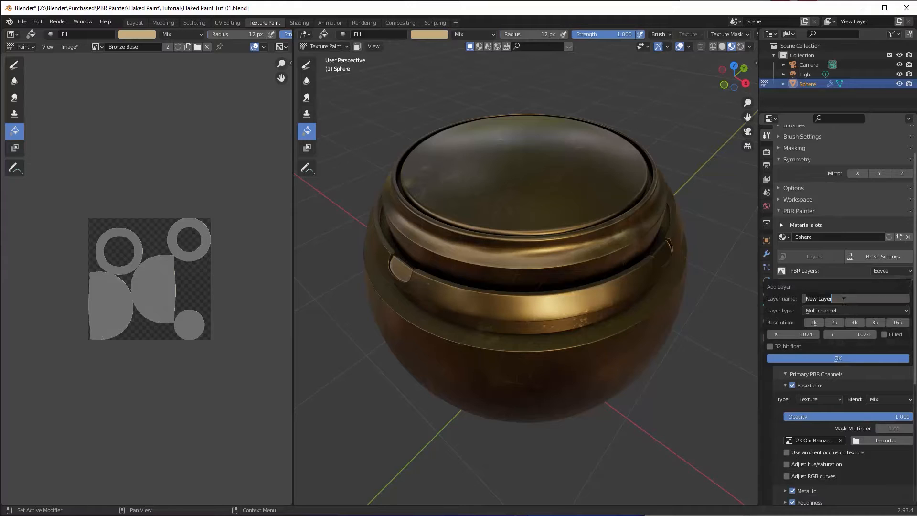
{"action": "type", "text": "Worn"}
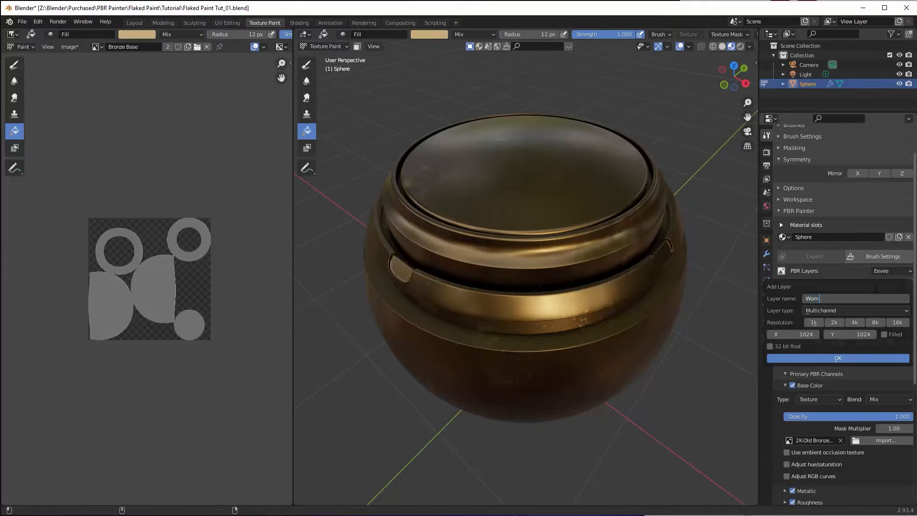
{"action": "type", "text": " Bronze"}
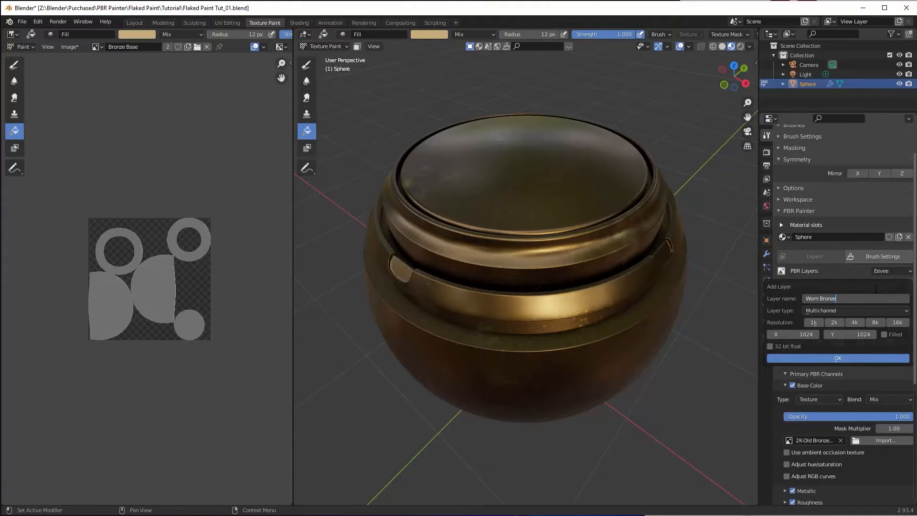
{"action": "type", "text": " Edges"}
{"action": "key", "text": "Return"}
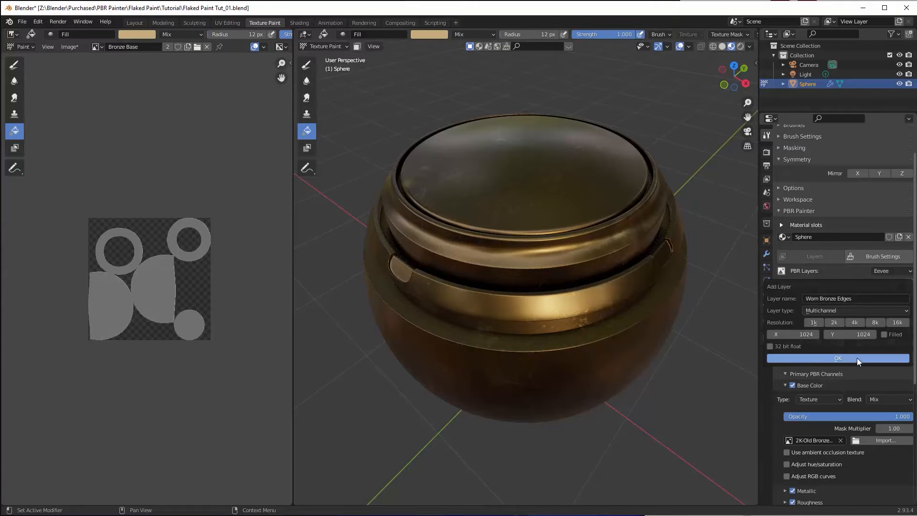
{"action": "left_click", "coordinate": [857, 358]}
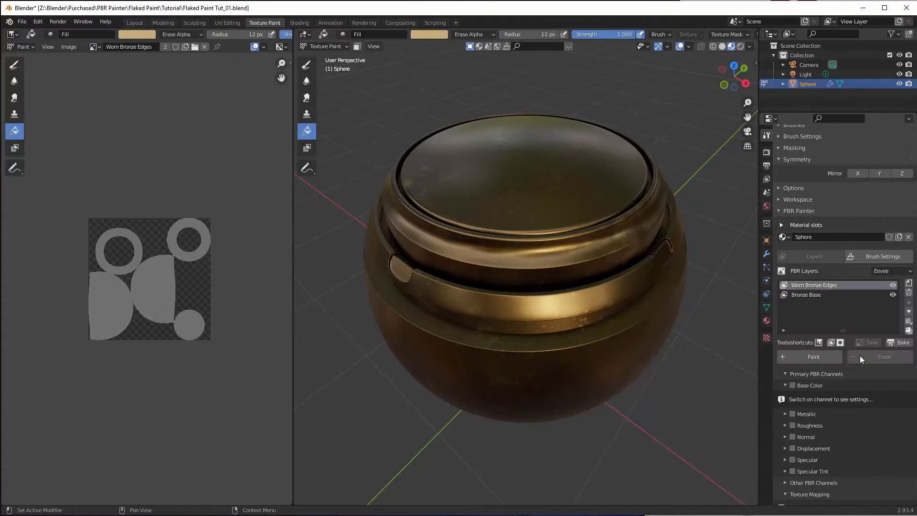
Enable the Base Color channel on the Worn Bronze Edges layer and collapse its settings.
{"action": "left_click", "coordinate": [793, 386]}
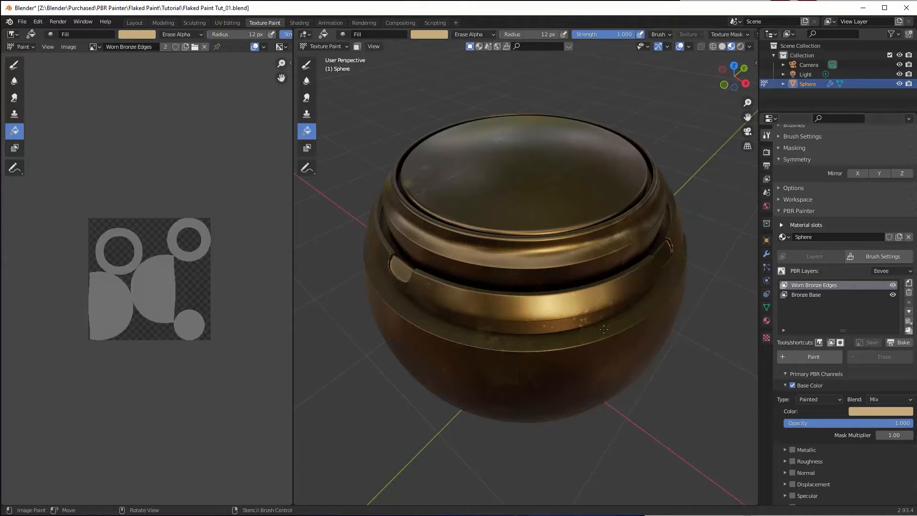
{"action": "middle_click_drag", "start_coordinate": [604, 306], "coordinate": [613, 310]}
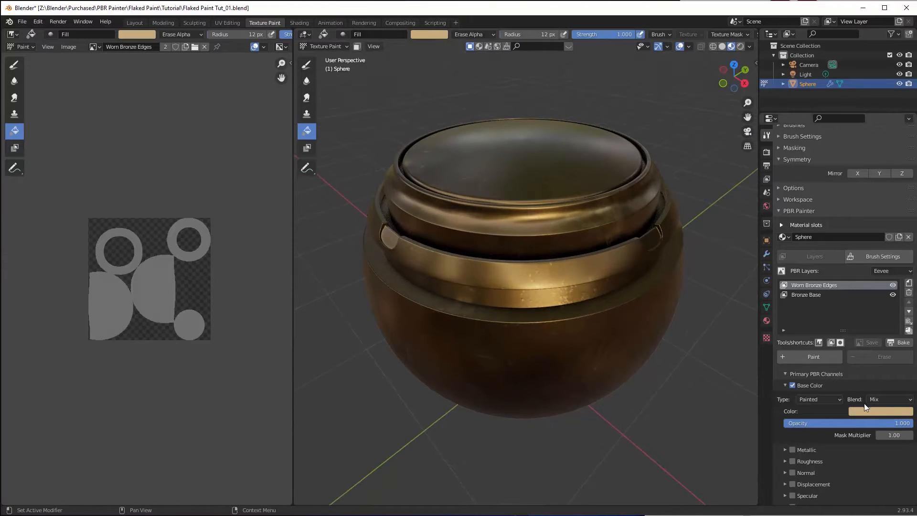
{"action": "middle_click_drag", "start_coordinate": [559, 286], "coordinate": [543, 298]}
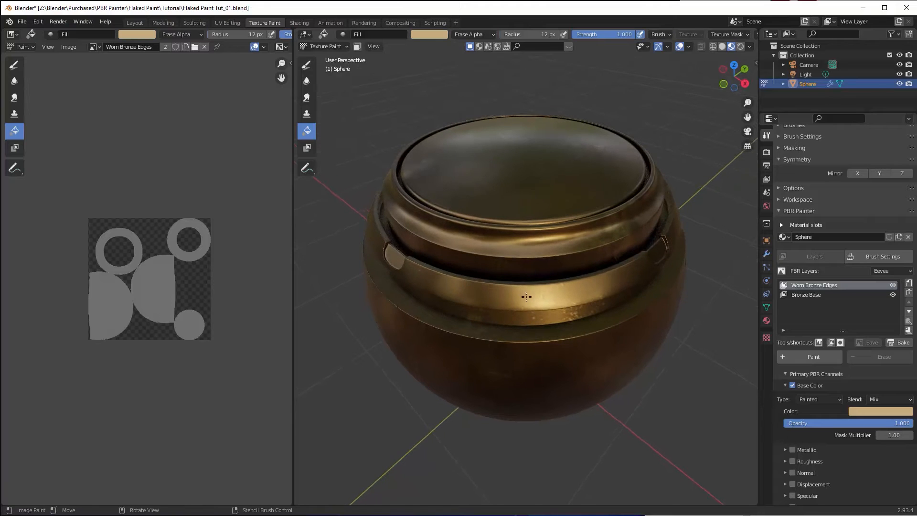
{"action": "left_click", "coordinate": [784, 385]}
{"action": "scroll", "coordinate": [844, 377], "scroll_direction": "down", "scroll_amount": 3}
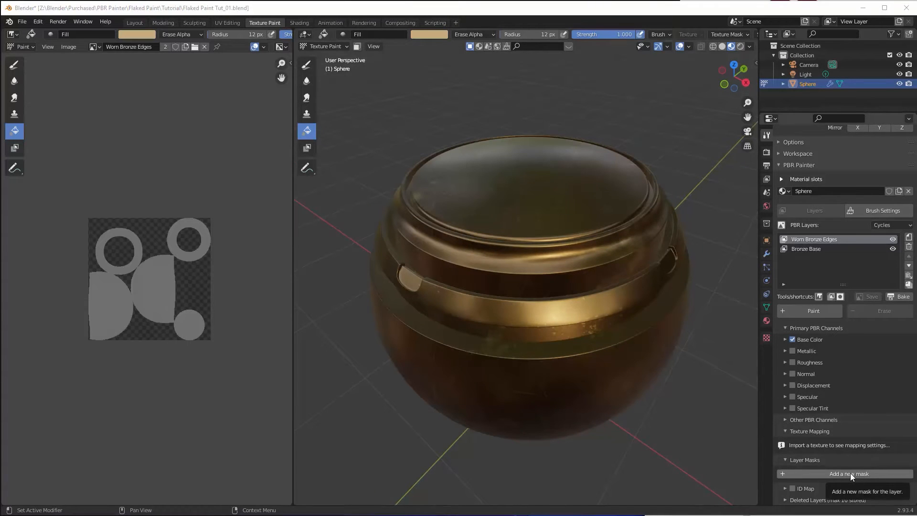
Add an Ambient Occlusion (Cycles) mask to the Worn Bronze Edges layer and preview it on the mesh in rendered shading.
{"action": "left_click", "coordinate": [849, 473]}
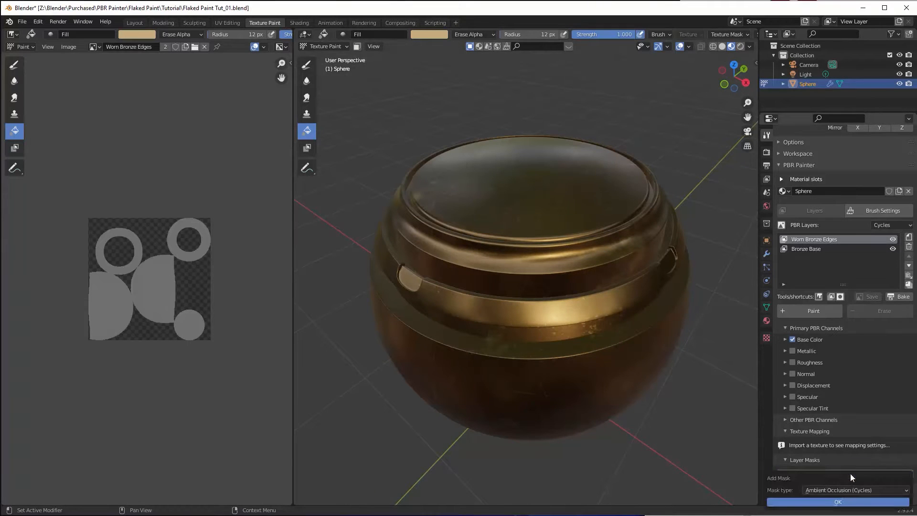
{"action": "left_click", "coordinate": [838, 502]}
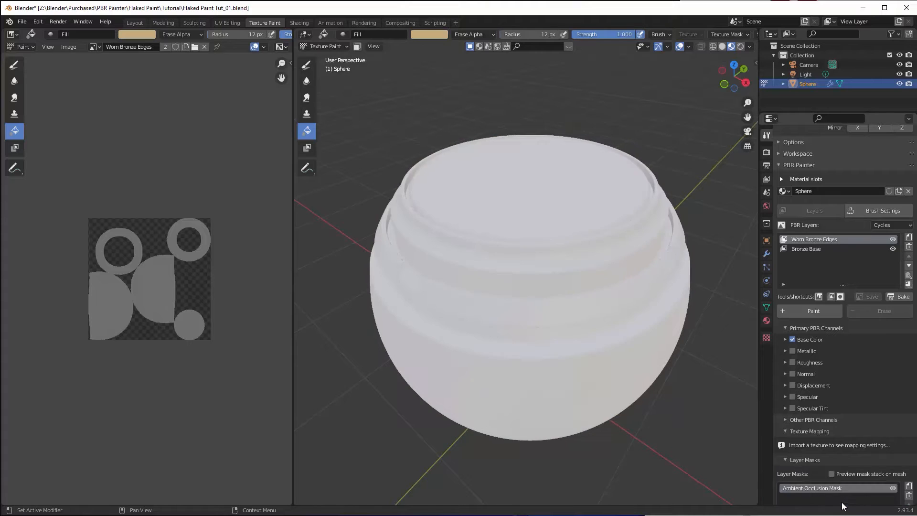
{"action": "scroll", "coordinate": [851, 442], "scroll_direction": "down", "scroll_amount": 5}
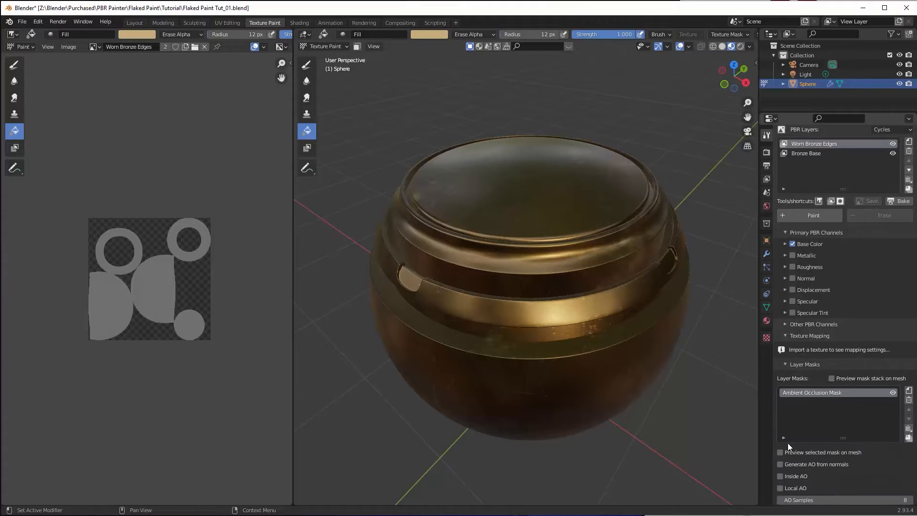
{"action": "left_click", "coordinate": [780, 453]}
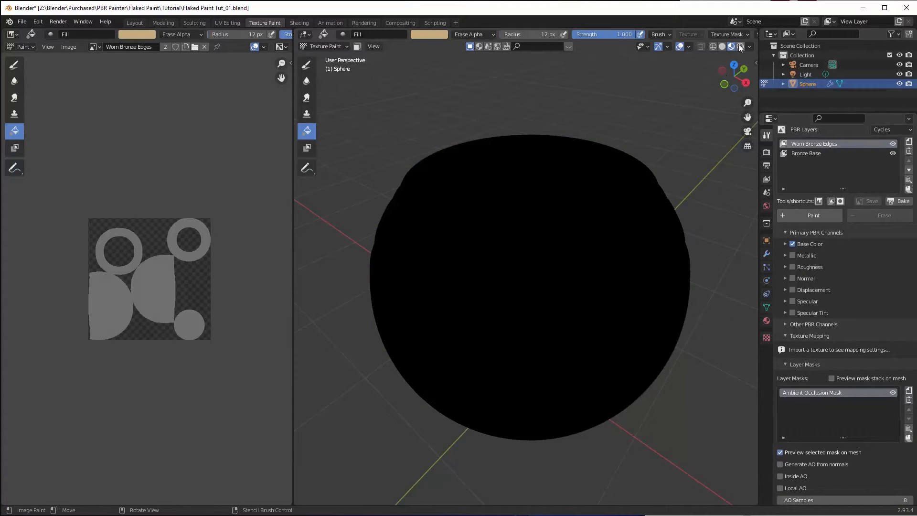
{"action": "left_click", "coordinate": [739, 47]}
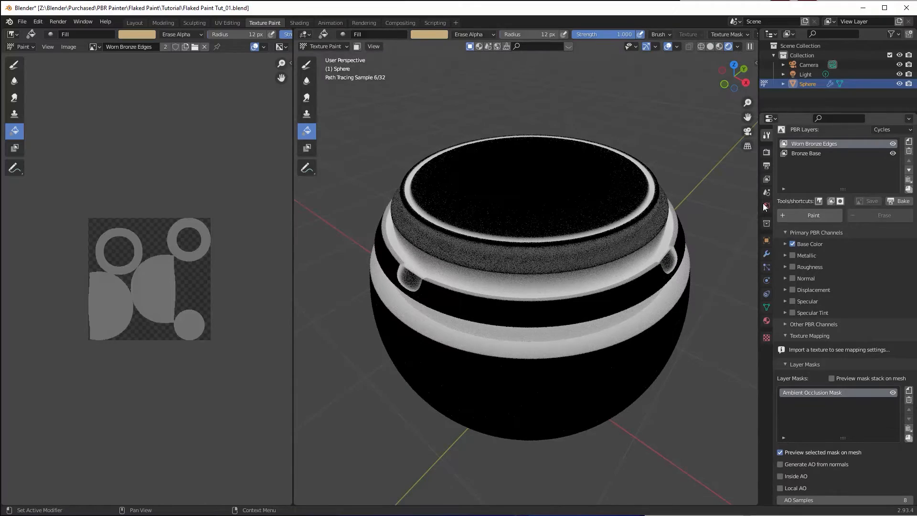
{"action": "mouse_move", "coordinate": [600, 268]}
{"action": "middle_mouse_down", "text": "shift"}
{"action": "mouse_move", "coordinate": [604, 234]}
{"action": "mouse_move", "coordinate": [590, 258]}
{"action": "middle_mouse_up", "text": "shift"}
Enable Inside AO on the Ambient Occlusion mask, set its AO Distance to 0.005, and inspect the sphere's edges.
{"action": "scroll", "coordinate": [841, 404], "scroll_direction": "down", "scroll_amount": 1}
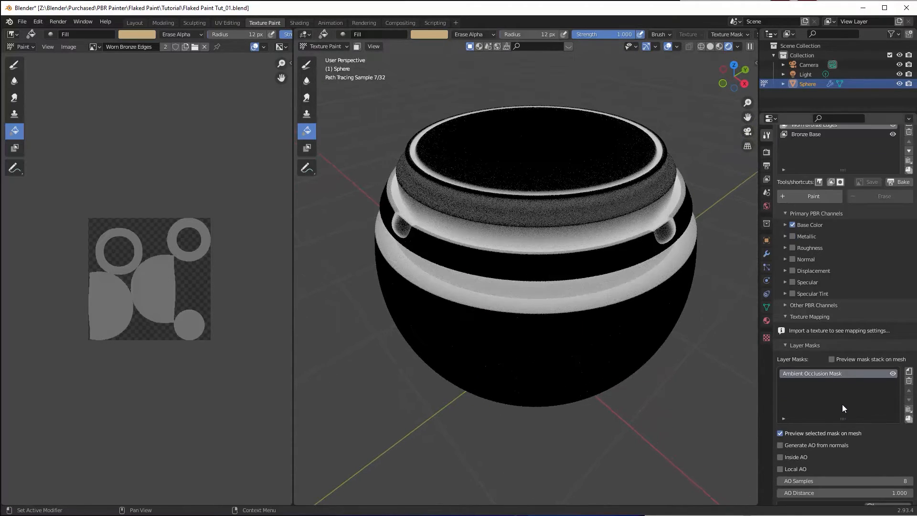
{"action": "scroll", "coordinate": [841, 404], "scroll_direction": "down", "scroll_amount": 5}
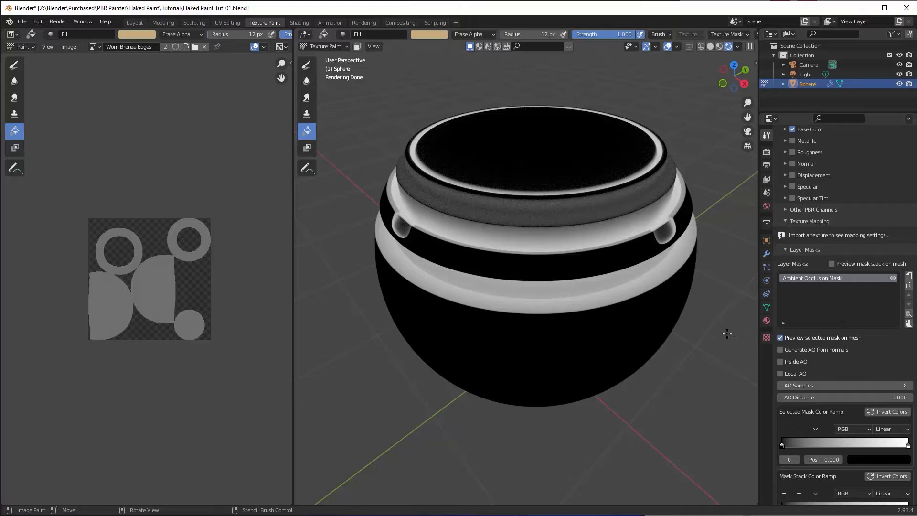
{"action": "left_click", "coordinate": [780, 361]}
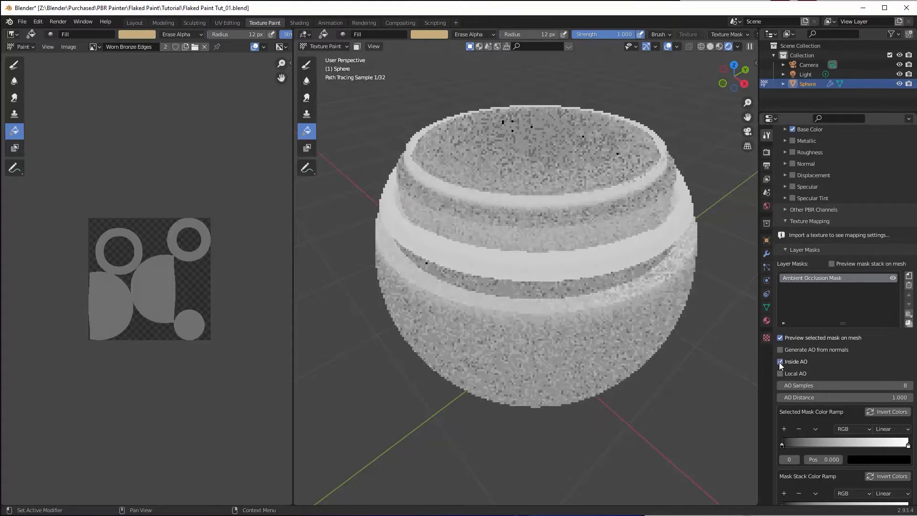
{"action": "left_click", "coordinate": [894, 398]}
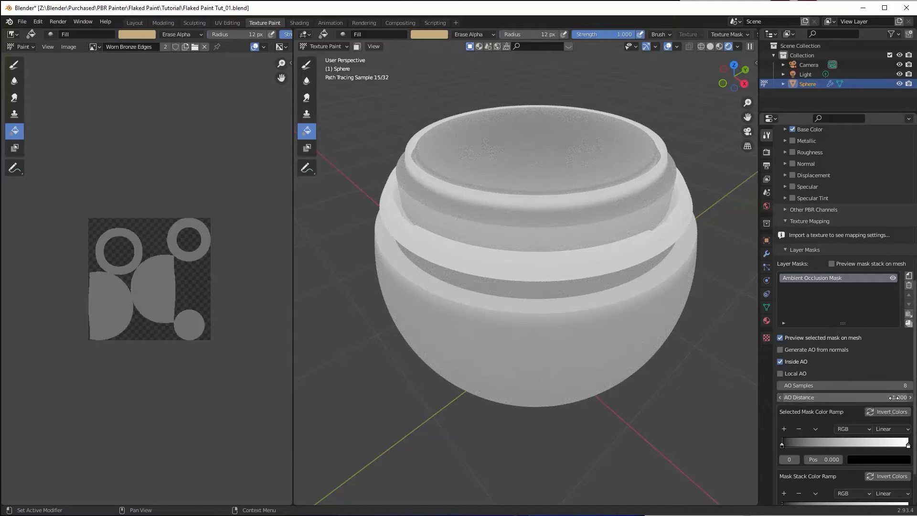
{"action": "key", "text": "BackSpace"}
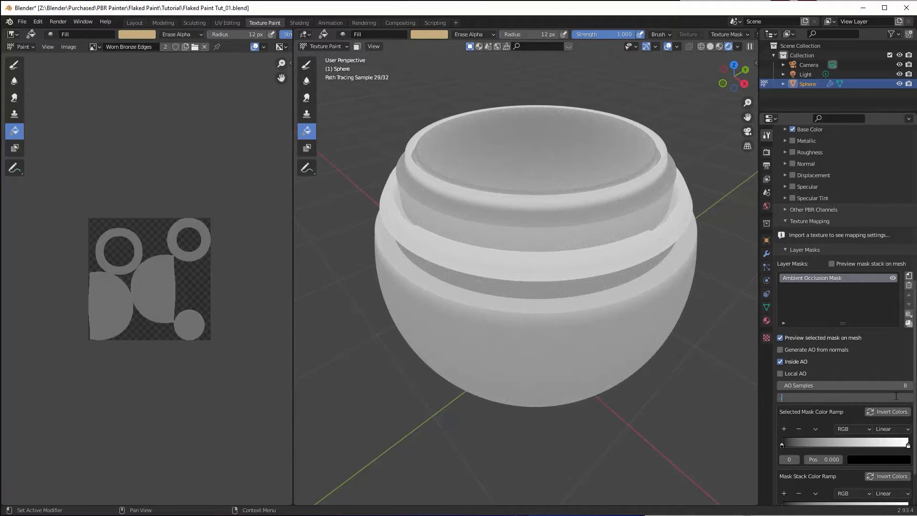
{"action": "type", "text": ".005"}
{"action": "key", "text": "Return"}
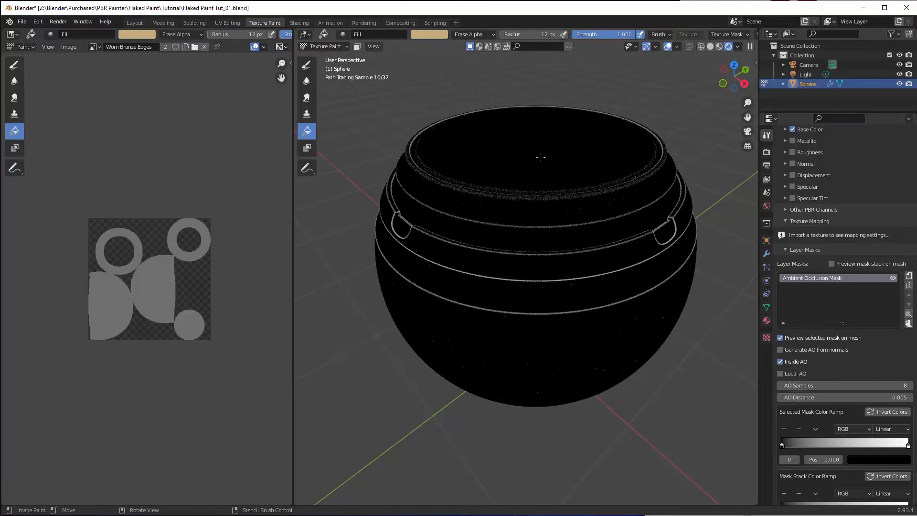
{"action": "scroll", "coordinate": [554, 222], "scroll_direction": "up", "scroll_amount": 5}
{"action": "scroll", "coordinate": [554, 222], "scroll_direction": "down", "scroll_amount": 5}
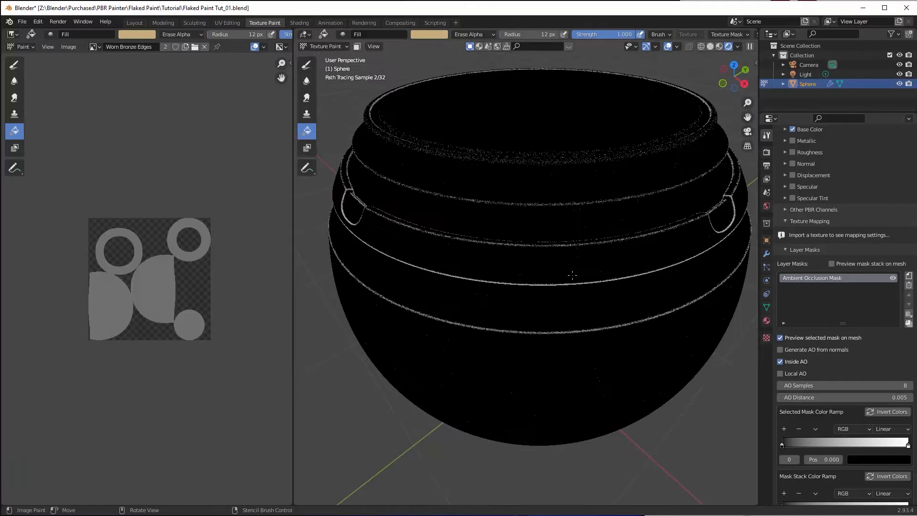
{"action": "middle_click_drag", "start_coordinate": [554, 225], "coordinate": [463, 197]}
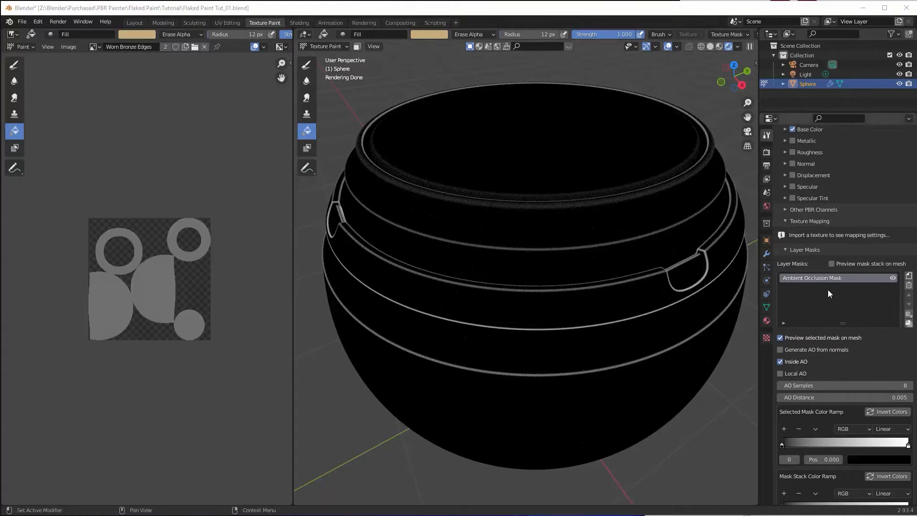
Hide the Ambient Occlusion mask and add a Geometric mask to the Worn Bronze Edges layer.
{"action": "left_click", "coordinate": [893, 278]}
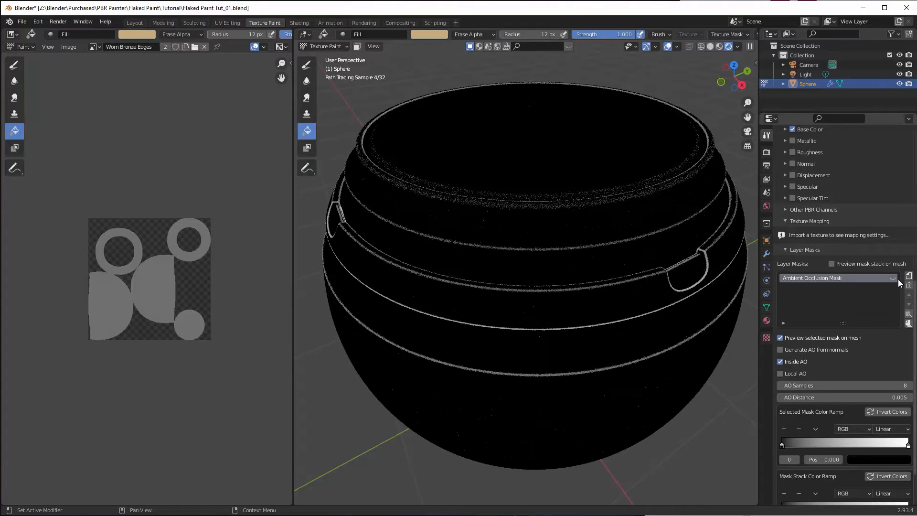
{"action": "left_click", "coordinate": [909, 277]}
{"action": "left_click", "coordinate": [881, 290]}
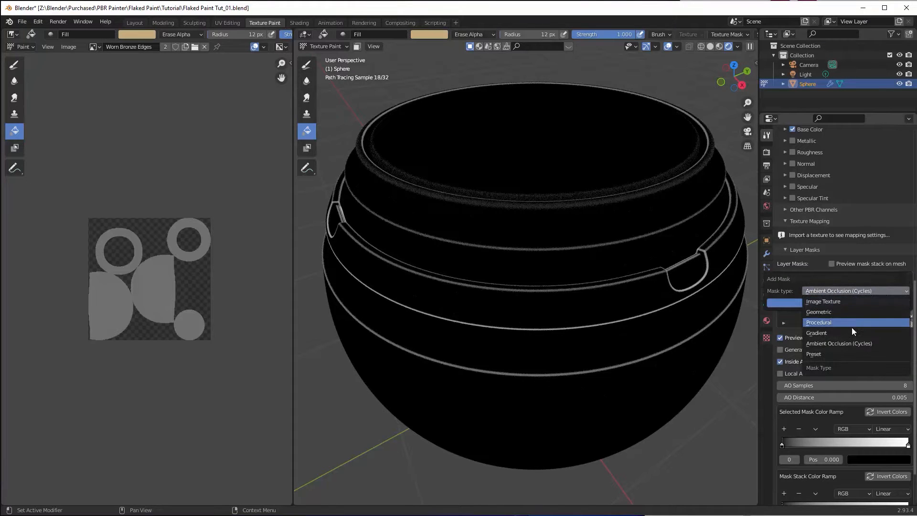
{"action": "left_click", "coordinate": [842, 311]}
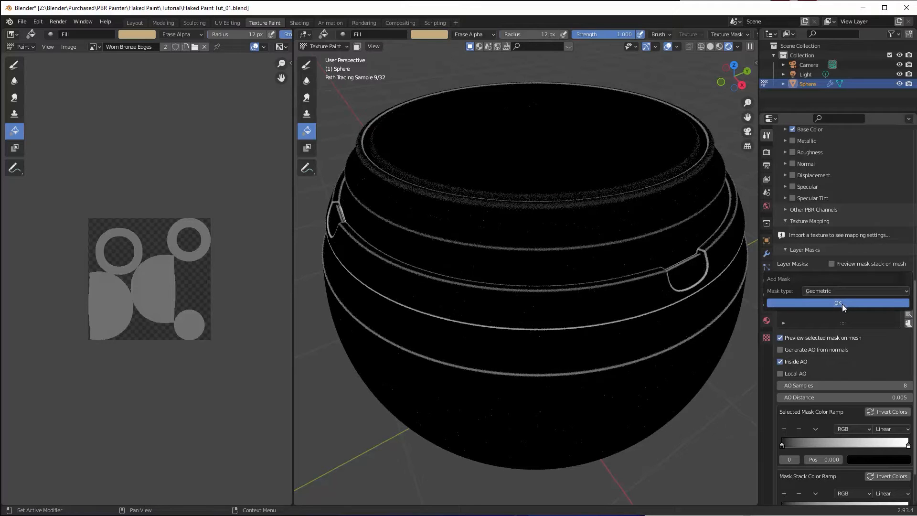
{"action": "left_click", "coordinate": [838, 302]}
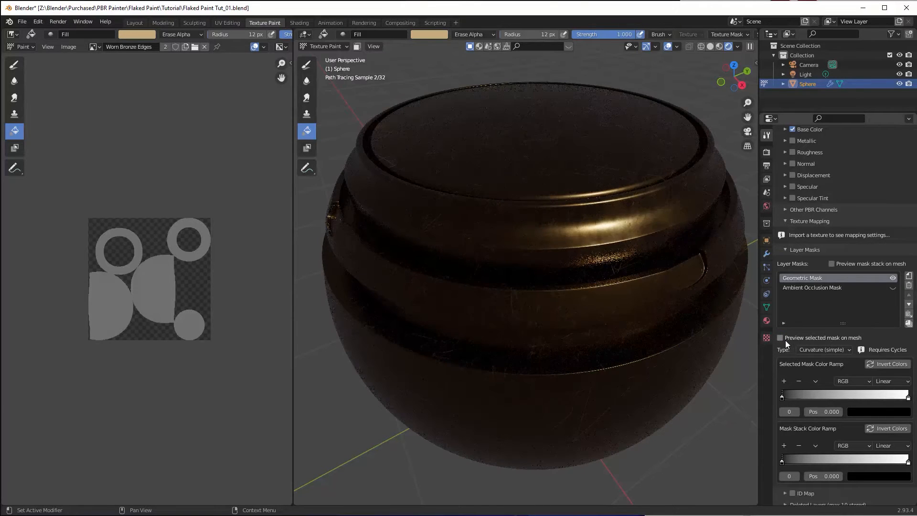
Preview the Geometric mask on the mesh with its type set to Curvature (simple).
{"action": "left_click", "coordinate": [781, 337]}
{"action": "left_click", "coordinate": [810, 349]}
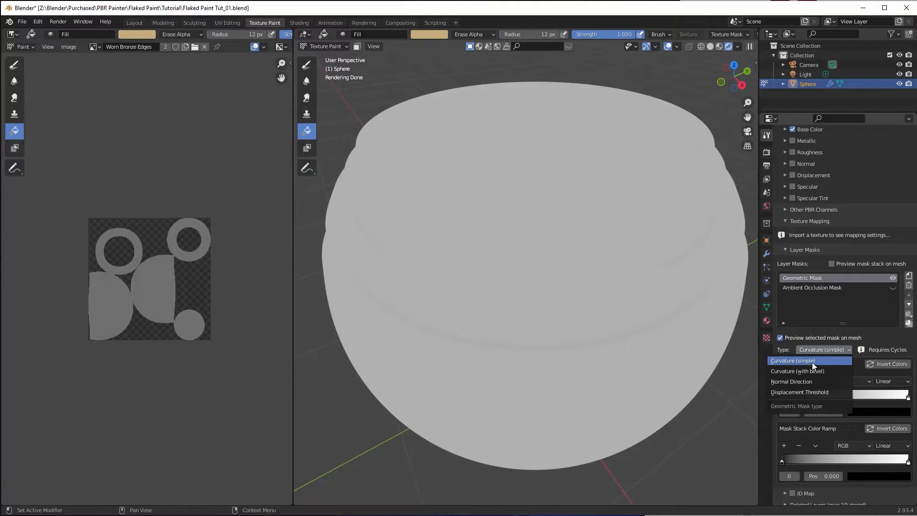
{"action": "left_click", "coordinate": [811, 361]}
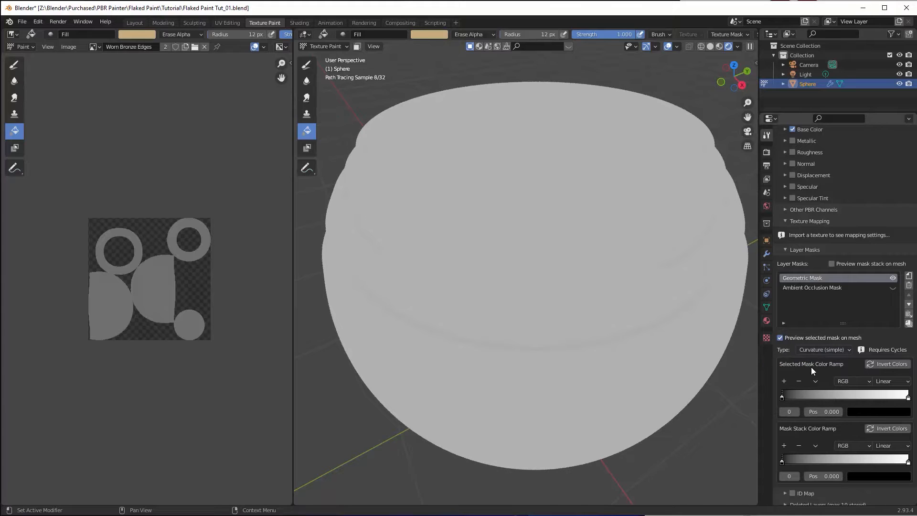
Review the sphere's Bevel and Subdivision modifier settings, then return to the PBR Painter layer settings.
{"action": "left_click", "coordinate": [766, 253]}
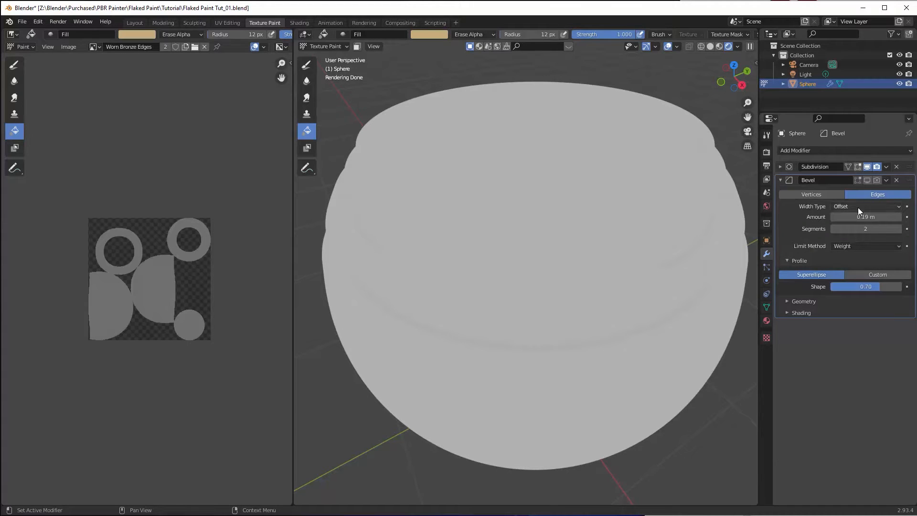
{"action": "left_click", "coordinate": [780, 180]}
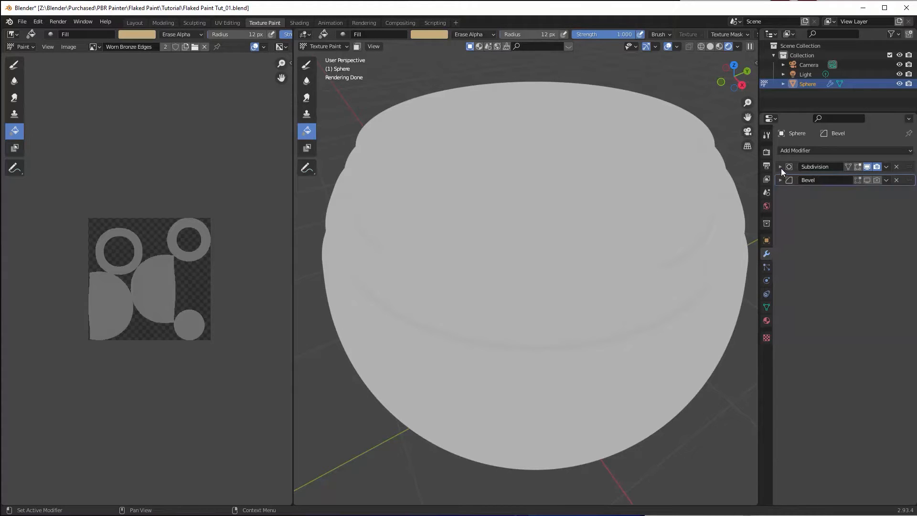
{"action": "left_click", "coordinate": [780, 167]}
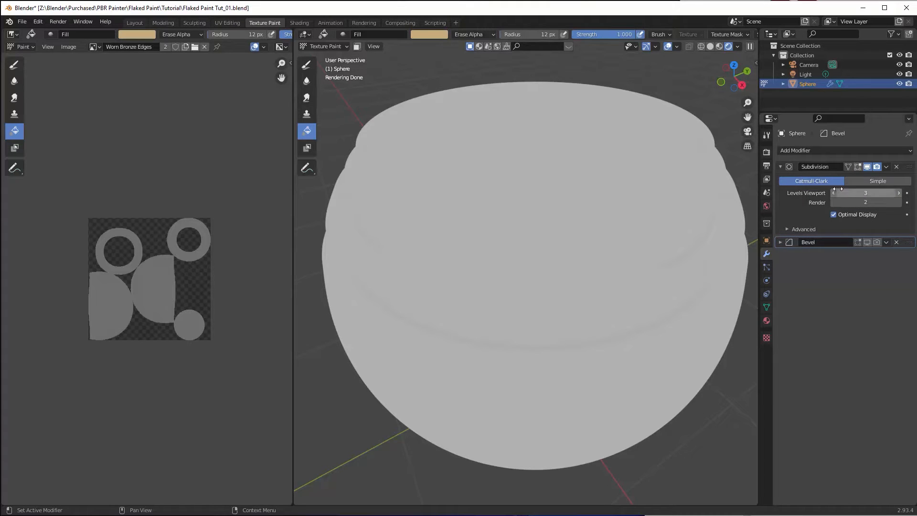
{"action": "left_click", "coordinate": [766, 135]}
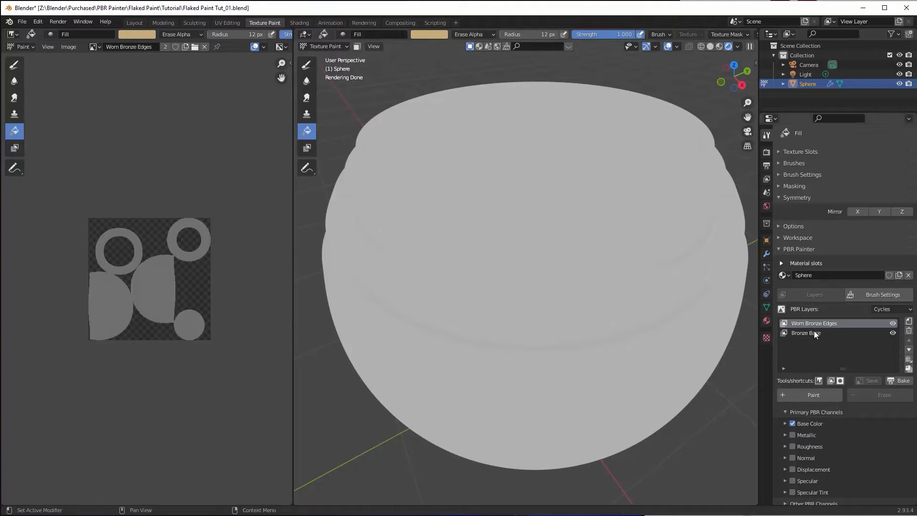
Set the Geometric mask's type to Curvature (with bevel) and check the previewed edges.
{"action": "scroll", "coordinate": [823, 337], "scroll_direction": "down", "scroll_amount": 5}
{"action": "scroll", "coordinate": [824, 328], "scroll_direction": "down", "scroll_amount": 7}
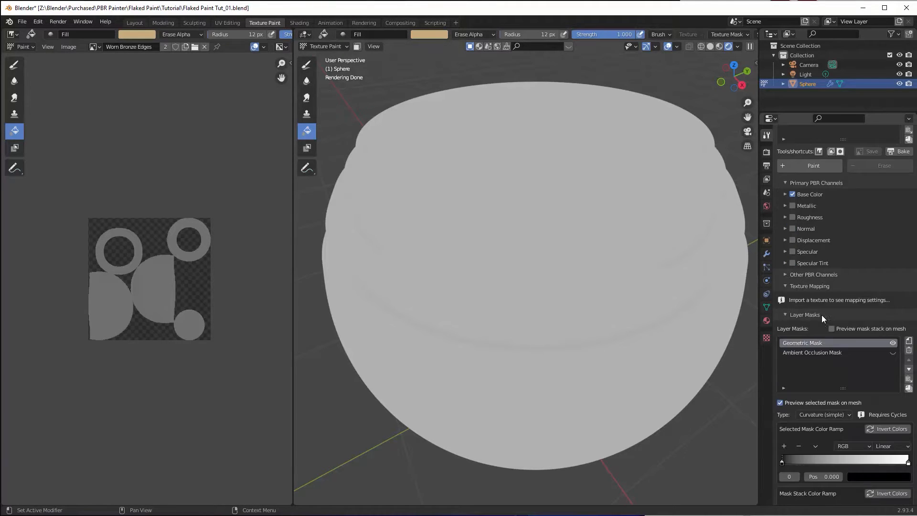
{"action": "scroll", "coordinate": [834, 347], "scroll_direction": "down", "scroll_amount": 1}
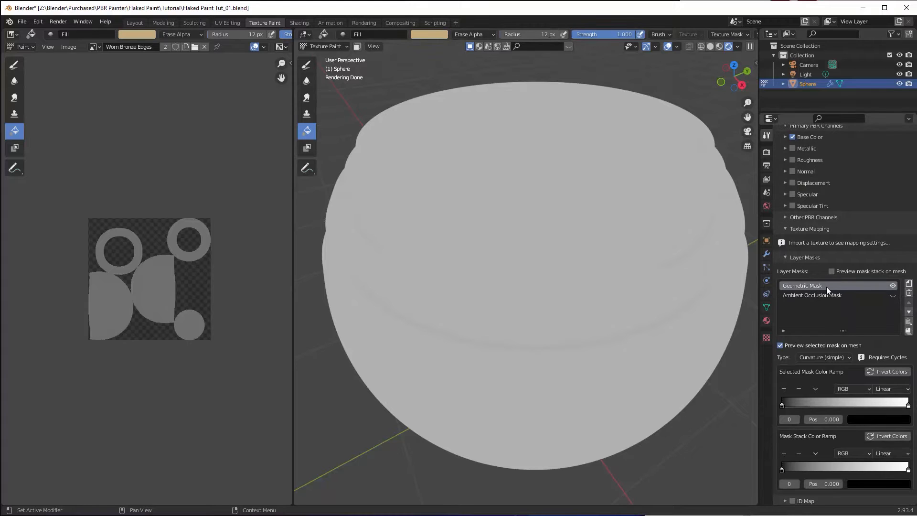
{"action": "left_click", "coordinate": [818, 356]}
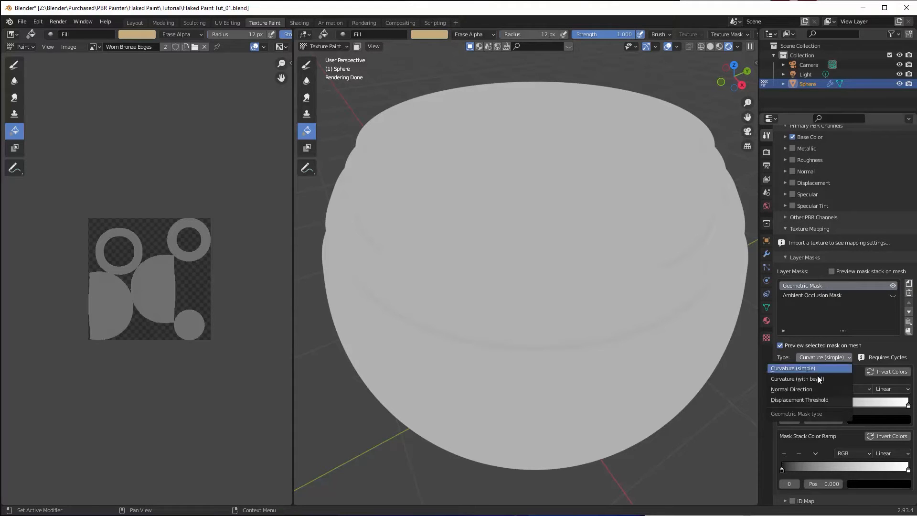
{"action": "left_click", "coordinate": [815, 378]}
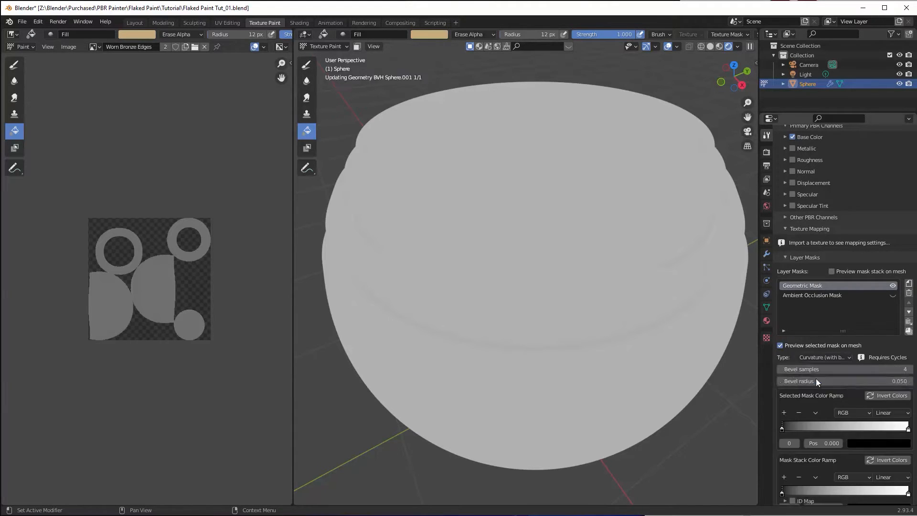
{"action": "scroll", "coordinate": [831, 381], "scroll_direction": "down", "scroll_amount": 1}
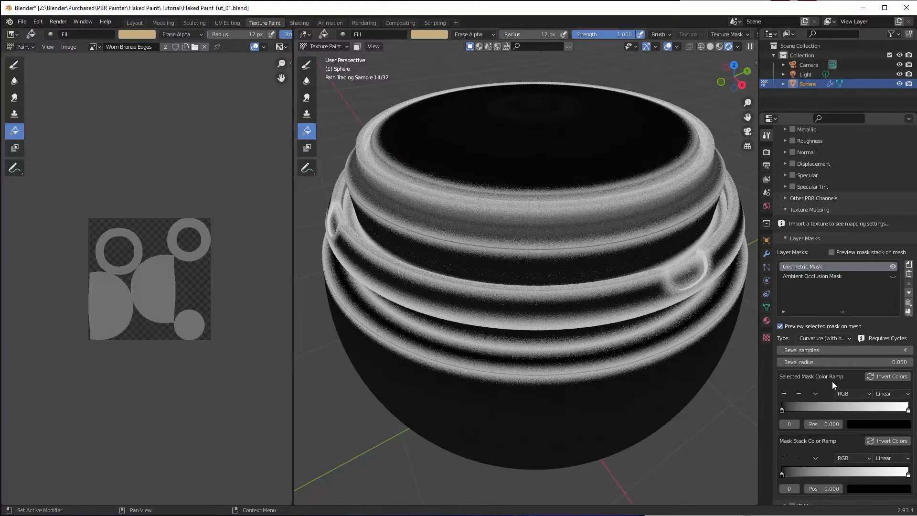
{"action": "scroll", "coordinate": [837, 375], "scroll_direction": "down", "scroll_amount": 1}
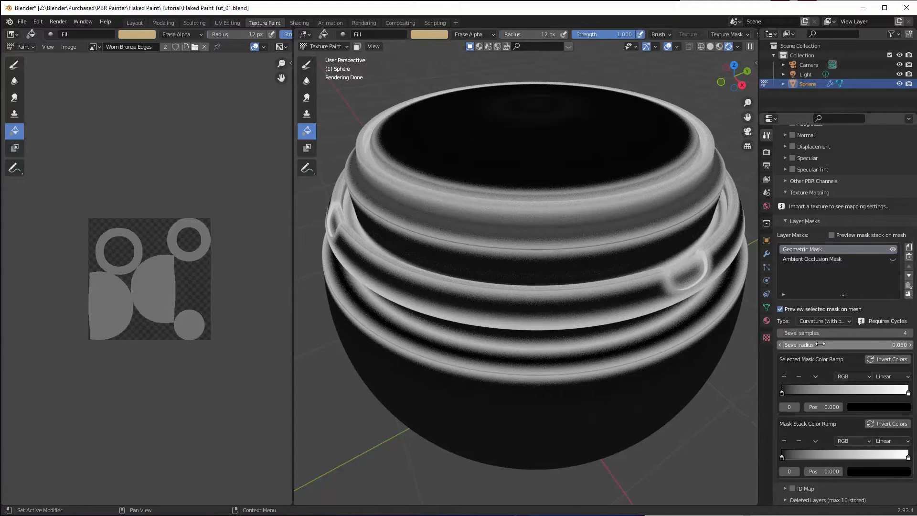
Keep the bevel radius at 0.05, move the selected mask color ramp's black stop to 0.375, and inspect the edges.
{"action": "left_click", "coordinate": [858, 344]}
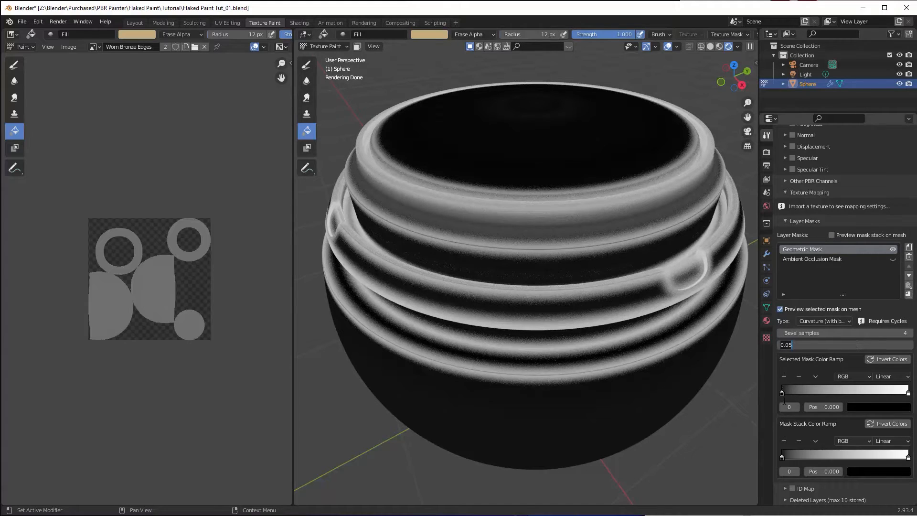
{"action": "key", "text": "Return"}
{"action": "left_click_drag", "start_coordinate": [781, 393], "coordinate": [832, 394]}
{"action": "scroll", "coordinate": [567, 365], "scroll_direction": "up", "scroll_amount": 2}
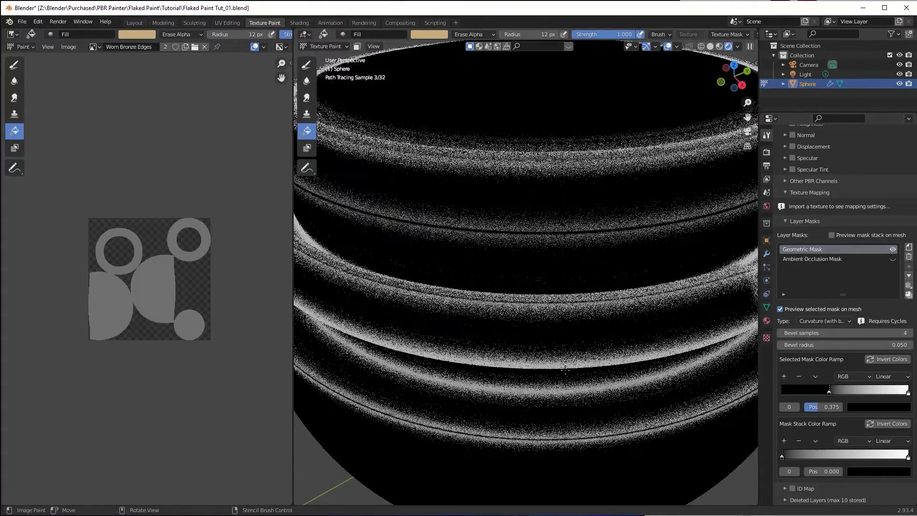
{"action": "mouse_move", "coordinate": [567, 379]}
{"action": "middle_mouse_down"}
{"action": "mouse_move", "coordinate": [569, 365]}
{"action": "mouse_move", "coordinate": [547, 379]}
{"action": "mouse_move", "coordinate": [533, 372]}
{"action": "middle_mouse_up"}
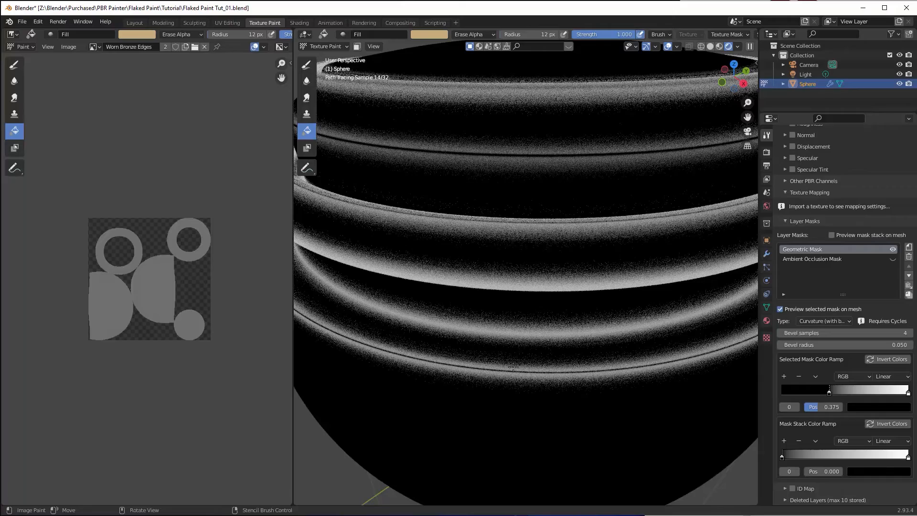
{"action": "scroll", "coordinate": [547, 361], "scroll_direction": "down", "scroll_amount": 6}
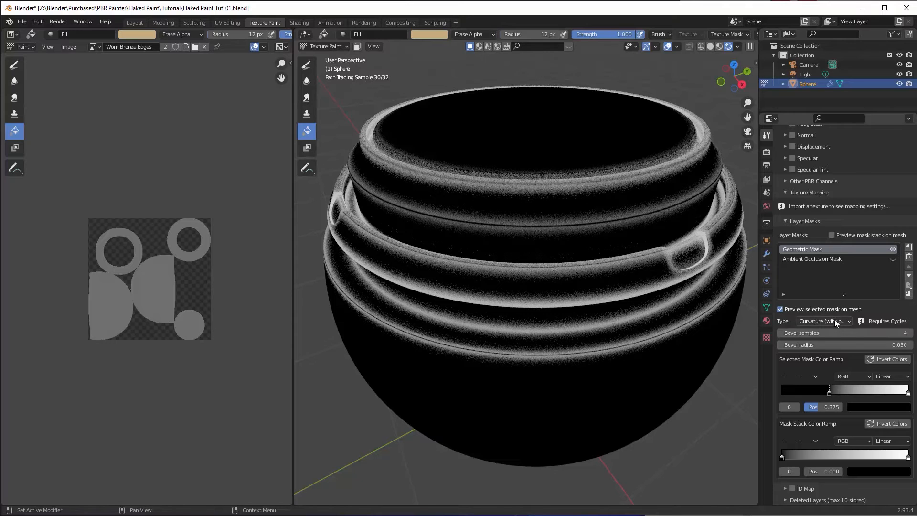
Switch the Geometric mask's type back to Curvature (simple).
{"action": "left_click", "coordinate": [835, 321]}
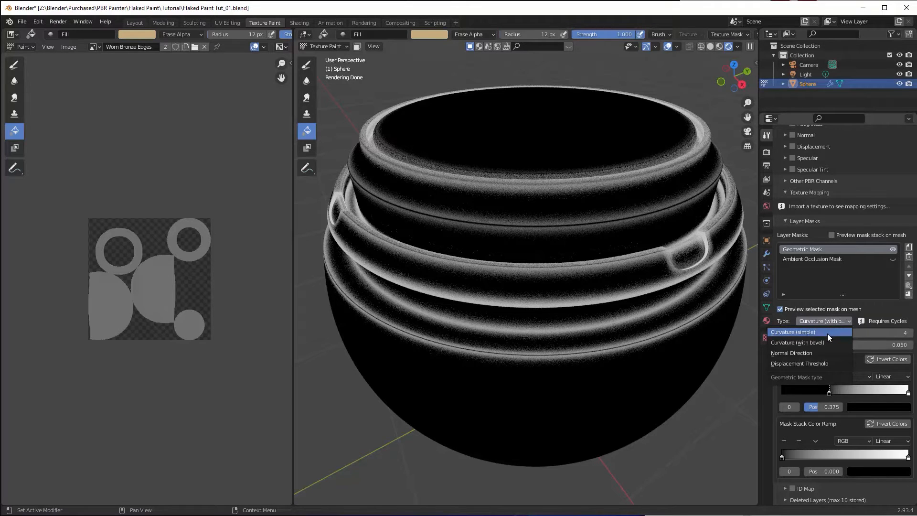
{"action": "left_click", "coordinate": [828, 333]}
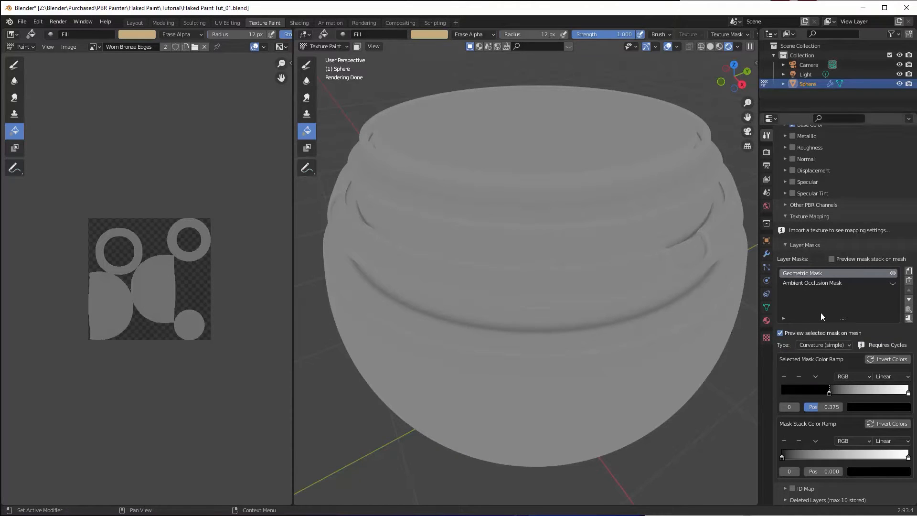
Tighten the Geometric mask's selected mask color ramp by moving its white stop inward and its black stop to 0.509.
{"action": "left_click_drag", "start_coordinate": [830, 393], "coordinate": [846, 391]}
{"action": "left_click_drag", "start_coordinate": [907, 393], "coordinate": [879, 393]}
{"action": "left_click", "coordinate": [847, 391]}
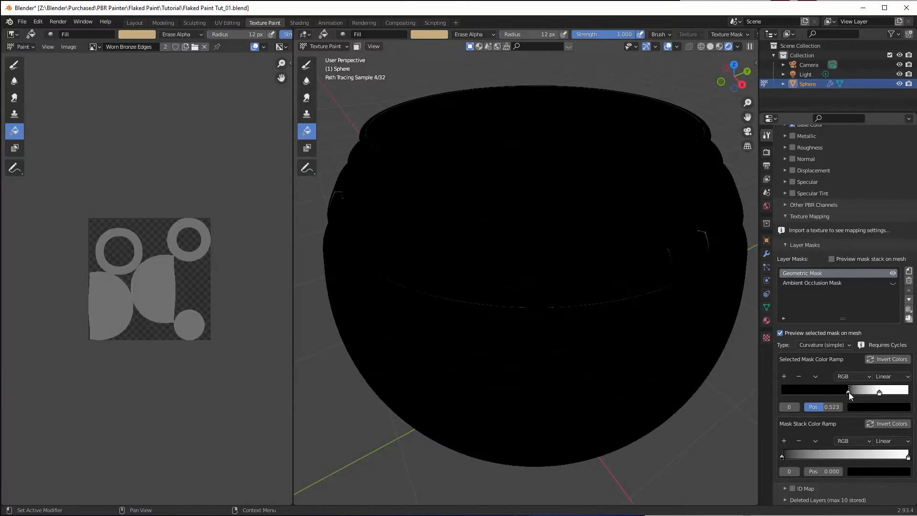
{"action": "left_click", "coordinate": [847, 392]}
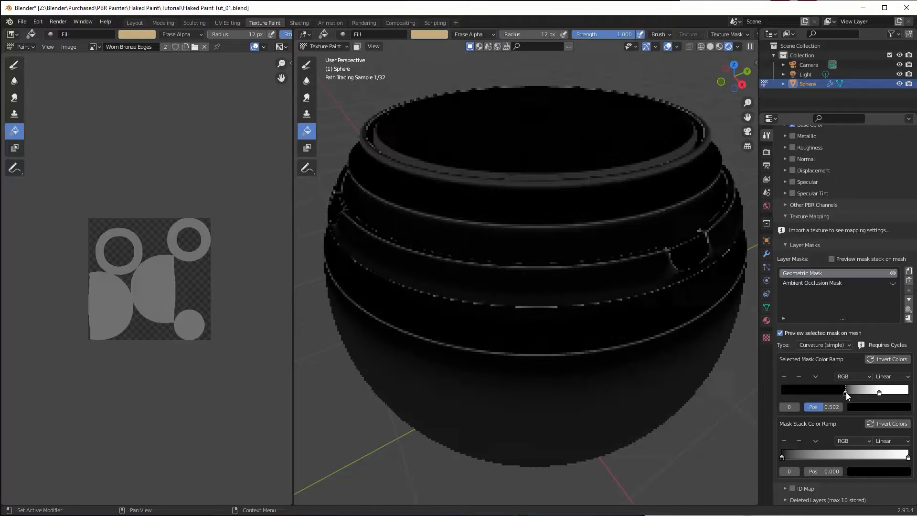
{"action": "left_click_drag", "start_coordinate": [846, 392], "coordinate": [847, 392]}
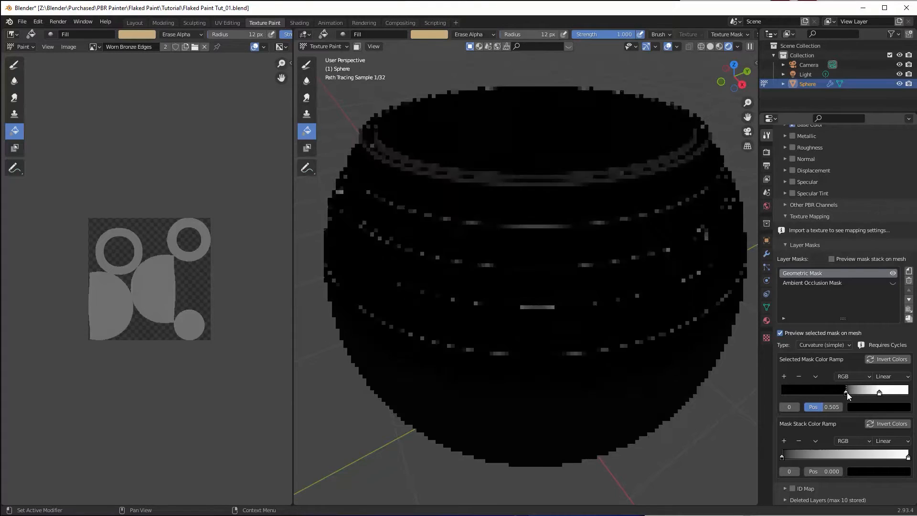
Move the selected mask ramp's white stop close to the black stop, set the black stop to 0.505, and inspect the edges.
{"action": "scroll", "coordinate": [564, 328], "scroll_direction": "up", "scroll_amount": 5}
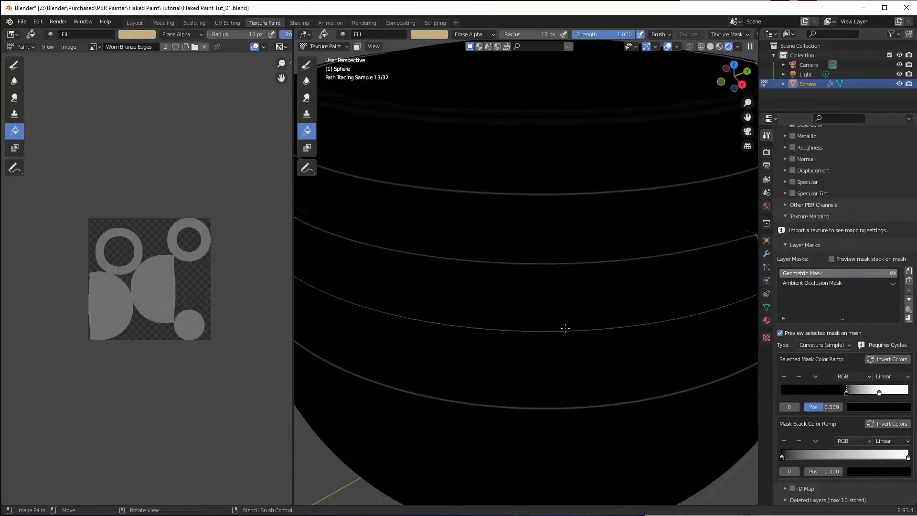
{"action": "middle_click_drag", "start_coordinate": [565, 328], "coordinate": [553, 324]}
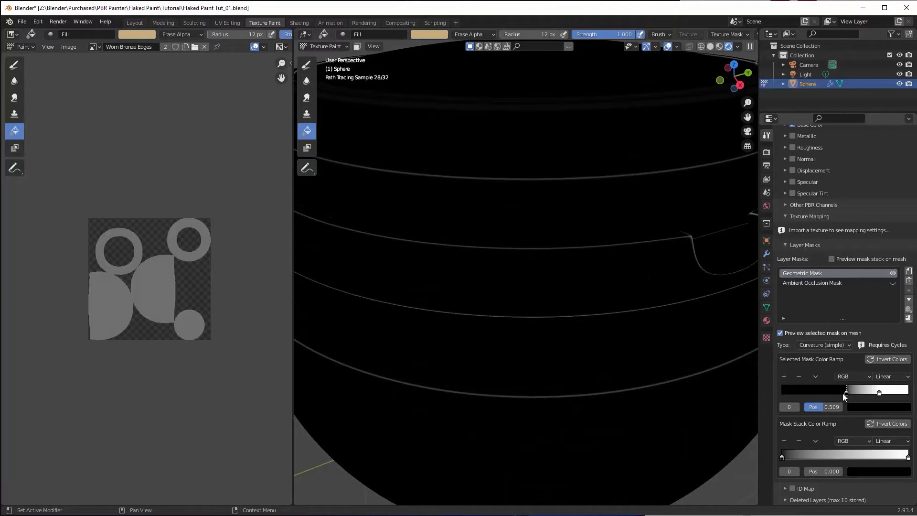
{"action": "mouse_move", "coordinate": [846, 392]}
{"action": "left_mouse_down"}
{"action": "mouse_move", "coordinate": [870, 393]}
{"action": "mouse_move", "coordinate": [846, 392]}
{"action": "left_mouse_up"}
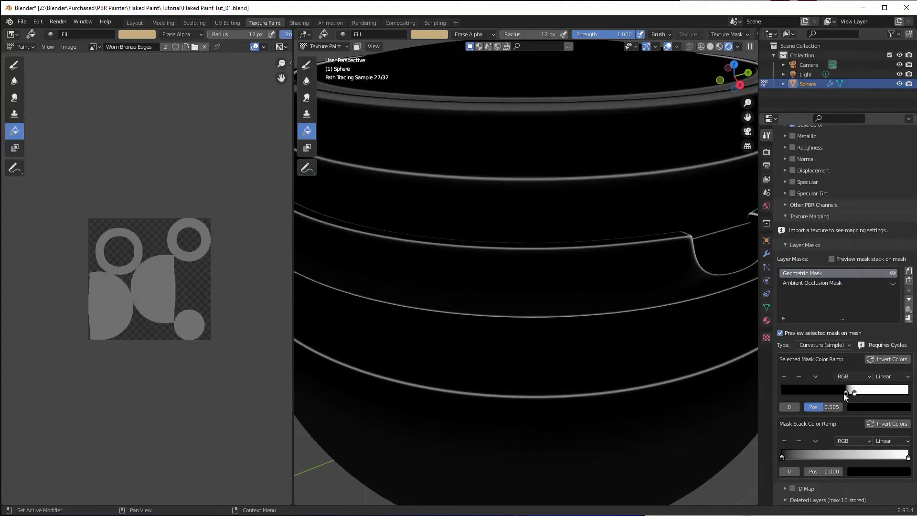
{"action": "scroll", "coordinate": [611, 365], "scroll_direction": "down", "scroll_amount": 3}
{"action": "mouse_move", "coordinate": [611, 365]}
{"action": "middle_mouse_down"}
{"action": "mouse_move", "coordinate": [592, 365]}
{"action": "mouse_move", "coordinate": [627, 362]}
{"action": "middle_mouse_up"}
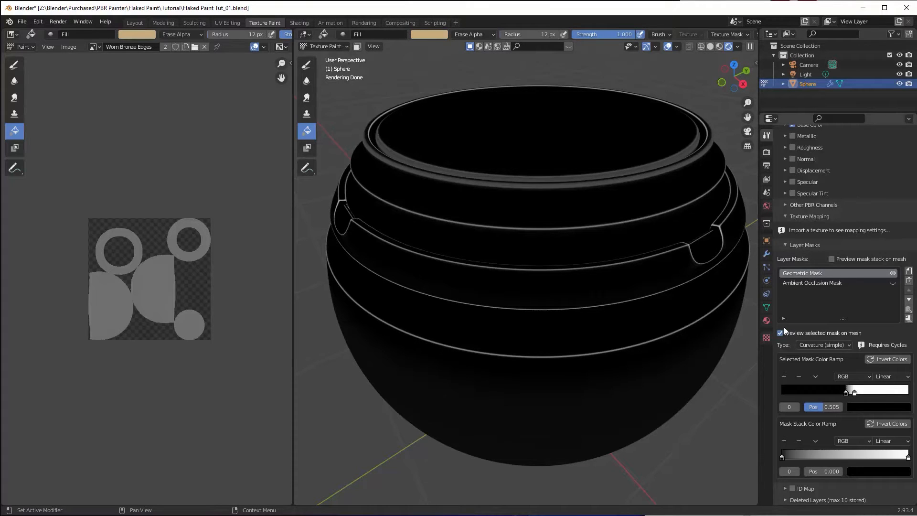
Compare the mesh previews of the Ambient Occlusion and Geometric masks, examining how each one outlines the edges.
{"action": "left_click", "coordinate": [806, 282]}
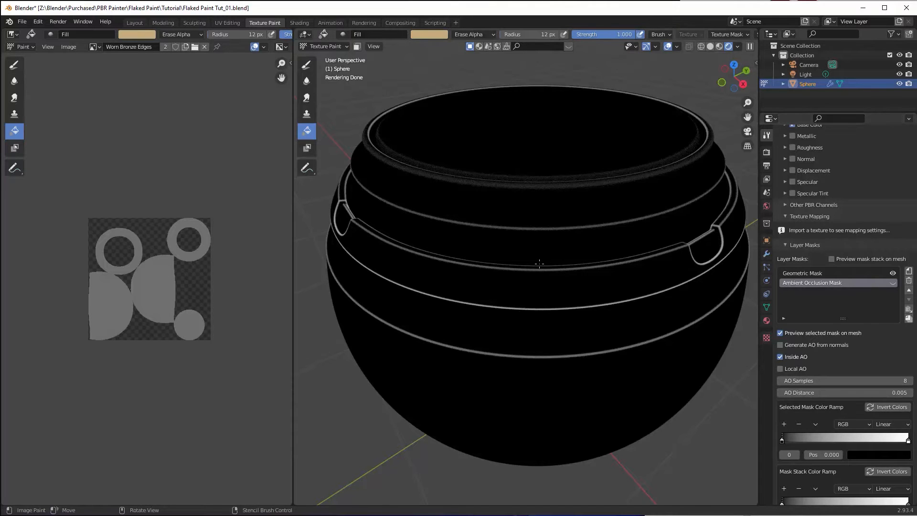
{"action": "scroll", "coordinate": [540, 263], "scroll_direction": "up", "scroll_amount": 3}
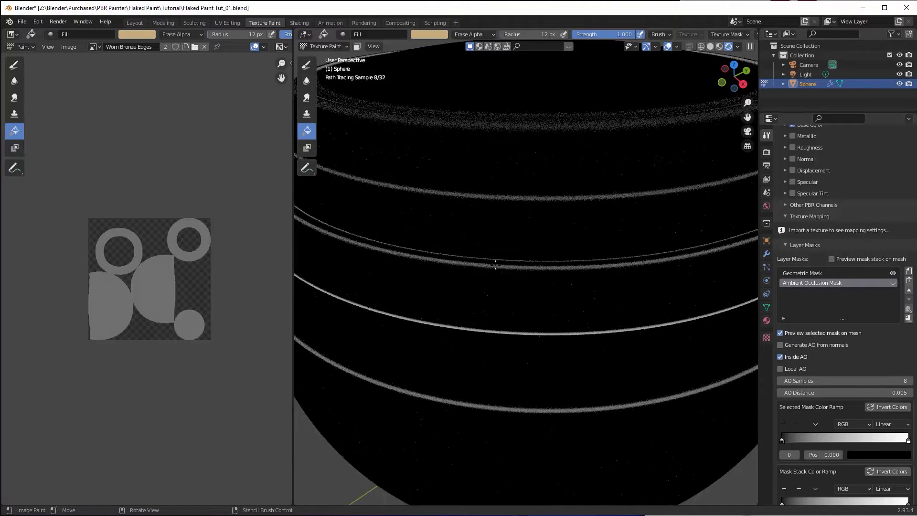
{"action": "scroll", "coordinate": [517, 269], "scroll_direction": "down", "scroll_amount": 5}
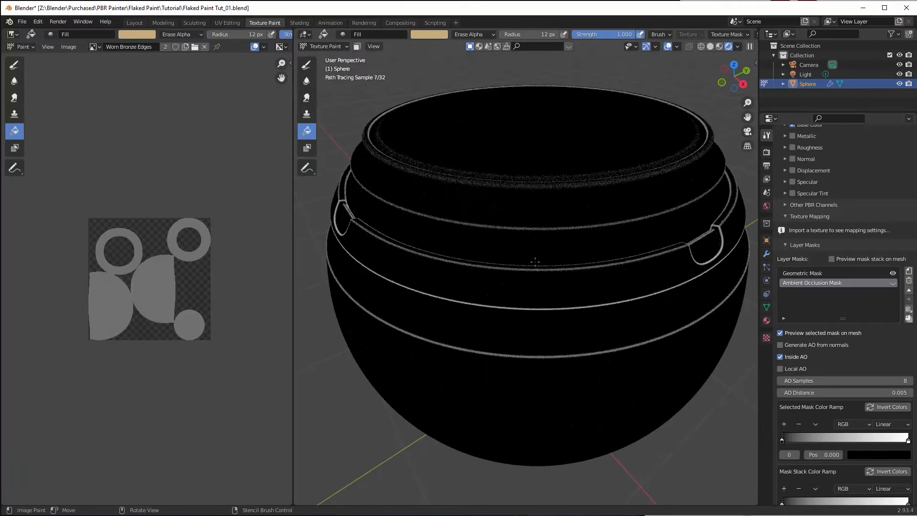
{"action": "left_click", "coordinate": [815, 274]}
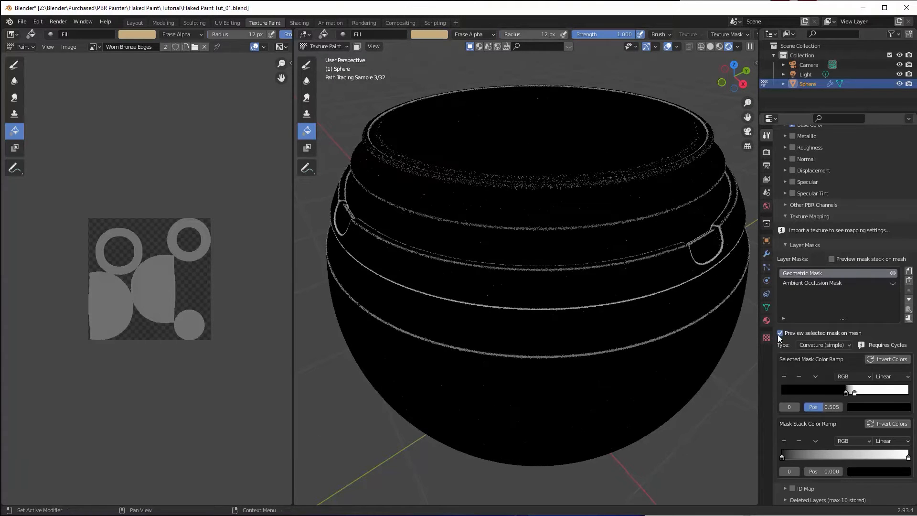
{"action": "left_click", "coordinate": [795, 283]}
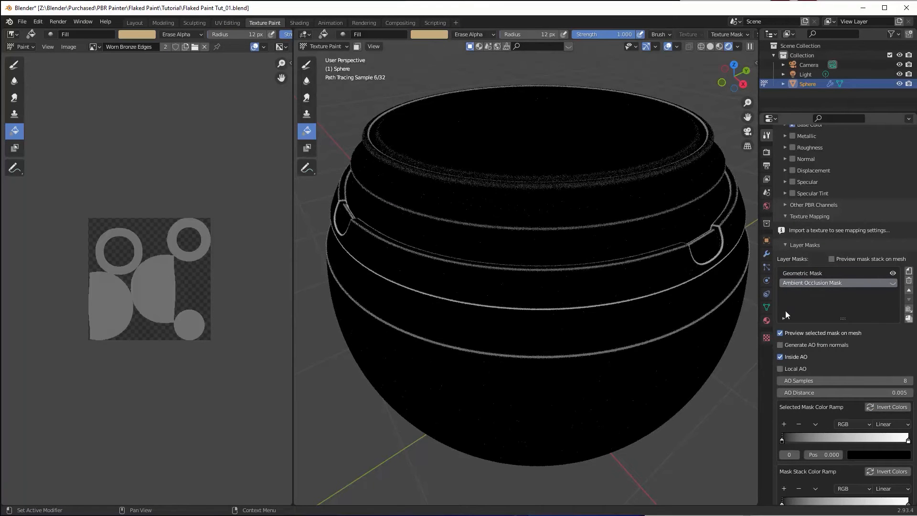
{"action": "left_click", "coordinate": [799, 273]}
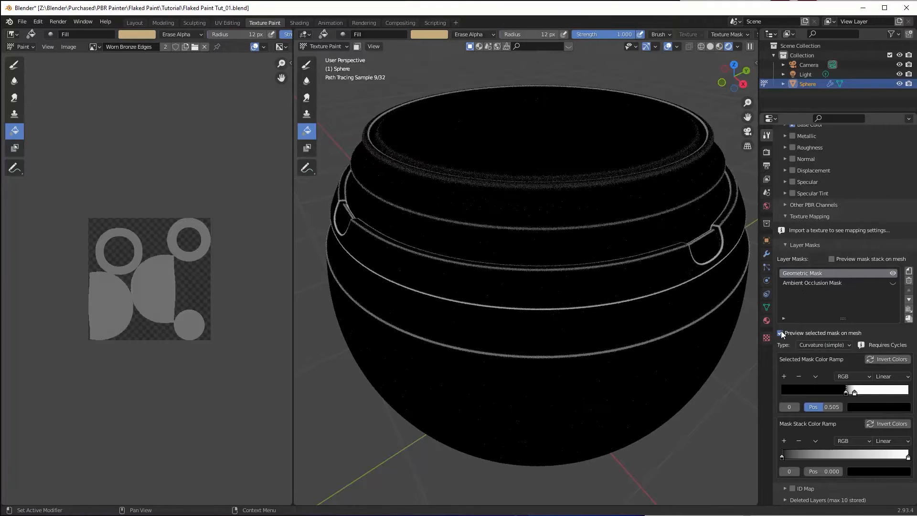
{"action": "left_click", "coordinate": [801, 285]}
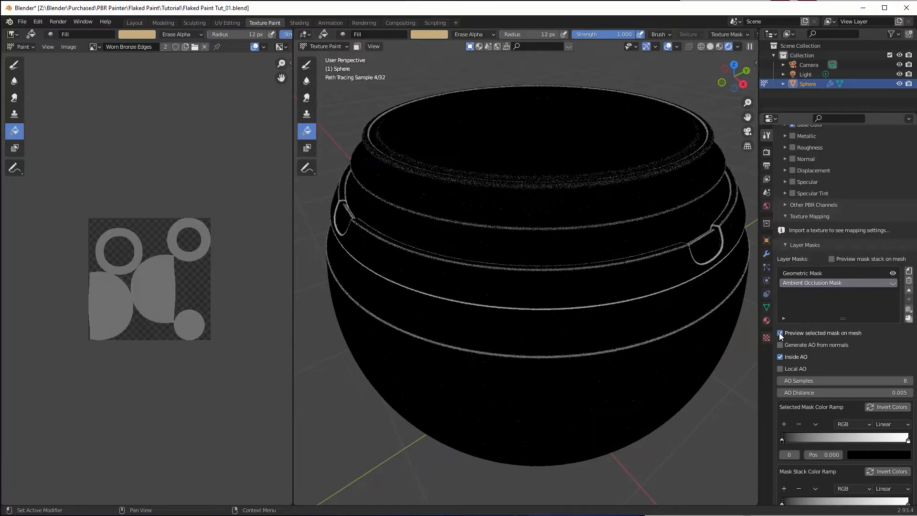
{"action": "left_click", "coordinate": [796, 274]}
{"action": "left_click", "coordinate": [780, 333]}
{"action": "left_click", "coordinate": [780, 332]}
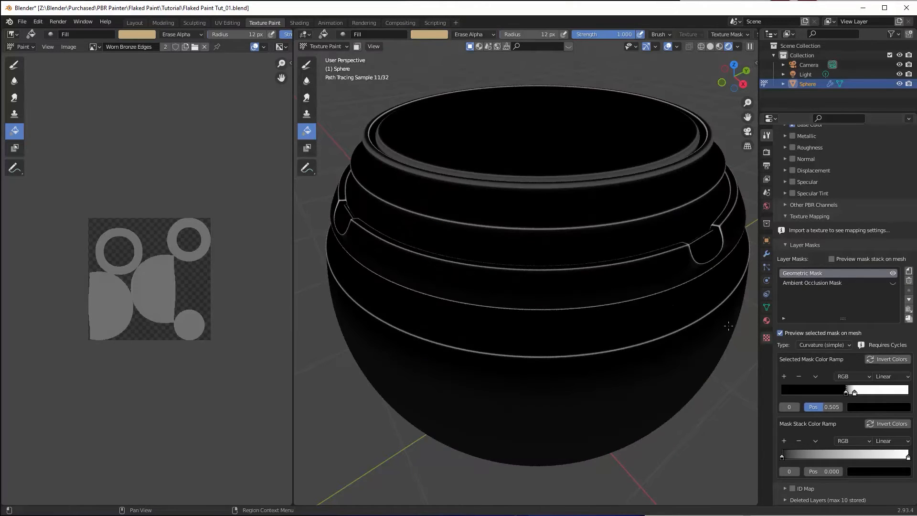
{"action": "middle_click_drag", "start_coordinate": [656, 308], "coordinate": [663, 304]}
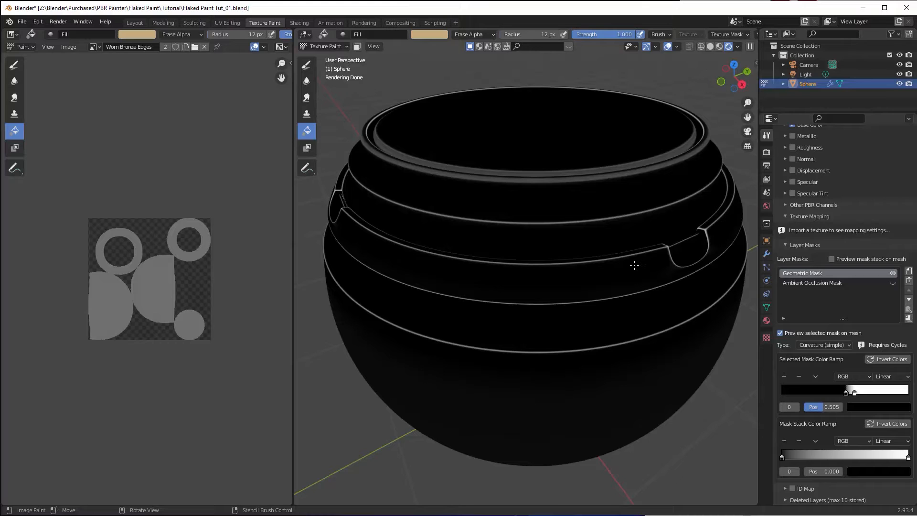
Add a Procedural mask to the layer's mask stack and preview its noise on the mesh.
{"action": "left_click", "coordinate": [908, 270]}
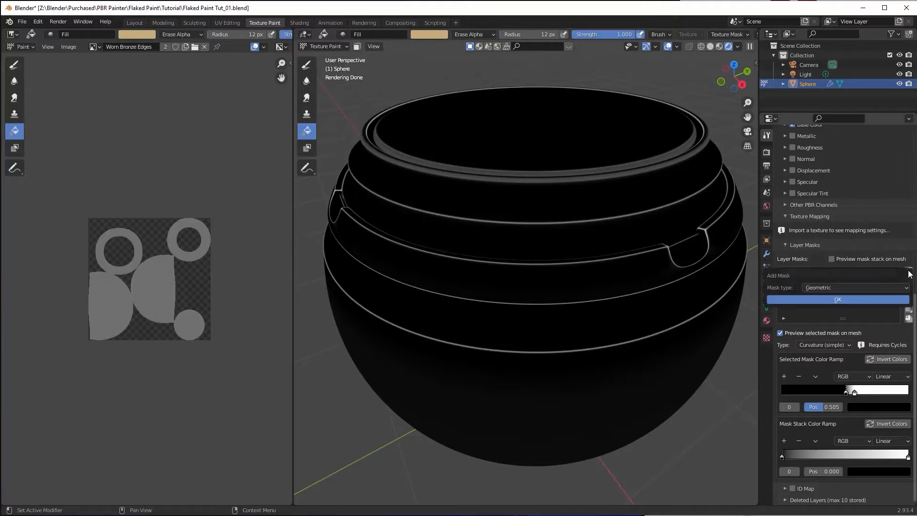
{"action": "left_click", "coordinate": [868, 288]}
{"action": "left_click", "coordinate": [847, 321]}
{"action": "left_click", "coordinate": [841, 301]}
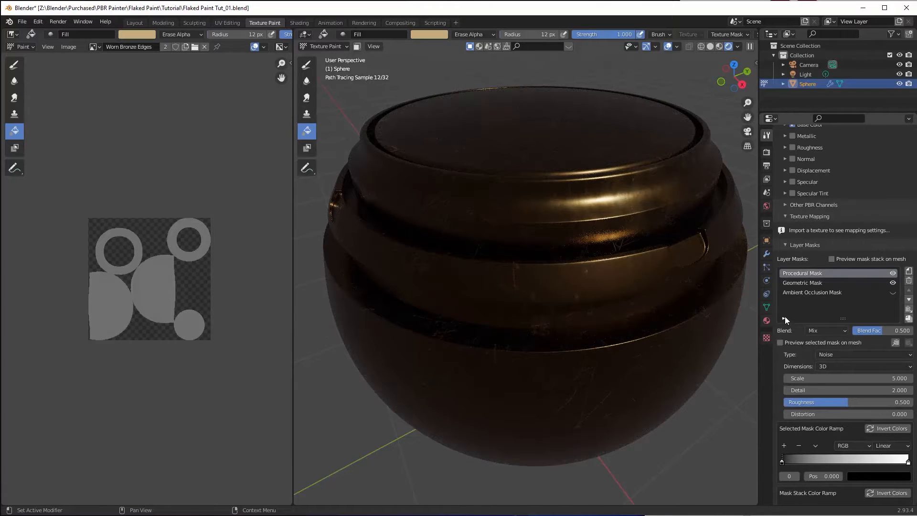
{"action": "left_click", "coordinate": [780, 342]}
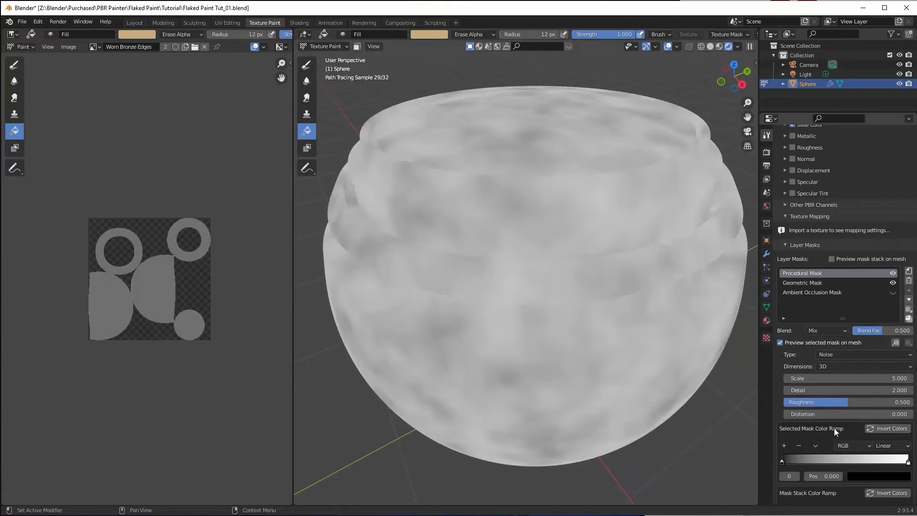
Set the Procedural mask's noise scale to 34.8 and its selected mask color ramp's black stop to 0.072.
{"action": "scroll", "coordinate": [832, 420], "scroll_direction": "down", "scroll_amount": 2}
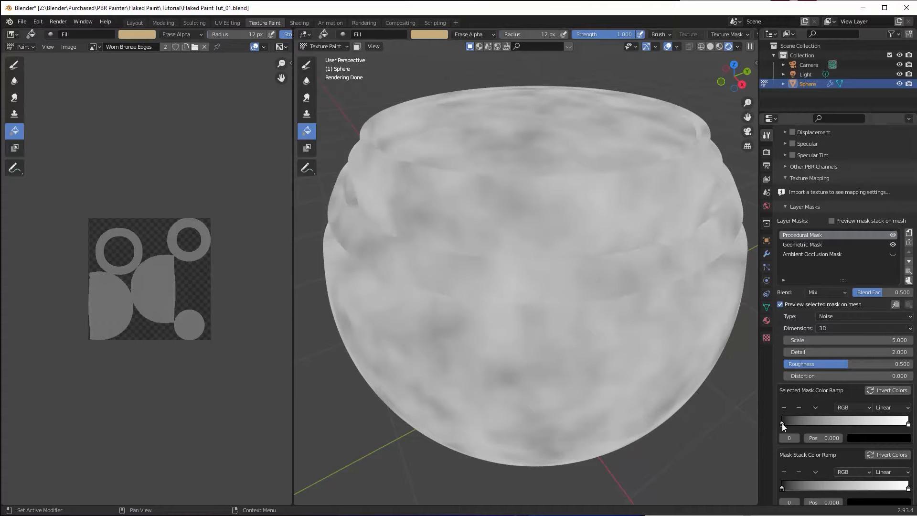
{"action": "left_click_drag", "start_coordinate": [782, 424], "coordinate": [841, 424]}
{"action": "scroll", "coordinate": [854, 414], "scroll_direction": "down", "scroll_amount": 3}
{"action": "left_click_drag", "start_coordinate": [833, 282], "coordinate": [910, 283]}
{"action": "left_click_drag", "start_coordinate": [836, 366], "coordinate": [788, 368]}
{"action": "scroll", "coordinate": [678, 325], "scroll_direction": "up", "scroll_amount": 3}
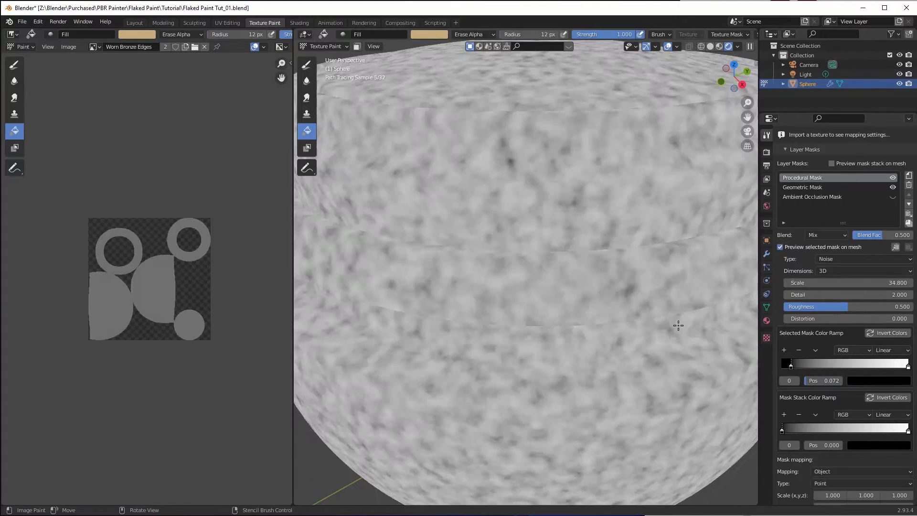
Set the Procedural mask's noise detail to 11.7 and roughness to 0.767, and return its color ramp's black stop to 0.
{"action": "left_click_drag", "start_coordinate": [791, 366], "coordinate": [789, 367]}
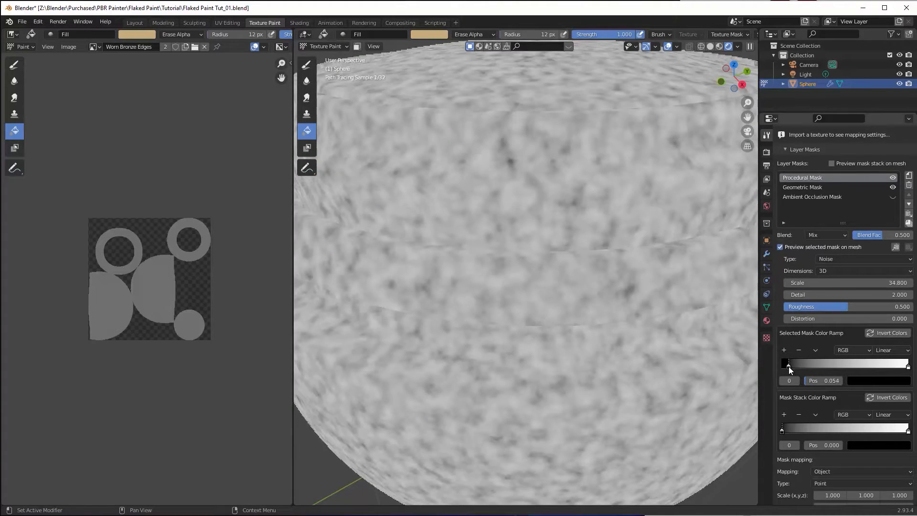
{"action": "left_click_drag", "start_coordinate": [850, 306], "coordinate": [914, 294]}
{"action": "left_click_drag", "start_coordinate": [789, 364], "coordinate": [779, 363]}
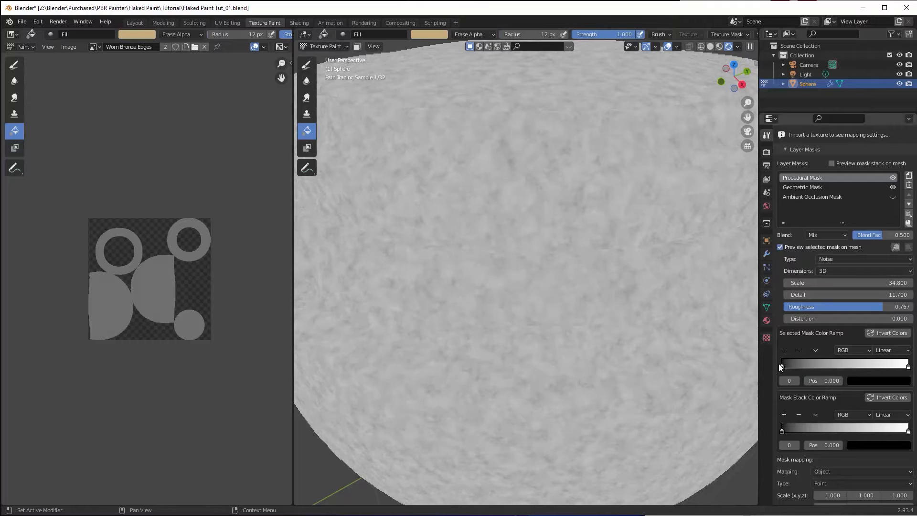
Preview the whole mask stack on the mesh and set the Procedural mask's blend factor to 0.384.
{"action": "scroll", "coordinate": [834, 303], "scroll_direction": "up", "scroll_amount": 2}
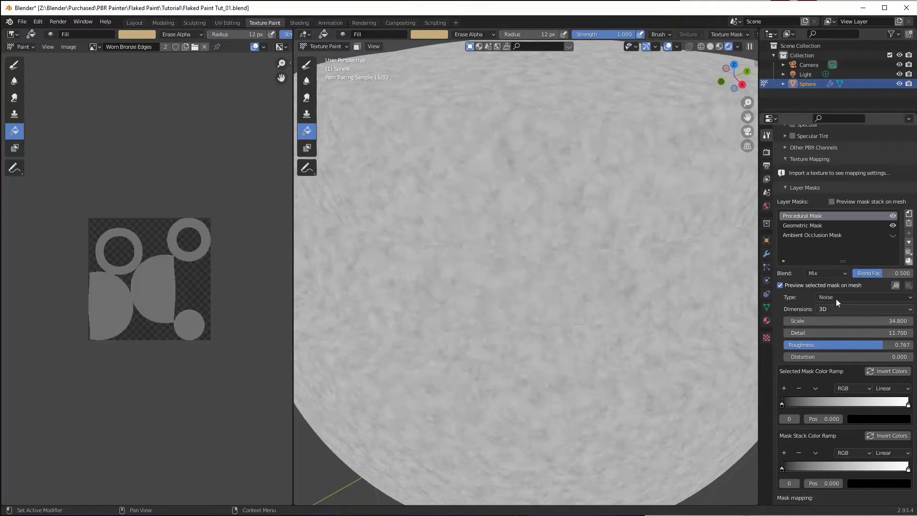
{"action": "left_click", "coordinate": [832, 202]}
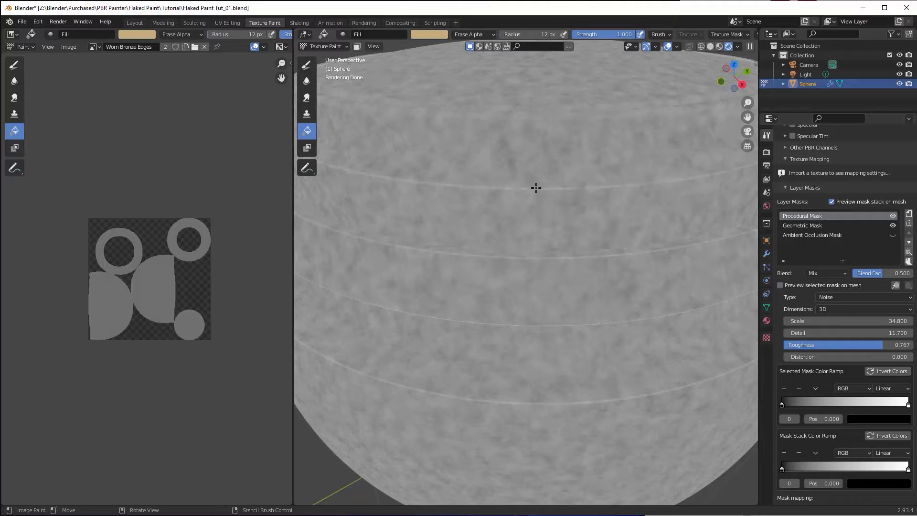
{"action": "left_click", "coordinate": [826, 216]}
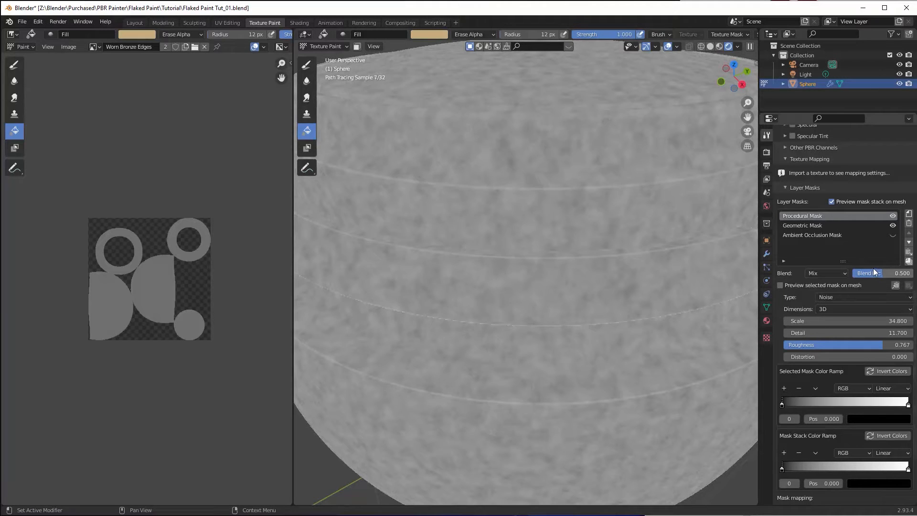
{"action": "mouse_move", "coordinate": [873, 268]}
{"action": "left_mouse_down"}
{"action": "mouse_move", "coordinate": [888, 268]}
{"action": "mouse_move", "coordinate": [864, 268]}
{"action": "left_mouse_up"}
Increase the mask stack color ramp's contrast with the black stop at 0.253 and the white stop at 0.780.
{"action": "scroll", "coordinate": [849, 368], "scroll_direction": "down", "scroll_amount": 4}
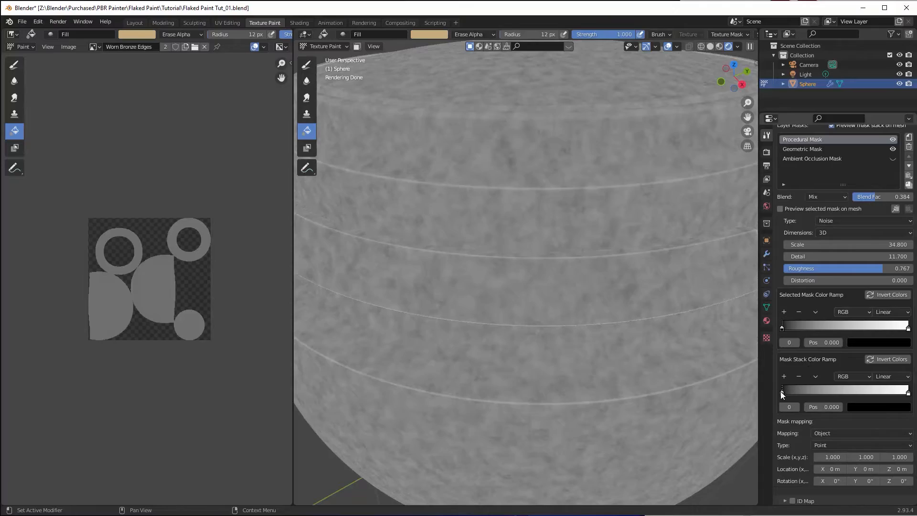
{"action": "left_click_drag", "start_coordinate": [782, 393], "coordinate": [815, 388]}
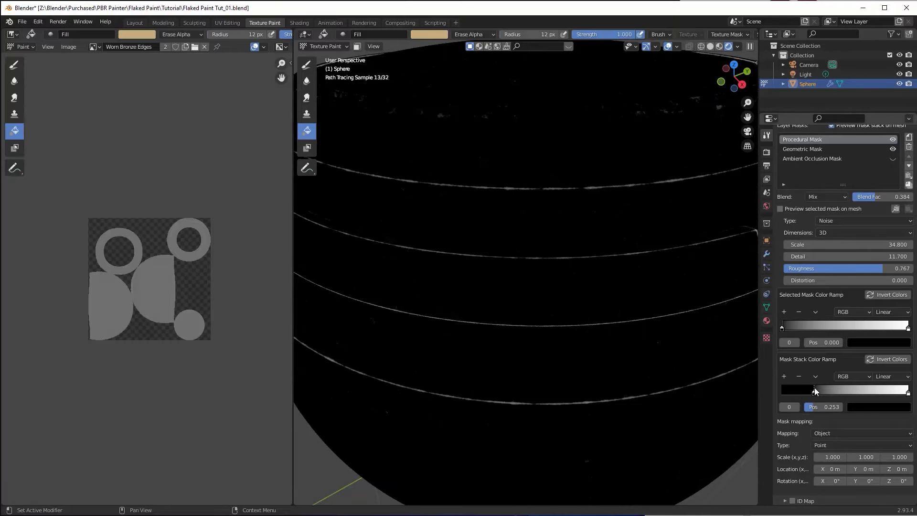
{"action": "left_click", "coordinate": [902, 394]}
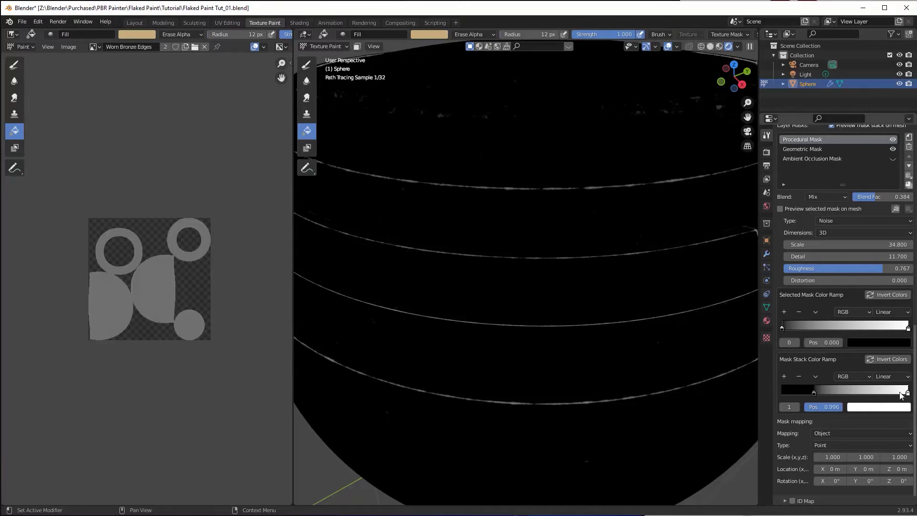
{"action": "left_click_drag", "start_coordinate": [901, 394], "coordinate": [880, 393]}
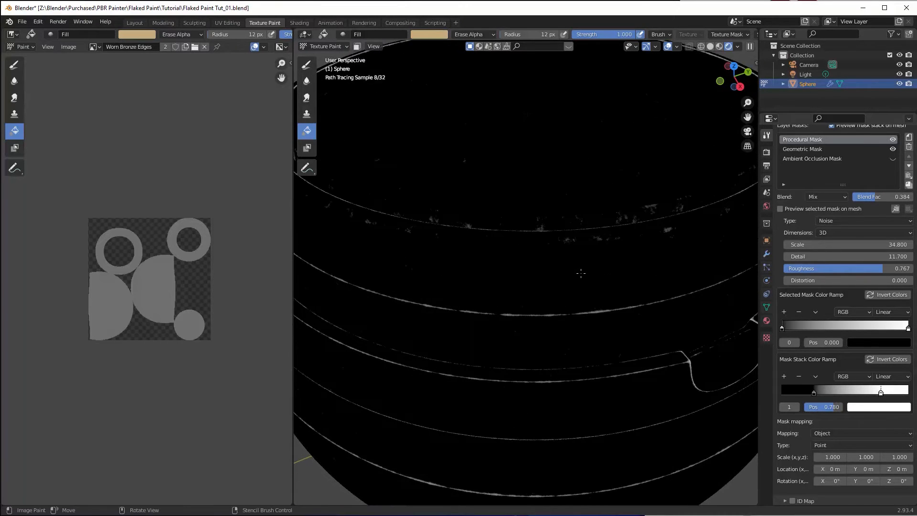
Inspect the combined mask on the sphere and set the Procedural mask's blend factor to 0.376.
{"action": "scroll", "coordinate": [581, 273], "scroll_direction": "down", "scroll_amount": 2}
{"action": "middle_click_drag", "start_coordinate": [581, 273], "coordinate": [587, 271]}
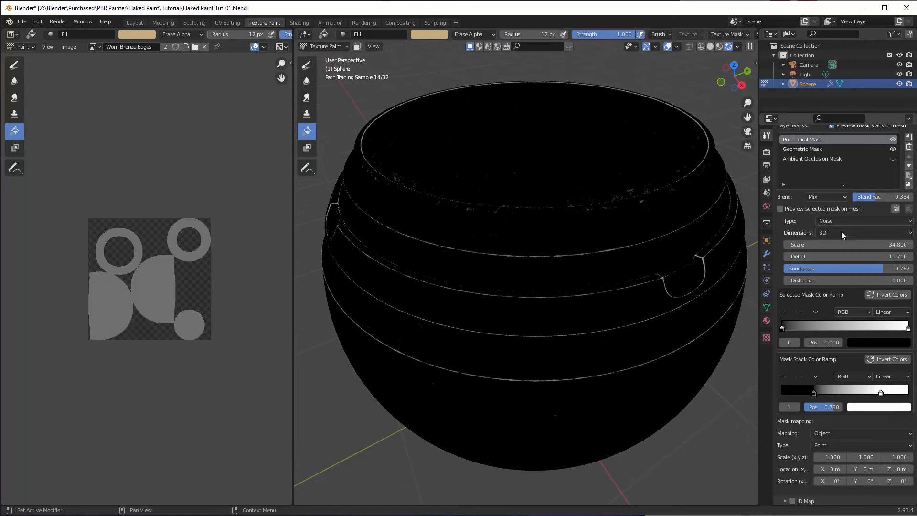
{"action": "left_click_drag", "start_coordinate": [873, 197], "coordinate": [873, 196]}
{"action": "scroll", "coordinate": [474, 273], "scroll_direction": "up", "scroll_amount": 6}
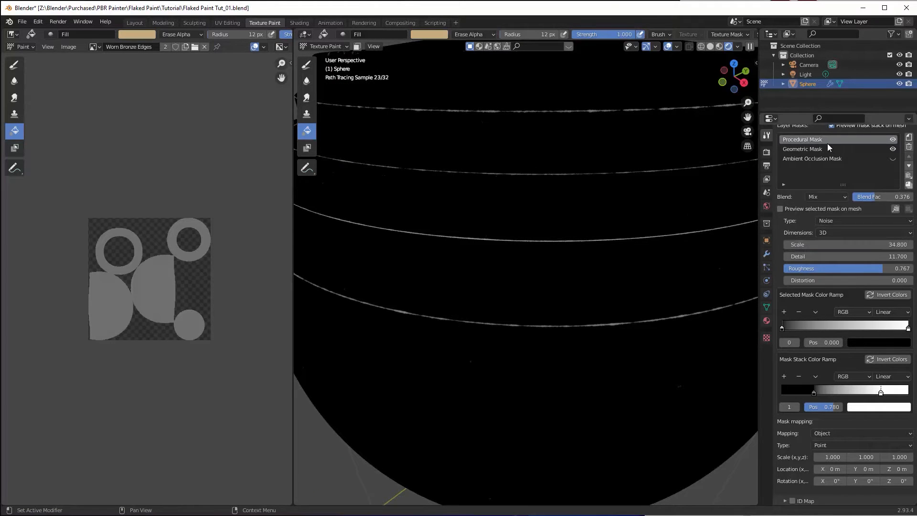
Try fine adjustments to the Geometric mask's color ramp black stop, return it to 0.505, and inspect the worn edges around the sphere.
{"action": "left_click", "coordinate": [815, 149]}
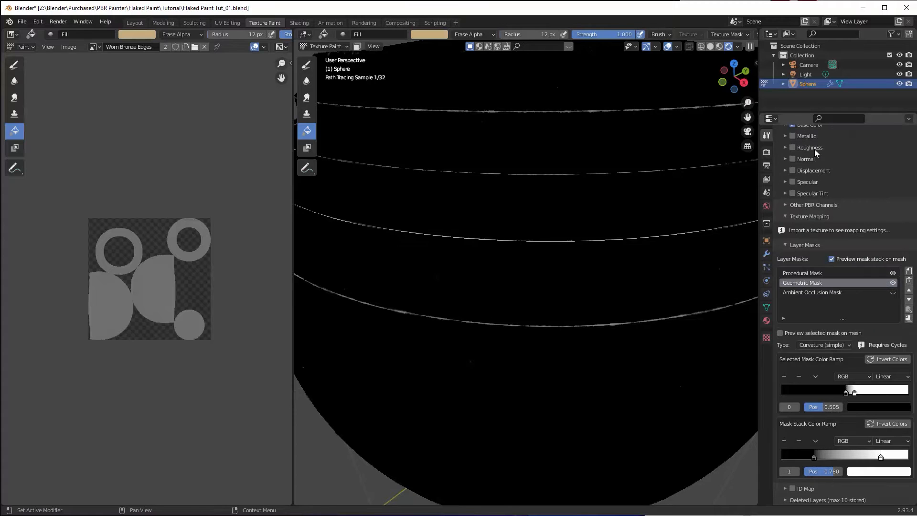
{"action": "left_click_drag", "start_coordinate": [845, 392], "coordinate": [847, 391]}
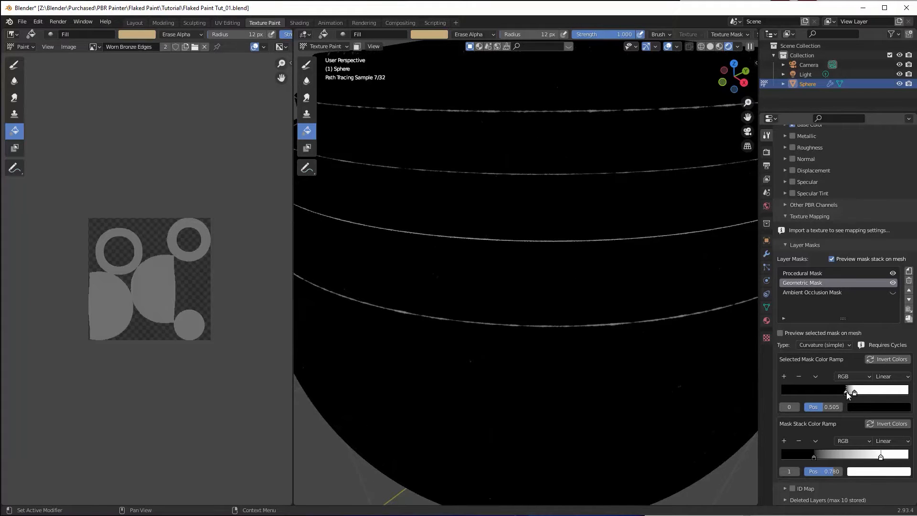
{"action": "left_click_drag", "start_coordinate": [847, 391], "coordinate": [847, 392]}
{"action": "middle_click_drag", "start_coordinate": [648, 338], "coordinate": [673, 334]}
{"action": "scroll", "coordinate": [646, 337], "scroll_direction": "down", "scroll_amount": 3}
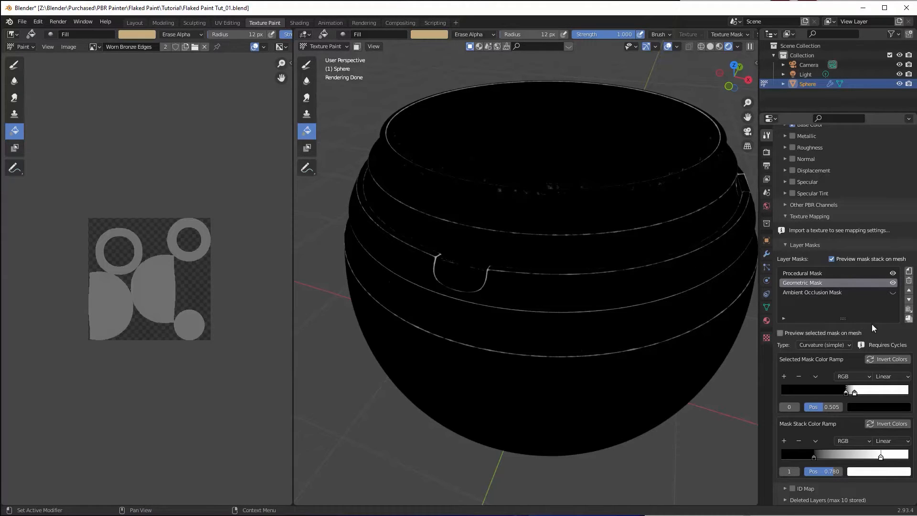
Merge the visible masks into a baked mask named Edge Mask 1 at 8K resolution, 8192 by 8192.
{"action": "left_click", "coordinate": [909, 320]}
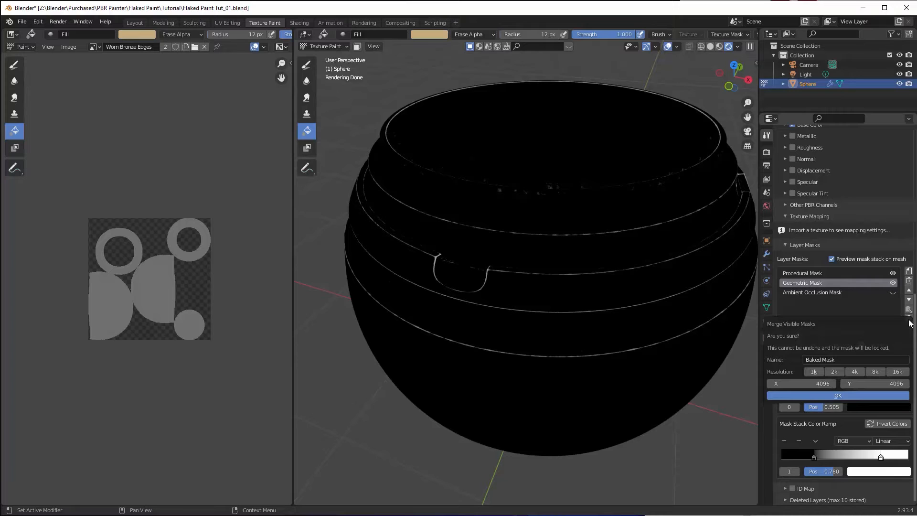
{"action": "left_click", "coordinate": [874, 371]}
{"action": "left_click", "coordinate": [838, 360]}
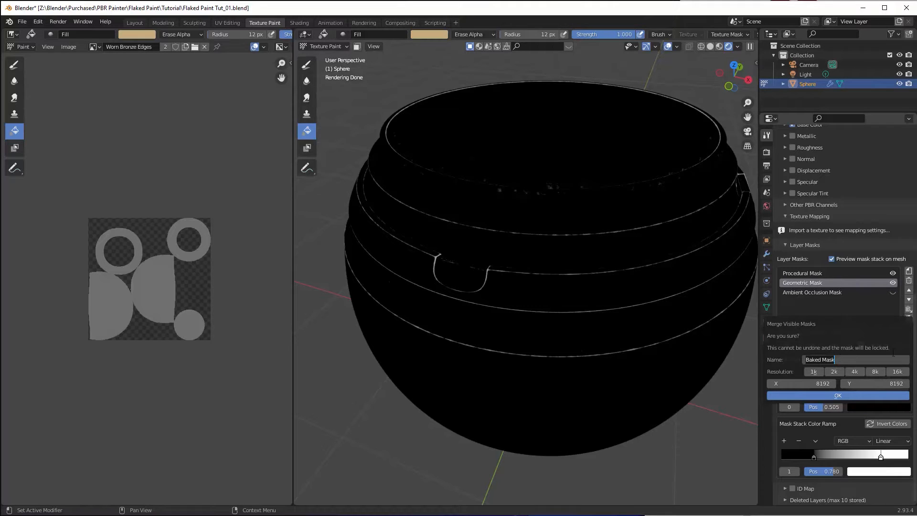
{"action": "type", "text": "Edge Mask"}
{"action": "key", "text": "Return"}
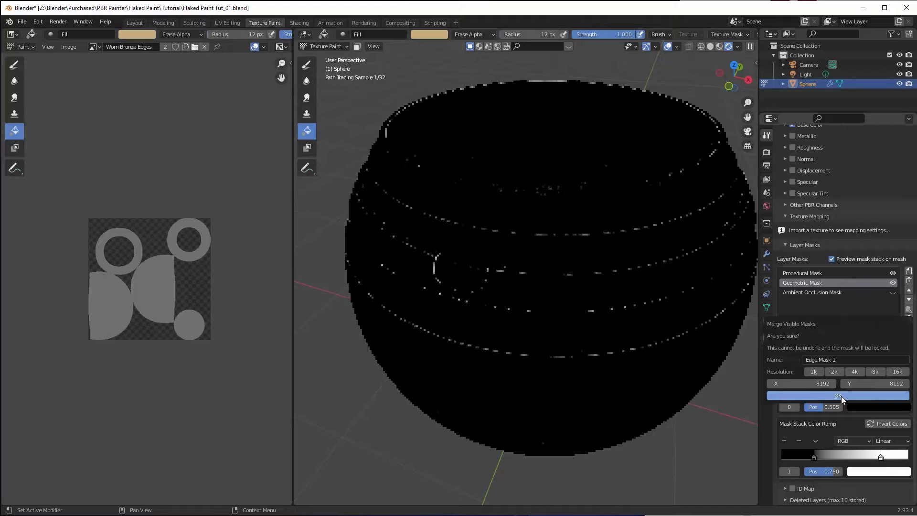
{"action": "left_click", "coordinate": [840, 396]}
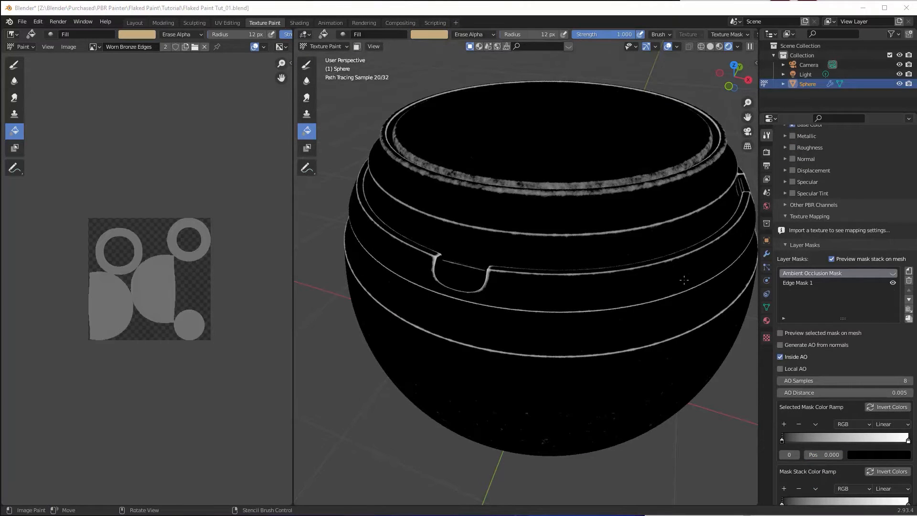
Switch the viewport to Material Preview, check the baked edge mask on the sphere, and turn off the mask stack preview.
{"action": "left_click", "coordinate": [720, 46]}
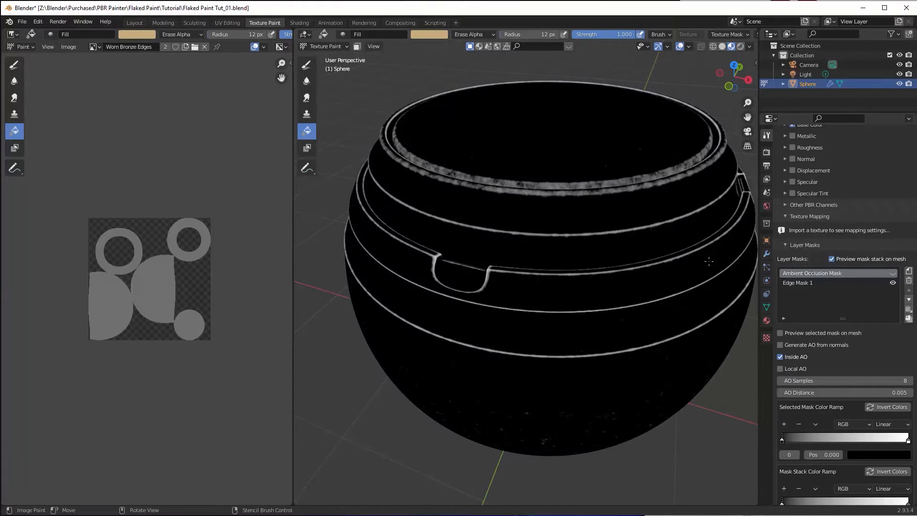
{"action": "mouse_move", "coordinate": [577, 242]}
{"action": "middle_mouse_down"}
{"action": "mouse_move", "coordinate": [550, 240]}
{"action": "mouse_move", "coordinate": [559, 241]}
{"action": "middle_mouse_up"}
{"action": "scroll", "coordinate": [552, 240], "scroll_direction": "up", "scroll_amount": 5}
{"action": "scroll", "coordinate": [551, 241], "scroll_direction": "down", "scroll_amount": 5}
{"action": "left_click", "coordinate": [831, 259]}
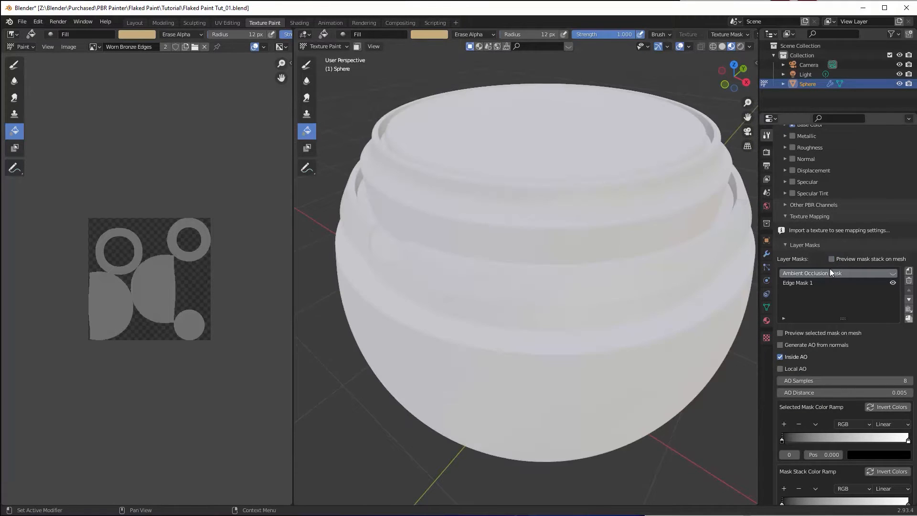
Try to fill the Worn Bronze Edges layer on the sphere with the Fill tool set to Erase Alpha.
{"action": "scroll", "coordinate": [845, 258], "scroll_direction": "up", "scroll_amount": 2}
{"action": "scroll", "coordinate": [849, 254], "scroll_direction": "up", "scroll_amount": 8}
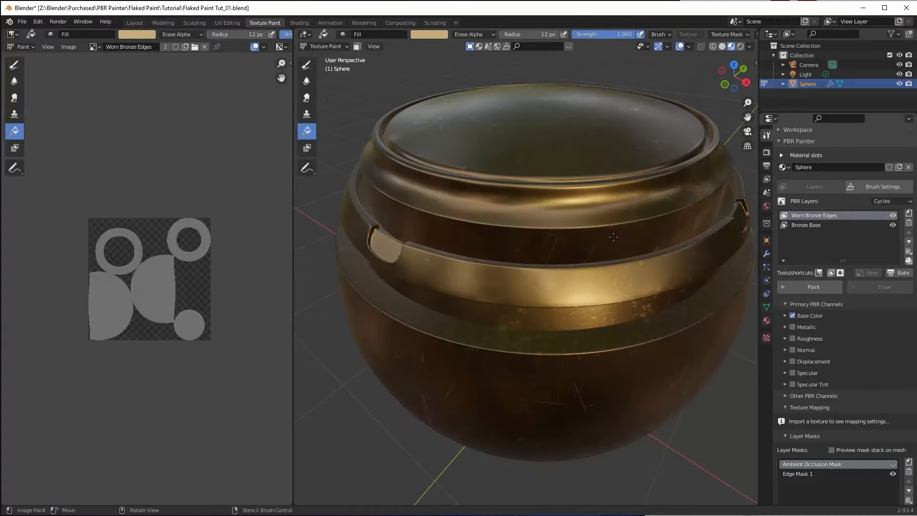
{"action": "middle_click_drag", "start_coordinate": [619, 234], "coordinate": [620, 232]}
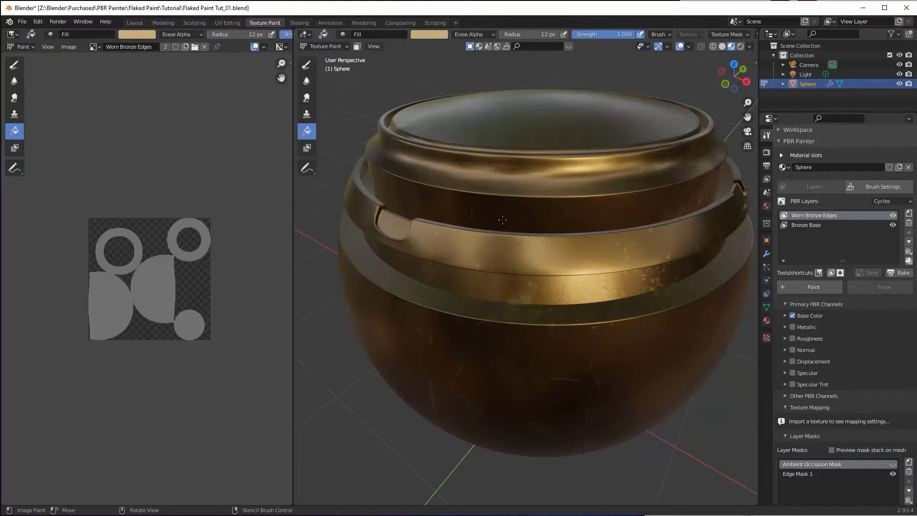
{"action": "left_click", "coordinate": [550, 251]}
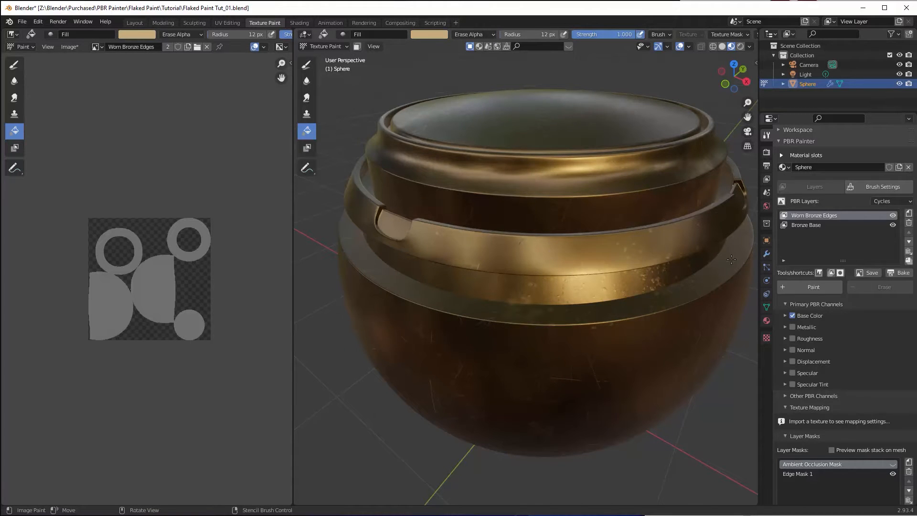
{"action": "middle_click_drag", "start_coordinate": [731, 260], "coordinate": [802, 239]}
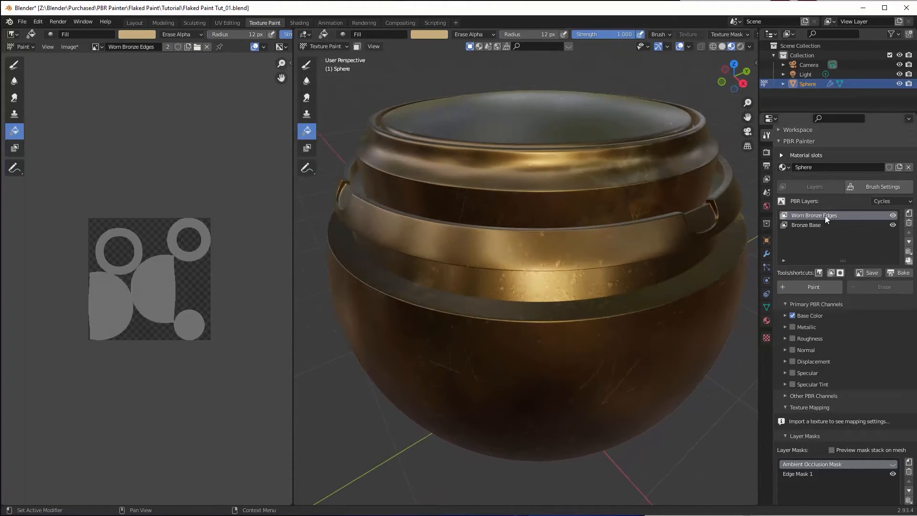
Set the Worn Bronze Edges layer's Base Color mask multiplier to 4.93 and inspect the worn edges around the sphere.
{"action": "left_click", "coordinate": [785, 315]}
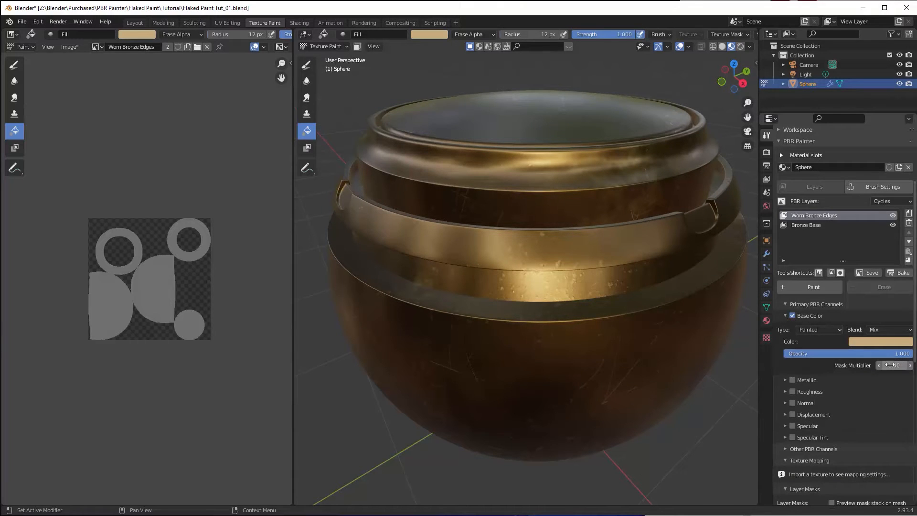
{"action": "mouse_move", "coordinate": [893, 365]}
{"action": "left_mouse_down"}
{"action": "mouse_move", "coordinate": [879, 365]}
{"action": "mouse_move", "coordinate": [895, 365]}
{"action": "left_mouse_up"}
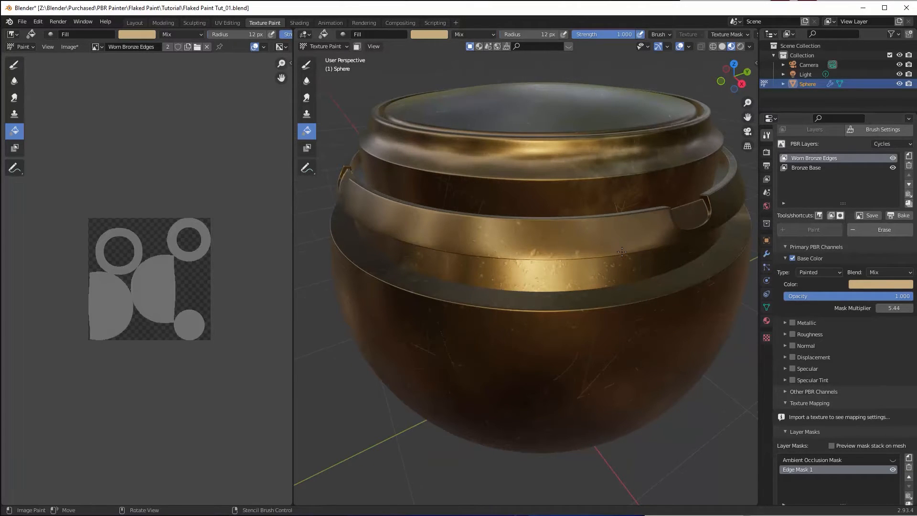
{"action": "middle_click_drag", "start_coordinate": [569, 254], "coordinate": [545, 264]}
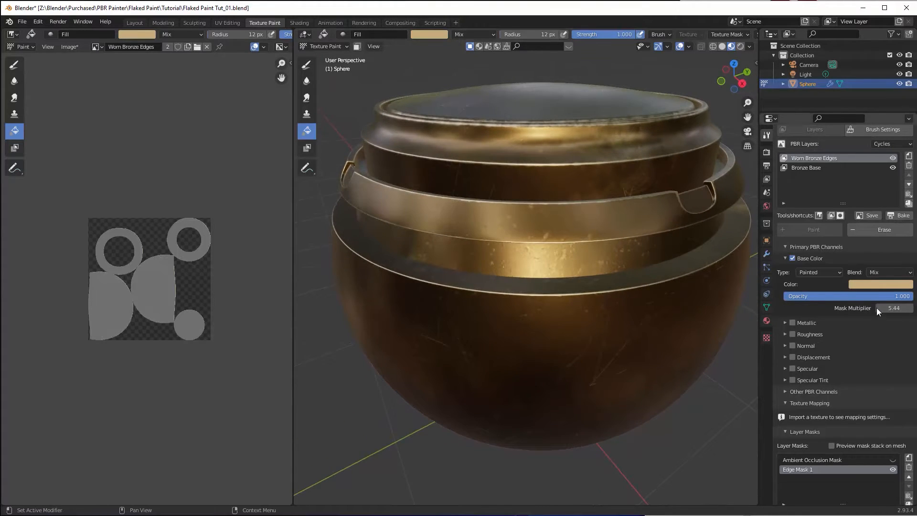
{"action": "mouse_move", "coordinate": [893, 308]}
{"action": "left_mouse_down"}
{"action": "mouse_move", "coordinate": [879, 307]}
{"action": "mouse_move", "coordinate": [902, 307]}
{"action": "left_mouse_up"}
{"action": "middle_click_drag", "start_coordinate": [597, 250], "coordinate": [559, 212]}
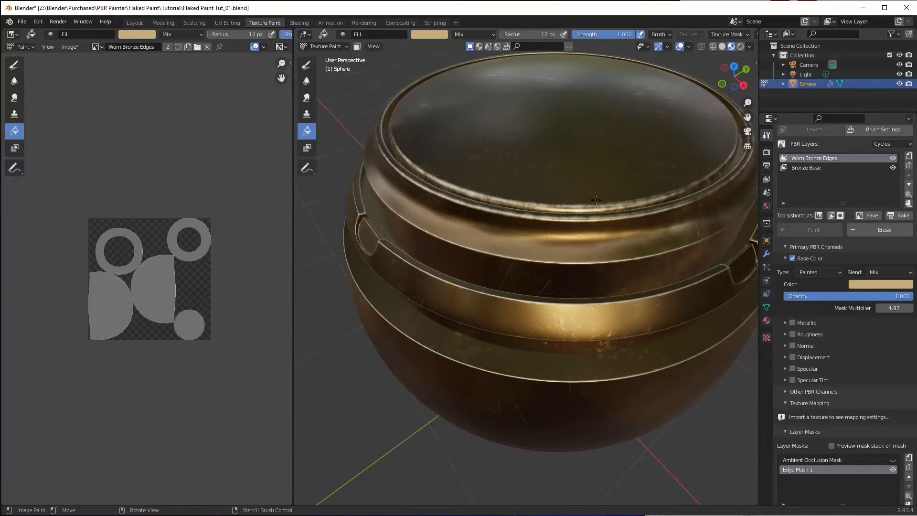
{"action": "middle_click_drag", "start_coordinate": [565, 190], "coordinate": [524, 239]}
{"action": "scroll", "coordinate": [523, 239], "scroll_direction": "up", "scroll_amount": 5}
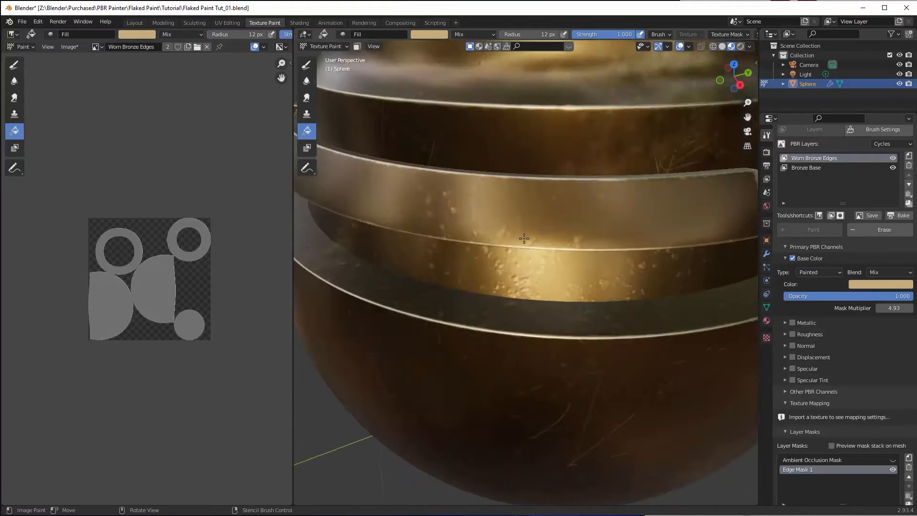
{"action": "scroll", "coordinate": [524, 237], "scroll_direction": "down", "scroll_amount": 5}
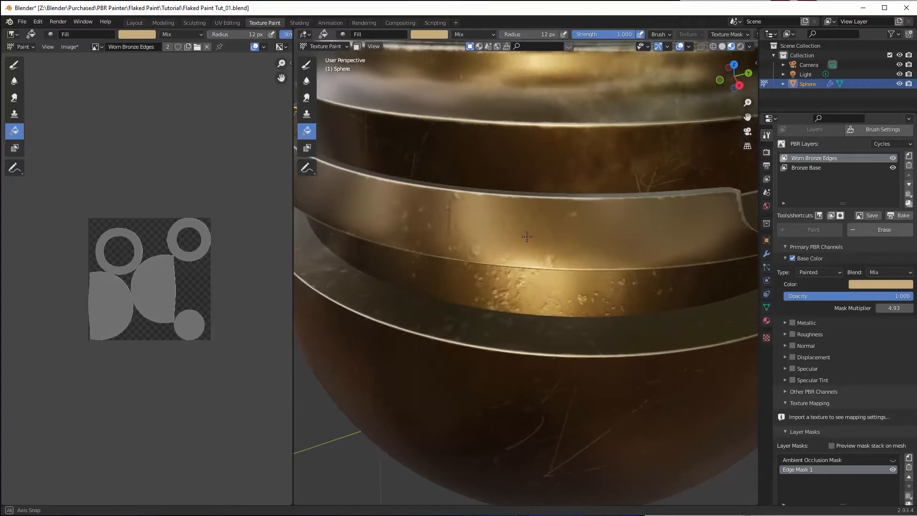
{"action": "middle_click_drag", "start_coordinate": [541, 226], "coordinate": [531, 230]}
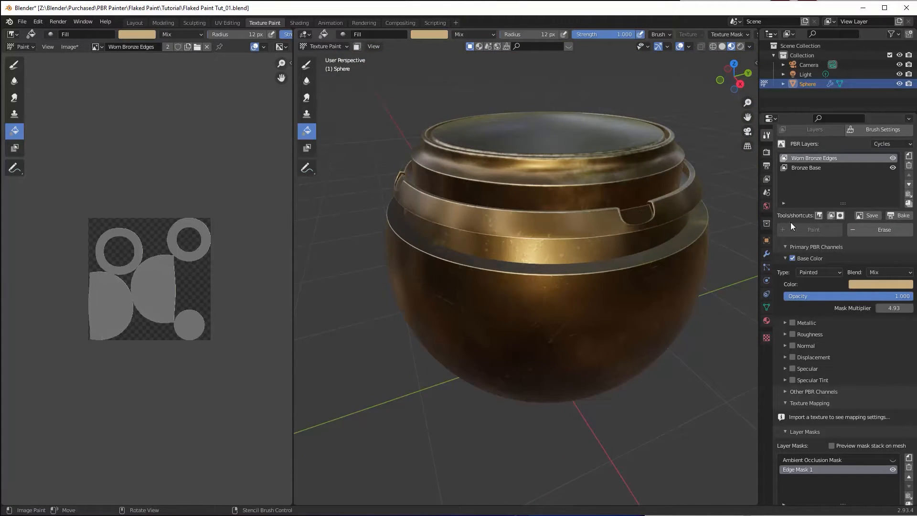
Add a multichannel layer named Paint at 1024 by 1024 above Worn Bronze Edges and make it the active layer.
{"action": "left_click", "coordinate": [909, 157]}
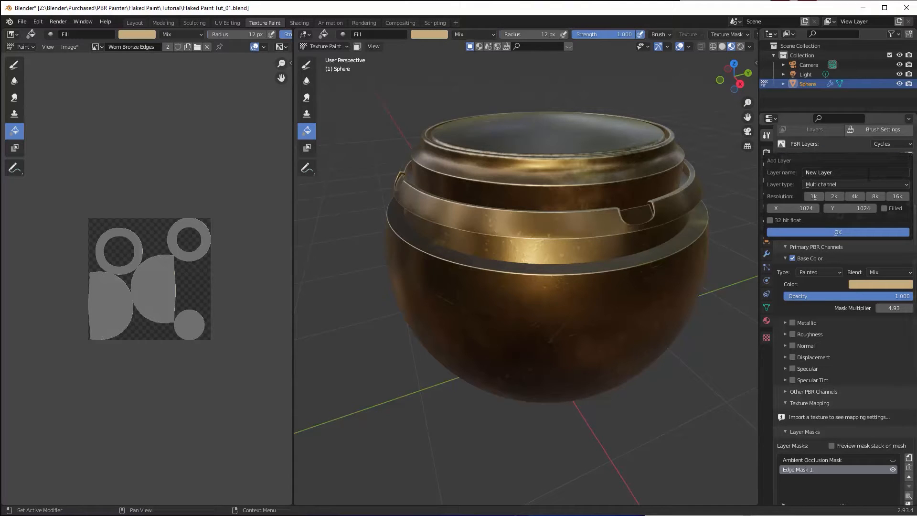
{"action": "type", "text": "Paint"}
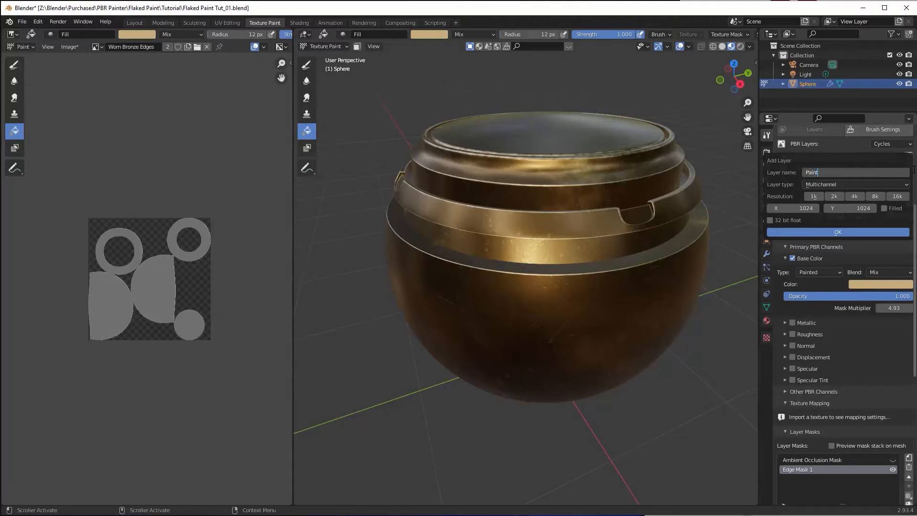
{"action": "left_click", "coordinate": [848, 231]}
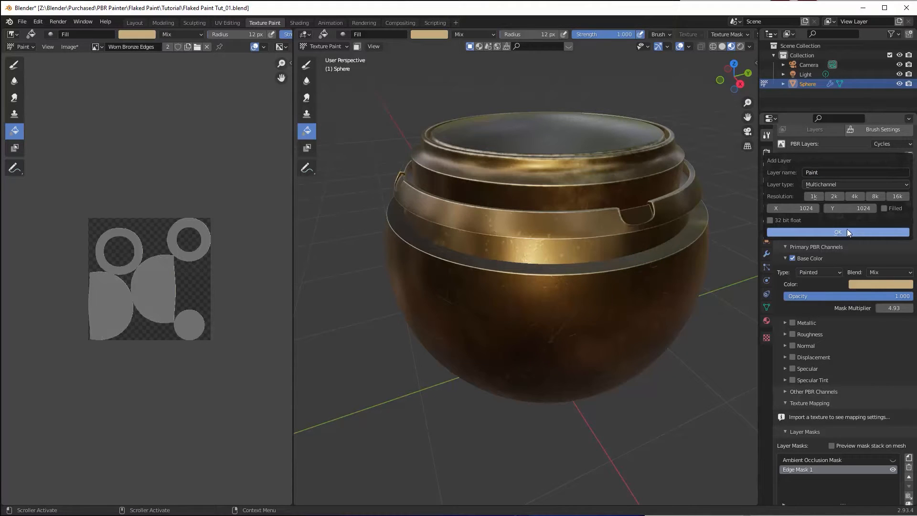
{"action": "left_click", "coordinate": [847, 230]}
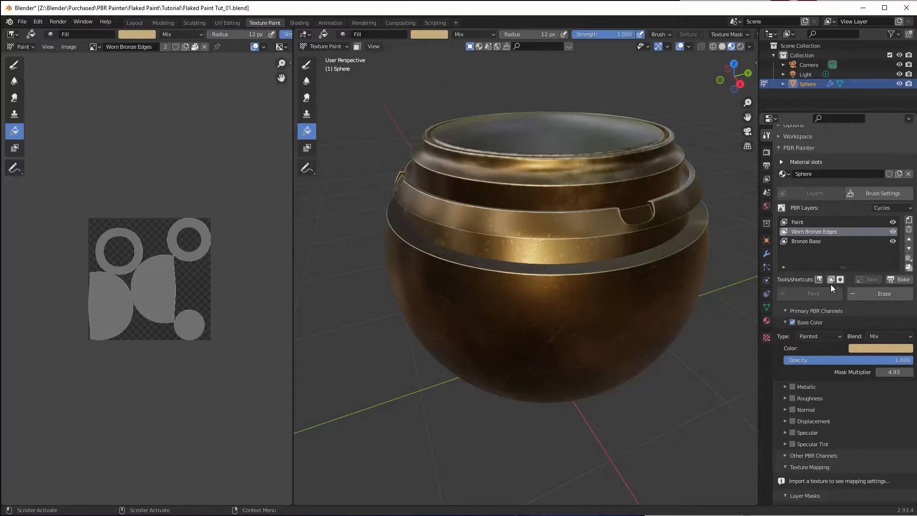
{"action": "left_click", "coordinate": [812, 224]}
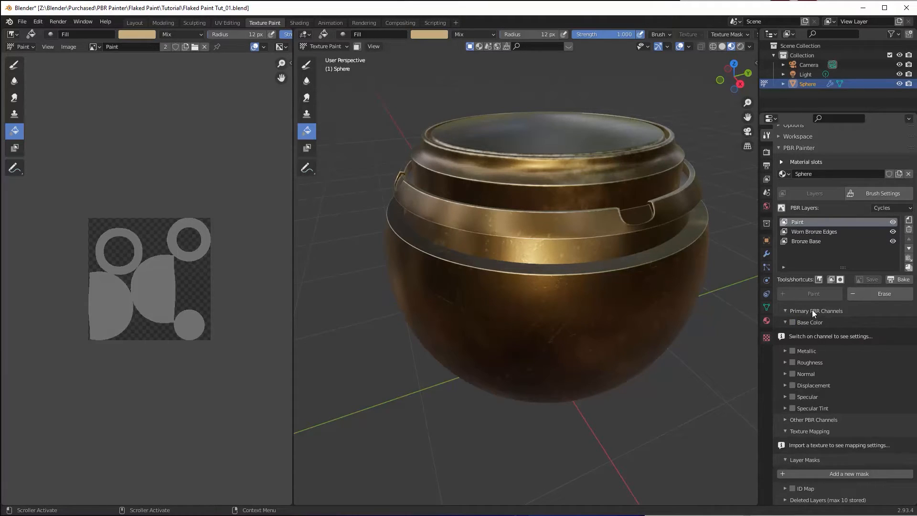
Enable the Paint layer's Base Color channel, set its type to Procedural, and preview the noise texture on the mesh.
{"action": "left_click", "coordinate": [792, 323]}
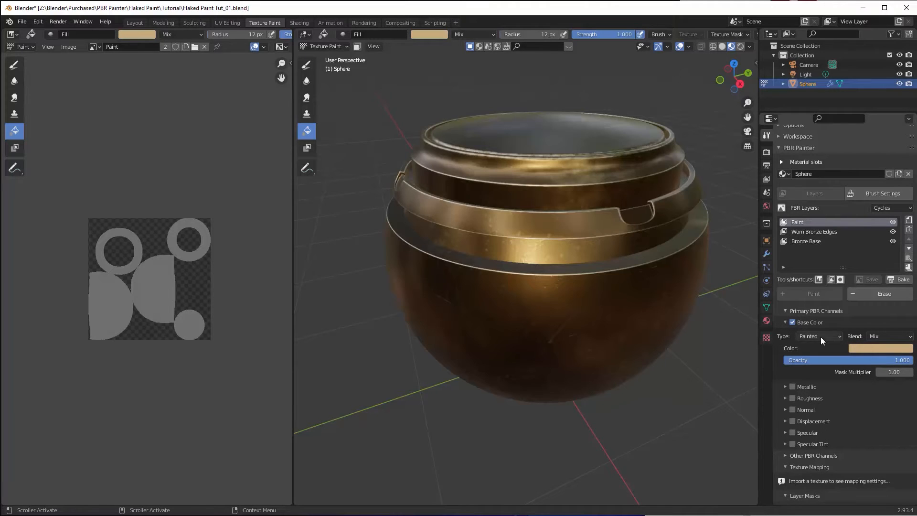
{"action": "left_click", "coordinate": [819, 336]}
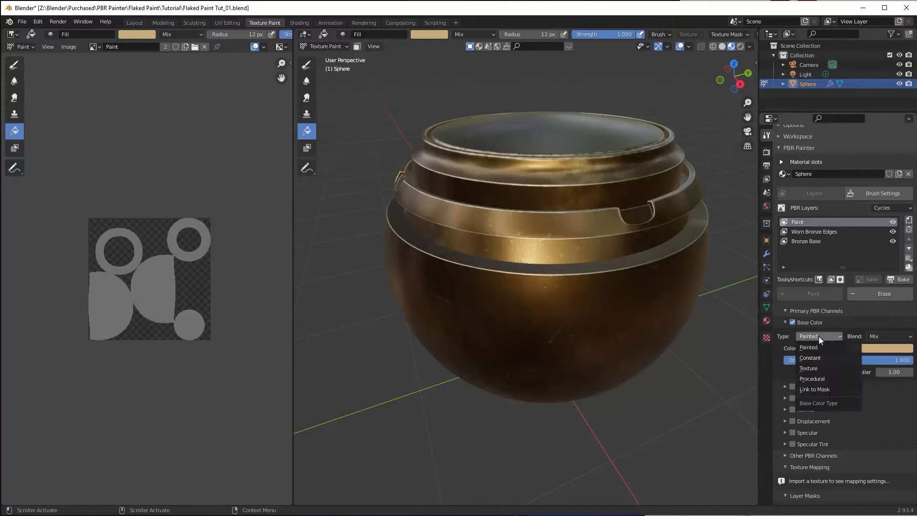
{"action": "left_click", "coordinate": [822, 380]}
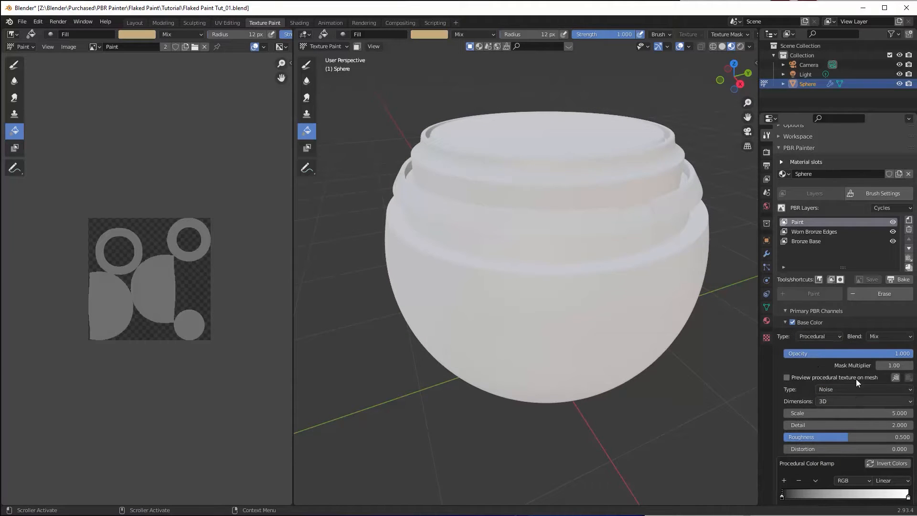
{"action": "scroll", "coordinate": [849, 392], "scroll_direction": "down", "scroll_amount": 1}
{"action": "scroll", "coordinate": [850, 392], "scroll_direction": "down", "scroll_amount": 2}
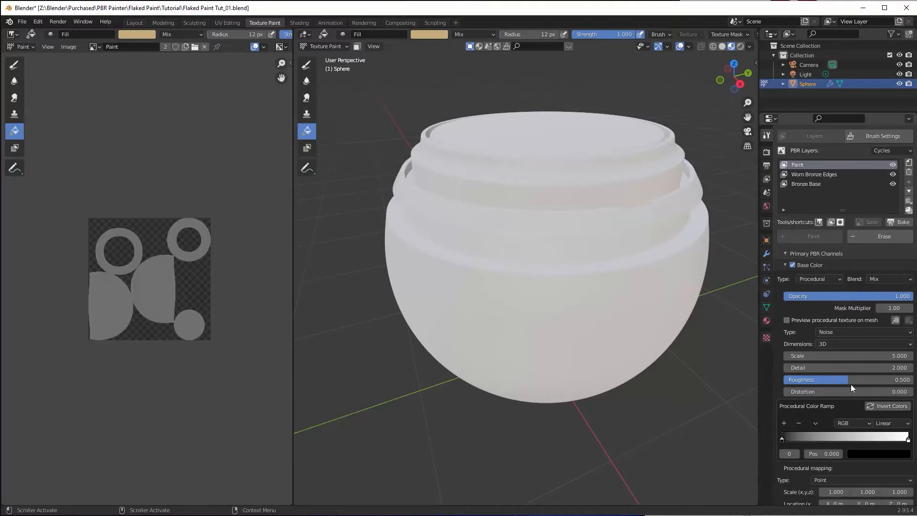
{"action": "left_click", "coordinate": [787, 320]}
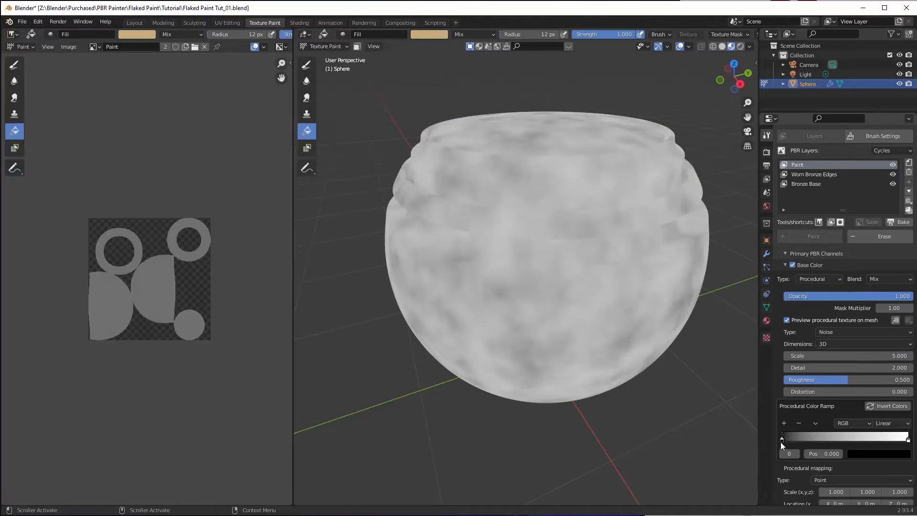
{"action": "middle_click_drag", "start_coordinate": [526, 272], "coordinate": [677, 345]}
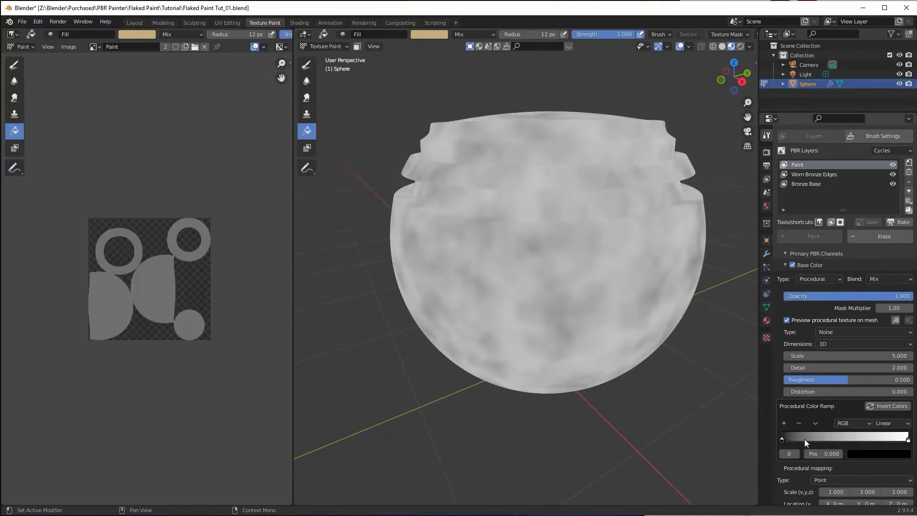
Change the procedural color ramp's black stop to a dark red with hue 0.006 and saturation 0.976.
{"action": "left_click", "coordinate": [862, 454]}
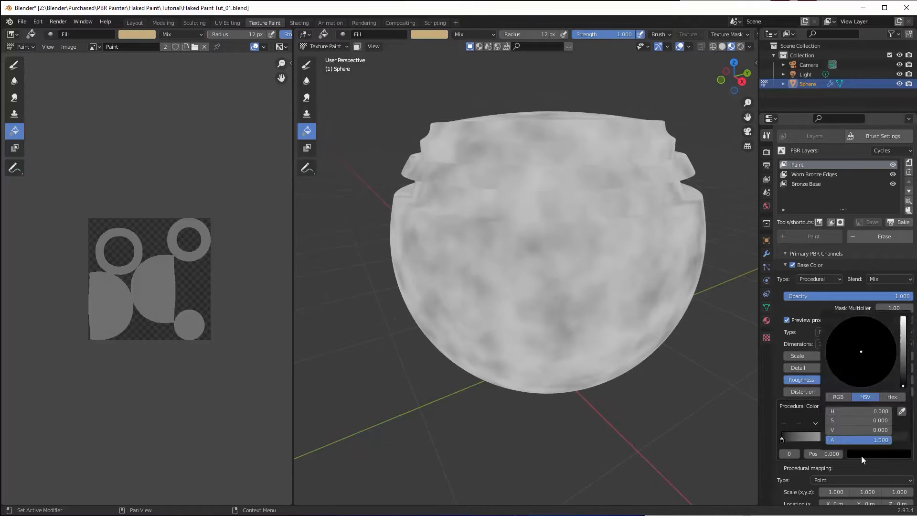
{"action": "left_click", "coordinate": [863, 367]}
{"action": "left_click_drag", "start_coordinate": [903, 368], "coordinate": [905, 336]}
{"action": "left_click_drag", "start_coordinate": [864, 367], "coordinate": [857, 381]}
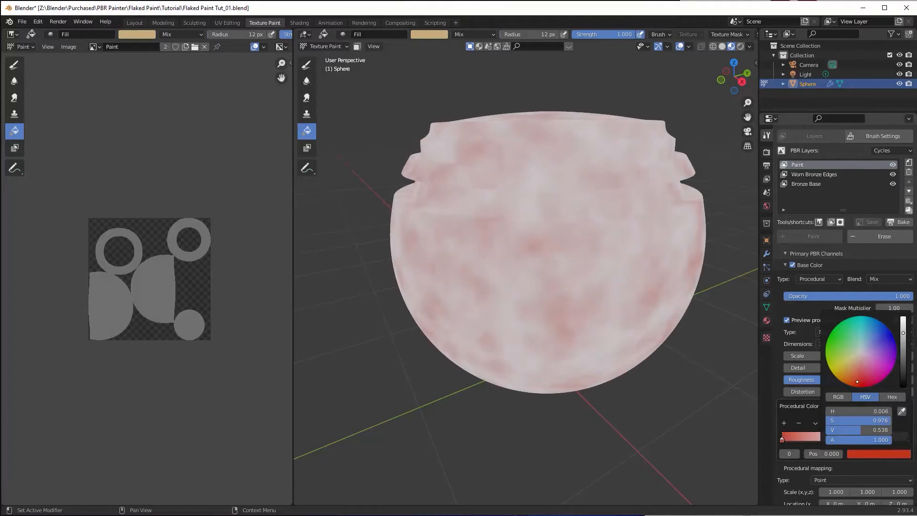
{"action": "left_click_drag", "start_coordinate": [903, 350], "coordinate": [903, 353]}
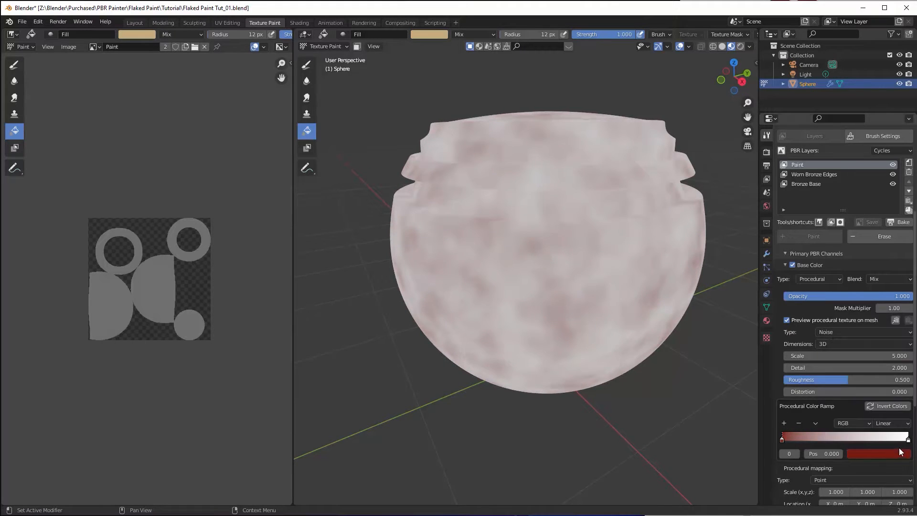
Change the procedural color ramp's white stop to a medium red with hue 0.004 and saturation 0.984.
{"action": "left_click", "coordinate": [909, 441]}
{"action": "left_click", "coordinate": [896, 453]}
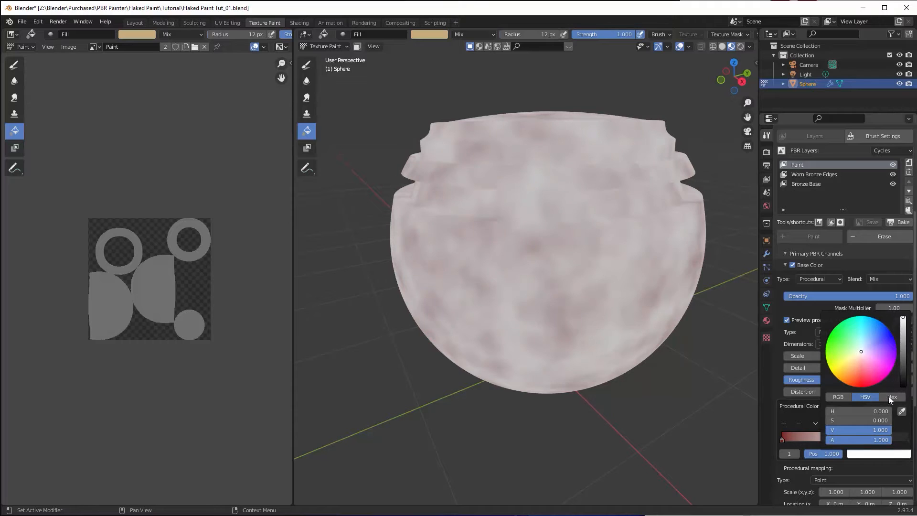
{"action": "left_click_drag", "start_coordinate": [862, 375], "coordinate": [858, 382]}
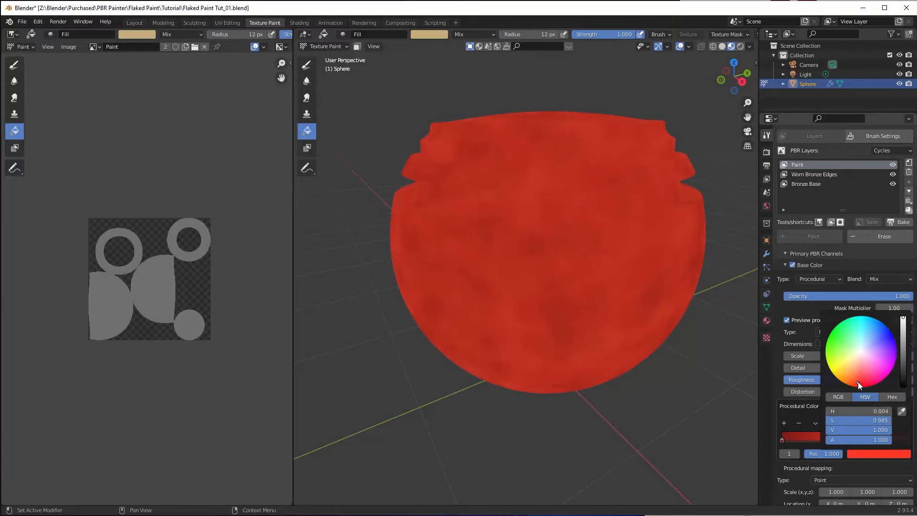
{"action": "left_click", "coordinate": [903, 324]}
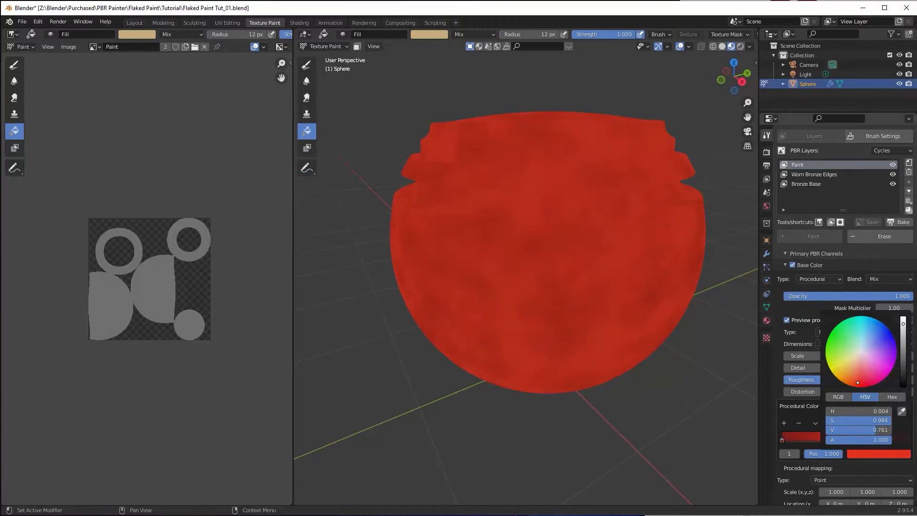
{"action": "left_click_drag", "start_coordinate": [903, 324], "coordinate": [903, 337]}
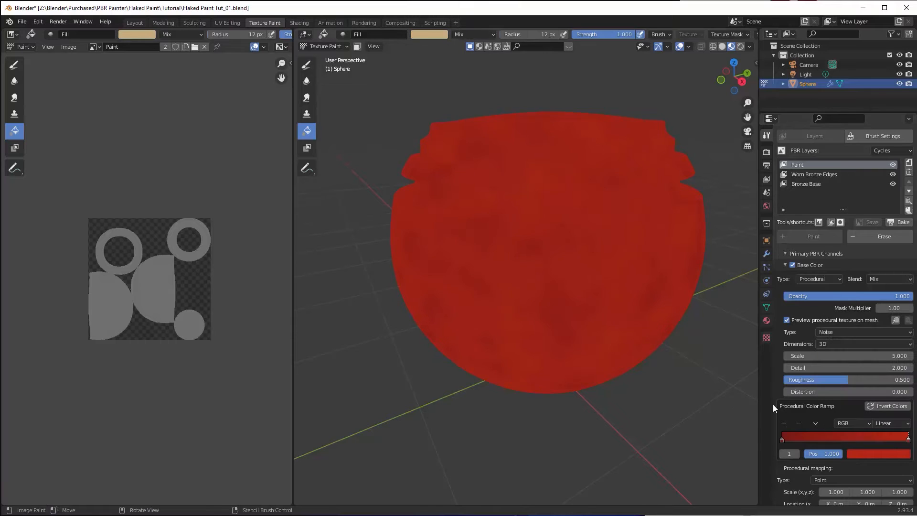
Turn off the procedural texture preview, fill the whole sphere with the Paint layer, and collapse the Base Color settings.
{"action": "left_click", "coordinate": [787, 320]}
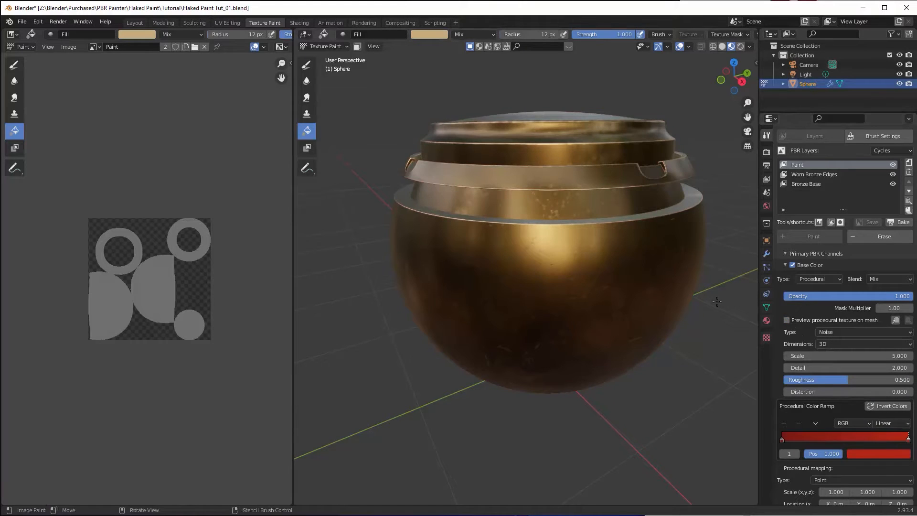
{"action": "left_click", "coordinate": [515, 233]}
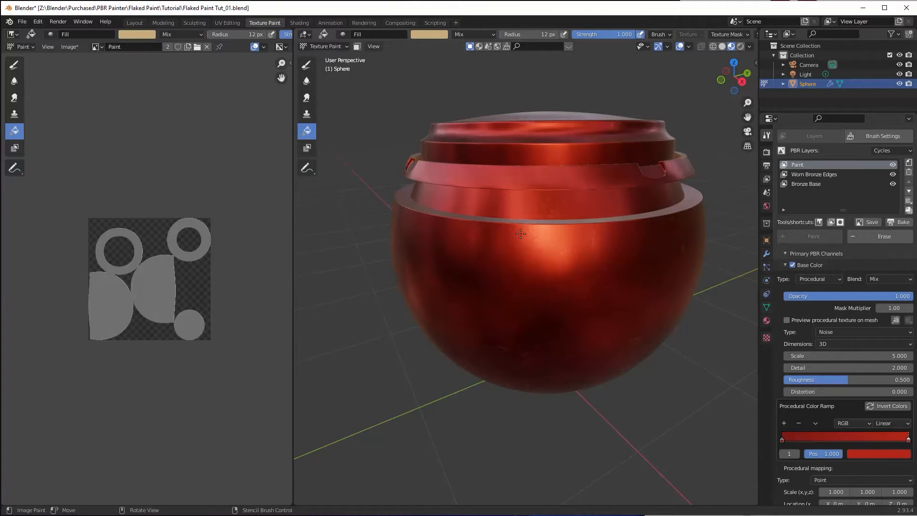
{"action": "middle_click_drag", "start_coordinate": [520, 233], "coordinate": [456, 235]}
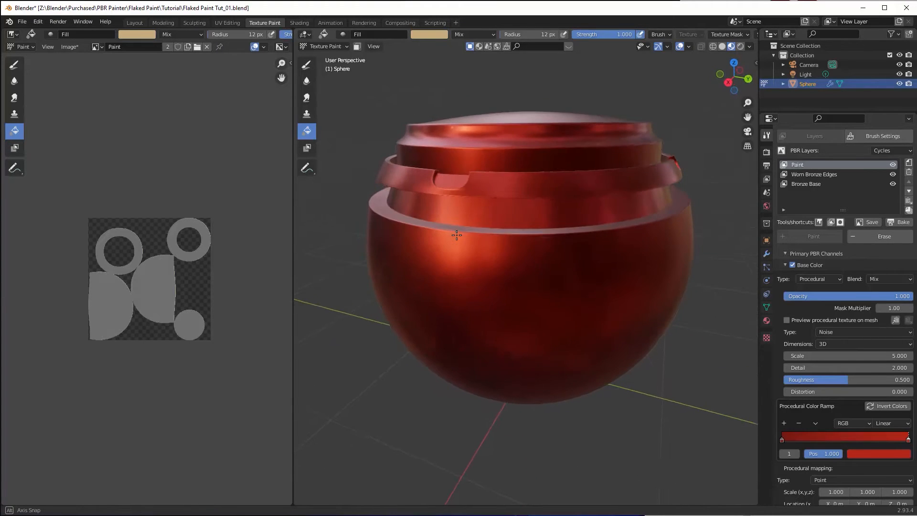
{"action": "middle_click_drag", "start_coordinate": [538, 255], "coordinate": [564, 238]}
{"action": "left_click", "coordinate": [785, 264]}
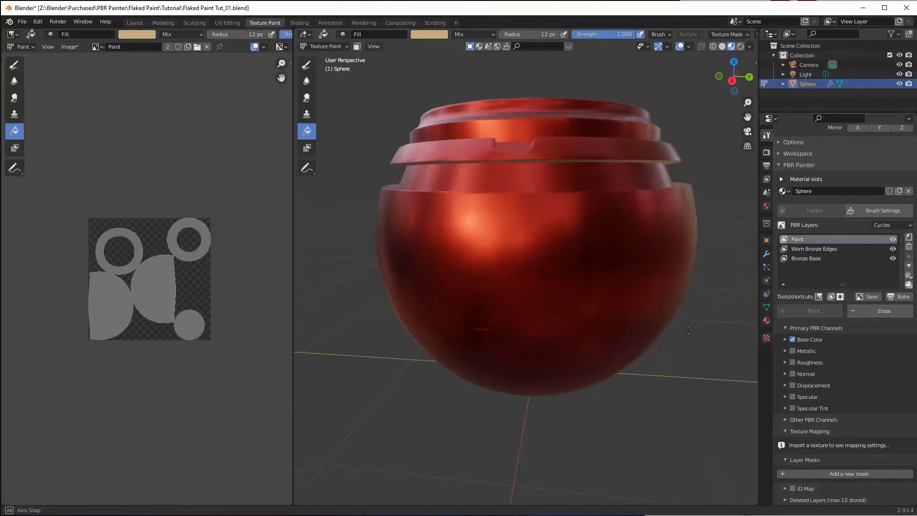
Enable the Paint layer's Metallic channel as a constant value of 0.
{"action": "left_click", "coordinate": [792, 352]}
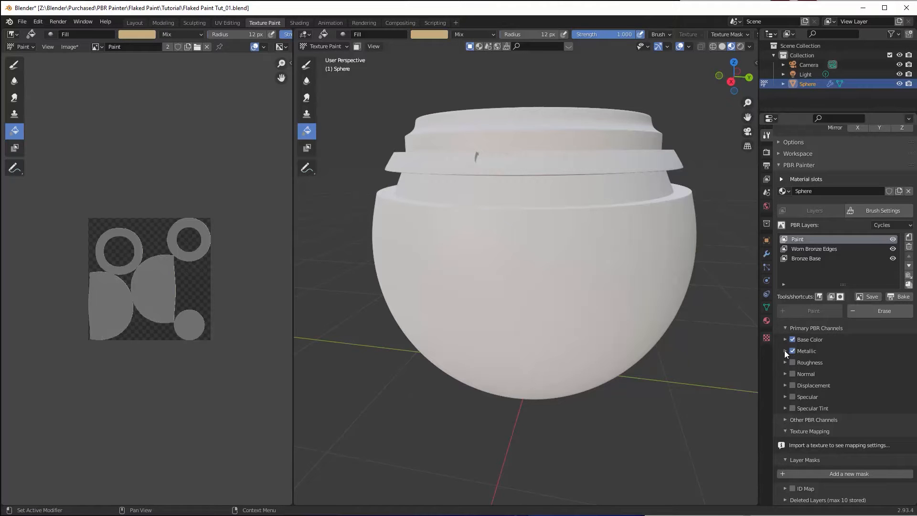
{"action": "left_click", "coordinate": [784, 351]}
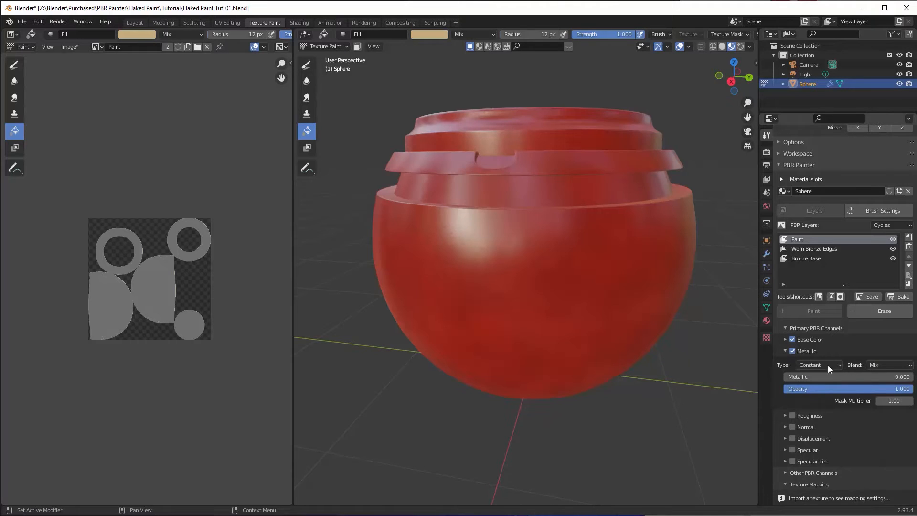
{"action": "mouse_move", "coordinate": [485, 238]}
{"action": "middle_mouse_down"}
{"action": "mouse_move", "coordinate": [516, 191]}
{"action": "mouse_move", "coordinate": [480, 235]}
{"action": "middle_mouse_up"}
{"action": "left_click", "coordinate": [784, 351]}
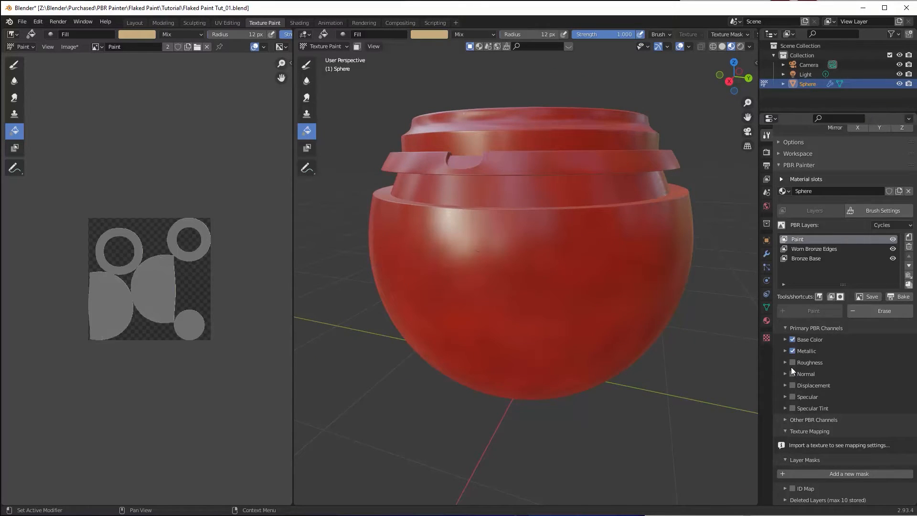
Enable the Paint layer's Roughness channel, set its type to Texture, and import Paint001_2K_Roughness.jpg from the Paint001_2K-JPG folder.
{"action": "left_click", "coordinate": [792, 362]}
{"action": "left_click", "coordinate": [785, 363]}
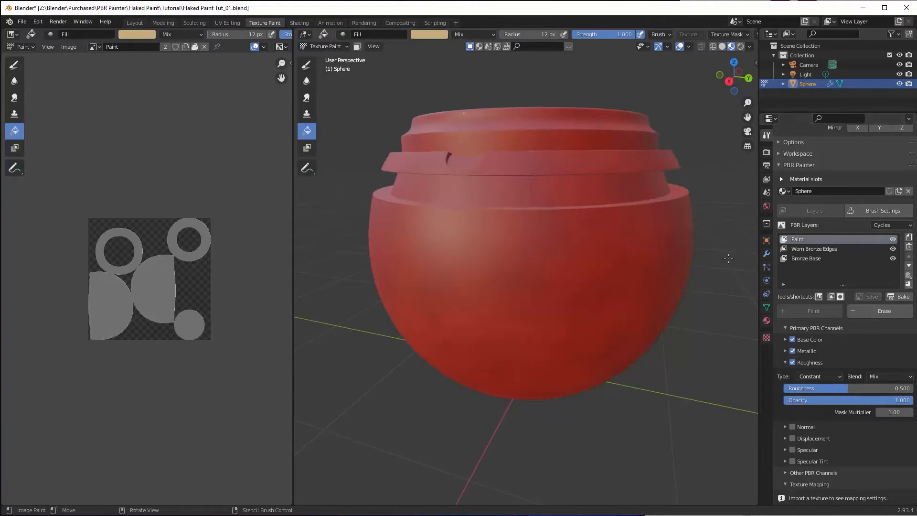
{"action": "middle_click_drag", "start_coordinate": [683, 257], "coordinate": [686, 255]}
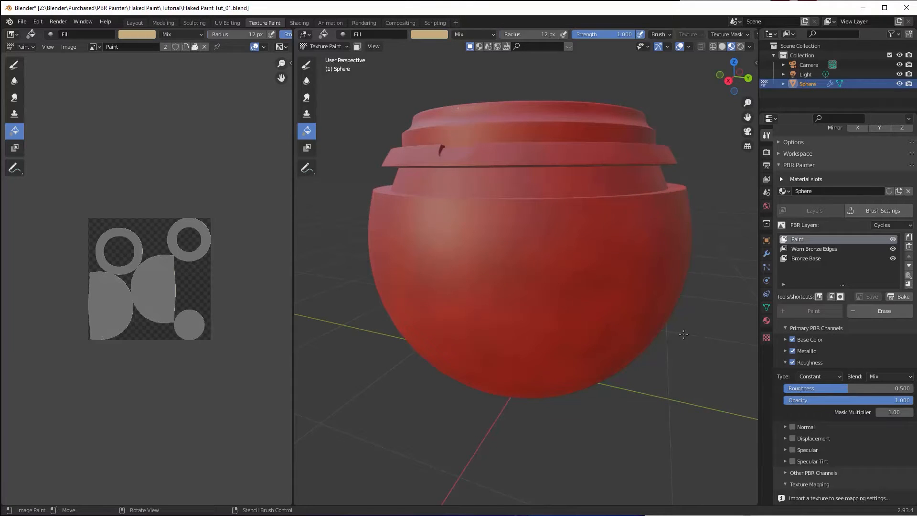
{"action": "middle_click_drag", "start_coordinate": [683, 333], "coordinate": [680, 340]}
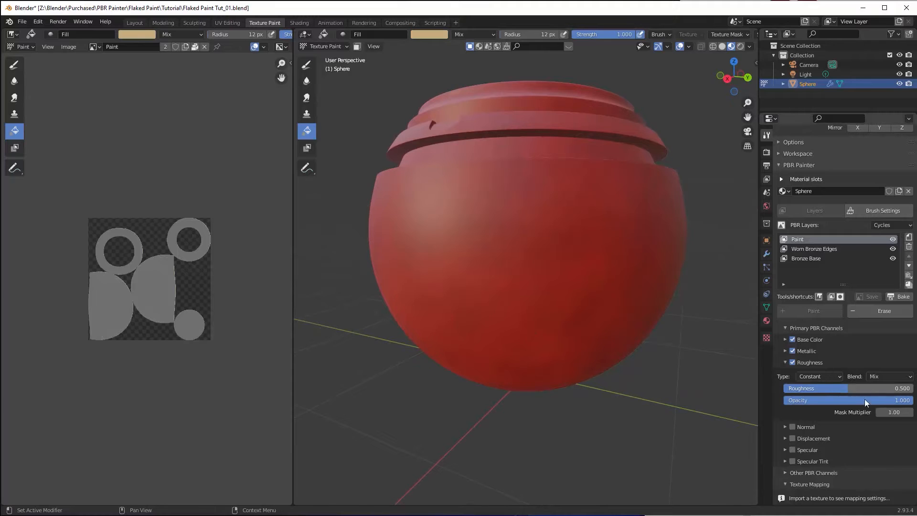
{"action": "left_click", "coordinate": [821, 377]}
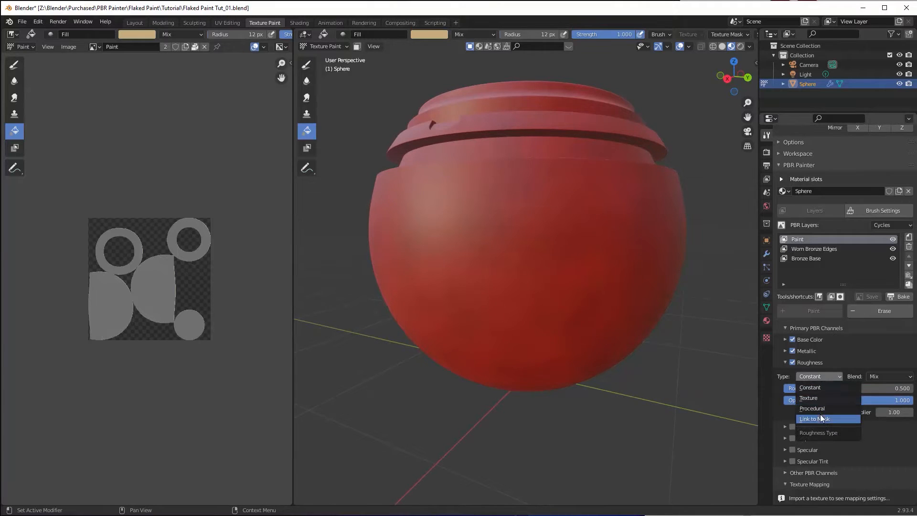
{"action": "left_click", "coordinate": [821, 398]}
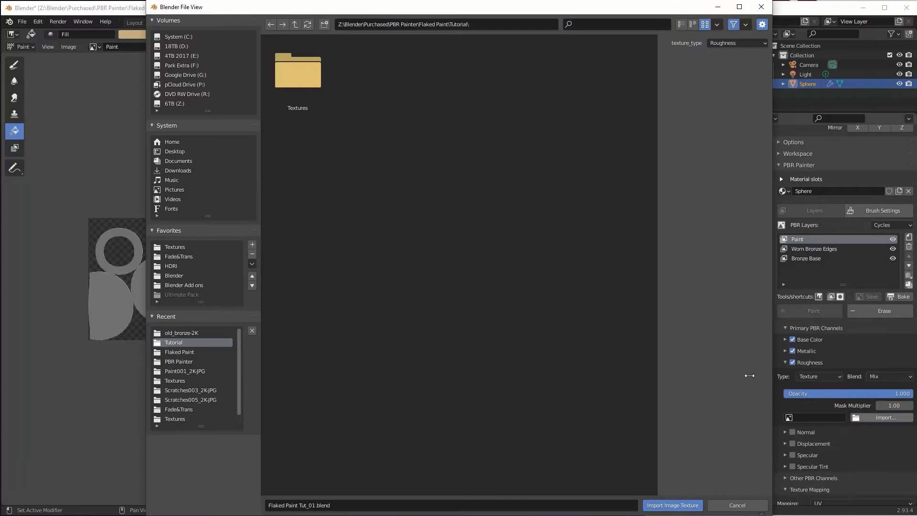
{"action": "left_click", "coordinate": [885, 418]}
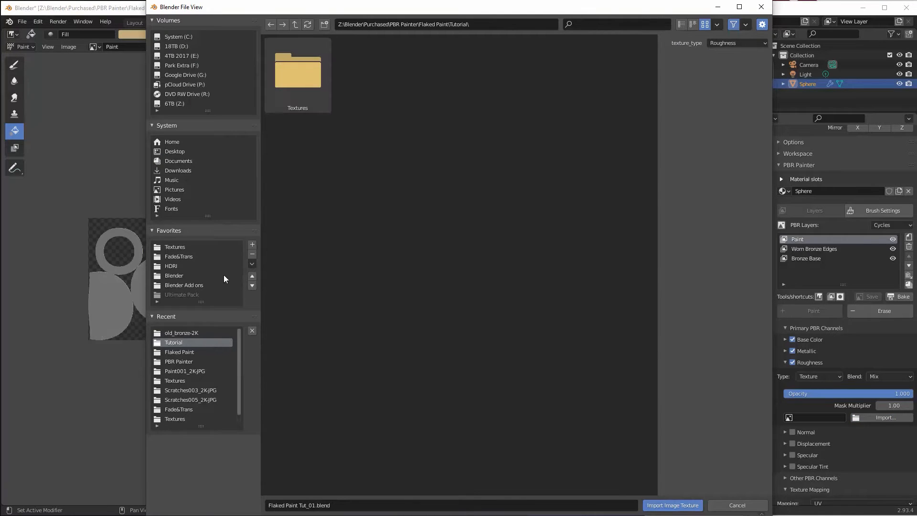
{"action": "left_click", "coordinate": [189, 353]}
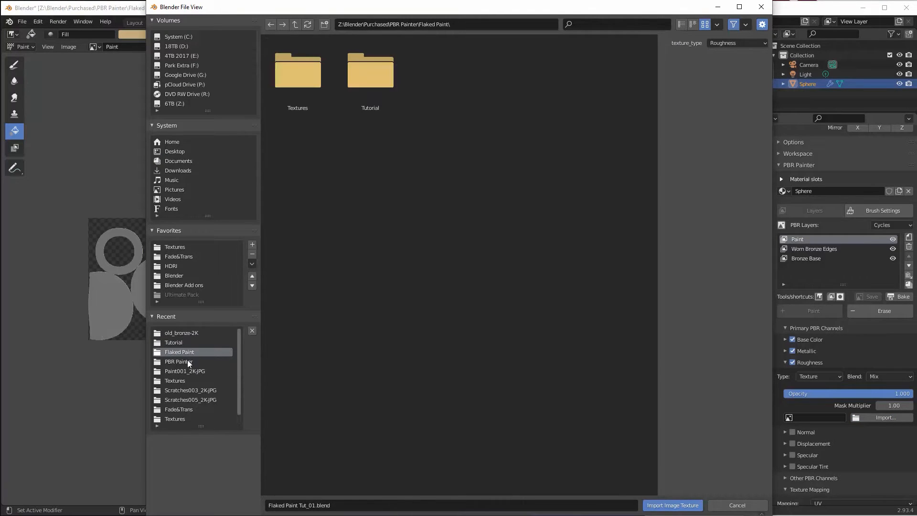
{"action": "left_click", "coordinate": [185, 372]}
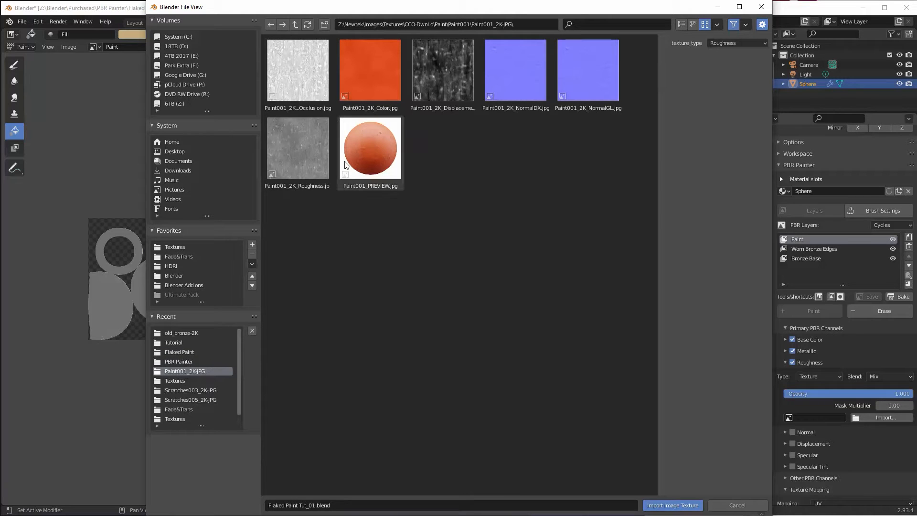
{"action": "double_click", "coordinate": [294, 162]}
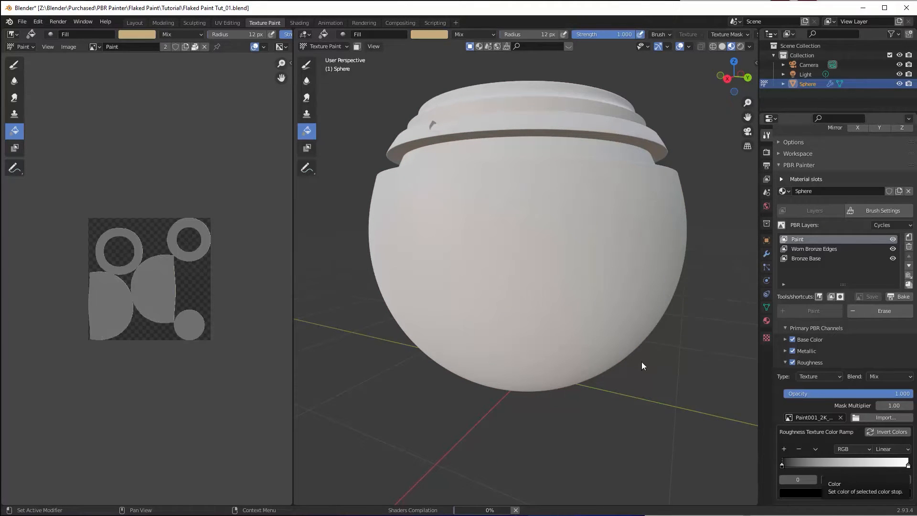
Examine the roughness texture on the sphere from several angles and check the available texture mapping types.
{"action": "mouse_move", "coordinate": [640, 355]}
{"action": "middle_mouse_down"}
{"action": "mouse_move", "coordinate": [591, 302]}
{"action": "mouse_move", "coordinate": [614, 332]}
{"action": "mouse_move", "coordinate": [568, 305]}
{"action": "mouse_move", "coordinate": [600, 288]}
{"action": "middle_mouse_up"}
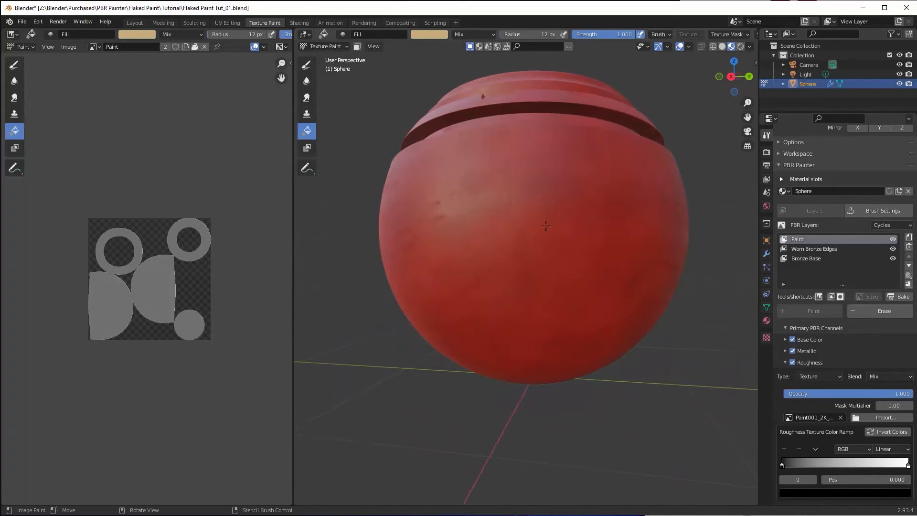
{"action": "mouse_move", "coordinate": [492, 191]}
{"action": "middle_mouse_down"}
{"action": "mouse_move", "coordinate": [391, 231]}
{"action": "mouse_move", "coordinate": [498, 146]}
{"action": "middle_mouse_up"}
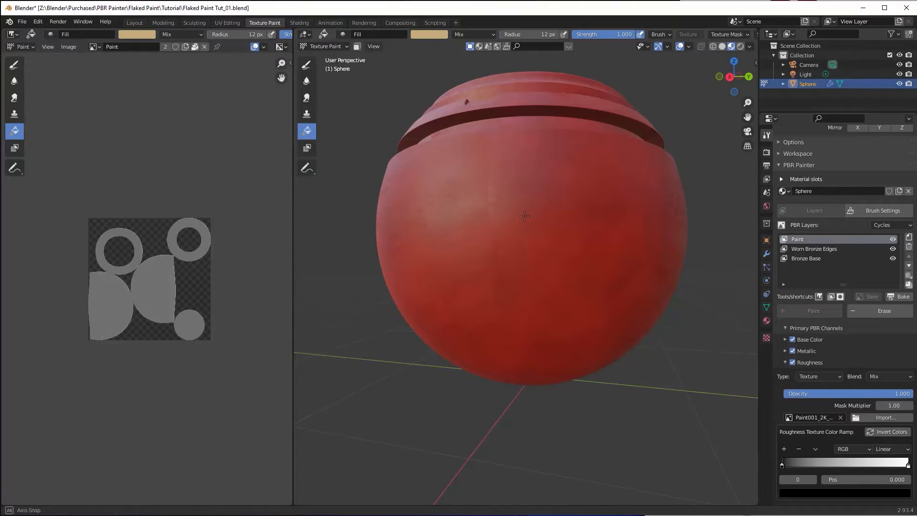
{"action": "middle_click_drag", "start_coordinate": [497, 306], "coordinate": [489, 306]}
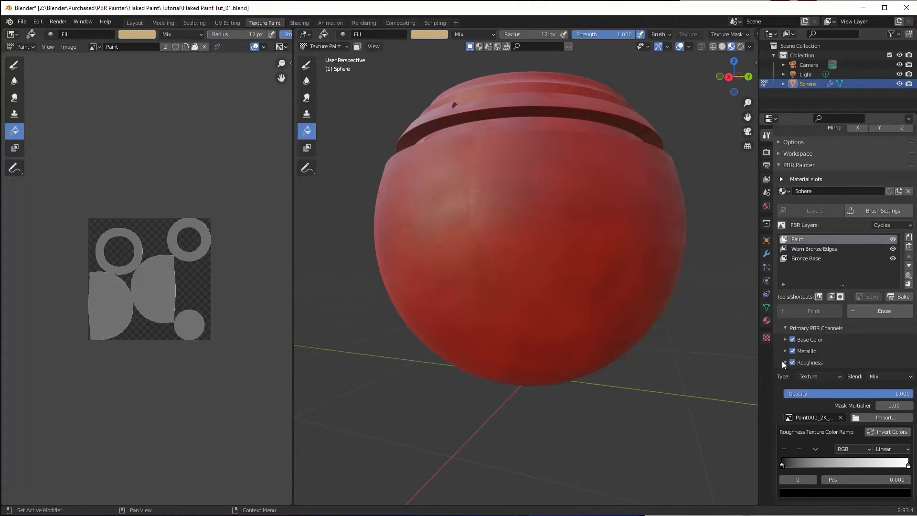
{"action": "mouse_move", "coordinate": [563, 249]}
{"action": "middle_mouse_down"}
{"action": "mouse_move", "coordinate": [594, 247]}
{"action": "mouse_move", "coordinate": [563, 266]}
{"action": "middle_mouse_up"}
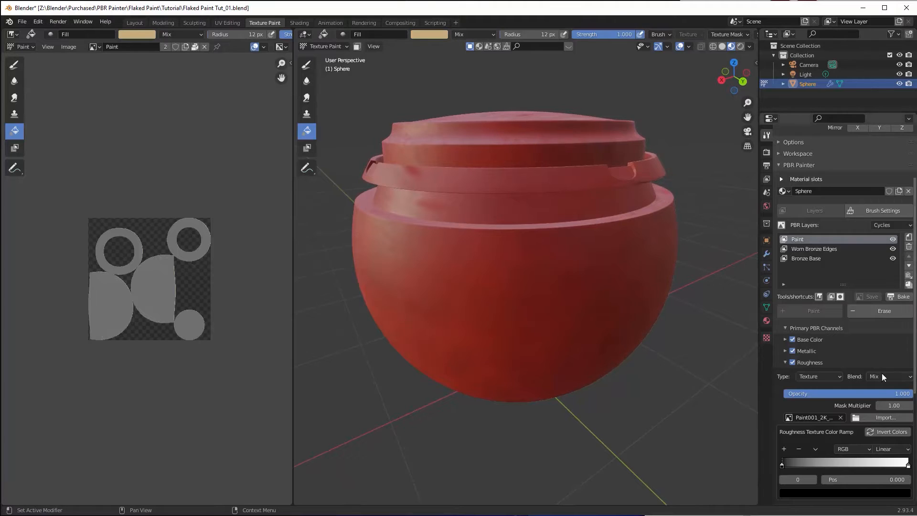
{"action": "scroll", "coordinate": [870, 362], "scroll_direction": "down", "scroll_amount": 5}
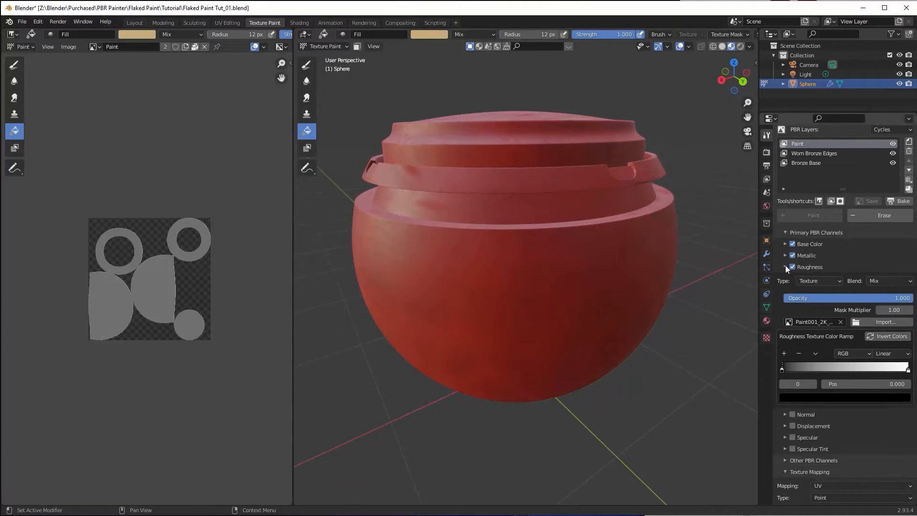
{"action": "scroll", "coordinate": [819, 365], "scroll_direction": "down", "scroll_amount": 3}
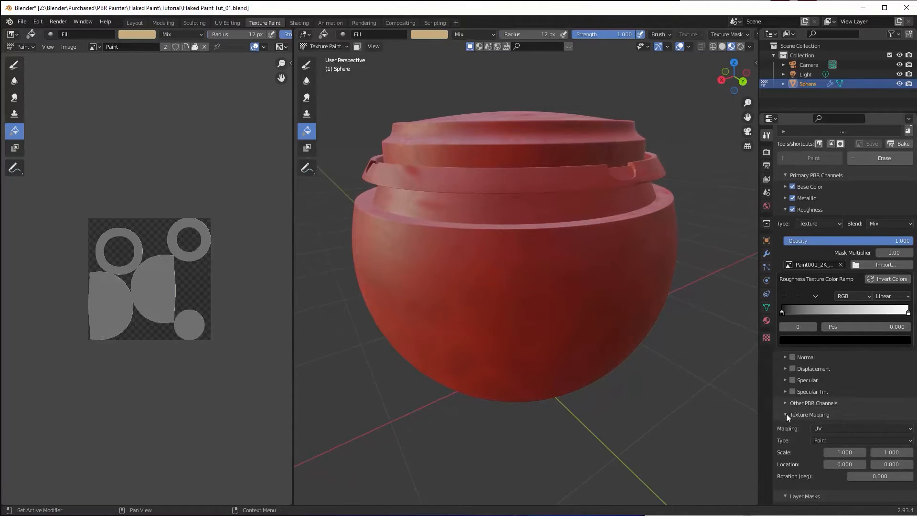
{"action": "left_click", "coordinate": [832, 428]}
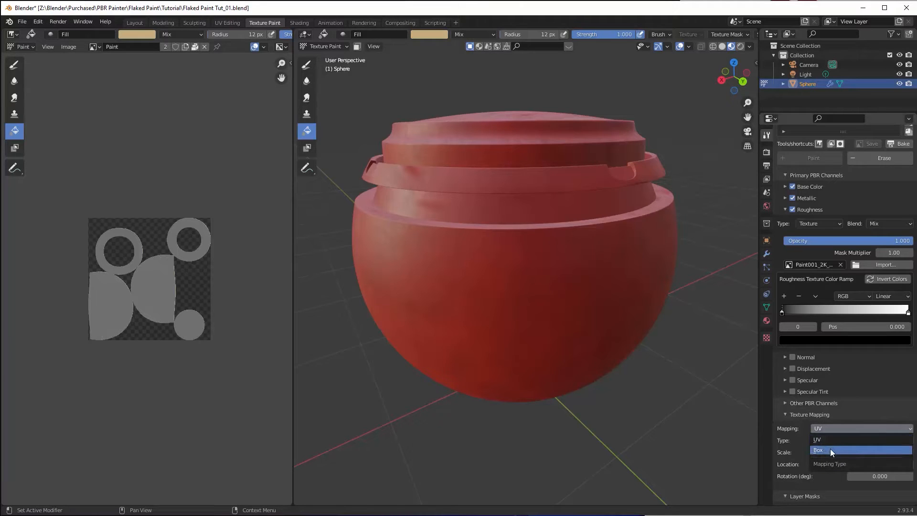
{"action": "mouse_move", "coordinate": [531, 273]}
{"action": "middle_mouse_down"}
{"action": "mouse_move", "coordinate": [538, 267]}
{"action": "mouse_move", "coordinate": [479, 282]}
{"action": "mouse_move", "coordinate": [556, 295]}
{"action": "middle_mouse_up"}
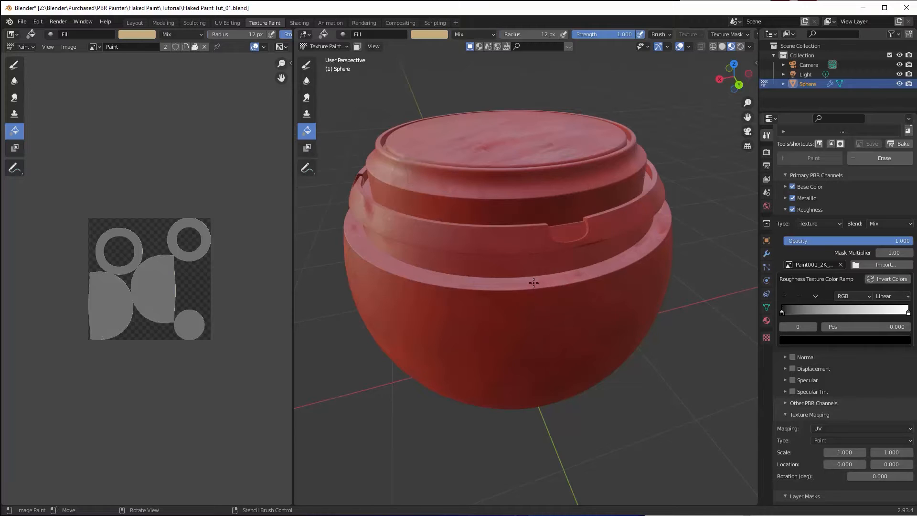
{"action": "middle_click_drag", "start_coordinate": [541, 285], "coordinate": [516, 268]}
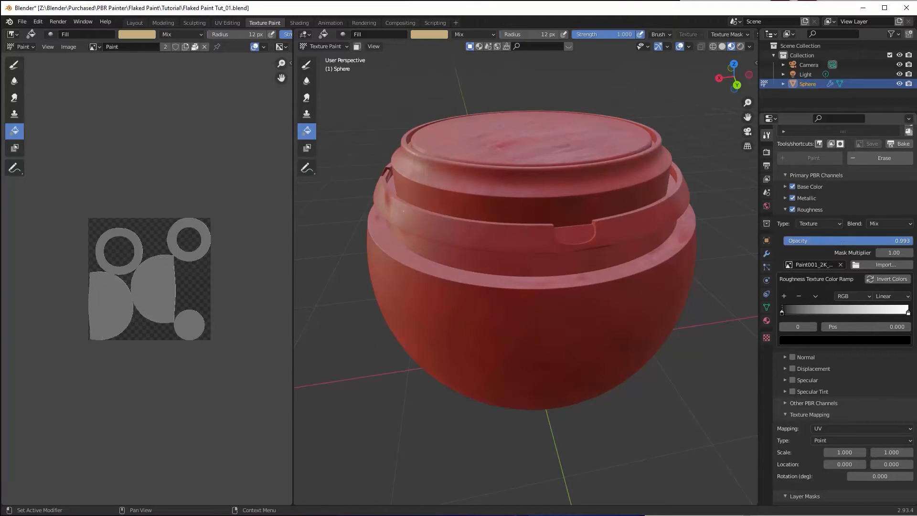
Lower the Roughness texture's opacity to about 0.634, collapse its settings, and check the sphere's highlights.
{"action": "left_click_drag", "start_coordinate": [898, 241], "coordinate": [864, 240]}
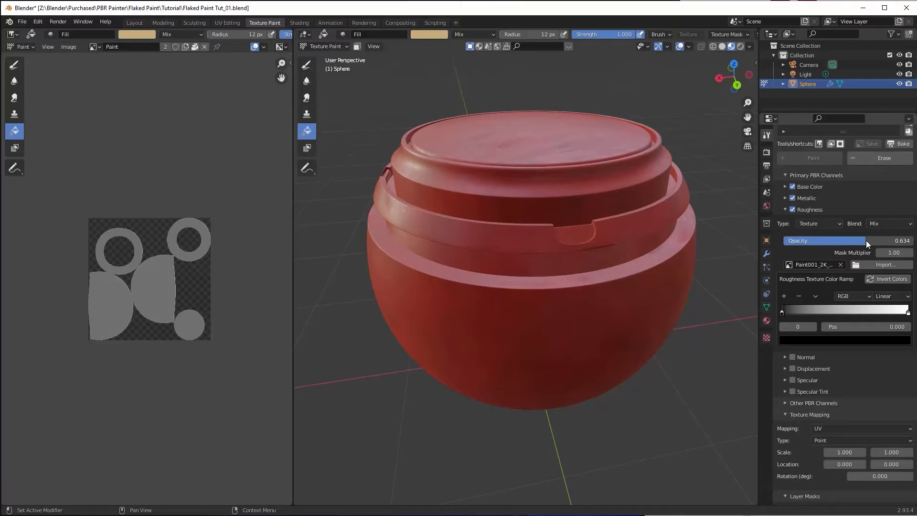
{"action": "left_click", "coordinate": [785, 210]}
{"action": "middle_click_drag", "start_coordinate": [599, 227], "coordinate": [386, 209]}
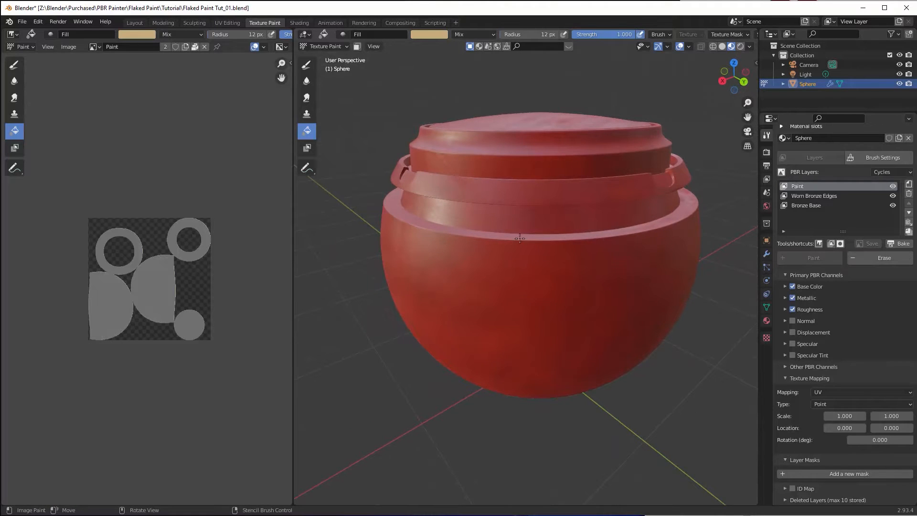
{"action": "middle_click_drag", "start_coordinate": [520, 241], "coordinate": [456, 261]}
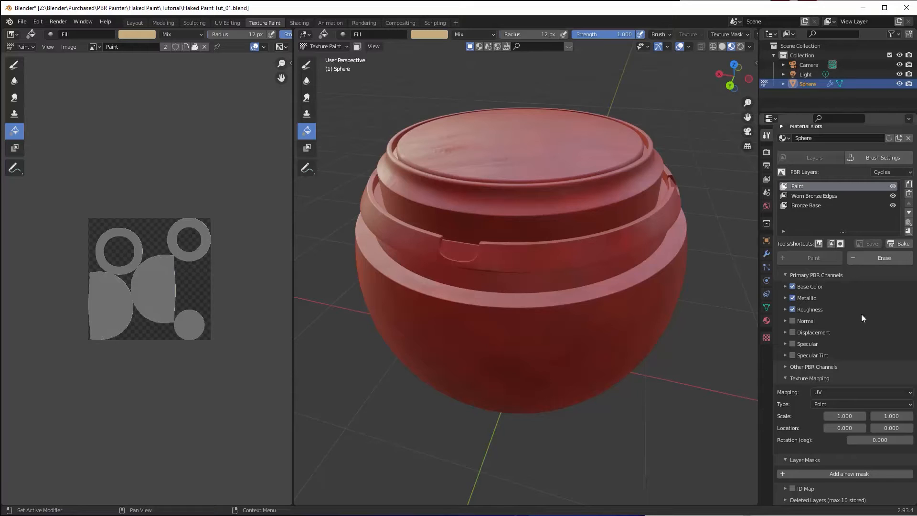
Add an Image Texture mask to the Paint layer.
{"action": "left_click", "coordinate": [848, 473]}
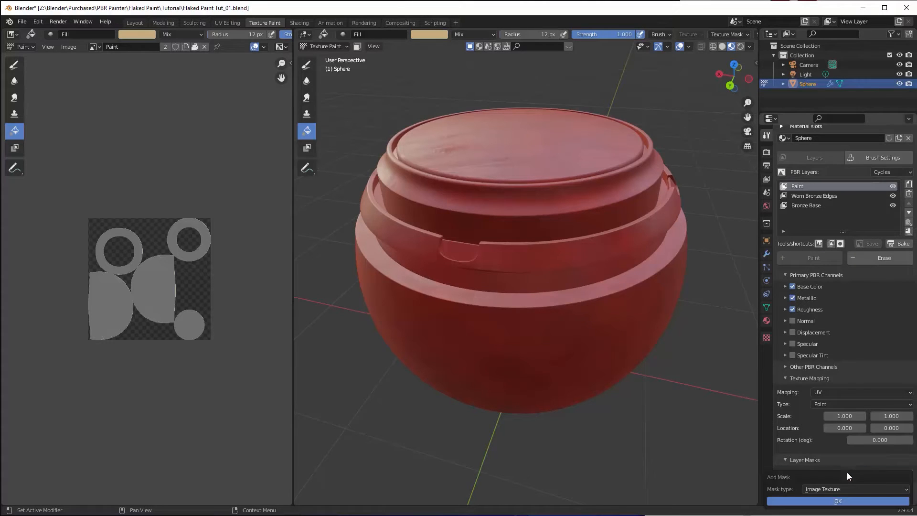
{"action": "left_click", "coordinate": [844, 501]}
{"action": "scroll", "coordinate": [854, 469], "scroll_direction": "down", "scroll_amount": 4}
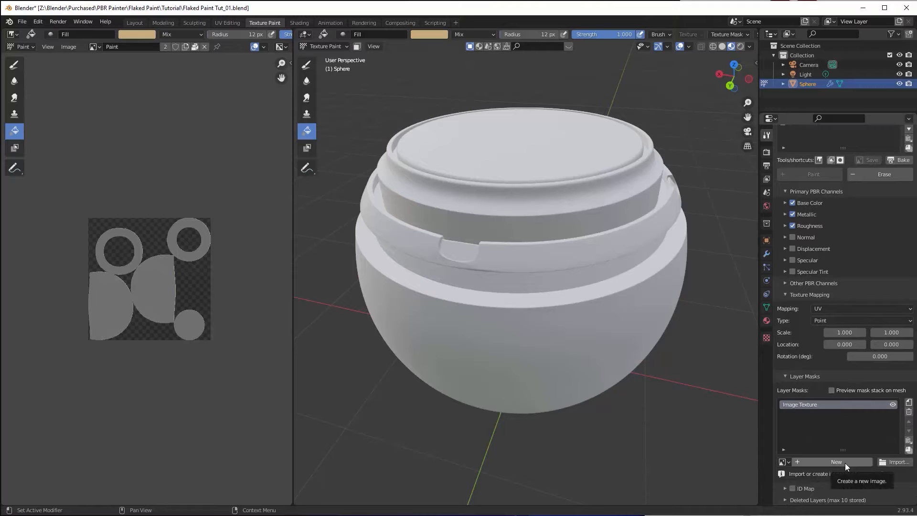
Create a blank black mask image named Paint Flakes at 8192 by 8192 px with alpha enabled.
{"action": "left_click", "coordinate": [844, 462]}
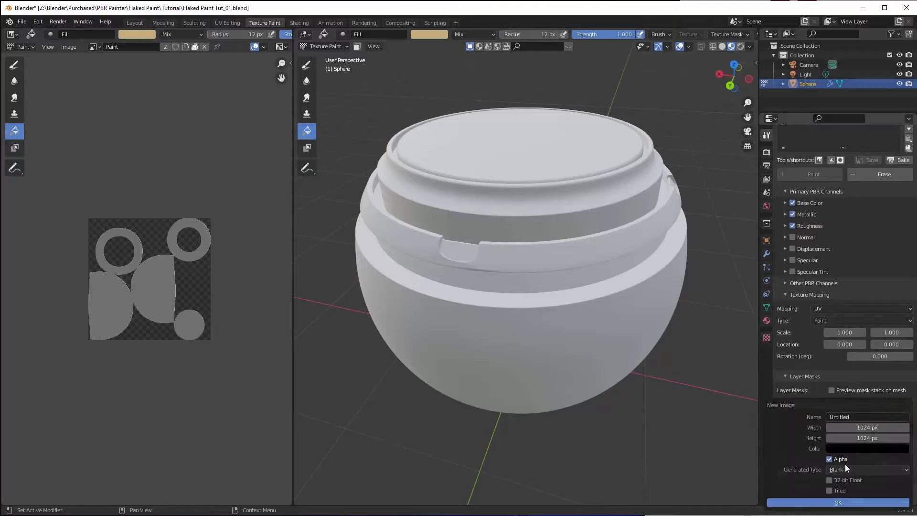
{"action": "left_click", "coordinate": [864, 428]}
{"action": "type", "text": "9"}
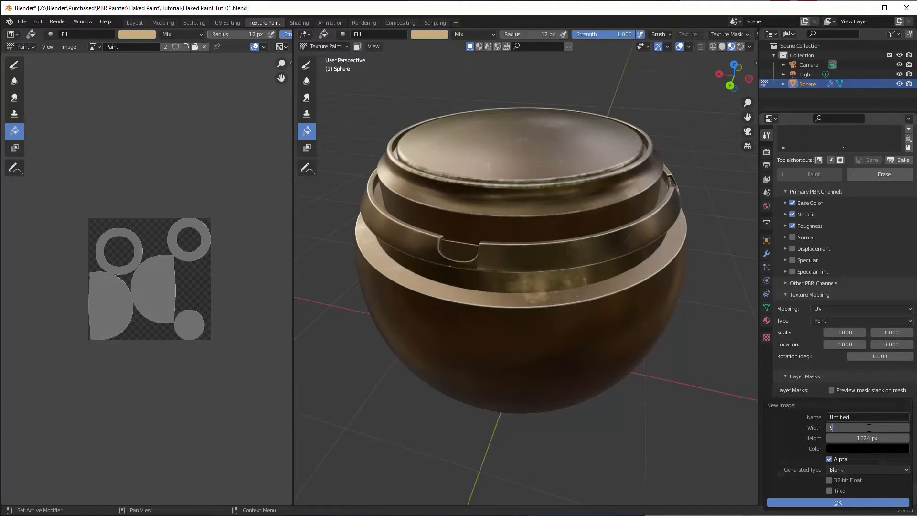
{"action": "key", "text": "BackSpace"}
{"action": "type", "text": "8192"}
{"action": "left_click", "coordinate": [875, 436]}
{"action": "type", "text": "8192"}
{"action": "left_click", "coordinate": [855, 417]}
{"action": "type", "text": "Paint"}
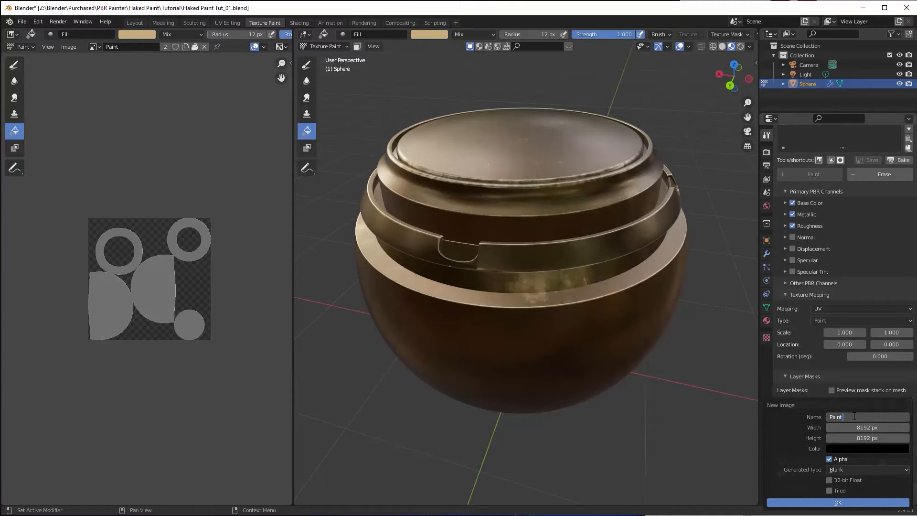
{"action": "type", "text": " Flakes"}
{"action": "left_click", "coordinate": [846, 501]}
{"action": "scroll", "coordinate": [847, 413], "scroll_direction": "down", "scroll_amount": 5}
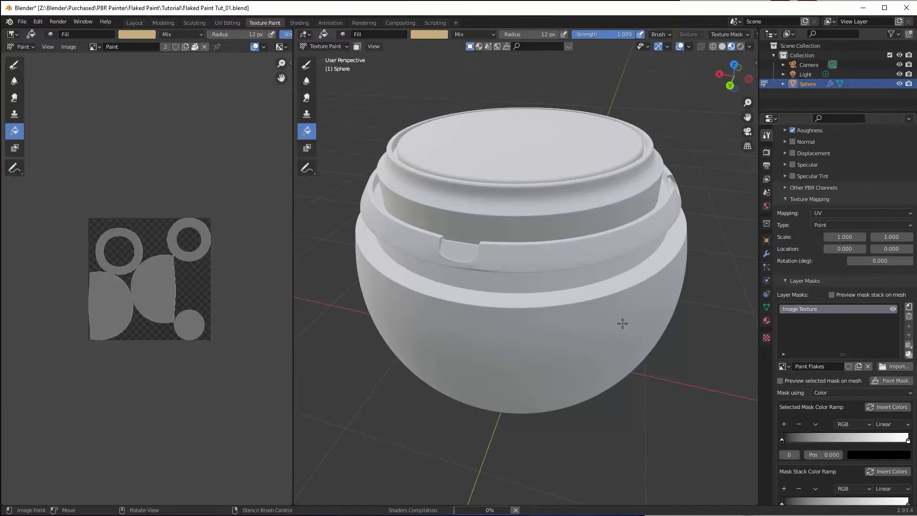
Save the project as a new incremental file named Flaked Paint Tut_02.blend.
{"action": "key", "text": "ctrl+s"}
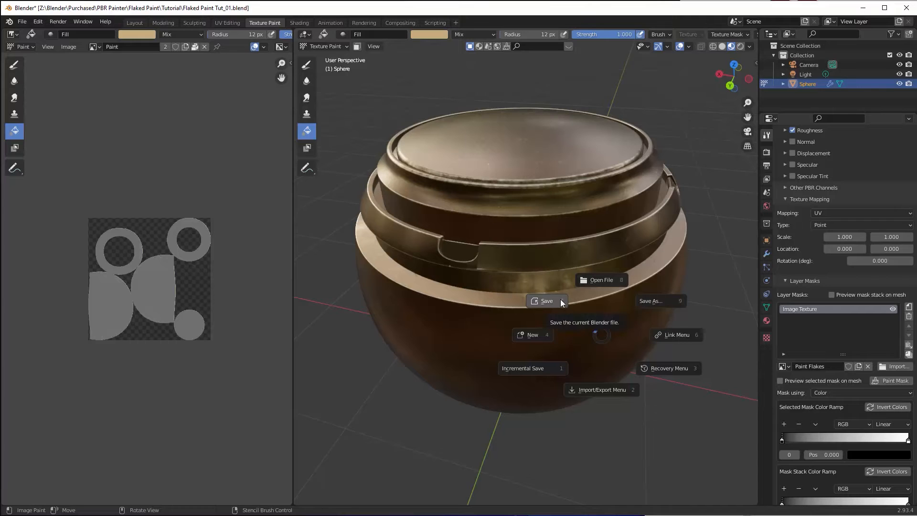
{"action": "left_click", "coordinate": [640, 301]}
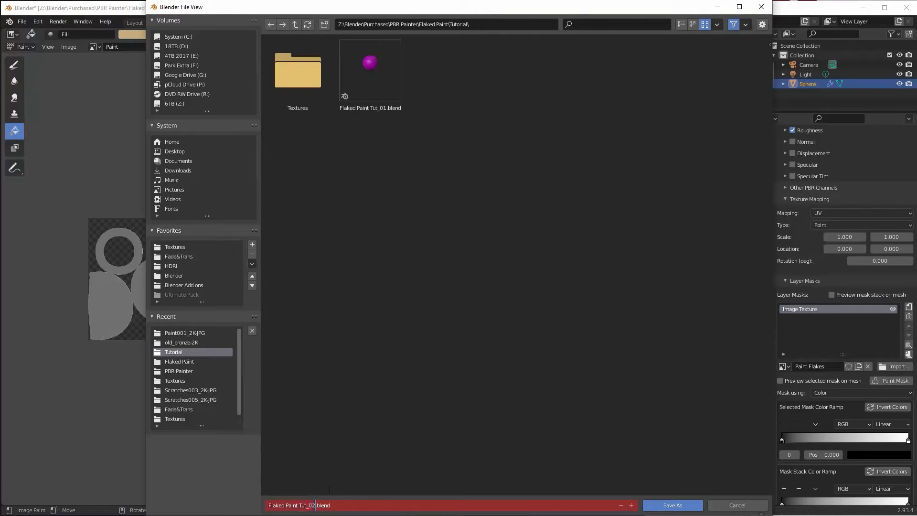
{"action": "key", "text": "KP_Add"}
{"action": "left_click", "coordinate": [670, 505]}
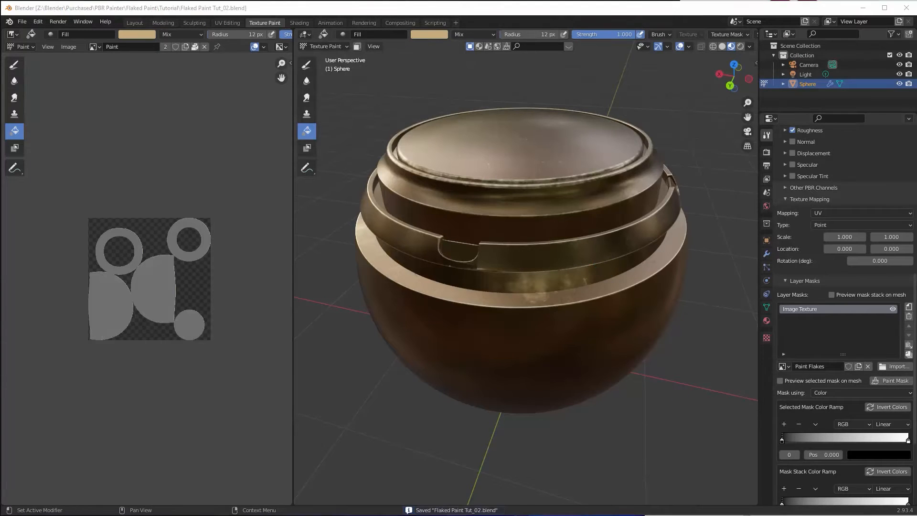
Start mask painting on the Paint Flakes image, look over the brush settings, and return to the layer list.
{"action": "scroll", "coordinate": [868, 420], "scroll_direction": "down", "scroll_amount": 1}
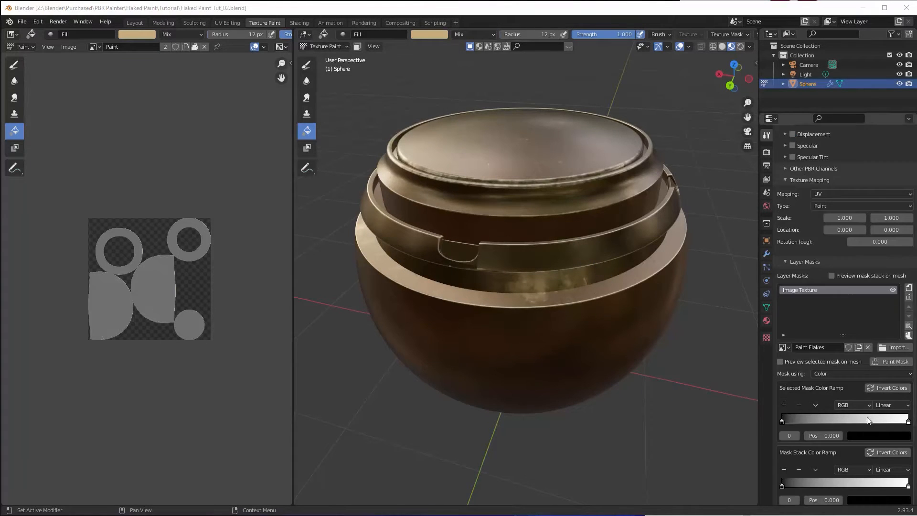
{"action": "left_click", "coordinate": [893, 362]}
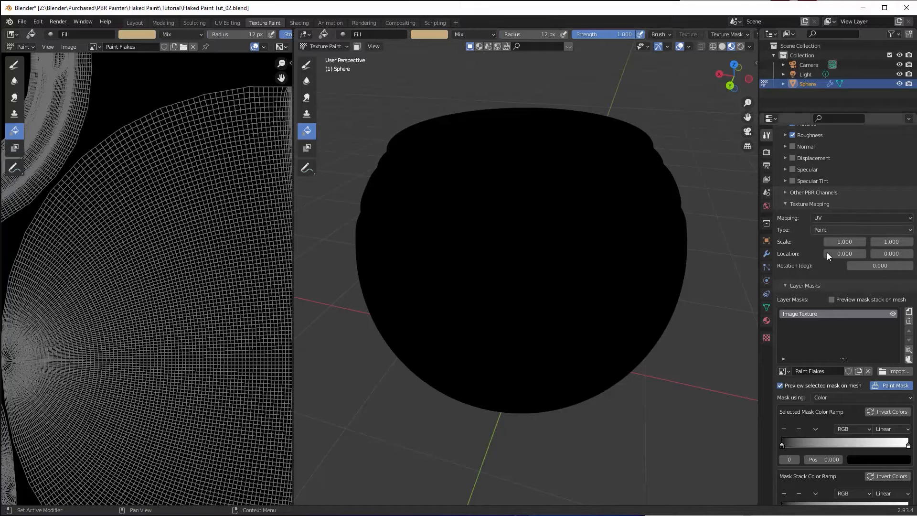
{"action": "scroll", "coordinate": [852, 267], "scroll_direction": "up", "scroll_amount": 6}
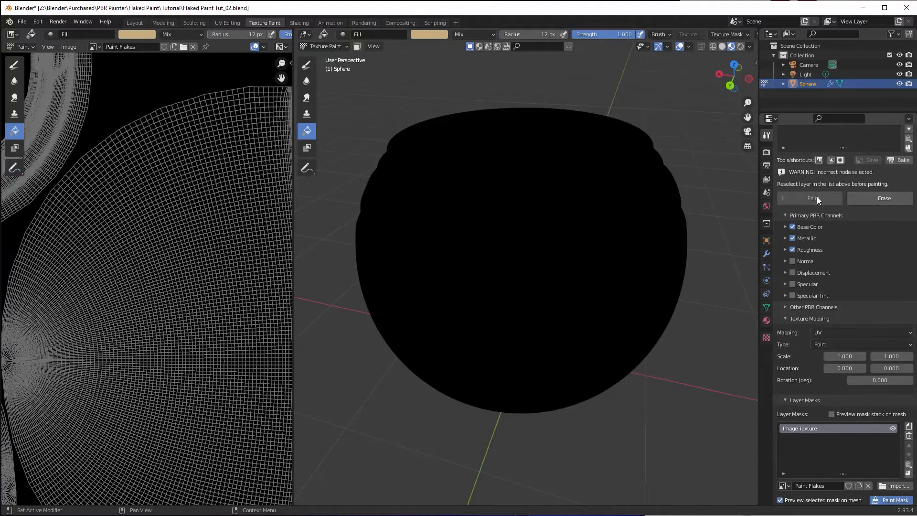
{"action": "scroll", "coordinate": [869, 196], "scroll_direction": "up", "scroll_amount": 7}
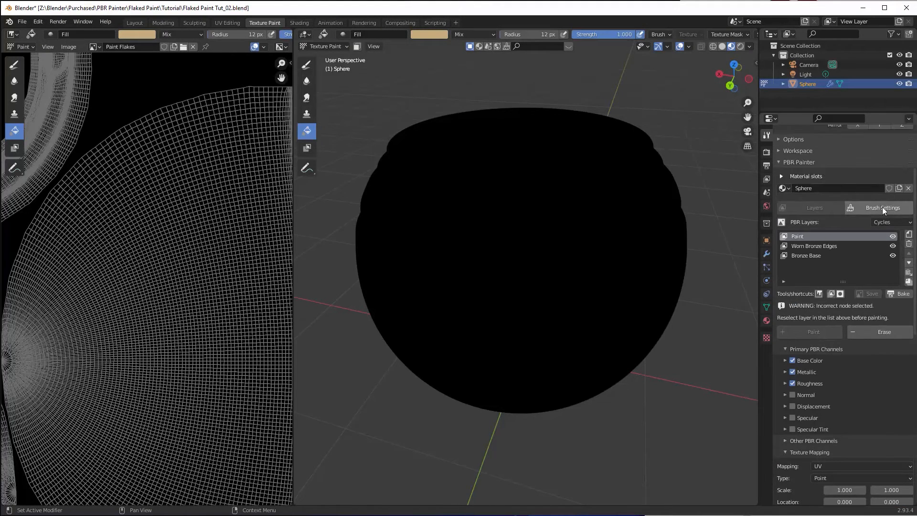
{"action": "left_click", "coordinate": [881, 207]}
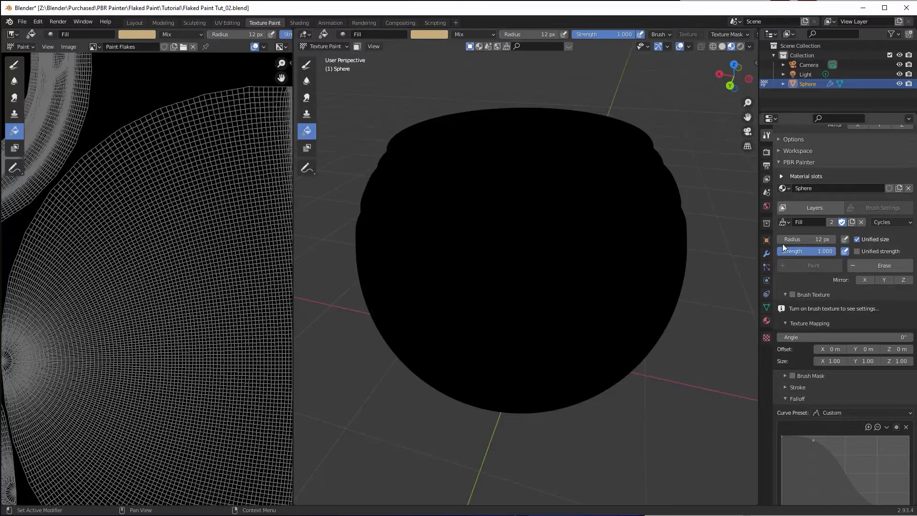
{"action": "left_click", "coordinate": [803, 207]}
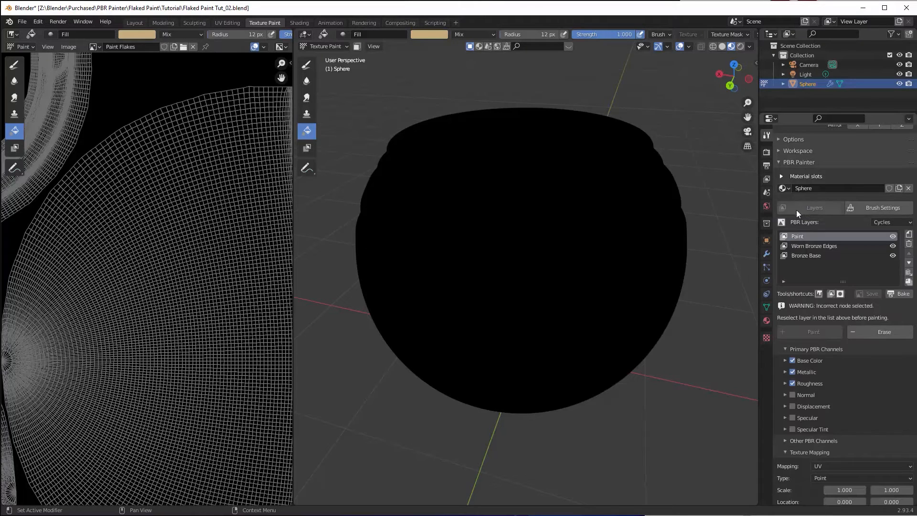
Fill the Paint Flakes mask across the sphere with the pale orange colour and check the Paint layer's Base Color type.
{"action": "left_click", "coordinate": [525, 206]}
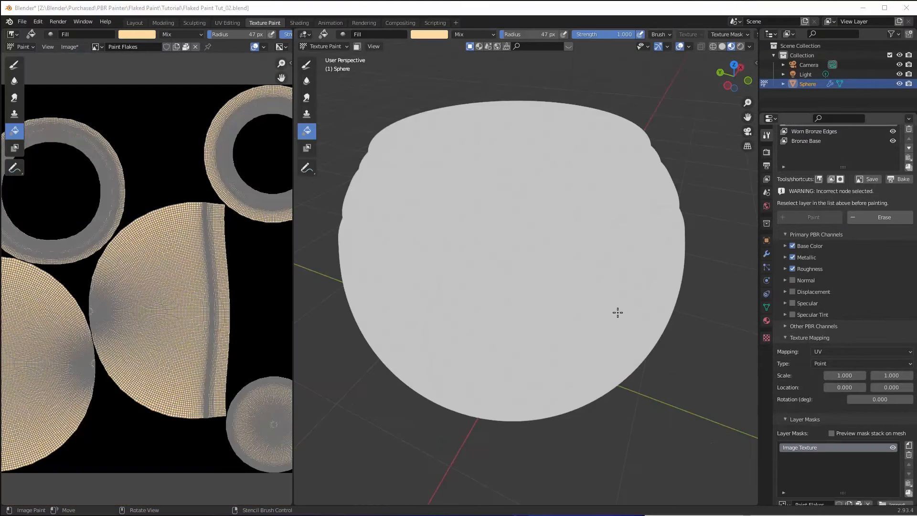
{"action": "middle_click_drag", "start_coordinate": [616, 311], "coordinate": [601, 326]}
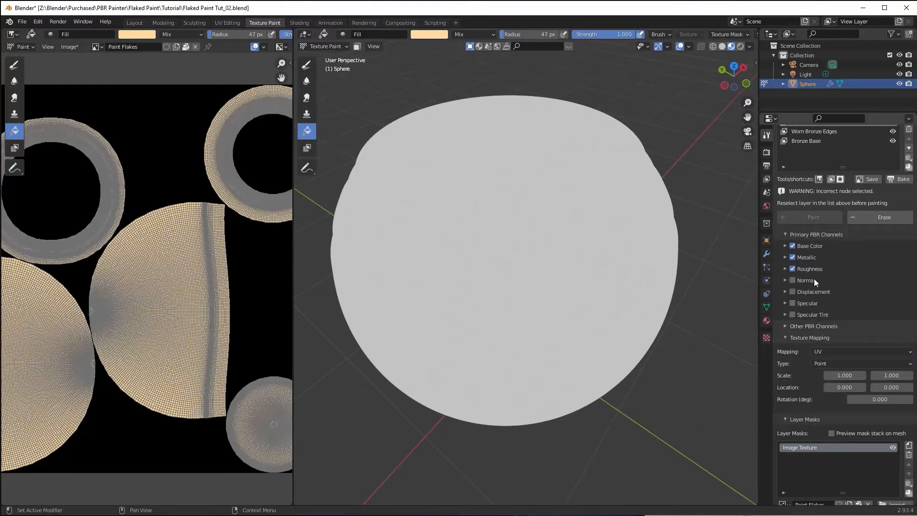
{"action": "left_click", "coordinate": [783, 244]}
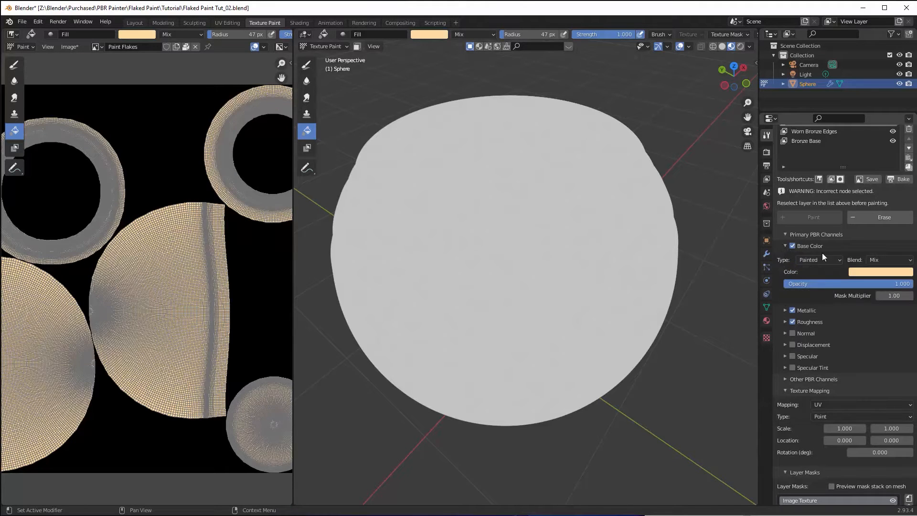
{"action": "left_click", "coordinate": [821, 259]}
{"action": "left_click", "coordinate": [834, 245]}
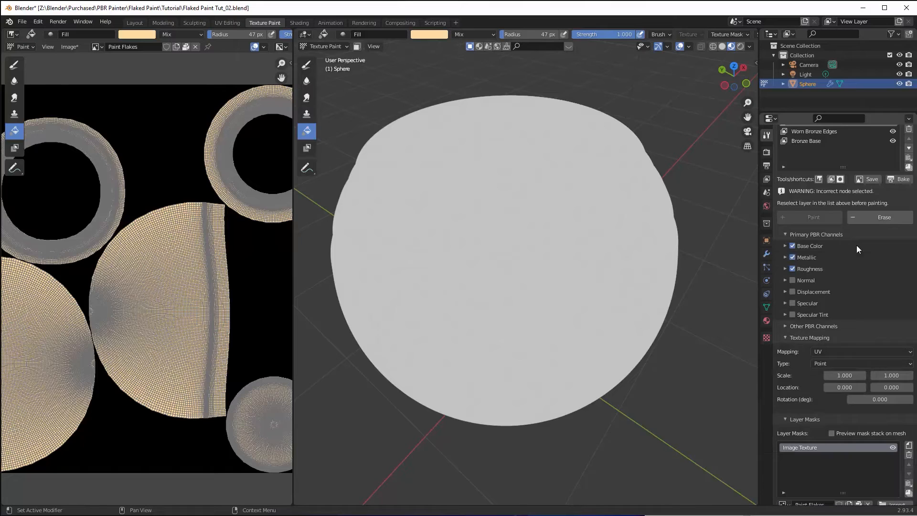
Hide the Image Texture mask and set the Paint layer's Base Color type to Procedural.
{"action": "scroll", "coordinate": [867, 394], "scroll_direction": "down", "scroll_amount": 6}
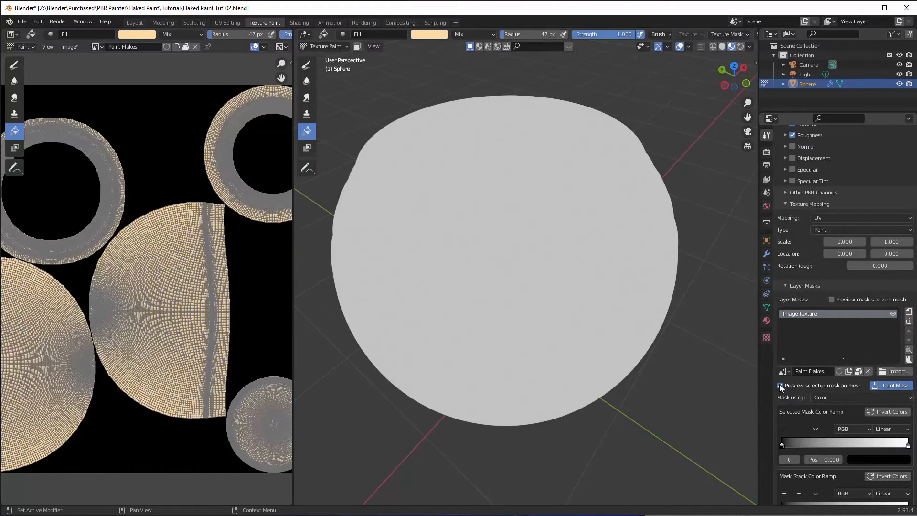
{"action": "left_click", "coordinate": [891, 314]}
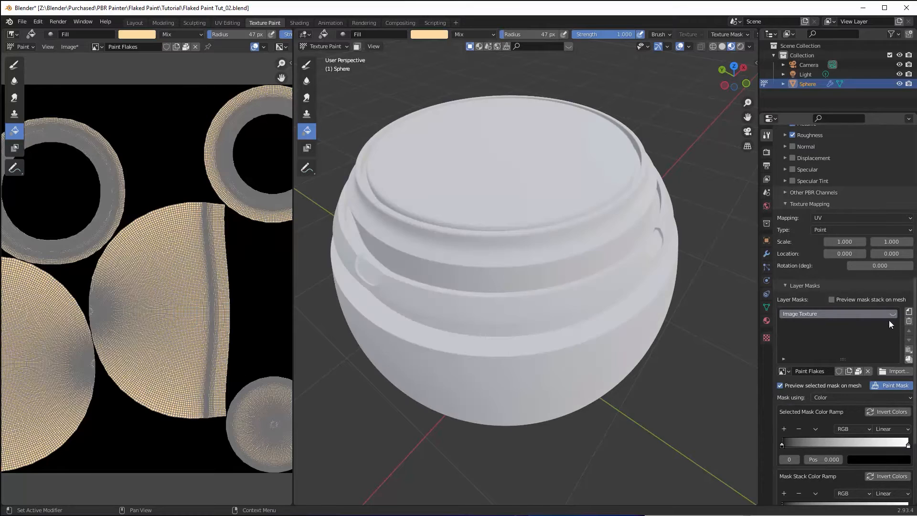
{"action": "scroll", "coordinate": [869, 325], "scroll_direction": "up", "scroll_amount": 3}
{"action": "scroll", "coordinate": [867, 325], "scroll_direction": "up", "scroll_amount": 5}
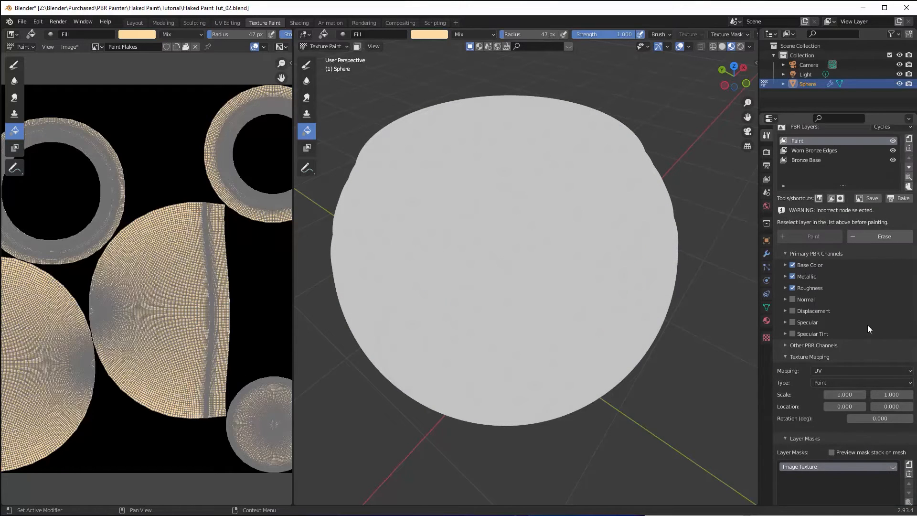
{"action": "left_click", "coordinate": [785, 265]}
{"action": "left_click", "coordinate": [822, 279]}
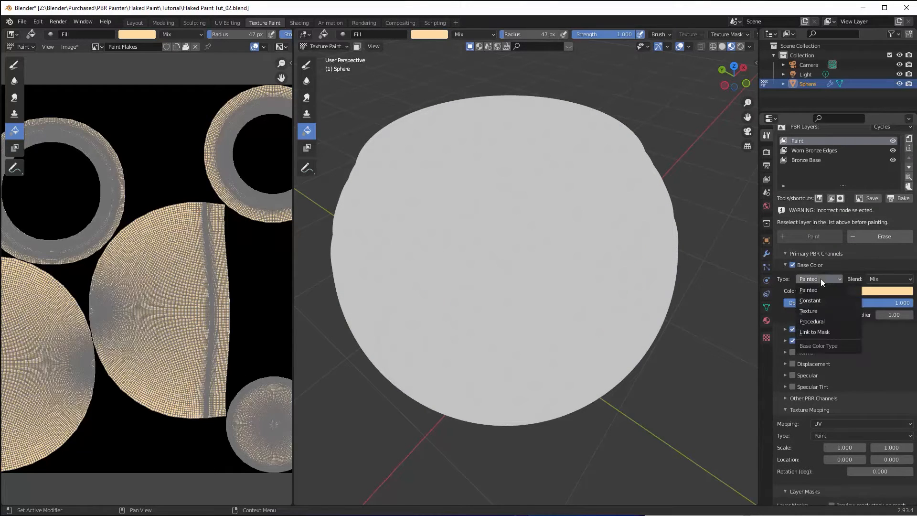
{"action": "left_click", "coordinate": [821, 320]}
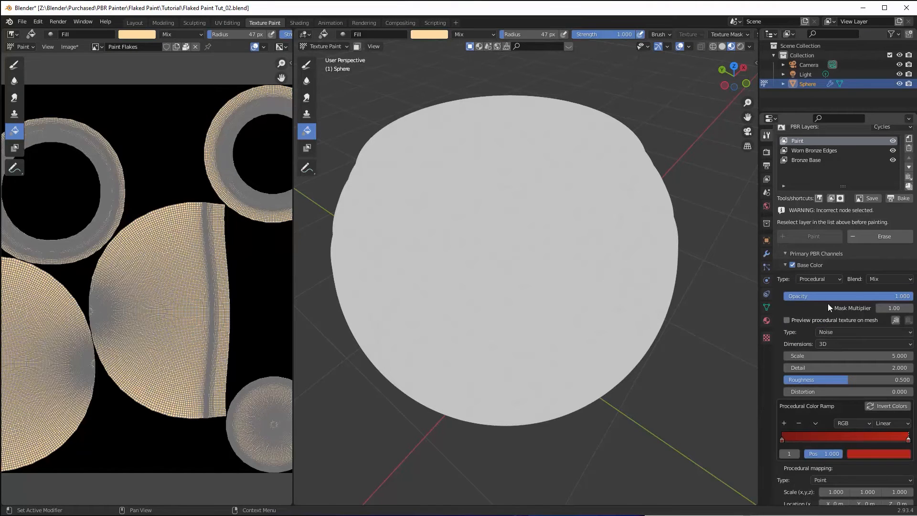
Reselect the Paint layer and turn off the selected mask's preview on the mesh to inspect the red paint.
{"action": "left_click", "coordinate": [821, 142]}
{"action": "scroll", "coordinate": [855, 310], "scroll_direction": "down", "scroll_amount": 2}
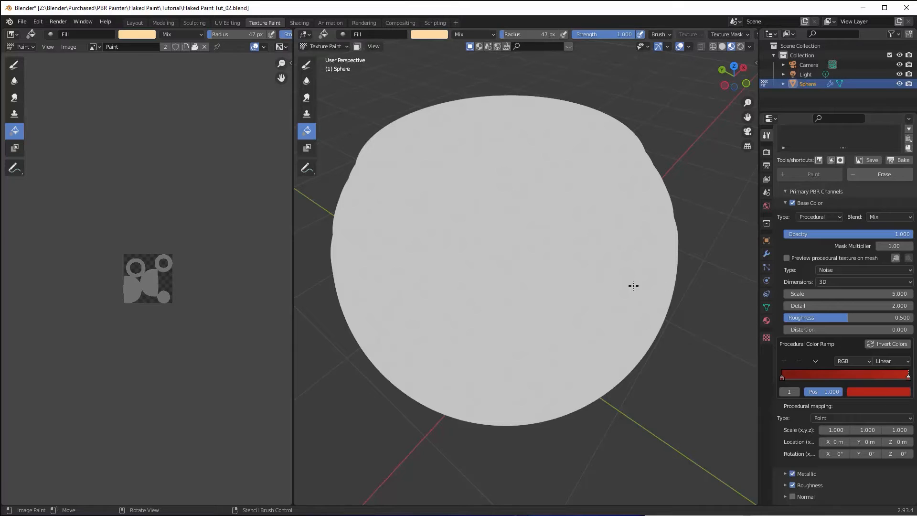
{"action": "scroll", "coordinate": [843, 364], "scroll_direction": "down", "scroll_amount": 7}
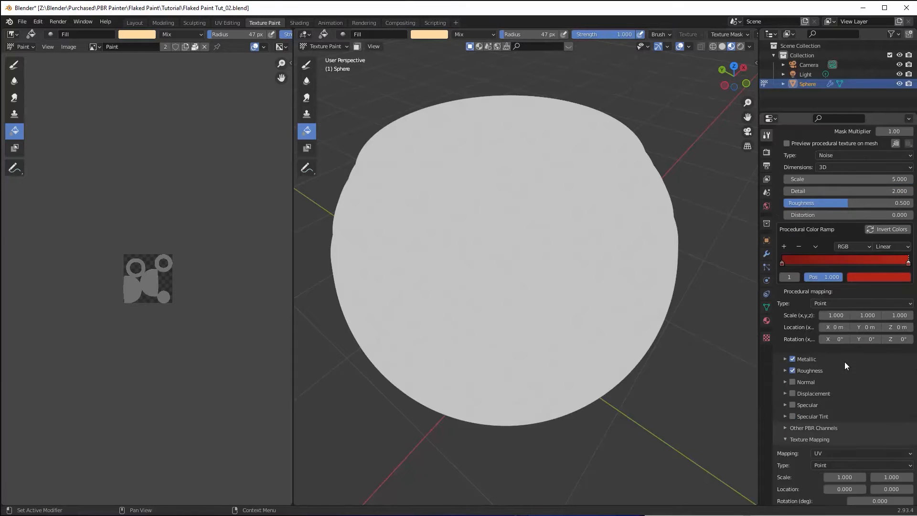
{"action": "scroll", "coordinate": [844, 362], "scroll_direction": "down", "scroll_amount": 7}
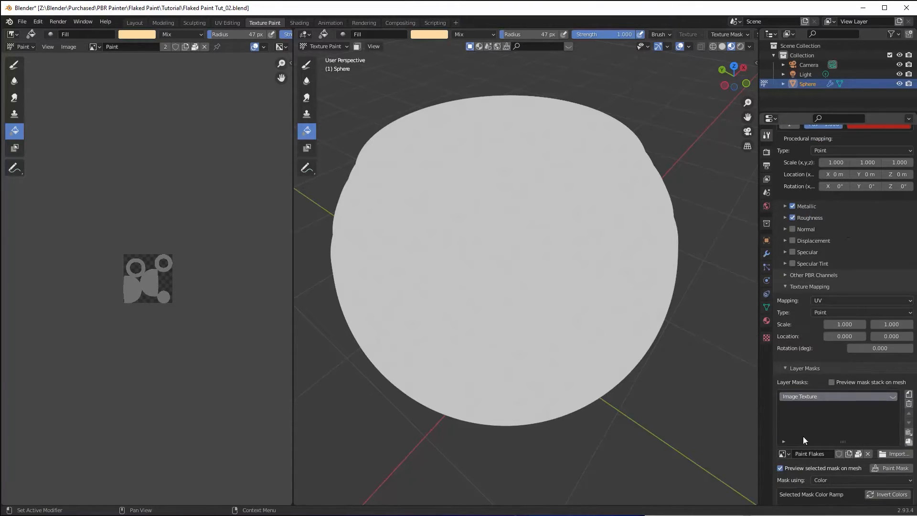
{"action": "left_click", "coordinate": [779, 468]}
{"action": "scroll", "coordinate": [843, 348], "scroll_direction": "up", "scroll_amount": 2}
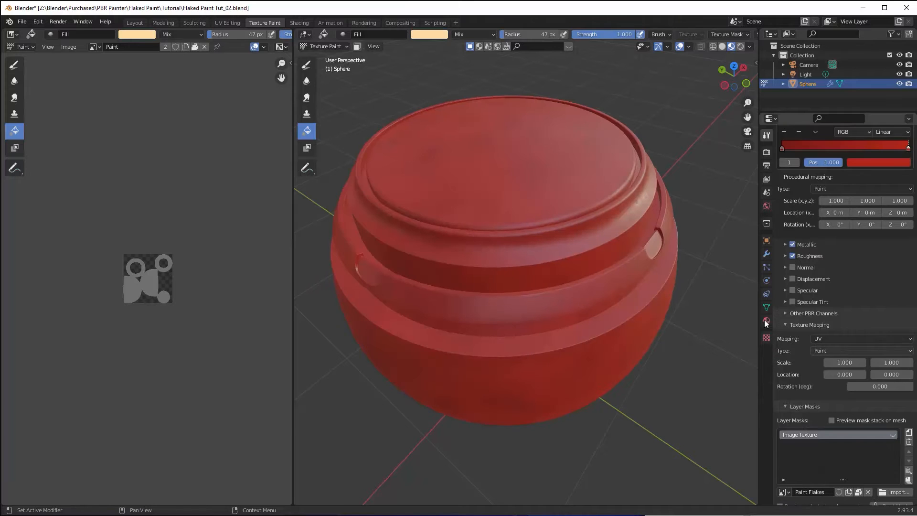
{"action": "middle_click_drag", "start_coordinate": [637, 277], "coordinate": [606, 282]}
Switch the Paint layer's Base Color type to Painted and return it to Procedural.
{"action": "scroll", "coordinate": [829, 260], "scroll_direction": "up", "scroll_amount": 3}
{"action": "scroll", "coordinate": [832, 265], "scroll_direction": "up", "scroll_amount": 10}
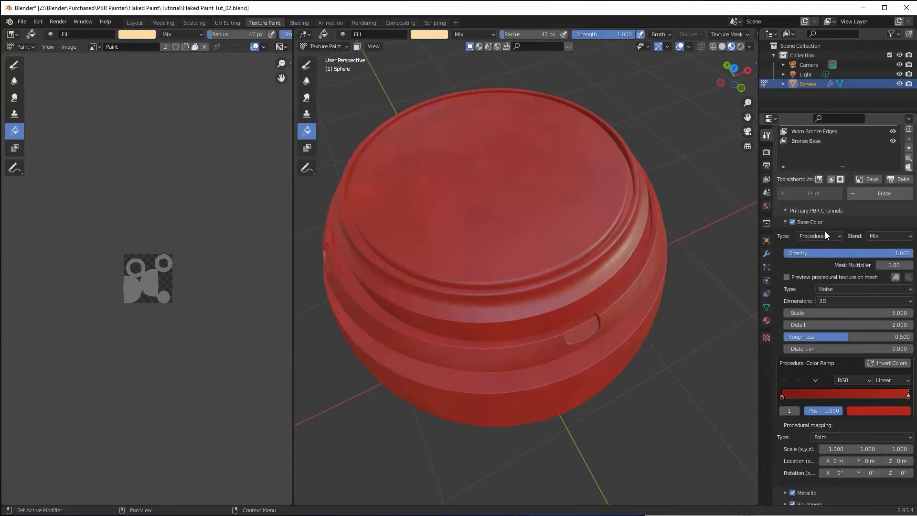
{"action": "left_click", "coordinate": [824, 234]}
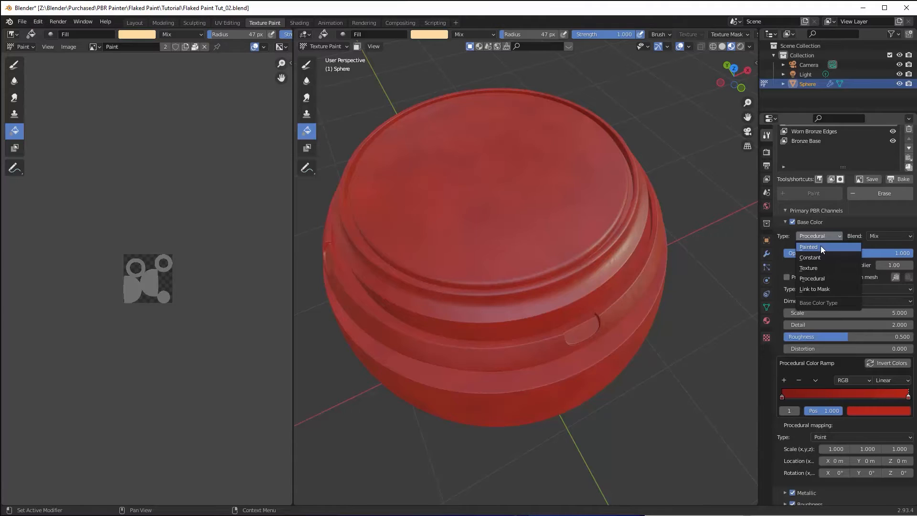
{"action": "left_click", "coordinate": [820, 245]}
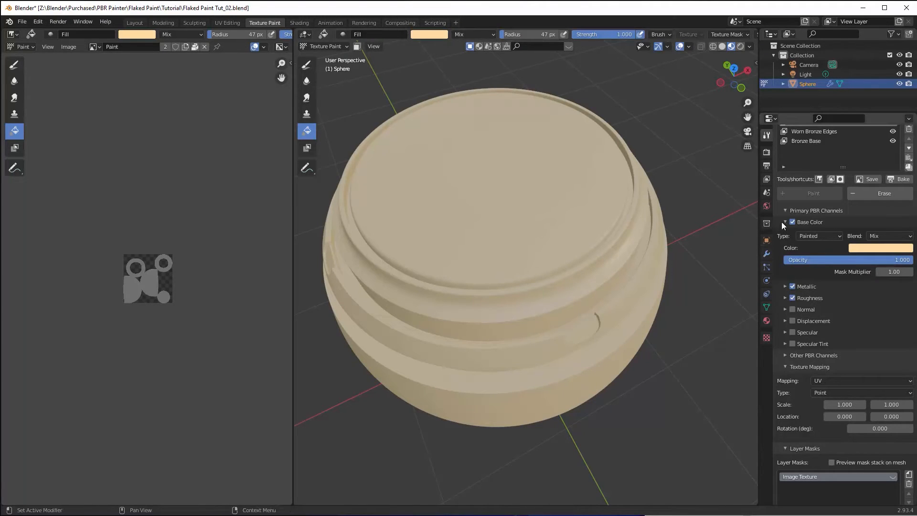
{"action": "left_click", "coordinate": [814, 236]}
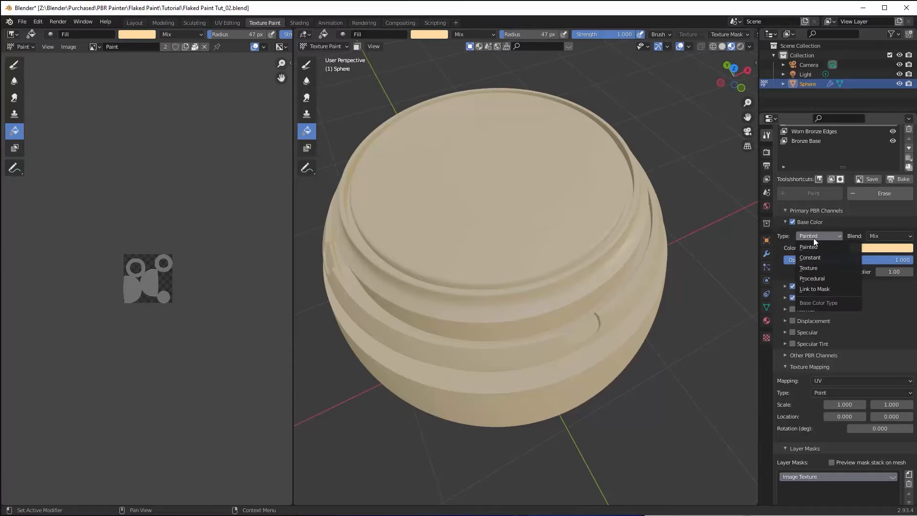
{"action": "left_click", "coordinate": [824, 281]}
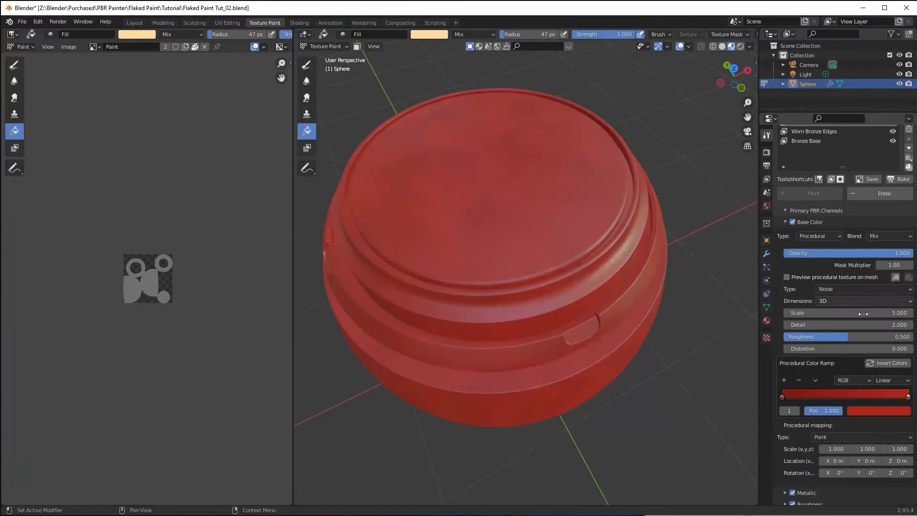
Reactivate mask painting on the Paint Flakes image so the mask is previewed on the sphere.
{"action": "scroll", "coordinate": [861, 311], "scroll_direction": "down", "scroll_amount": 10}
{"action": "scroll", "coordinate": [854, 310], "scroll_direction": "down", "scroll_amount": 3}
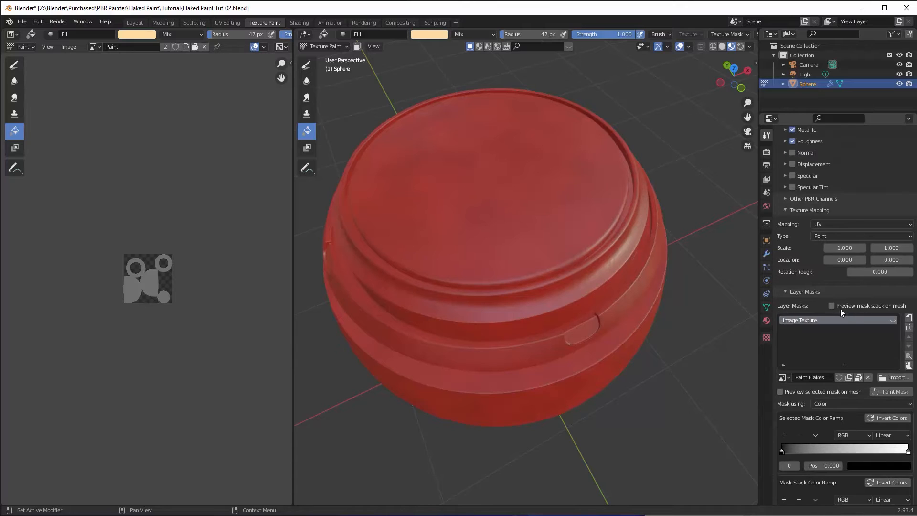
{"action": "left_click", "coordinate": [875, 395]}
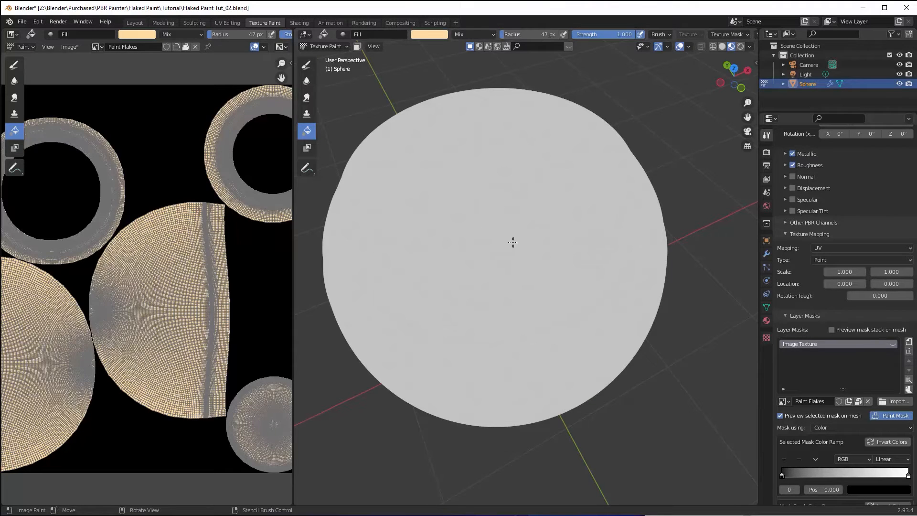
{"action": "mouse_move", "coordinate": [515, 242]}
{"action": "middle_mouse_down"}
{"action": "mouse_move", "coordinate": [479, 248]}
{"action": "mouse_move", "coordinate": [510, 234]}
{"action": "middle_mouse_up"}
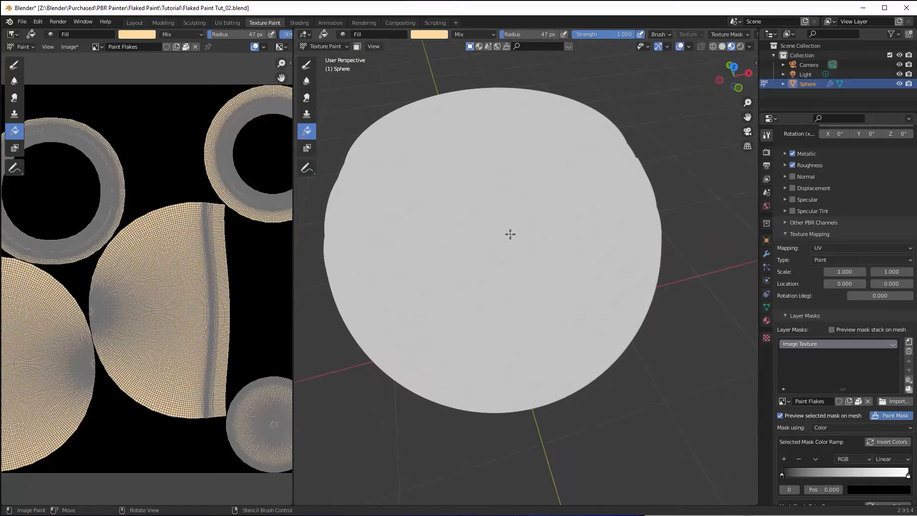
Brush a white TexDraw test patch on the sphere's mask and cover it with a pale orange fill.
{"action": "left_click", "coordinate": [307, 65]}
{"action": "left_click_drag", "start_coordinate": [477, 182], "coordinate": [518, 217]}
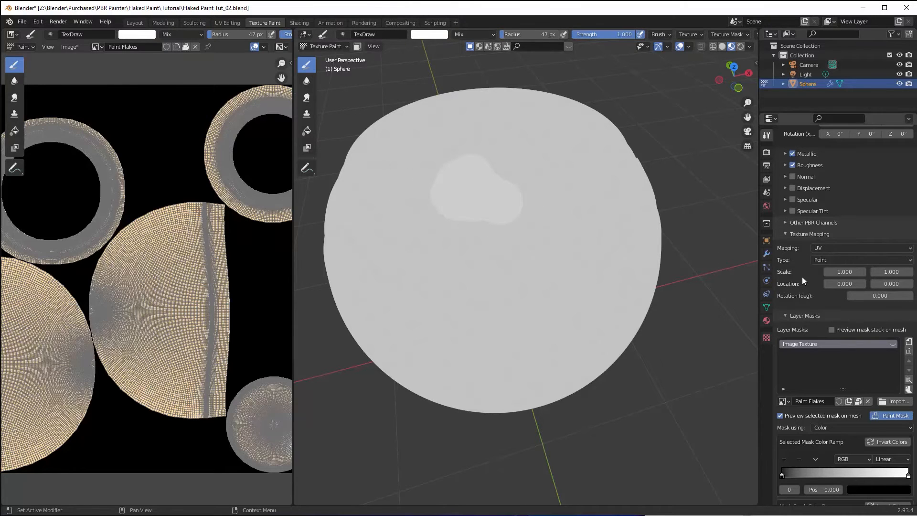
{"action": "scroll", "coordinate": [823, 297], "scroll_direction": "up", "scroll_amount": 1}
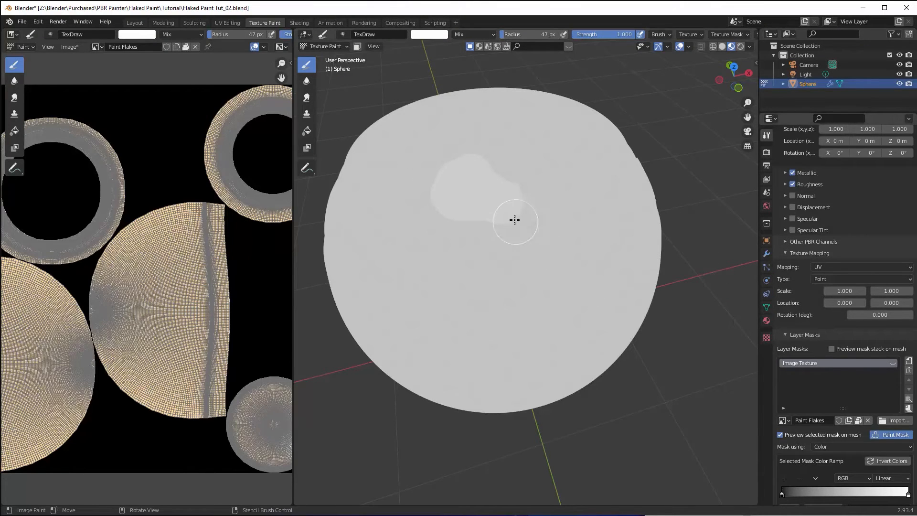
{"action": "left_click", "coordinate": [307, 131]}
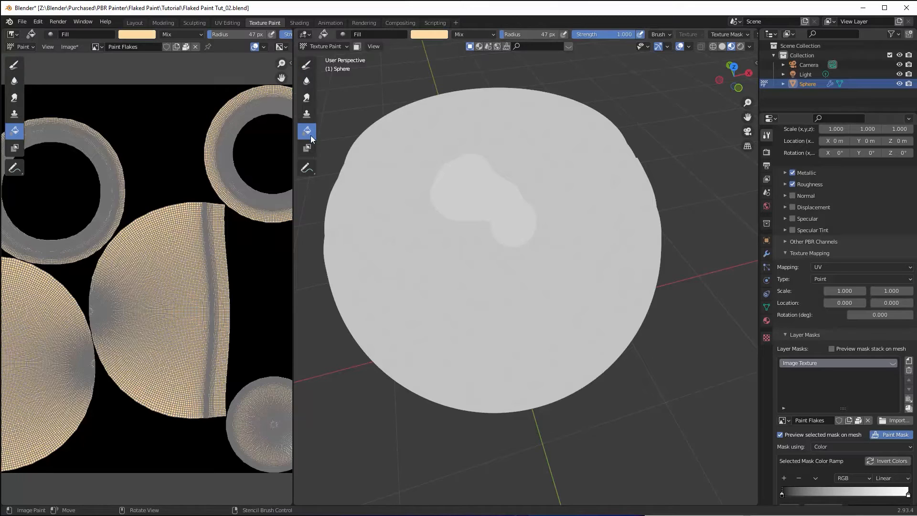
{"action": "left_click", "coordinate": [469, 188]}
{"action": "scroll", "coordinate": [844, 270], "scroll_direction": "up", "scroll_amount": 7}
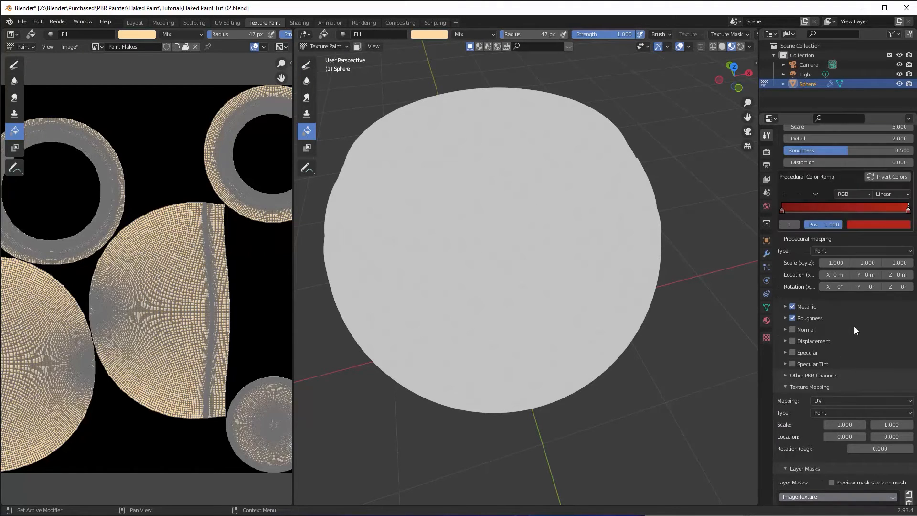
{"action": "scroll", "coordinate": [827, 225], "scroll_direction": "up", "scroll_amount": 10}
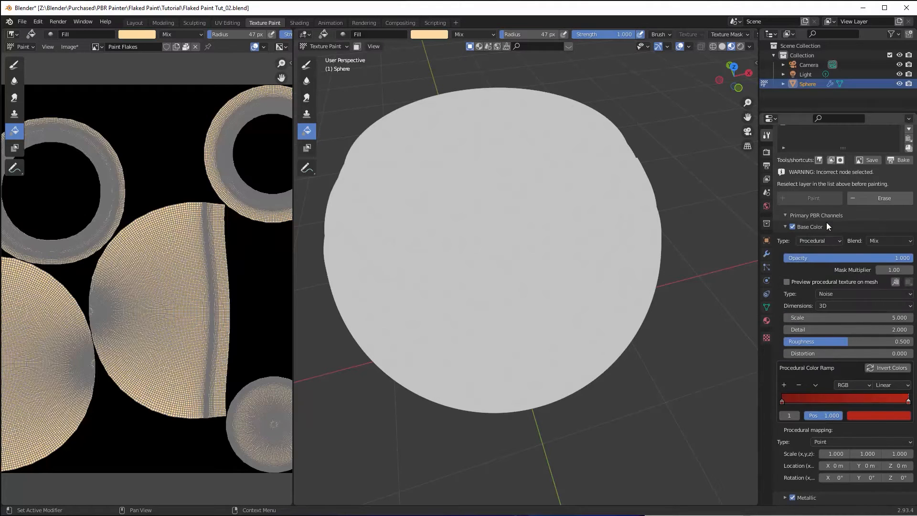
Switch the Paint layer's Base Color to Painted, set the paint color to white, and return the type to Procedural.
{"action": "left_click", "coordinate": [815, 240]}
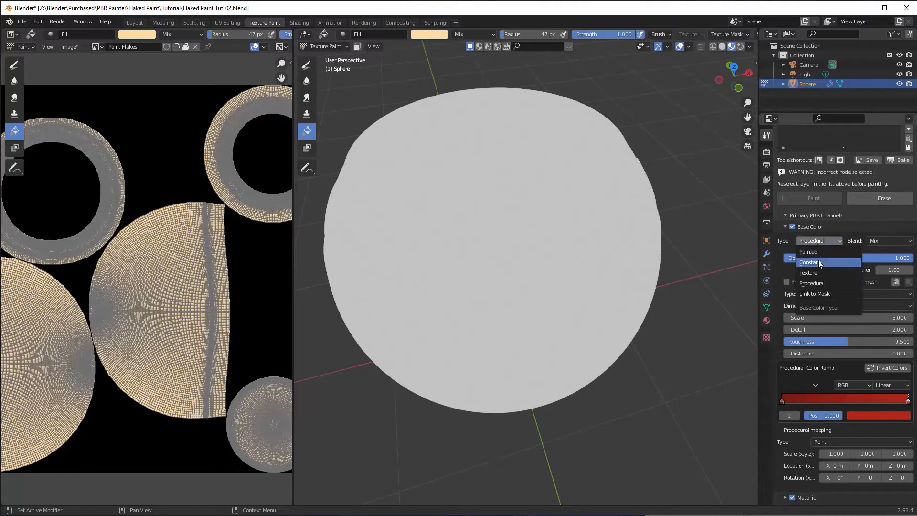
{"action": "left_click", "coordinate": [820, 252]}
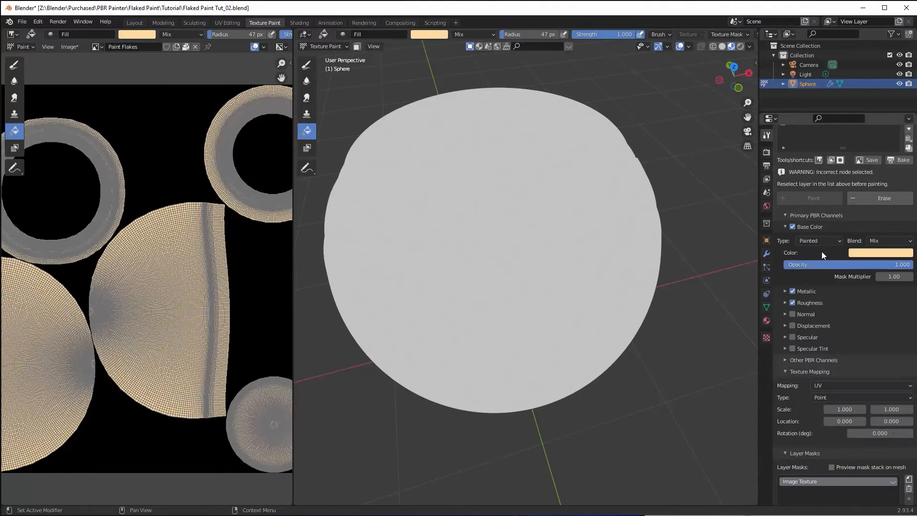
{"action": "left_click", "coordinate": [890, 253]}
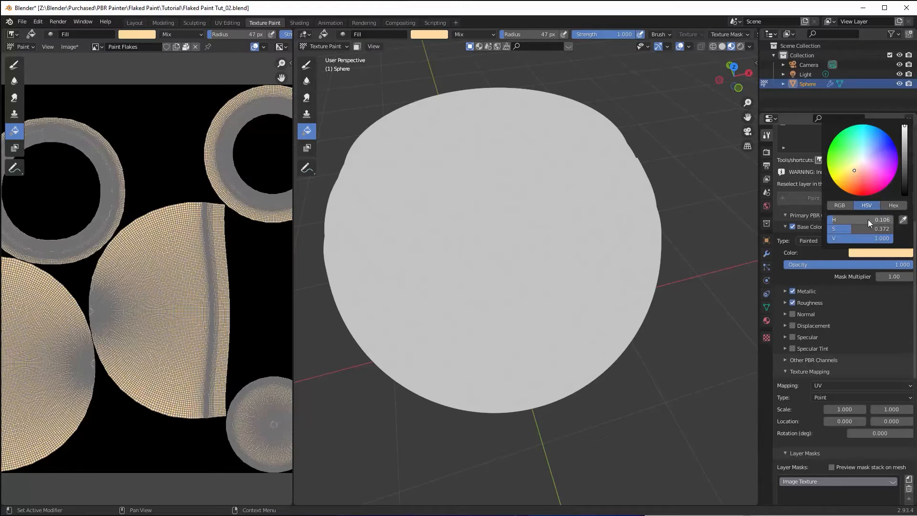
{"action": "mouse_move", "coordinate": [867, 219]}
{"action": "left_mouse_down"}
{"action": "mouse_move", "coordinate": [895, 222]}
{"action": "mouse_move", "coordinate": [857, 229]}
{"action": "mouse_move", "coordinate": [892, 228]}
{"action": "mouse_move", "coordinate": [879, 238]}
{"action": "mouse_move", "coordinate": [886, 246]}
{"action": "left_mouse_up"}
{"action": "left_click", "coordinate": [842, 205]}
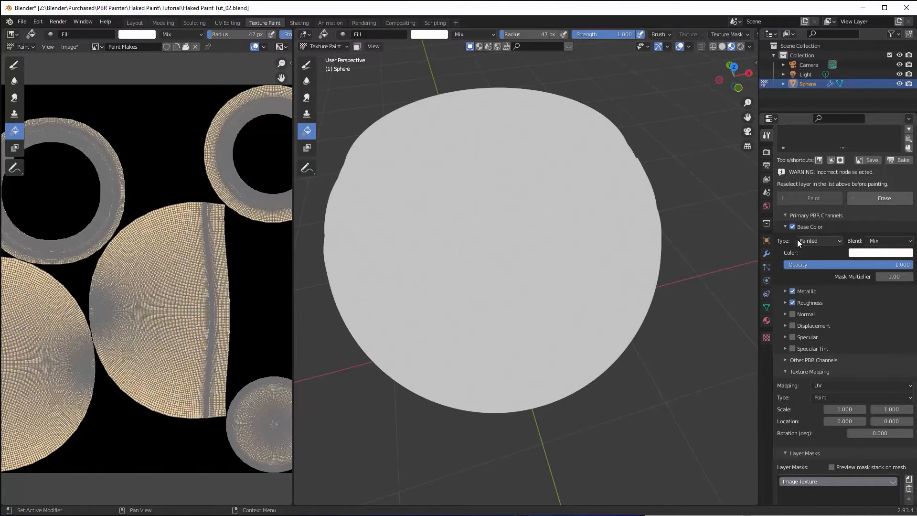
{"action": "left_click", "coordinate": [810, 242]}
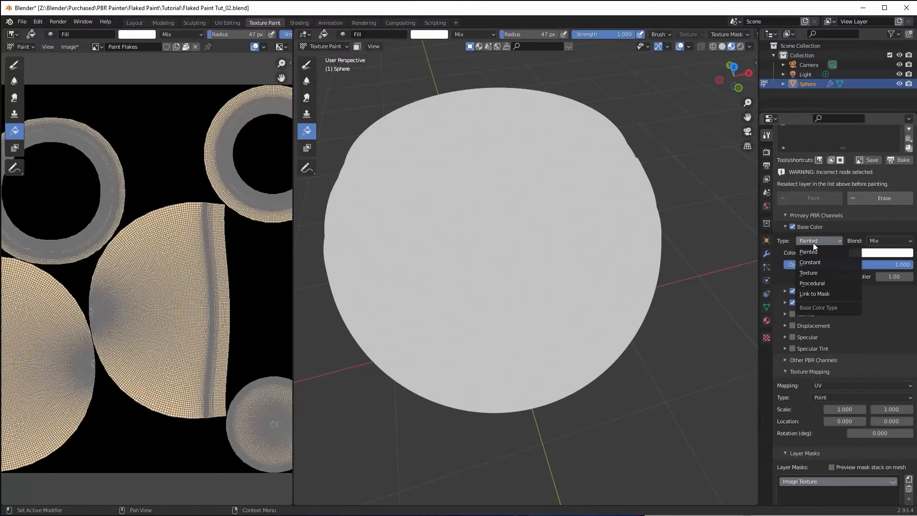
{"action": "left_click", "coordinate": [829, 285]}
Fill the whole Paint Flakes mask on the sphere with white.
{"action": "scroll", "coordinate": [882, 354], "scroll_direction": "down", "scroll_amount": 15}
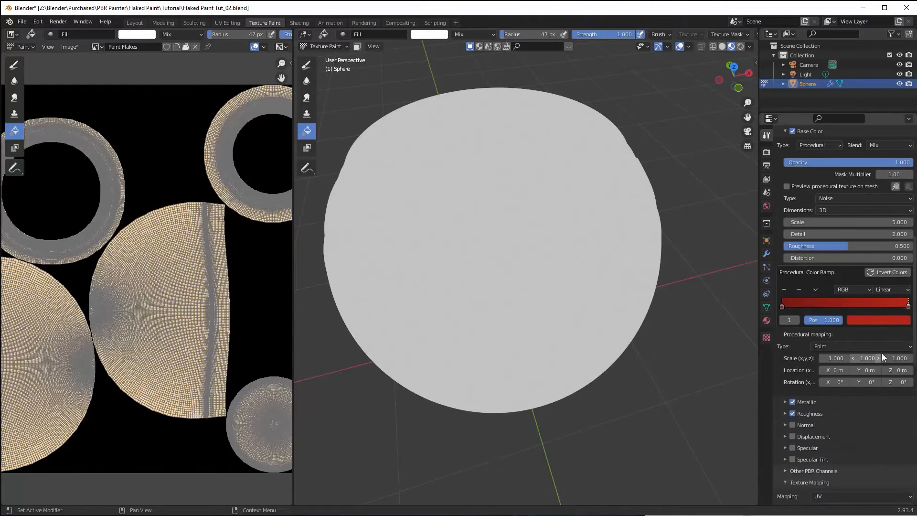
{"action": "scroll", "coordinate": [872, 354], "scroll_direction": "down", "scroll_amount": 2}
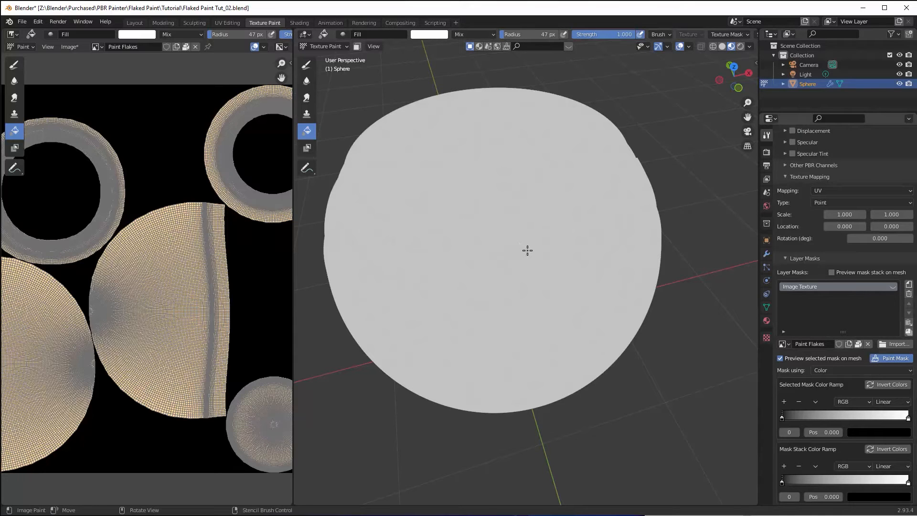
{"action": "left_click", "coordinate": [527, 250]}
{"action": "middle_click_drag", "start_coordinate": [551, 248], "coordinate": [531, 268]}
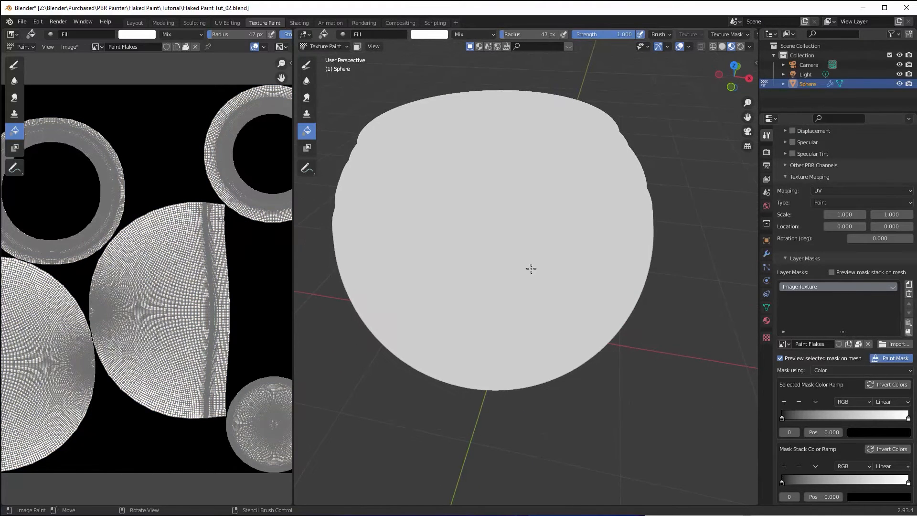
Enable the Image Texture mask's visibility and turn off its preview on the mesh to inspect the red paint.
{"action": "left_click", "coordinate": [892, 286]}
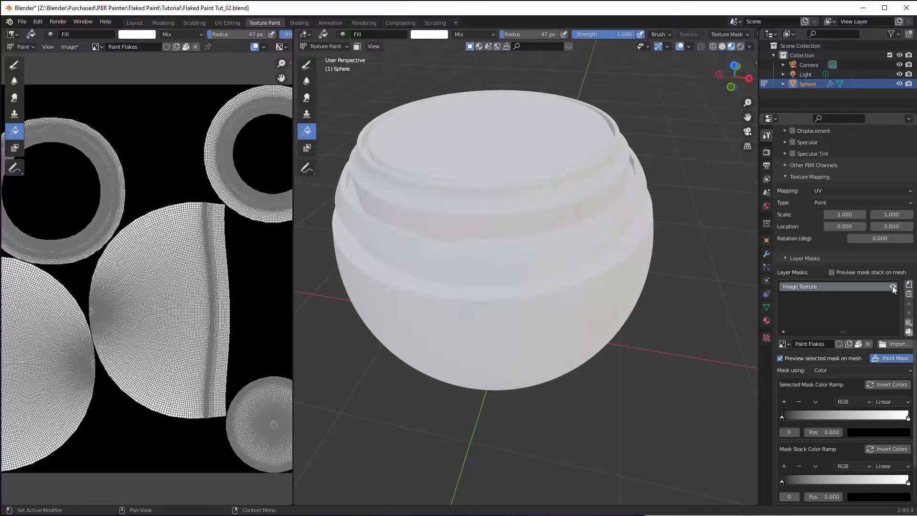
{"action": "left_click", "coordinate": [782, 359]}
{"action": "scroll", "coordinate": [847, 300], "scroll_direction": "up", "scroll_amount": 3}
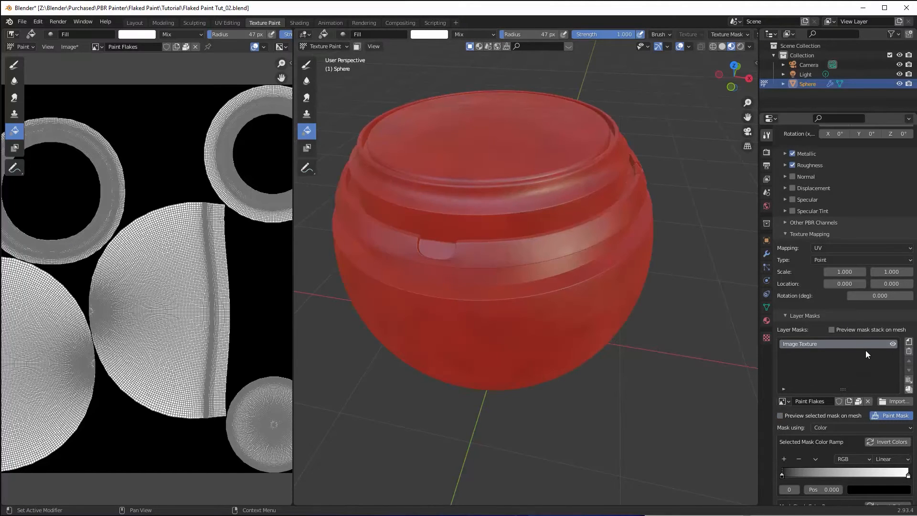
{"action": "left_click", "coordinate": [892, 344]}
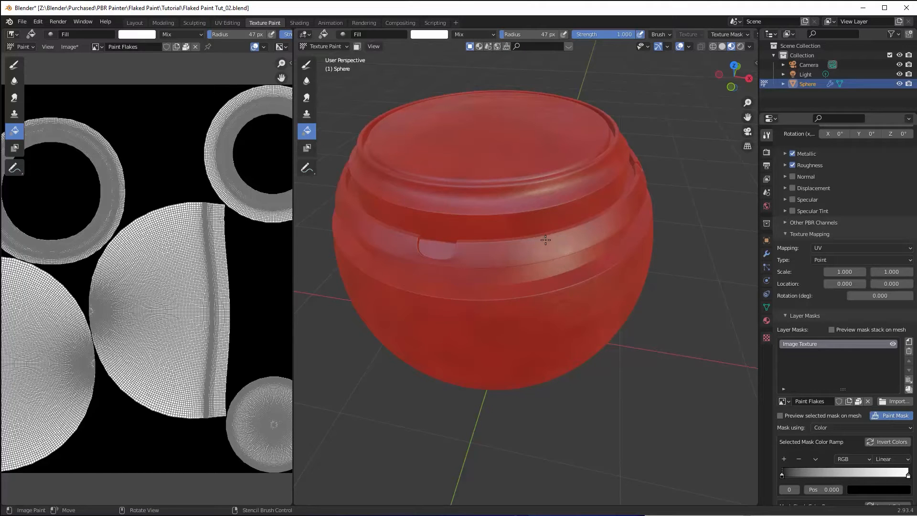
{"action": "mouse_move", "coordinate": [546, 240]}
{"action": "middle_mouse_down"}
{"action": "mouse_move", "coordinate": [516, 228]}
{"action": "mouse_move", "coordinate": [523, 226]}
{"action": "middle_mouse_up"}
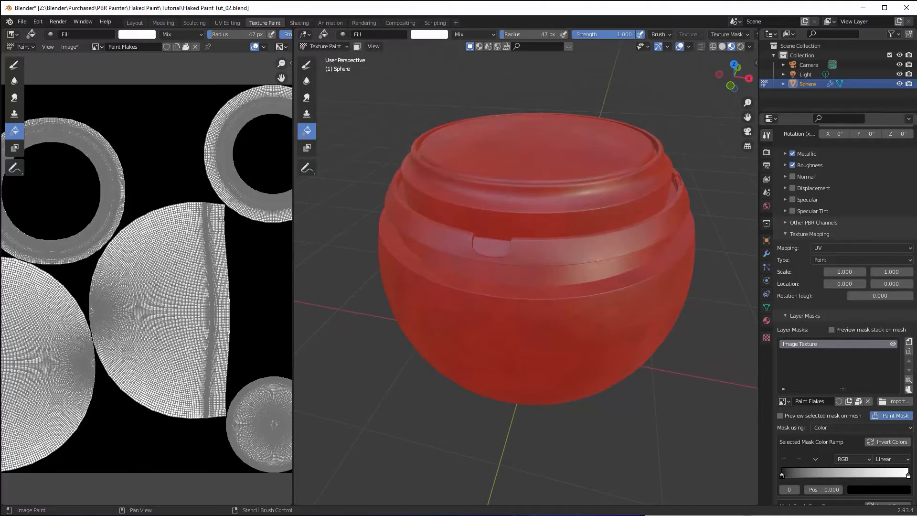
Switch to File Explorer, open Chipped Paint JP.png in Photos to examine its flaked edge pattern, and close the viewer.
{"action": "key", "text": "alt+Tab"}
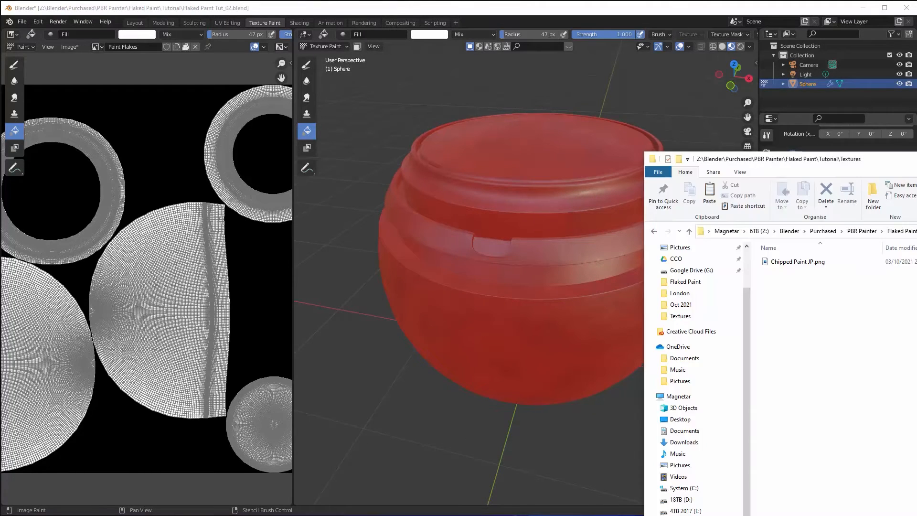
{"action": "left_click", "coordinate": [789, 262]}
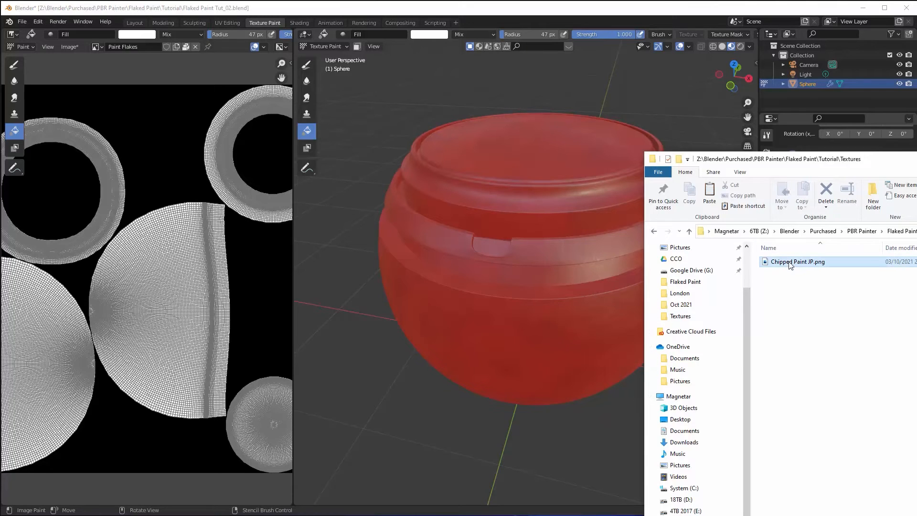
{"action": "double_click", "coordinate": [819, 262]}
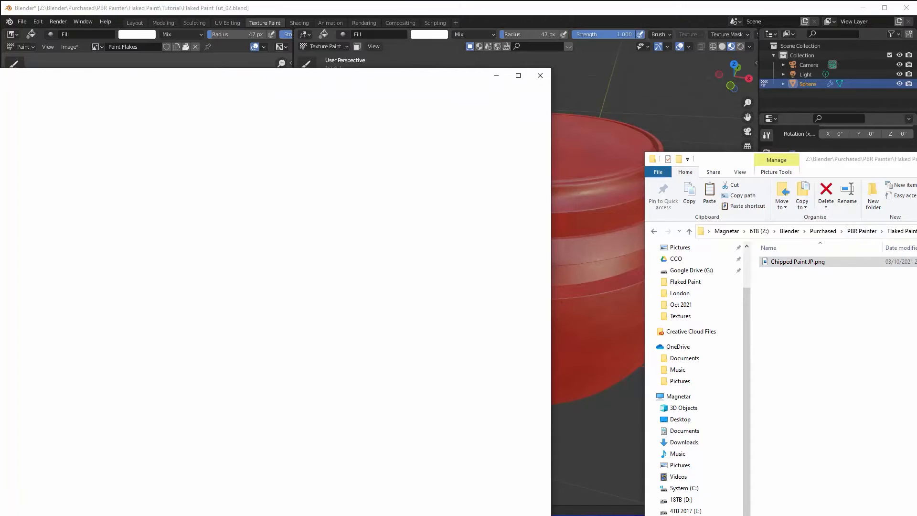
{"action": "left_click", "coordinate": [916, 159]}
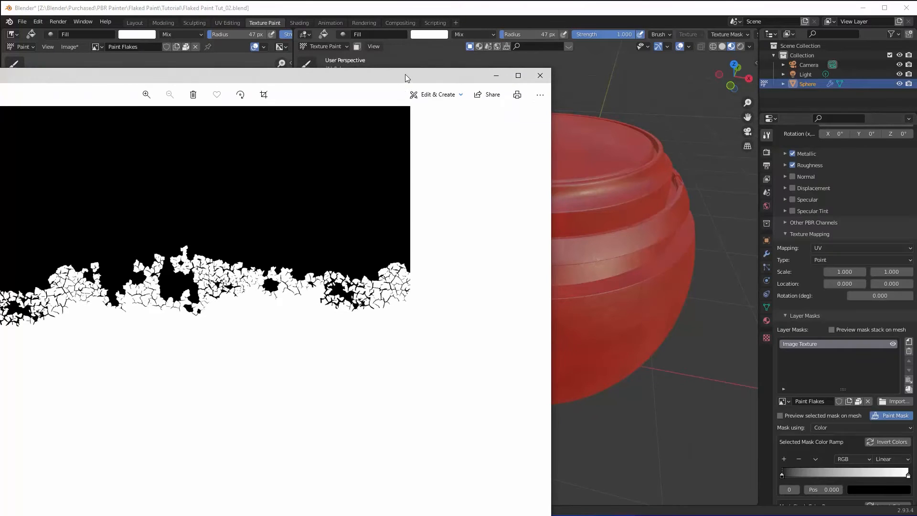
{"action": "left_click_drag", "start_coordinate": [405, 74], "coordinate": [635, 47]}
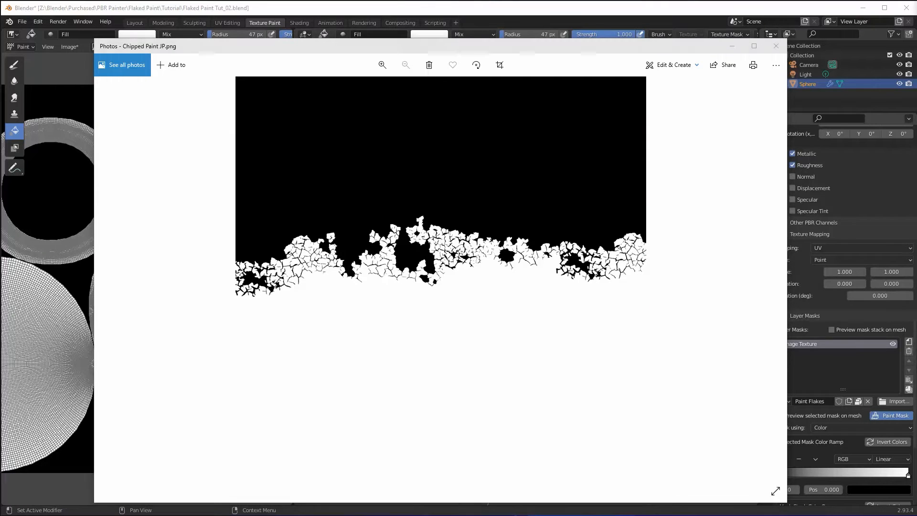
{"action": "left_click_drag", "start_coordinate": [916, 75], "coordinate": [916, 21]}
{"action": "left_click", "coordinate": [775, 46]}
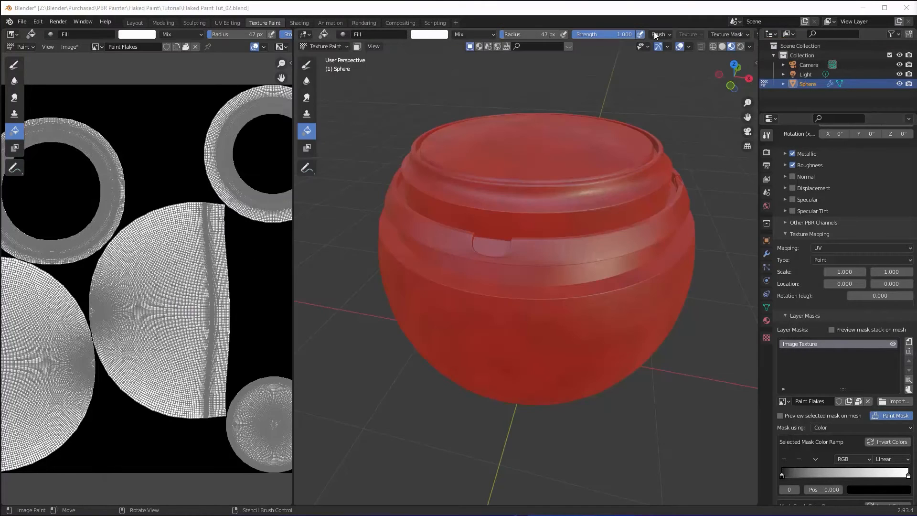
Activate the TexDraw brush and show its Brush Settings in PBR Painter.
{"action": "scroll", "coordinate": [862, 238], "scroll_direction": "up", "scroll_amount": 3}
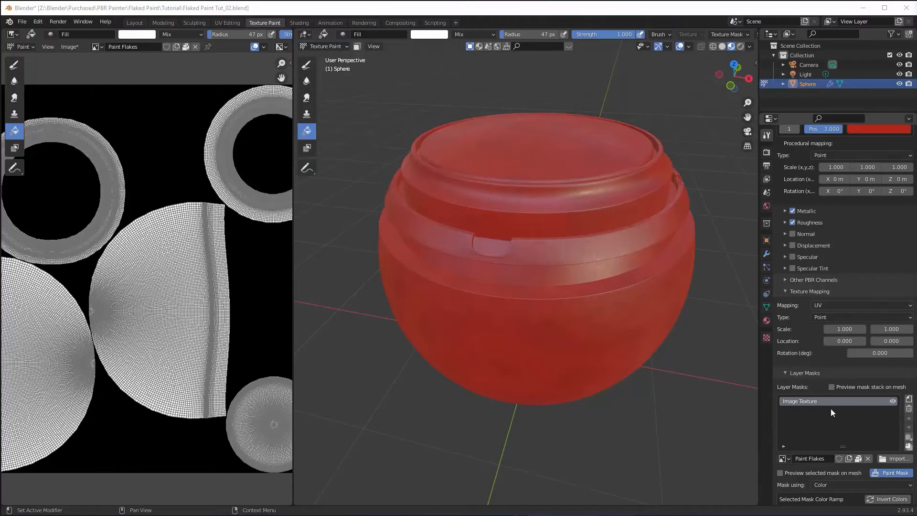
{"action": "scroll", "coordinate": [863, 404], "scroll_direction": "down", "scroll_amount": 4}
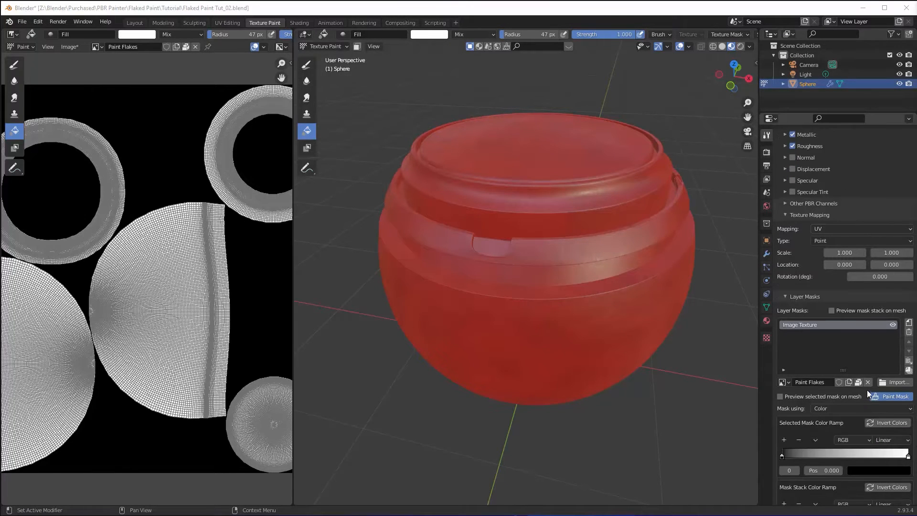
{"action": "scroll", "coordinate": [867, 390], "scroll_direction": "down", "scroll_amount": 1}
{"action": "scroll", "coordinate": [830, 329], "scroll_direction": "down", "scroll_amount": 1}
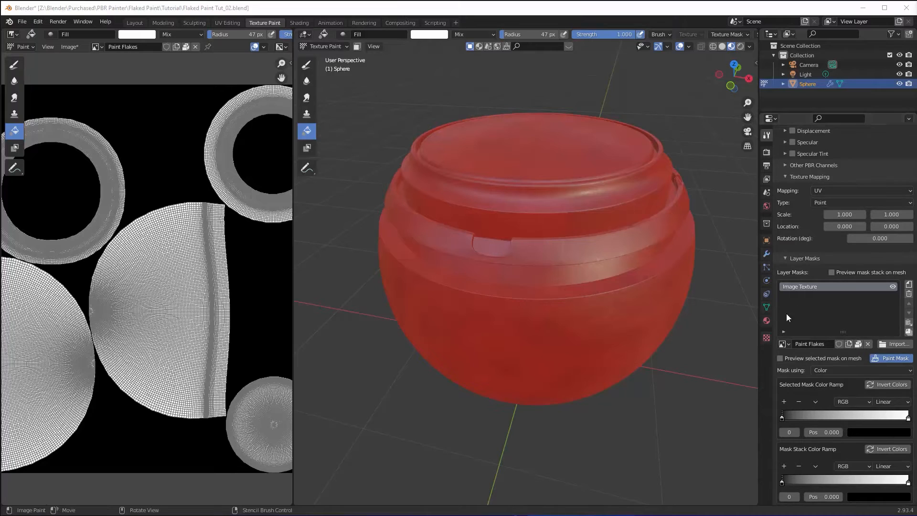
{"action": "scroll", "coordinate": [838, 213], "scroll_direction": "up", "scroll_amount": 5}
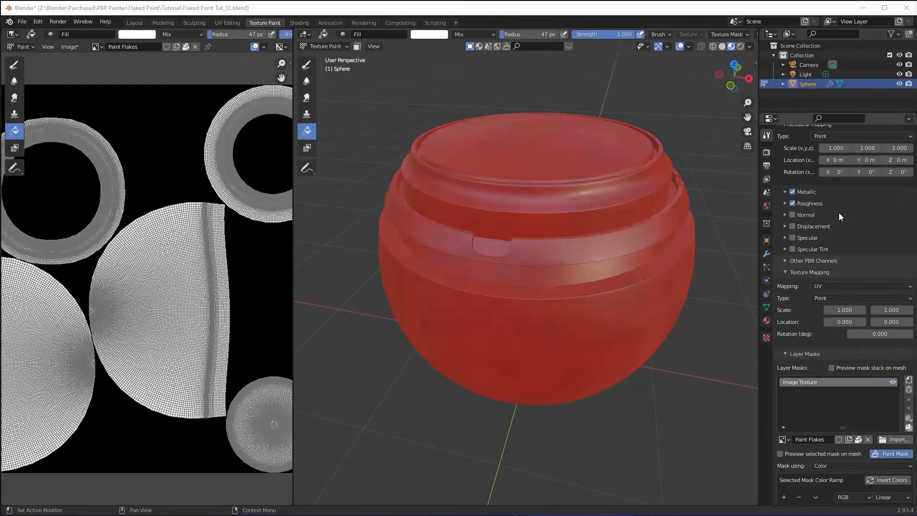
{"action": "scroll", "coordinate": [838, 213], "scroll_direction": "up", "scroll_amount": 3}
{"action": "left_click", "coordinate": [307, 64]}
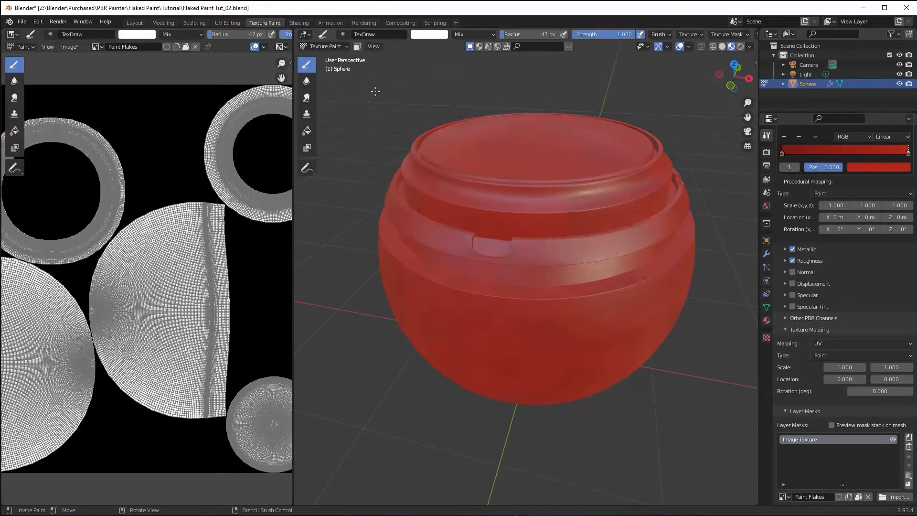
{"action": "scroll", "coordinate": [887, 181], "scroll_direction": "up", "scroll_amount": 13}
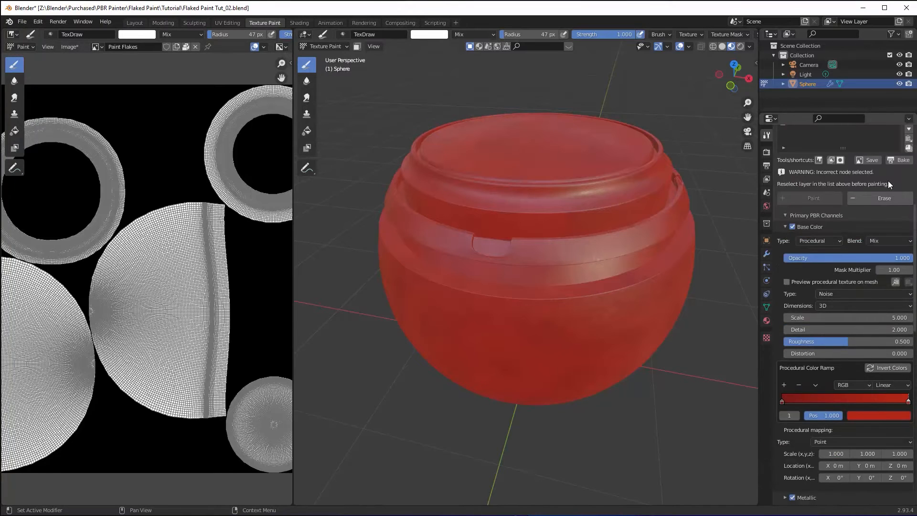
{"action": "scroll", "coordinate": [887, 181], "scroll_direction": "up", "scroll_amount": 2}
{"action": "scroll", "coordinate": [882, 210], "scroll_direction": "up", "scroll_amount": 3}
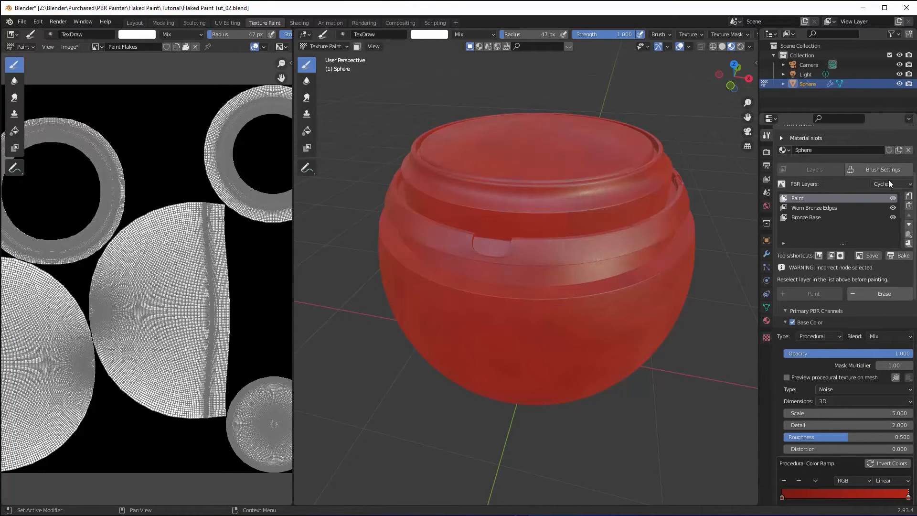
{"action": "left_click", "coordinate": [889, 170]}
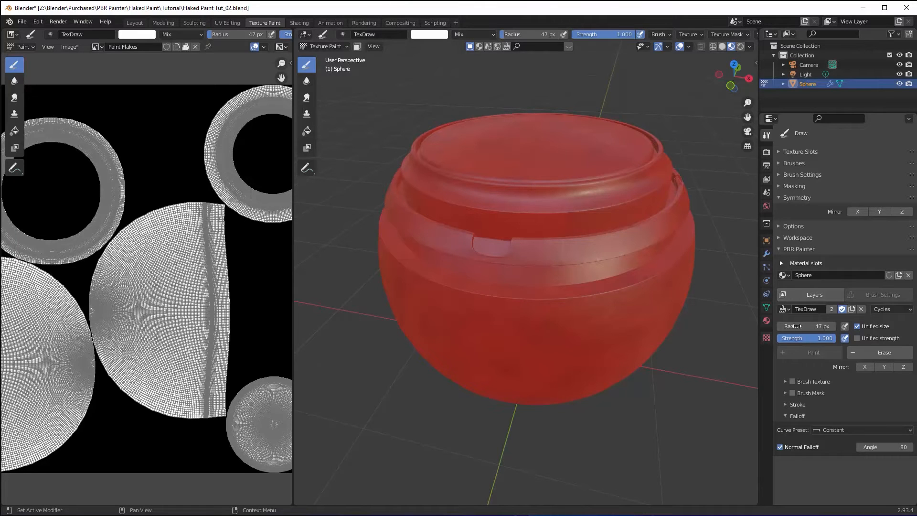
Enable Brush Texture for the TexDraw brush, create a new texture, and use Stencil mapping for it.
{"action": "left_click", "coordinate": [792, 381]}
{"action": "left_click", "coordinate": [784, 381]}
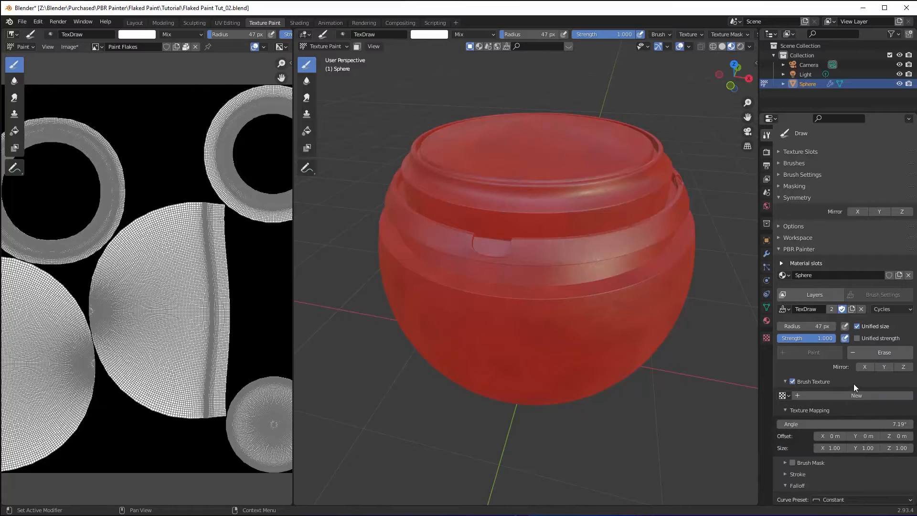
{"action": "scroll", "coordinate": [852, 383], "scroll_direction": "down", "scroll_amount": 1}
{"action": "left_click", "coordinate": [804, 375]}
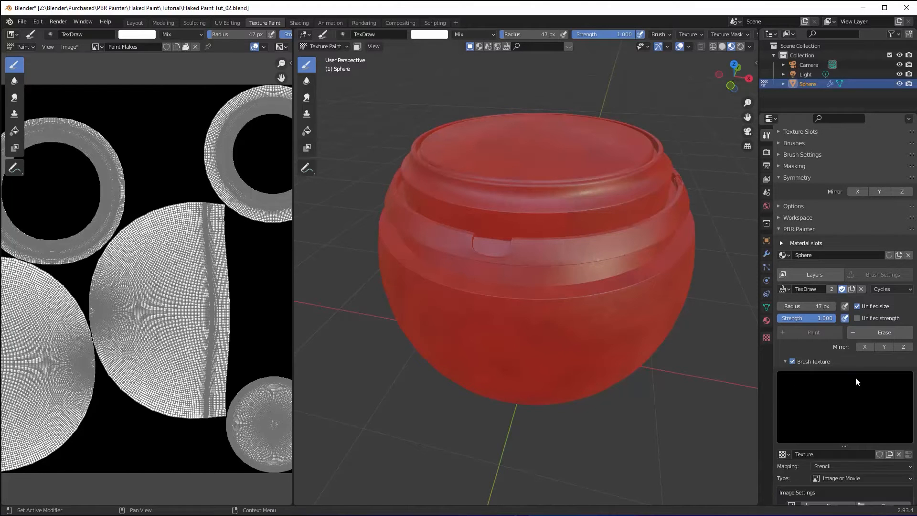
{"action": "scroll", "coordinate": [867, 370], "scroll_direction": "down", "scroll_amount": 2}
{"action": "scroll", "coordinate": [866, 366], "scroll_direction": "down", "scroll_amount": 3}
{"action": "left_click", "coordinate": [837, 370]}
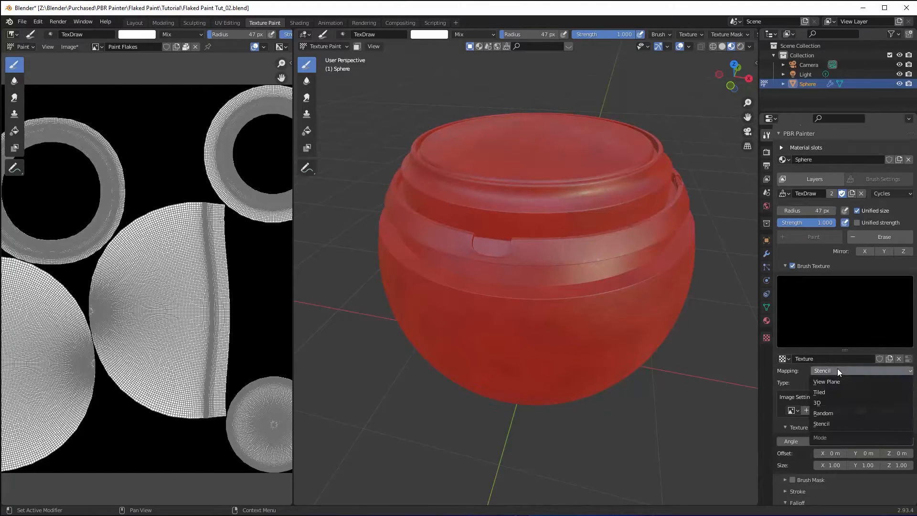
{"action": "left_click", "coordinate": [832, 423]}
Load Chipped Paint JP.png as the image of the brush's stencil texture.
{"action": "scroll", "coordinate": [846, 371], "scroll_direction": "down", "scroll_amount": 2}
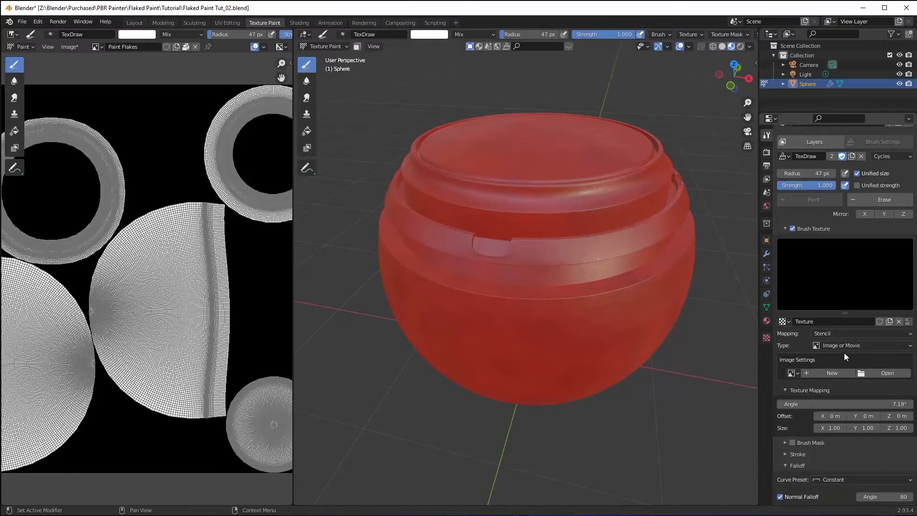
{"action": "left_click", "coordinate": [873, 375]}
{"action": "left_click", "coordinate": [305, 103]}
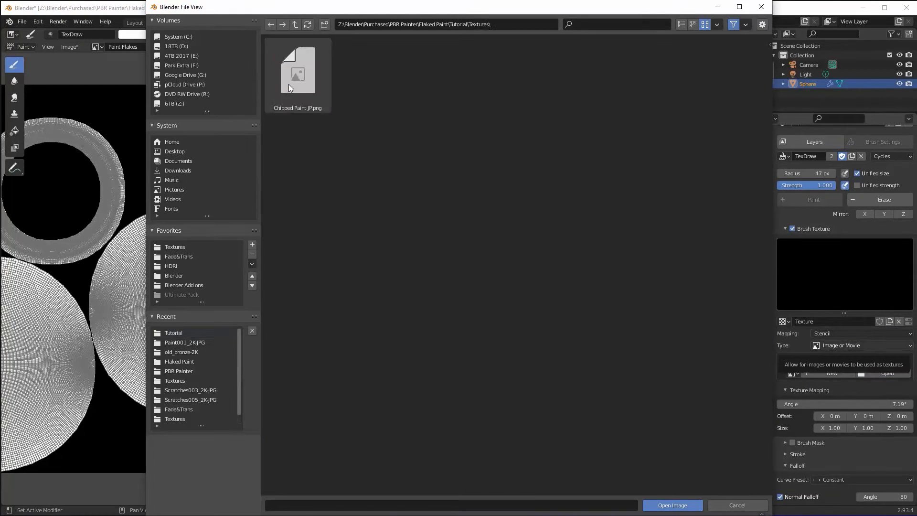
{"action": "left_click", "coordinate": [304, 81]}
{"action": "left_click", "coordinate": [678, 504]}
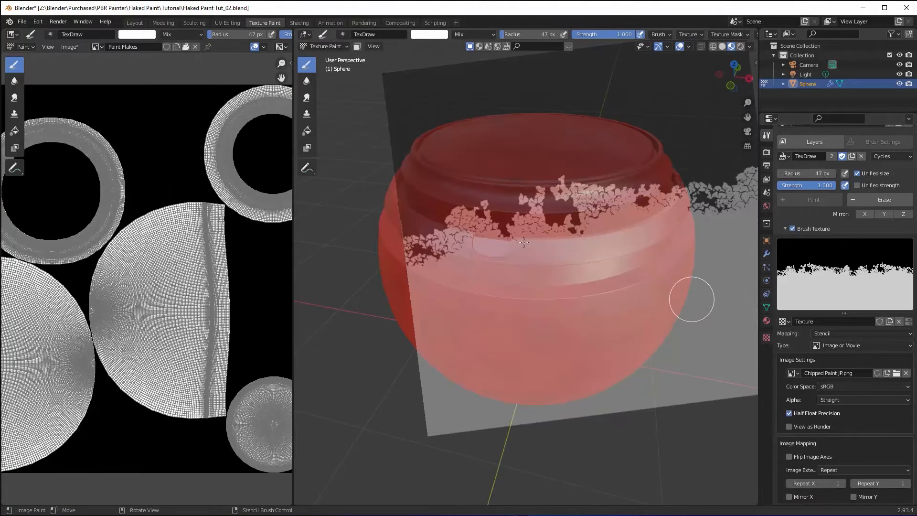
Move the chipped paint stencil over the middle of the sphere and rotate it.
{"action": "middle_click_drag", "start_coordinate": [558, 244], "coordinate": [546, 254]}
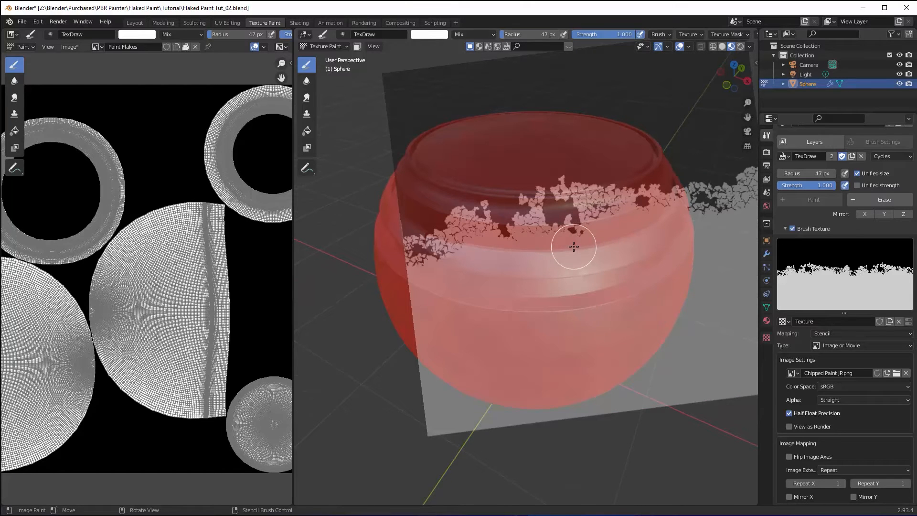
{"action": "mouse_move", "coordinate": [605, 224]}
{"action": "right_mouse_down"}
{"action": "mouse_move", "coordinate": [564, 242]}
{"action": "mouse_move", "coordinate": [559, 276]}
{"action": "right_mouse_up"}
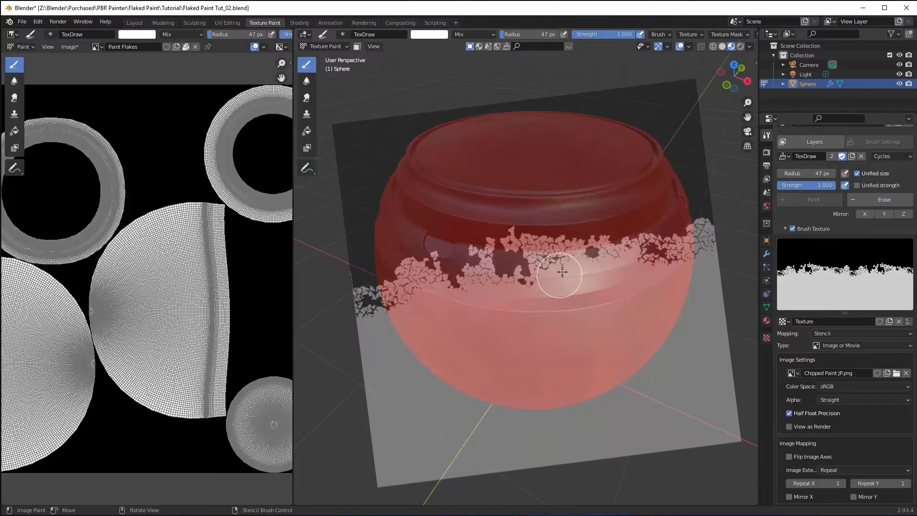
{"action": "right_click_drag", "start_coordinate": [648, 126], "coordinate": [623, 232], "text": "ctrl"}
{"action": "middle_click_drag", "start_coordinate": [622, 231], "coordinate": [574, 245]}
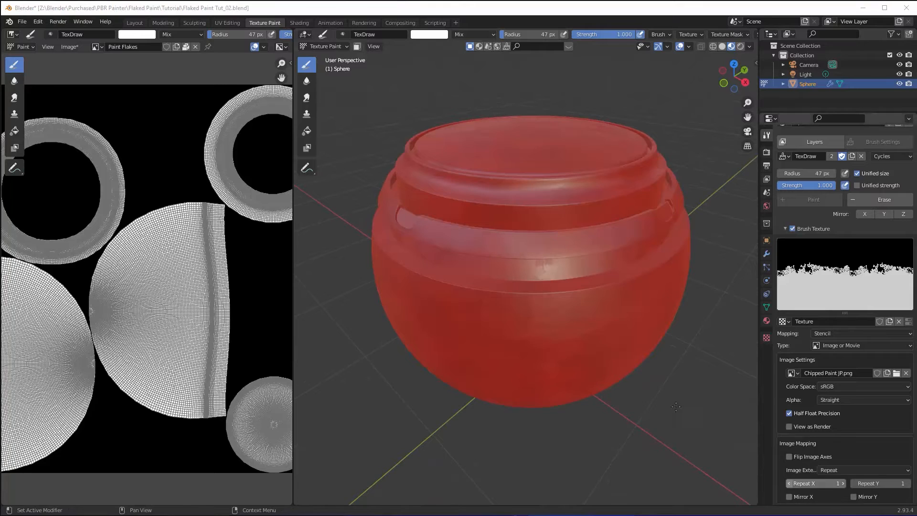
Move and rotate the chipped paint stencil to line up with the rim below the sphere's stepped neck and paint chips along it.
{"action": "middle_click_drag", "start_coordinate": [591, 346], "coordinate": [557, 322]}
{"action": "scroll", "coordinate": [556, 322], "scroll_direction": "up", "scroll_amount": 4}
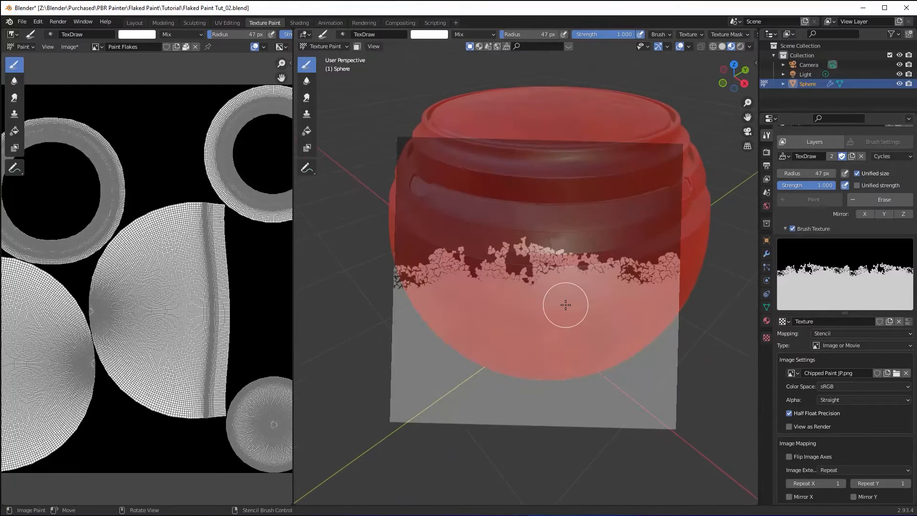
{"action": "scroll", "coordinate": [564, 308], "scroll_direction": "down", "scroll_amount": 4}
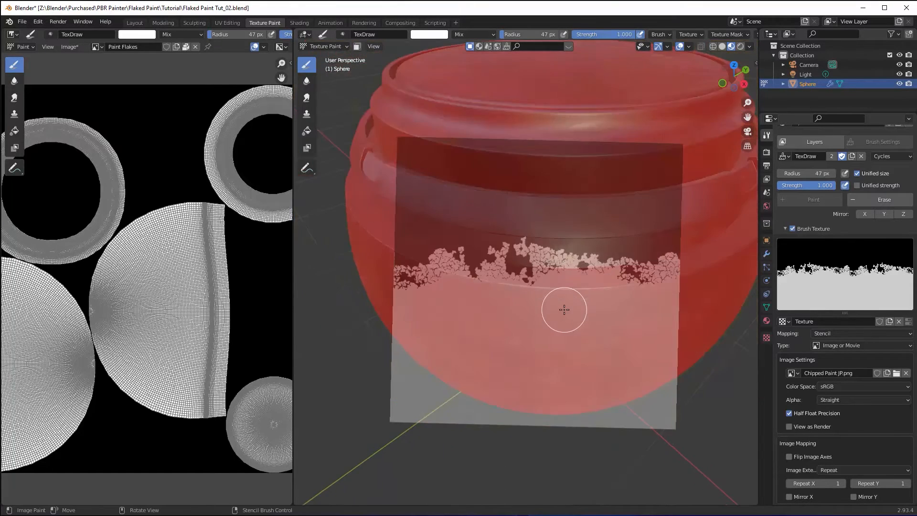
{"action": "middle_click_drag", "start_coordinate": [562, 317], "coordinate": [575, 284]}
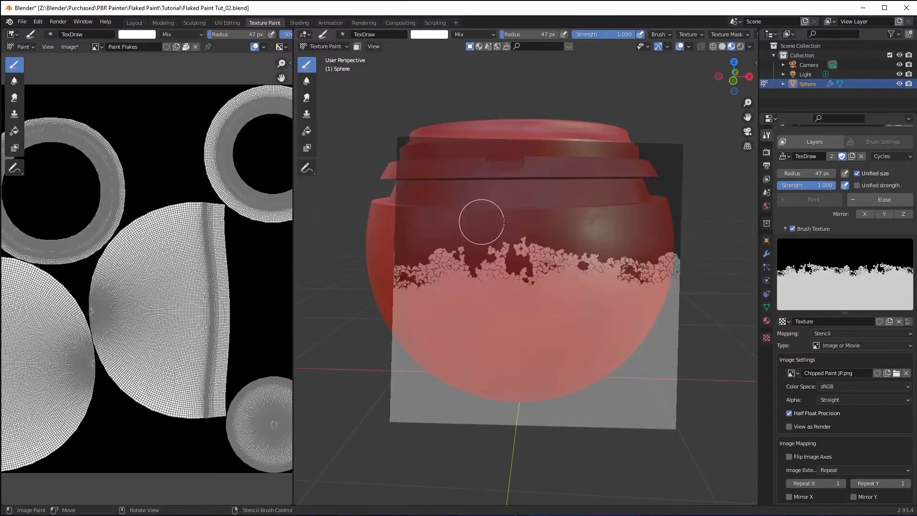
{"action": "middle_click_drag", "start_coordinate": [580, 221], "coordinate": [579, 256]}
{"action": "right_click_drag", "start_coordinate": [596, 256], "coordinate": [571, 224]}
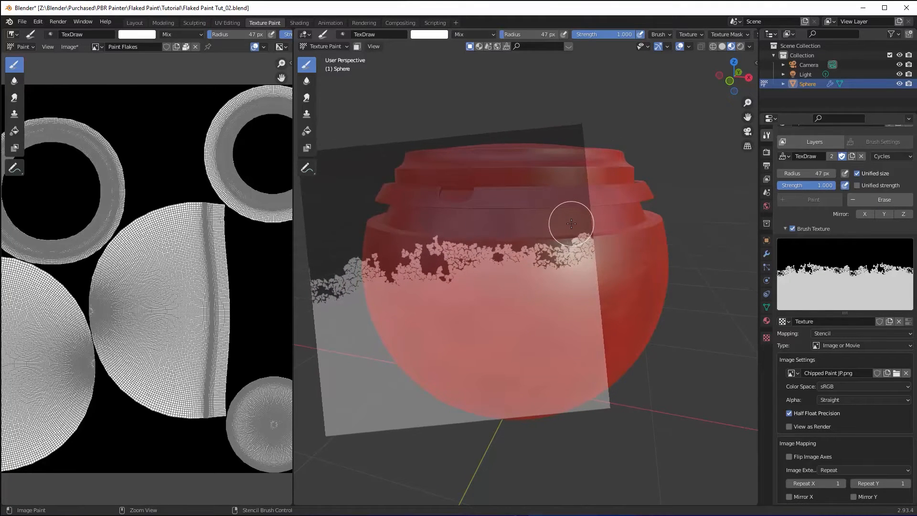
{"action": "middle_click_drag", "start_coordinate": [525, 249], "coordinate": [519, 248]}
{"action": "right_click_drag", "start_coordinate": [518, 246], "coordinate": [521, 244]}
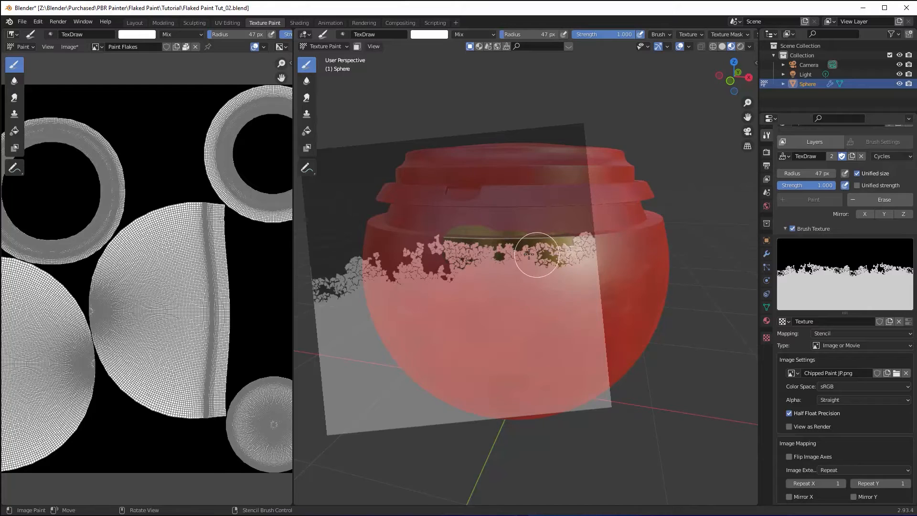
Extend the chips along the rim below the neck and set the brush radius to 17 px.
{"action": "mouse_move", "coordinate": [546, 261]}
{"action": "middle_mouse_down"}
{"action": "mouse_move", "coordinate": [553, 265]}
{"action": "mouse_move", "coordinate": [518, 263]}
{"action": "middle_mouse_up"}
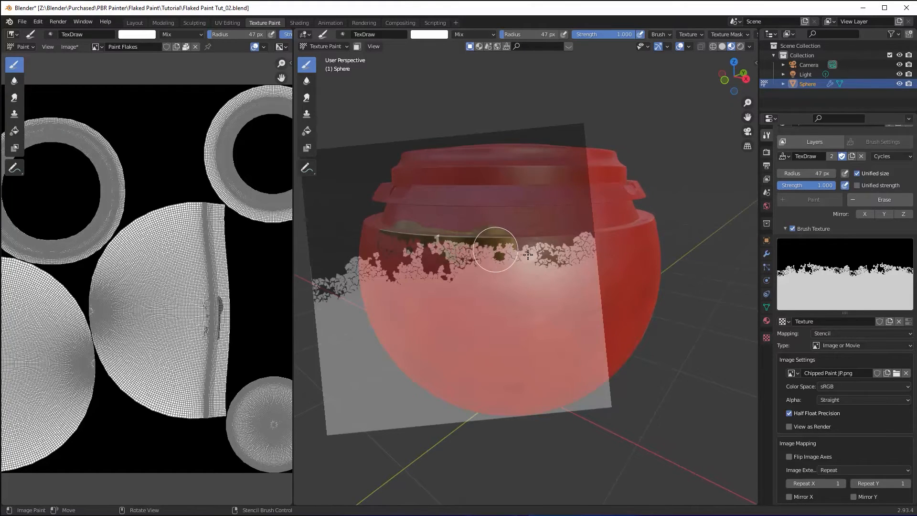
{"action": "key", "text": "f"}
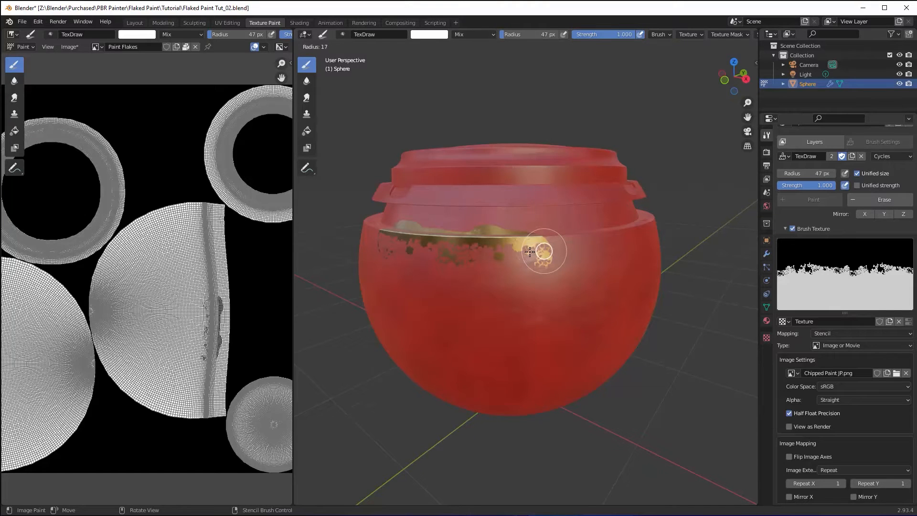
{"action": "left_click", "coordinate": [529, 252]}
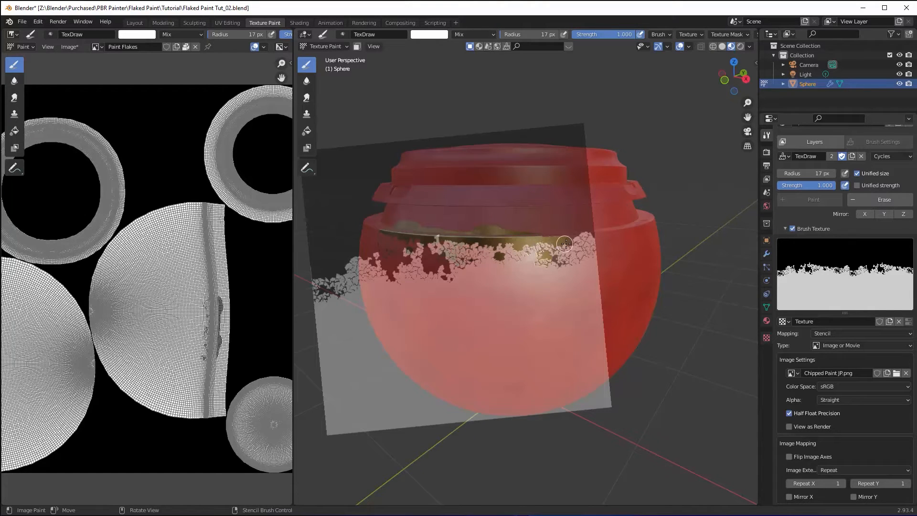
Shift the stencil slightly along the rim and paint finer chips below the edge with the smaller brush.
{"action": "middle_click_drag", "start_coordinate": [535, 245], "coordinate": [528, 248]}
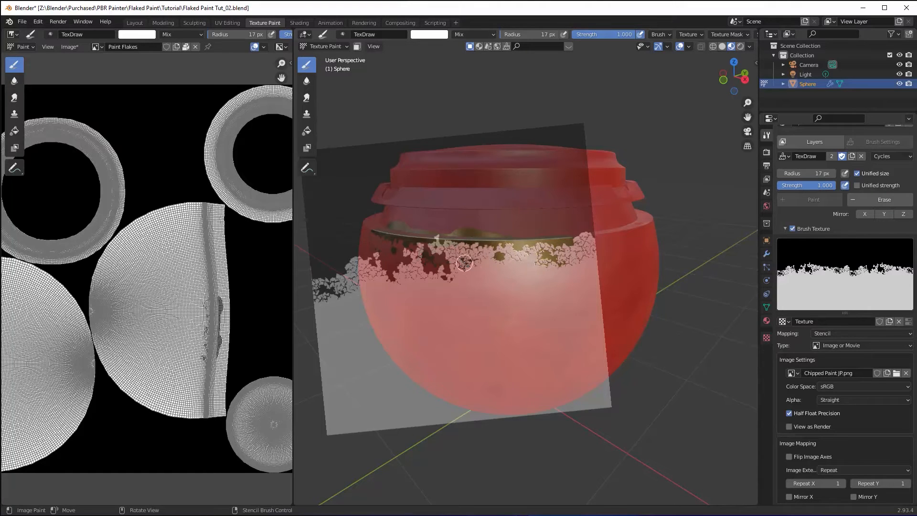
{"action": "mouse_move", "coordinate": [533, 251]}
{"action": "middle_mouse_down"}
{"action": "mouse_move", "coordinate": [485, 269]}
{"action": "mouse_move", "coordinate": [465, 249]}
{"action": "middle_mouse_up"}
{"action": "right_click_drag", "start_coordinate": [488, 243], "coordinate": [470, 244]}
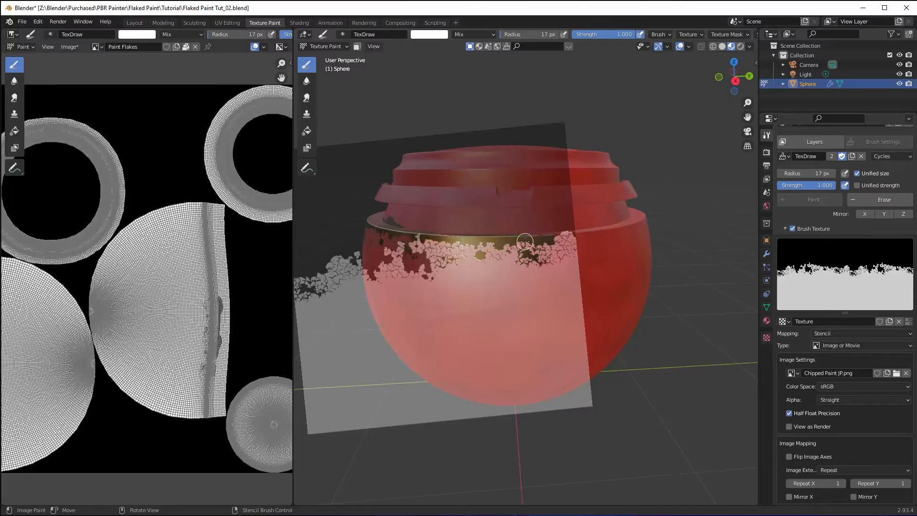
{"action": "left_click_drag", "start_coordinate": [541, 260], "coordinate": [538, 253]}
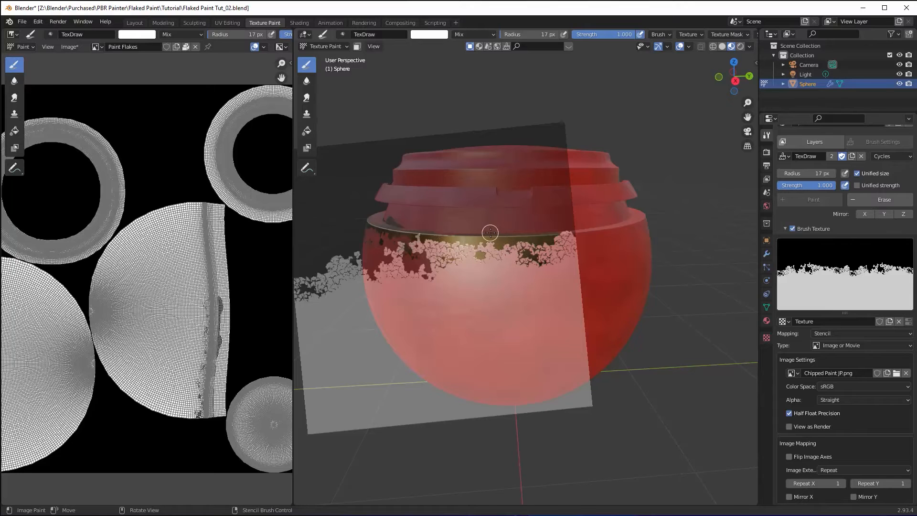
Move the stencil over the adjoining unpainted part of the rim, tilt it the other way, and continue the chipped edge.
{"action": "middle_click_drag", "start_coordinate": [506, 223], "coordinate": [479, 239]}
{"action": "right_click_drag", "start_coordinate": [479, 239], "coordinate": [627, 219]}
{"action": "right_click_drag", "start_coordinate": [690, 217], "coordinate": [696, 233], "text": "ctrl"}
{"action": "middle_click_drag", "start_coordinate": [550, 251], "coordinate": [535, 251]}
{"action": "right_click_drag", "start_coordinate": [535, 251], "coordinate": [511, 258]}
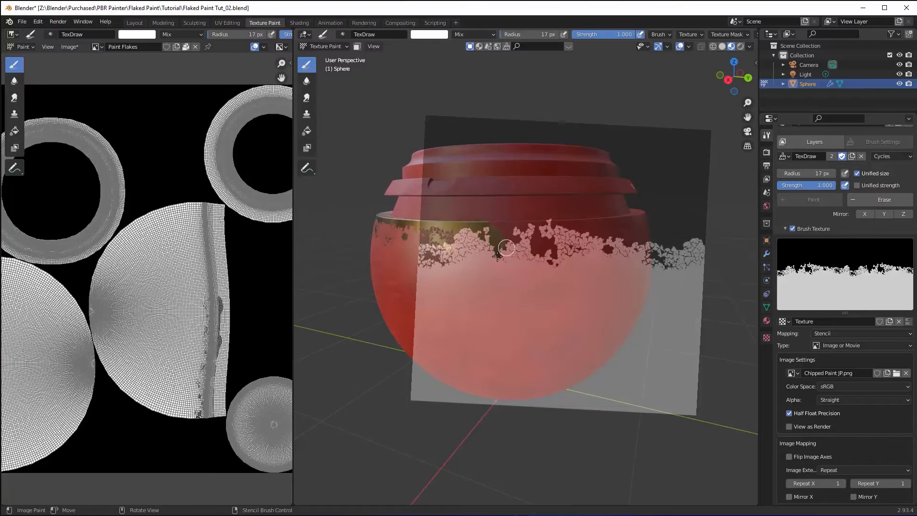
Shift the stencil back and reverse its tilt to vary the pattern, painting chips further around the rim.
{"action": "middle_click_drag", "start_coordinate": [549, 230], "coordinate": [506, 242]}
{"action": "right_click_drag", "start_coordinate": [587, 254], "coordinate": [497, 268]}
{"action": "right_click_drag", "start_coordinate": [574, 227], "coordinate": [567, 209], "text": "ctrl"}
{"action": "middle_click_drag", "start_coordinate": [544, 239], "coordinate": [534, 244]}
{"action": "right_click_drag", "start_coordinate": [533, 244], "coordinate": [526, 243]}
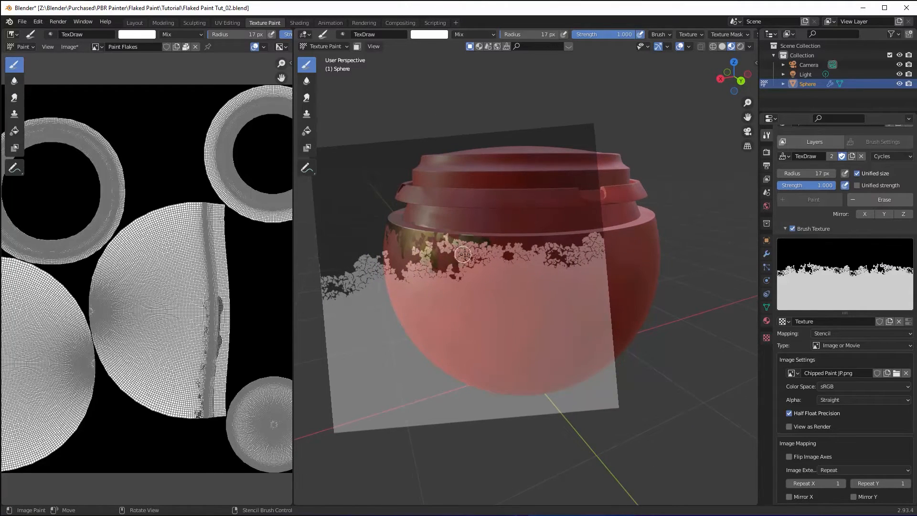
Continue the chipped edge around the sphere's shaded side, repositioning and rotating the stencil for each new section of the rim.
{"action": "middle_click_drag", "start_coordinate": [567, 254], "coordinate": [490, 246]}
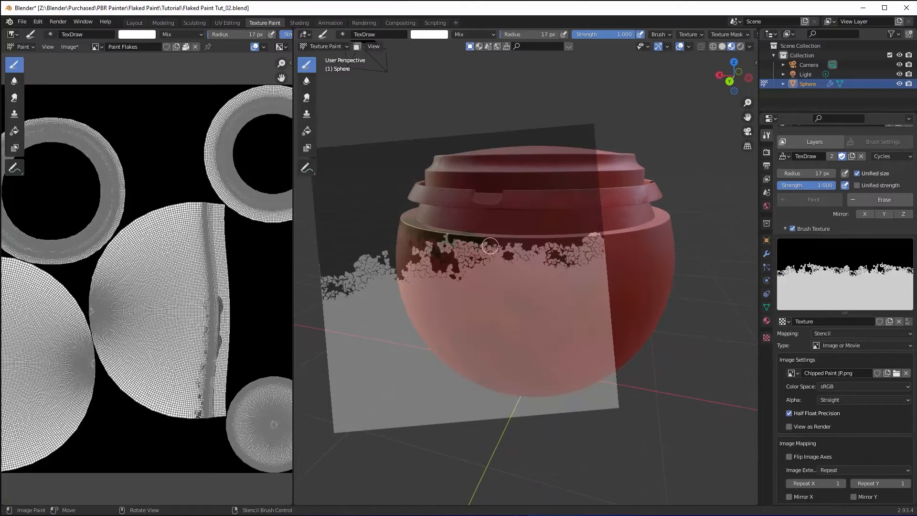
{"action": "middle_click_drag", "start_coordinate": [558, 262], "coordinate": [513, 248]}
{"action": "right_click_drag", "start_coordinate": [527, 201], "coordinate": [689, 200]}
{"action": "right_click_drag", "start_coordinate": [581, 195], "coordinate": [565, 221]}
{"action": "middle_click_drag", "start_coordinate": [549, 223], "coordinate": [629, 201]}
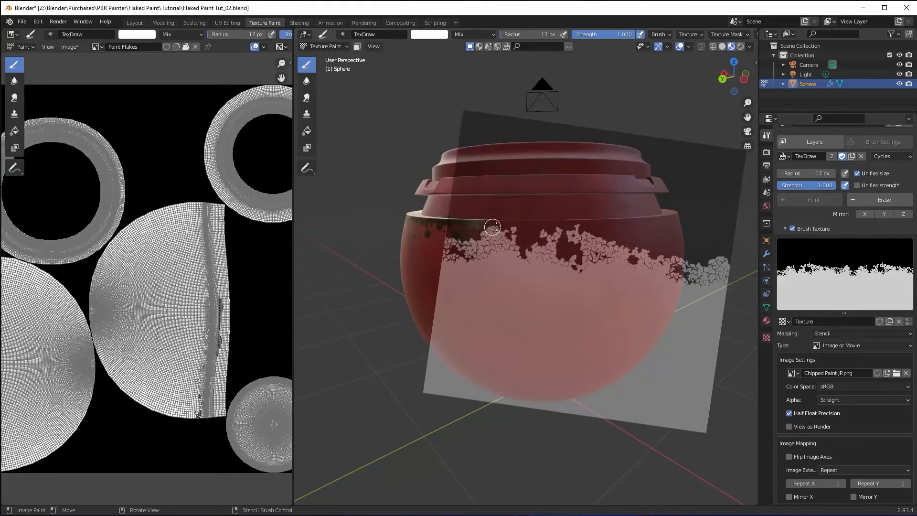
{"action": "middle_click_drag", "start_coordinate": [529, 230], "coordinate": [653, 218]}
{"action": "right_click_drag", "start_coordinate": [652, 217], "coordinate": [641, 205], "text": "ctrl"}
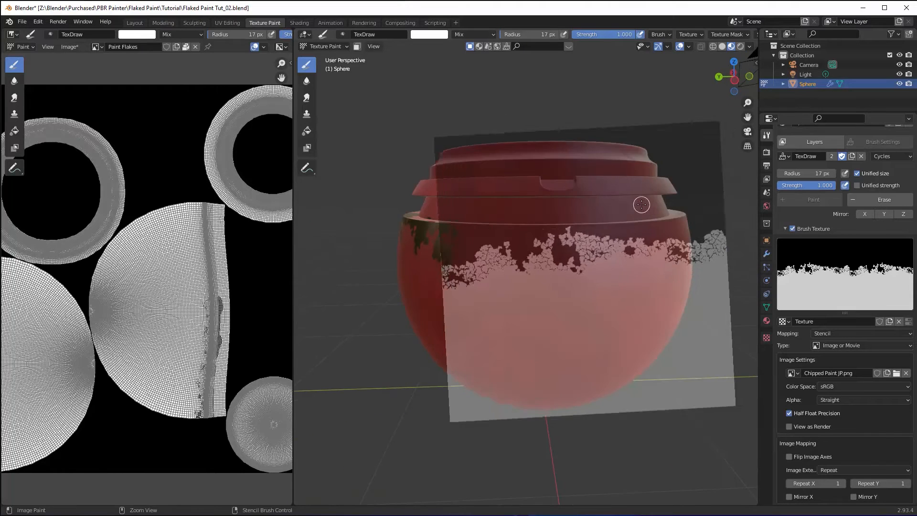
Paint chipped flakes just below the bowl's rim around the jar, realigning the Chipped Paint stencil with the edge for each section.
{"action": "middle_click_drag", "start_coordinate": [640, 205], "coordinate": [631, 224]}
{"action": "mouse_move", "coordinate": [631, 224]}
{"action": "right_mouse_down"}
{"action": "mouse_move", "coordinate": [610, 235]}
{"action": "mouse_move", "coordinate": [531, 238]}
{"action": "right_mouse_up"}
{"action": "middle_click_drag", "start_coordinate": [554, 225], "coordinate": [502, 229]}
{"action": "right_click_drag", "start_coordinate": [505, 224], "coordinate": [520, 255]}
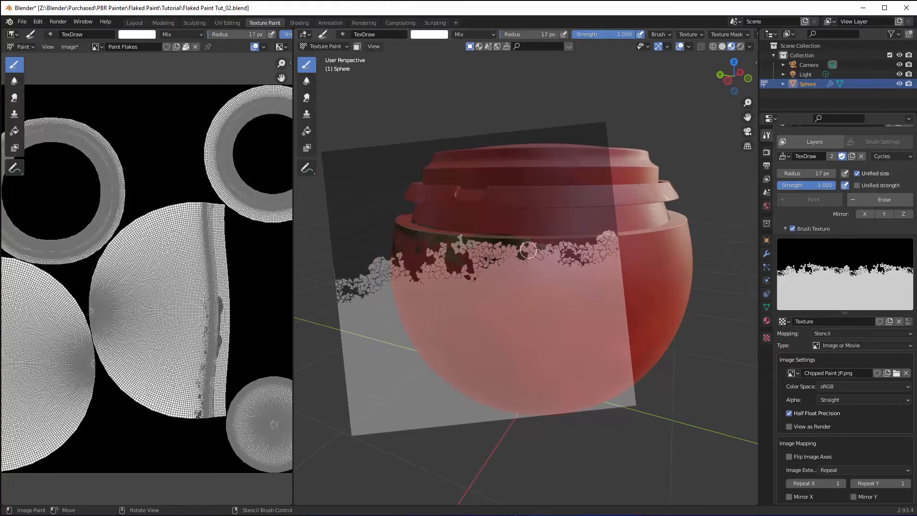
{"action": "middle_click_drag", "start_coordinate": [585, 250], "coordinate": [521, 233]}
{"action": "right_click_drag", "start_coordinate": [532, 238], "coordinate": [520, 243]}
{"action": "middle_click_drag", "start_coordinate": [542, 226], "coordinate": [564, 220]}
{"action": "right_click_drag", "start_coordinate": [565, 221], "coordinate": [569, 230], "text": "ctrl"}
{"action": "left_click_drag", "start_coordinate": [521, 250], "coordinate": [468, 254]}
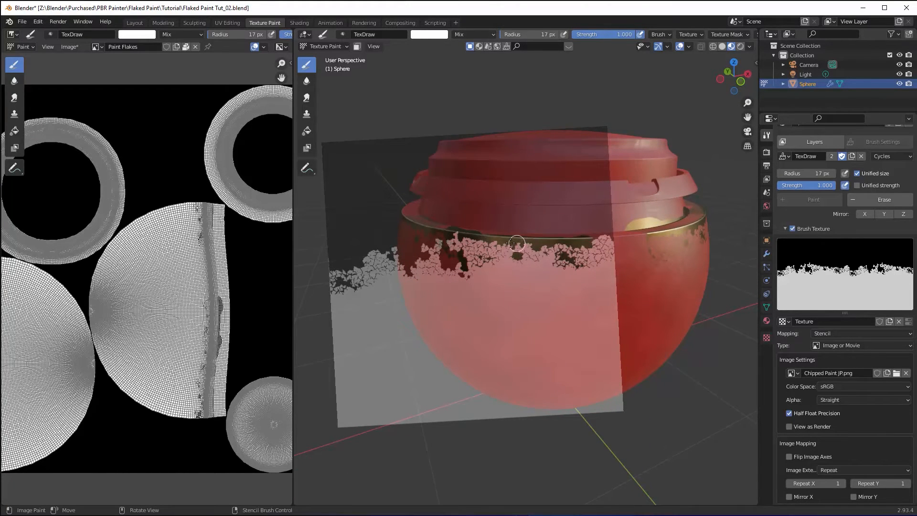
{"action": "middle_click_drag", "start_coordinate": [517, 244], "coordinate": [573, 291]}
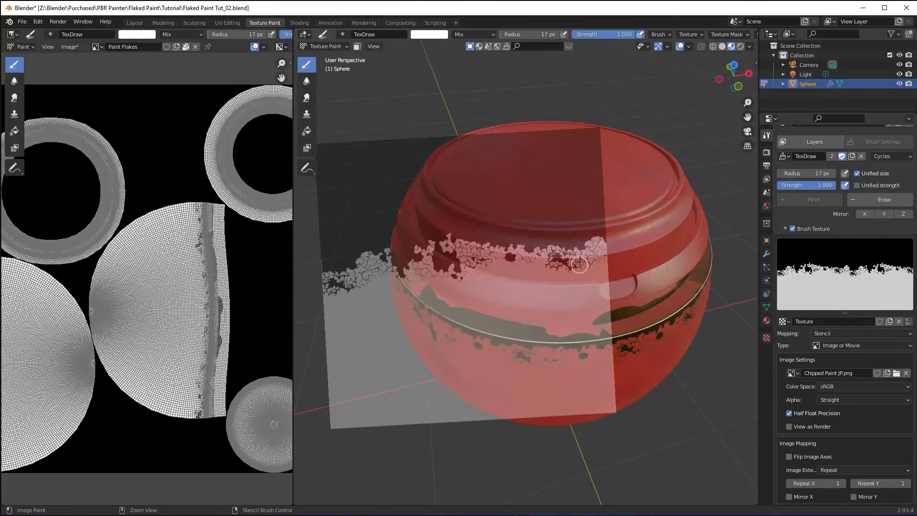
Turn the Chipped Paint stencil upside down and start a band of flakes on the ledge just above the bowl's rim.
{"action": "right_click_drag", "start_coordinate": [573, 292], "coordinate": [549, 239], "text": "ctrl"}
{"action": "middle_click_drag", "start_coordinate": [549, 239], "coordinate": [558, 244]}
{"action": "mouse_move", "coordinate": [573, 234]}
{"action": "right_mouse_down", "text": "ctrl"}
{"action": "mouse_move", "coordinate": [593, 244]}
{"action": "mouse_move", "coordinate": [587, 225]}
{"action": "right_mouse_up", "text": "ctrl"}
{"action": "right_click_drag", "start_coordinate": [488, 275], "coordinate": [507, 266]}
{"action": "middle_click_drag", "start_coordinate": [506, 265], "coordinate": [530, 269]}
{"action": "right_click_drag", "start_coordinate": [573, 256], "coordinate": [570, 247], "text": "ctrl"}
{"action": "middle_click_drag", "start_coordinate": [496, 285], "coordinate": [465, 286]}
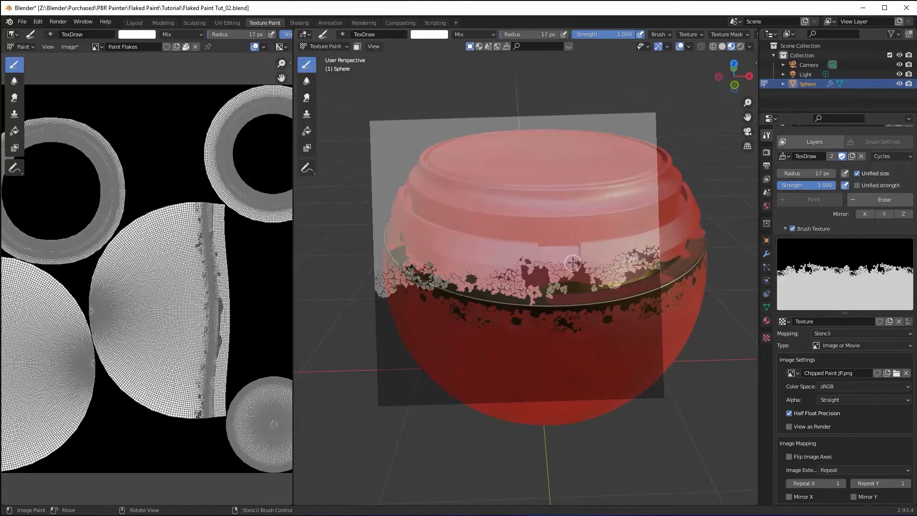
Extend the flaked band along the ledge above the bowl's rim, moving and rotating the inverted stencil to follow the curve.
{"action": "middle_click_drag", "start_coordinate": [572, 262], "coordinate": [549, 273]}
{"action": "right_click_drag", "start_coordinate": [566, 246], "coordinate": [454, 248]}
{"action": "right_click_drag", "start_coordinate": [472, 228], "coordinate": [623, 327], "text": "ctrl"}
{"action": "right_click_drag", "start_coordinate": [626, 258], "coordinate": [698, 201], "text": "ctrl"}
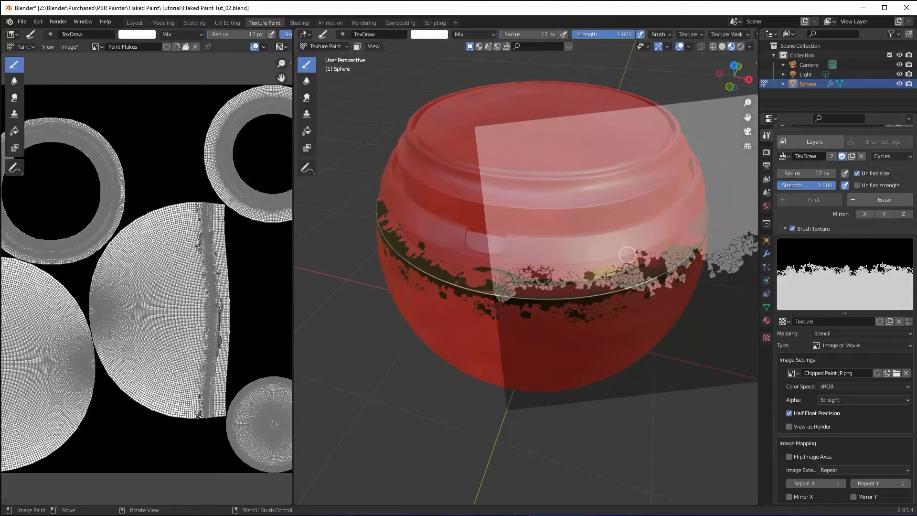
{"action": "right_click_drag", "start_coordinate": [584, 266], "coordinate": [574, 267]}
{"action": "middle_click_drag", "start_coordinate": [574, 268], "coordinate": [537, 260]}
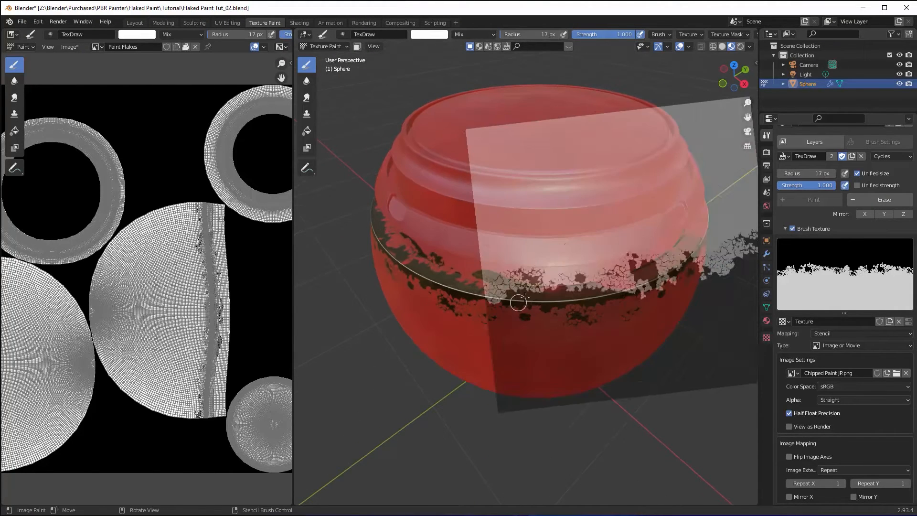
{"action": "right_click_drag", "start_coordinate": [518, 303], "coordinate": [459, 300]}
{"action": "right_click_drag", "start_coordinate": [459, 300], "coordinate": [457, 294], "text": "ctrl"}
{"action": "middle_click_drag", "start_coordinate": [528, 258], "coordinate": [521, 281]}
{"action": "scroll", "coordinate": [522, 281], "scroll_direction": "up", "scroll_amount": 1}
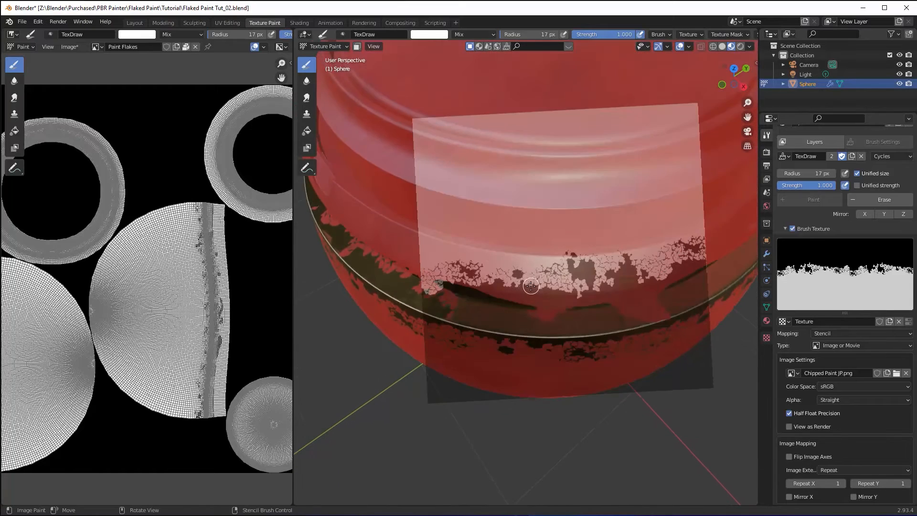
{"action": "scroll", "coordinate": [530, 277], "scroll_direction": "down", "scroll_amount": 1}
{"action": "right_click_drag", "start_coordinate": [539, 273], "coordinate": [533, 290]}
{"action": "right_click_drag", "start_coordinate": [533, 290], "coordinate": [530, 290], "text": "ctrl"}
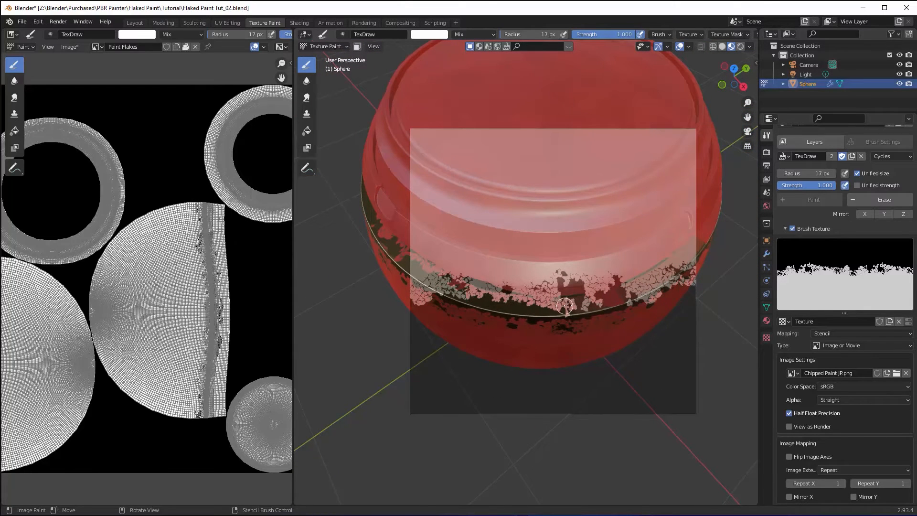
Continue the chipped flakes around the next side of the ledge, refitting the inverted stencil to the rim for each section.
{"action": "middle_click_drag", "start_coordinate": [566, 305], "coordinate": [524, 300]}
{"action": "right_click_drag", "start_coordinate": [550, 305], "coordinate": [552, 305], "text": "ctrl"}
{"action": "middle_click_drag", "start_coordinate": [552, 305], "coordinate": [517, 306]}
{"action": "right_click_drag", "start_coordinate": [517, 306], "coordinate": [515, 305]}
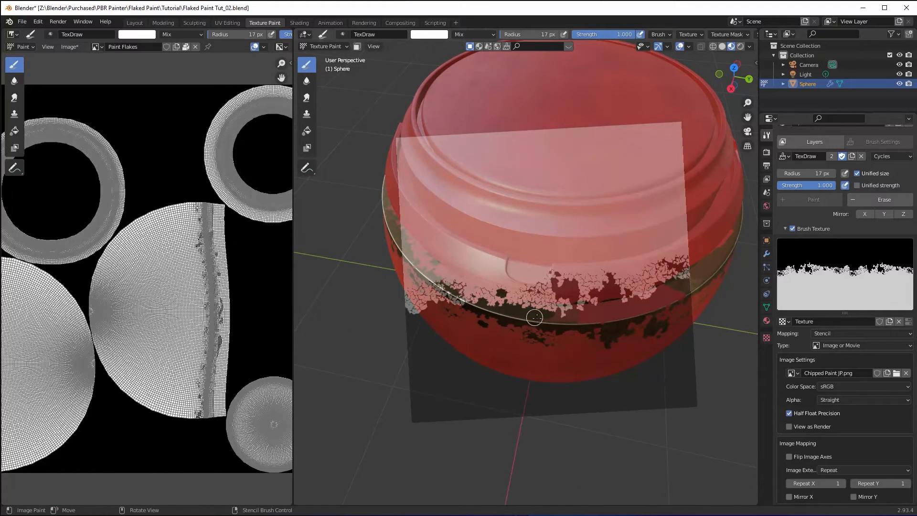
{"action": "middle_click_drag", "start_coordinate": [567, 304], "coordinate": [544, 304]}
{"action": "right_click_drag", "start_coordinate": [544, 304], "coordinate": [595, 324]}
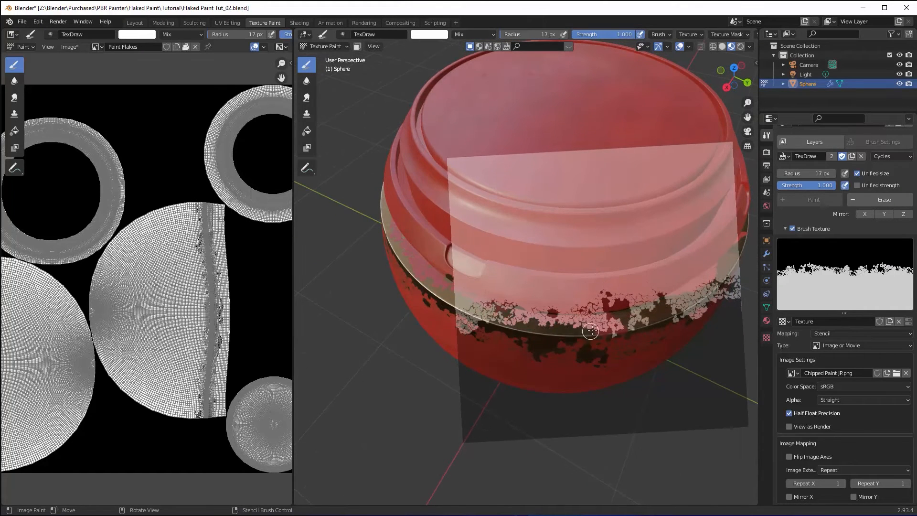
{"action": "middle_click_drag", "start_coordinate": [591, 331], "coordinate": [547, 288]}
{"action": "right_click_drag", "start_coordinate": [547, 288], "coordinate": [597, 237]}
{"action": "middle_click_drag", "start_coordinate": [558, 273], "coordinate": [554, 294]}
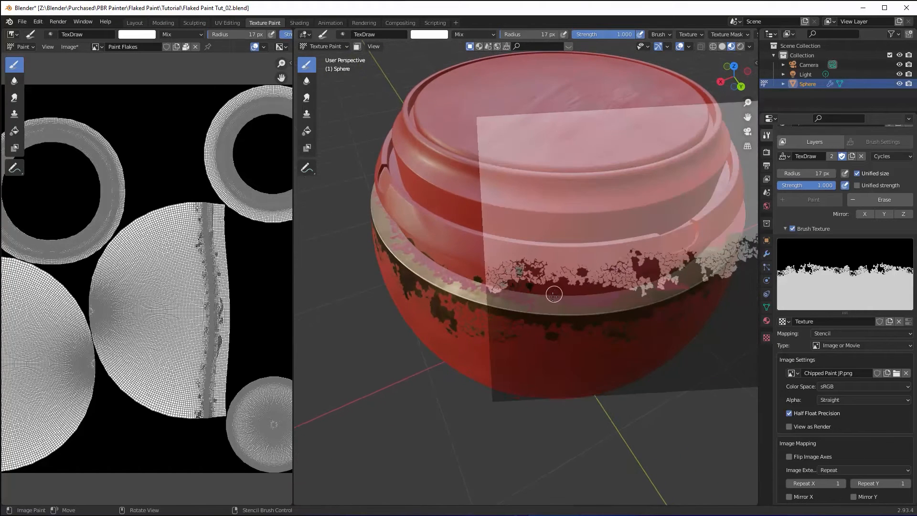
Complete the chipped band on the remaining sections of the ledge above the bowl's rim.
{"action": "right_click_drag", "start_coordinate": [554, 295], "coordinate": [546, 313]}
{"action": "middle_click_drag", "start_coordinate": [600, 300], "coordinate": [563, 295]}
{"action": "right_click_drag", "start_coordinate": [563, 295], "coordinate": [554, 296]}
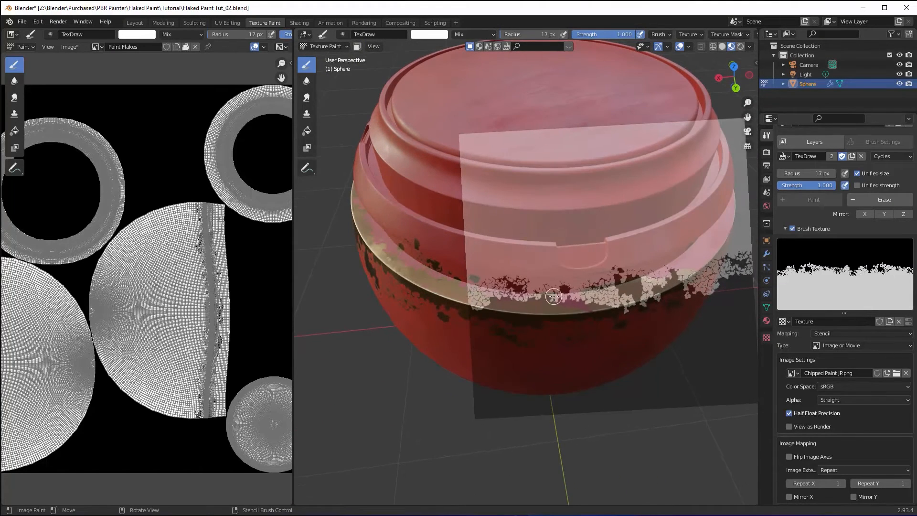
{"action": "mouse_move", "coordinate": [532, 296]}
{"action": "middle_mouse_down"}
{"action": "mouse_move", "coordinate": [493, 293]}
{"action": "mouse_move", "coordinate": [547, 313]}
{"action": "mouse_move", "coordinate": [548, 292]}
{"action": "middle_mouse_up"}
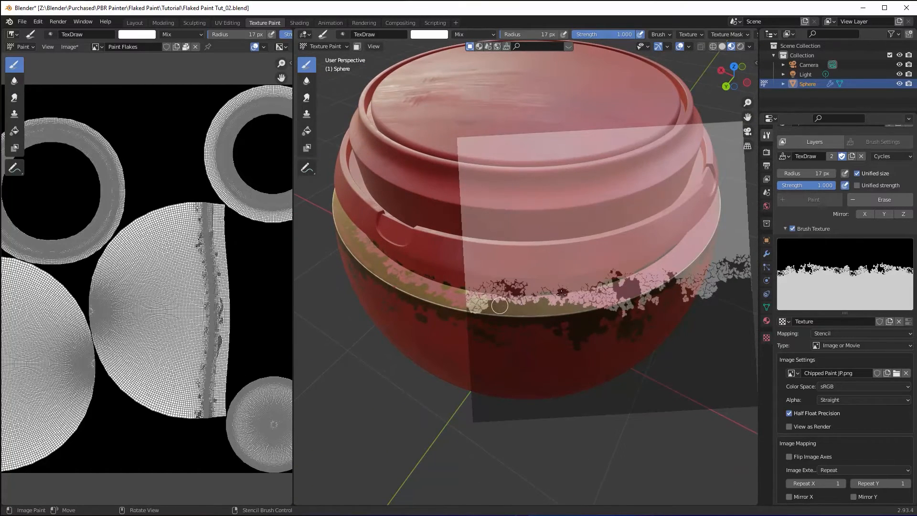
{"action": "middle_click_drag", "start_coordinate": [482, 293], "coordinate": [505, 308]}
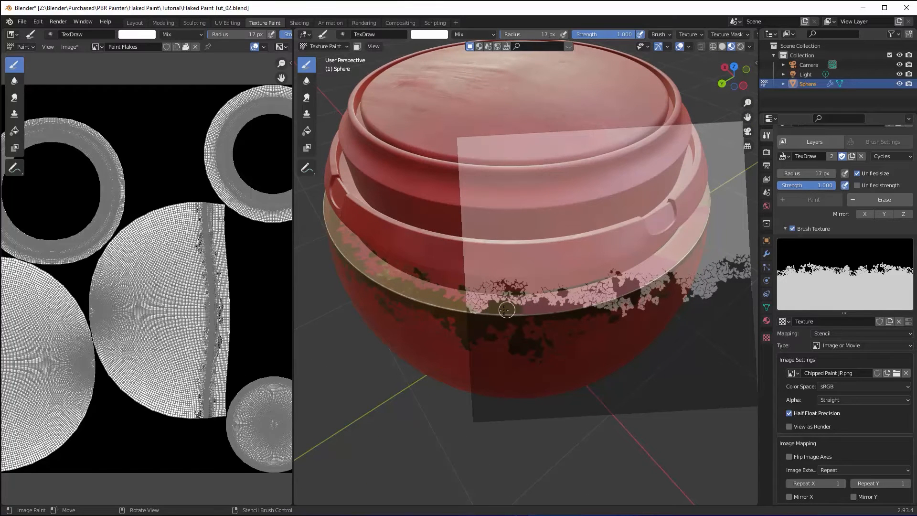
{"action": "middle_click_drag", "start_coordinate": [593, 258], "coordinate": [498, 307]}
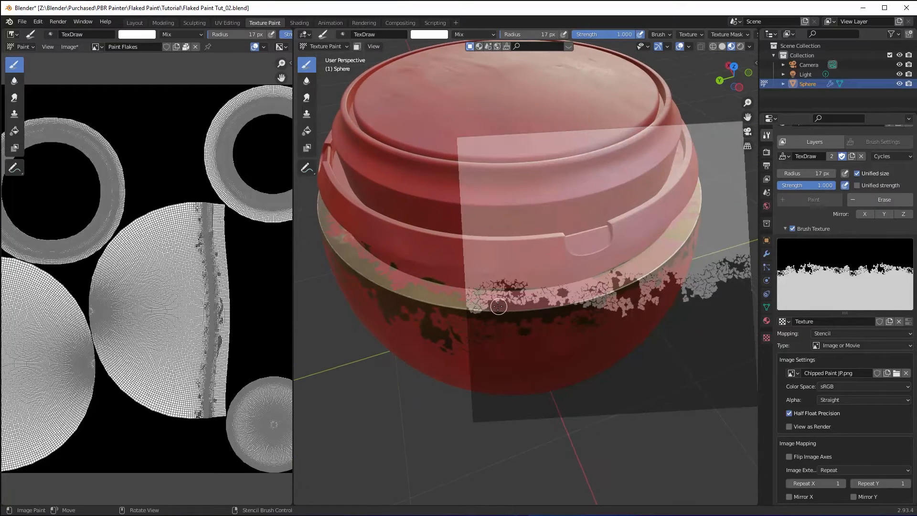
{"action": "middle_click_drag", "start_coordinate": [583, 291], "coordinate": [488, 294]}
{"action": "mouse_move", "coordinate": [546, 299]}
{"action": "middle_mouse_down"}
{"action": "mouse_move", "coordinate": [494, 299]}
{"action": "mouse_move", "coordinate": [499, 268]}
{"action": "middle_mouse_up"}
Turn off the brush texture and touch up the worn band along the bowl's rim at close range.
{"action": "left_click", "coordinate": [792, 229]}
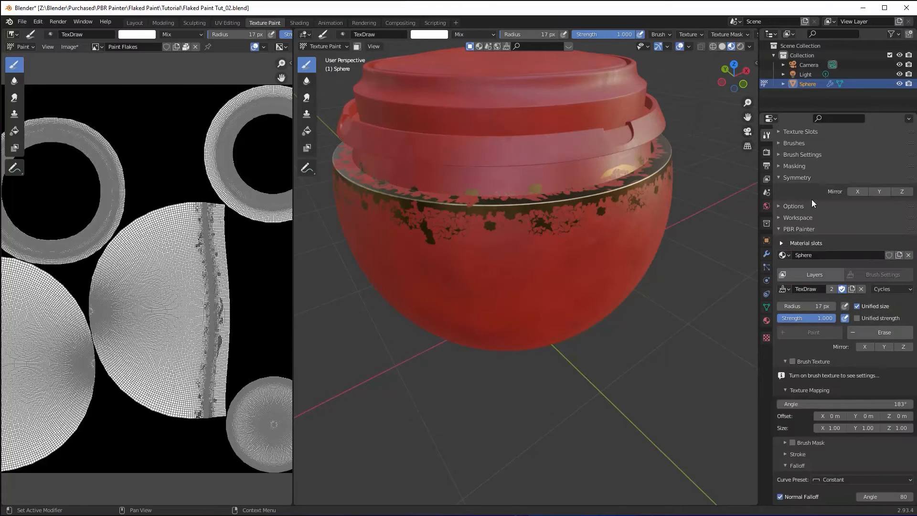
{"action": "scroll", "coordinate": [812, 199], "scroll_direction": "up", "scroll_amount": 1}
{"action": "middle_click_drag", "start_coordinate": [535, 210], "coordinate": [499, 221]}
{"action": "scroll", "coordinate": [516, 250], "scroll_direction": "up", "scroll_amount": 5}
{"action": "middle_click_drag", "start_coordinate": [569, 232], "coordinate": [515, 256]}
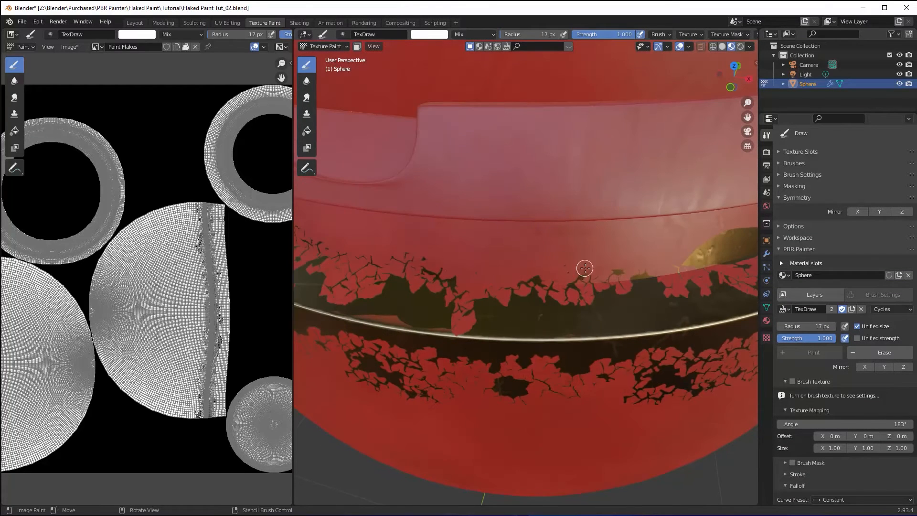
Paint chipped flakes along the edges of the jar's middle ring.
{"action": "middle_click_drag", "start_coordinate": [584, 268], "coordinate": [514, 274]}
{"action": "middle_click_drag", "start_coordinate": [623, 247], "coordinate": [483, 362]}
{"action": "mouse_move", "coordinate": [588, 321]}
{"action": "middle_mouse_down"}
{"action": "mouse_move", "coordinate": [511, 270]}
{"action": "mouse_move", "coordinate": [514, 294]}
{"action": "mouse_move", "coordinate": [477, 281]}
{"action": "mouse_move", "coordinate": [515, 311]}
{"action": "middle_mouse_up"}
Set the brush radius to 9 px and paint a plain worn line along the lower edge of the upper tier.
{"action": "scroll", "coordinate": [501, 279], "scroll_direction": "down", "scroll_amount": 3}
{"action": "key", "text": "f"}
{"action": "left_click", "coordinate": [561, 256]}
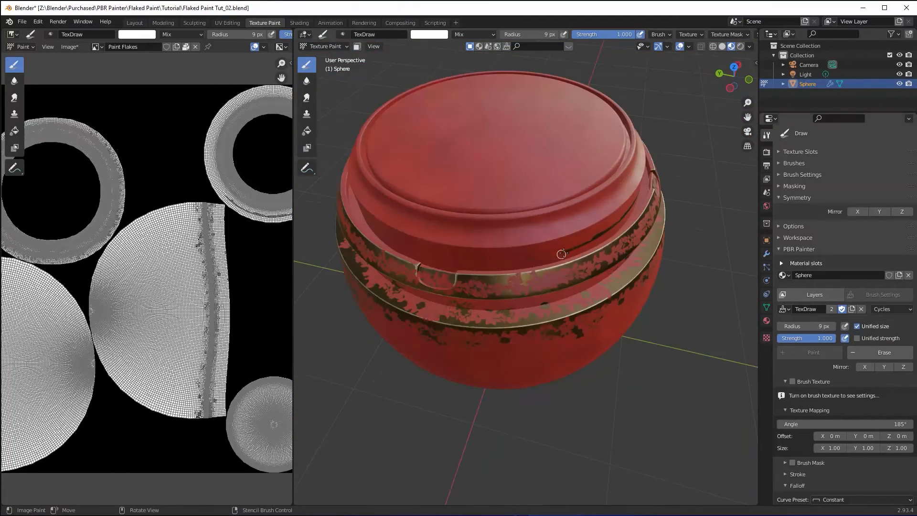
{"action": "middle_click_drag", "start_coordinate": [561, 256], "coordinate": [537, 257]}
{"action": "left_click_drag", "start_coordinate": [651, 219], "coordinate": [548, 258]}
{"action": "middle_click_drag", "start_coordinate": [548, 257], "coordinate": [743, 310]}
Enable the brush texture and paint chipped flakes just below the upper tier's edge around the jar, realigning the stencil per section.
{"action": "left_click", "coordinate": [792, 381]}
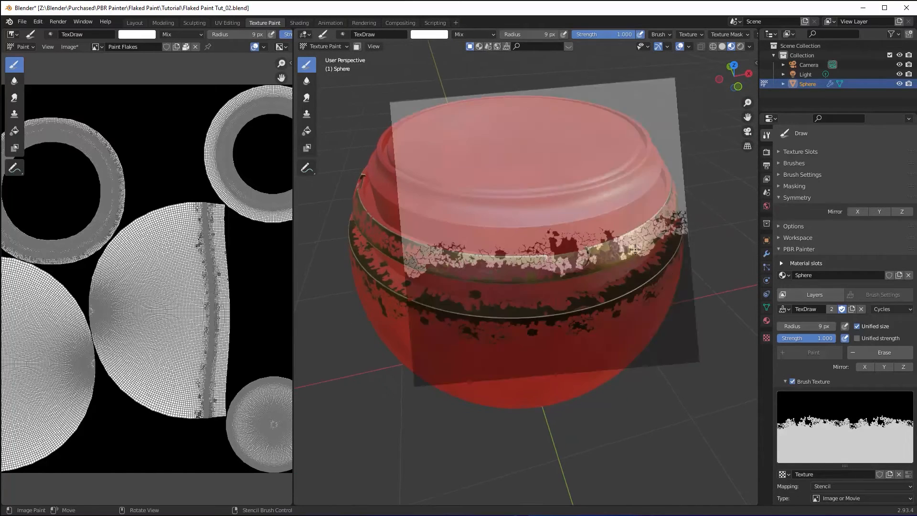
{"action": "right_click_drag", "start_coordinate": [428, 244], "coordinate": [431, 262], "text": "ctrl"}
{"action": "middle_click_drag", "start_coordinate": [584, 218], "coordinate": [584, 201]}
{"action": "right_click_drag", "start_coordinate": [583, 201], "coordinate": [547, 201]}
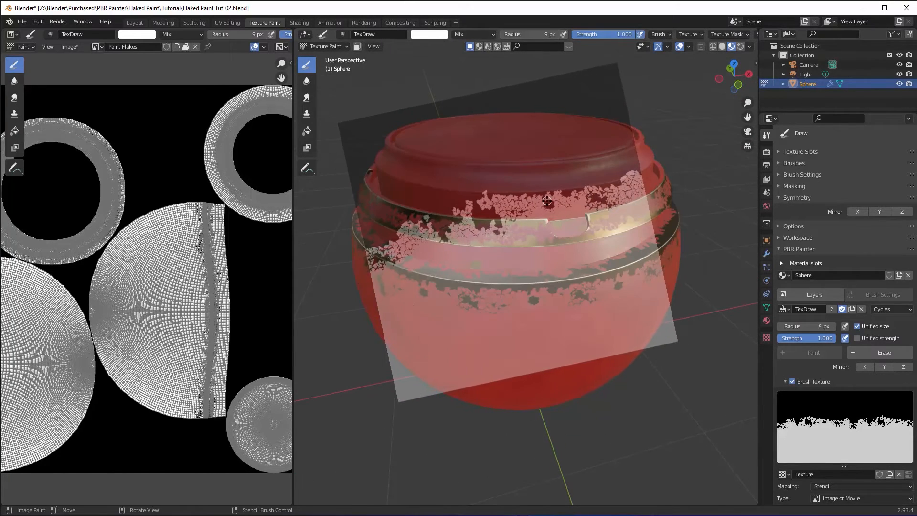
{"action": "middle_click_drag", "start_coordinate": [570, 199], "coordinate": [525, 196]}
{"action": "middle_click_drag", "start_coordinate": [611, 194], "coordinate": [548, 206]}
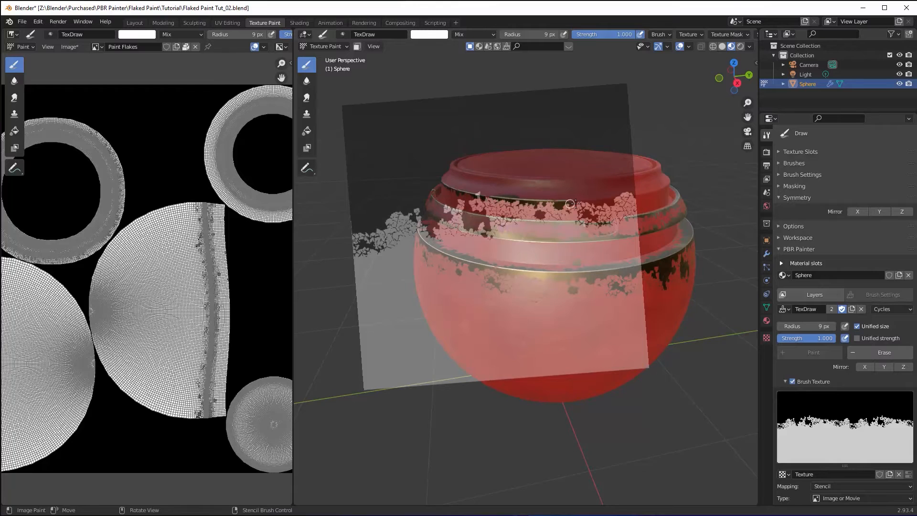
{"action": "middle_click_drag", "start_coordinate": [575, 204], "coordinate": [520, 210]}
{"action": "right_click_drag", "start_coordinate": [563, 206], "coordinate": [546, 205]}
{"action": "middle_click_drag", "start_coordinate": [588, 207], "coordinate": [477, 211]}
{"action": "right_click_drag", "start_coordinate": [477, 212], "coordinate": [469, 210]}
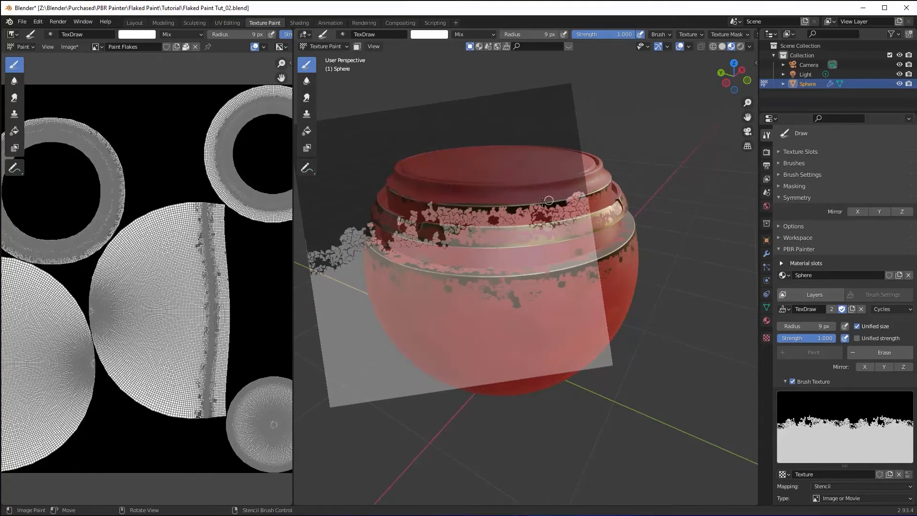
Invert the Chipped Paint stencil and begin painting flakes just above the upper tier's lower edge.
{"action": "right_click_drag", "start_coordinate": [382, 248], "coordinate": [530, 242], "text": "ctrl"}
{"action": "middle_click_drag", "start_coordinate": [530, 241], "coordinate": [521, 243]}
{"action": "right_click_drag", "start_coordinate": [520, 243], "coordinate": [623, 162]}
{"action": "middle_click_drag", "start_coordinate": [439, 239], "coordinate": [487, 239]}
{"action": "right_click_drag", "start_coordinate": [521, 215], "coordinate": [545, 210]}
{"action": "middle_click_drag", "start_coordinate": [549, 208], "coordinate": [559, 207]}
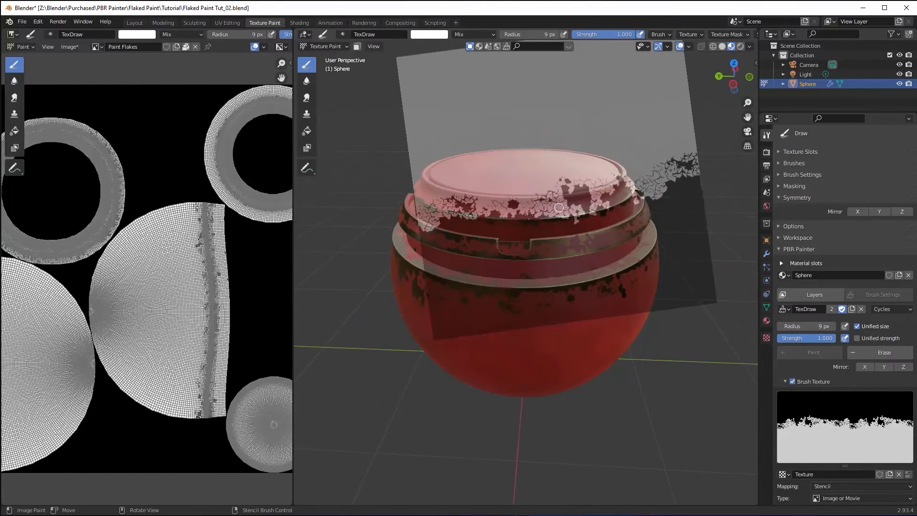
{"action": "middle_click_drag", "start_coordinate": [488, 215], "coordinate": [511, 215]}
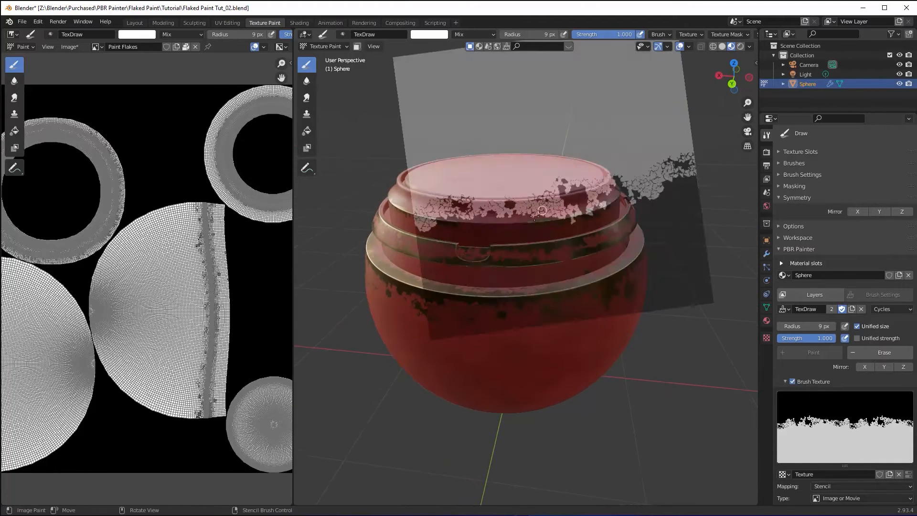
{"action": "right_click_drag", "start_coordinate": [511, 214], "coordinate": [457, 218]}
Carry the flakes above the upper tier's edge around the rest of the jar, shifting and rotating the stencil to fit.
{"action": "middle_click_drag", "start_coordinate": [512, 224], "coordinate": [503, 225]}
{"action": "right_click_drag", "start_coordinate": [503, 225], "coordinate": [503, 226]}
{"action": "middle_click_drag", "start_coordinate": [503, 227], "coordinate": [529, 239]}
{"action": "right_click_drag", "start_coordinate": [529, 238], "coordinate": [597, 223]}
{"action": "right_click_drag", "start_coordinate": [597, 222], "coordinate": [526, 246], "text": "ctrl"}
{"action": "middle_click_drag", "start_coordinate": [526, 246], "coordinate": [528, 246]}
{"action": "middle_click_drag", "start_coordinate": [463, 244], "coordinate": [488, 248]}
{"action": "right_click_drag", "start_coordinate": [488, 247], "coordinate": [510, 254]}
{"action": "middle_click_drag", "start_coordinate": [511, 254], "coordinate": [553, 202]}
{"action": "right_click_drag", "start_coordinate": [668, 166], "coordinate": [567, 202]}
{"action": "middle_click_drag", "start_coordinate": [583, 188], "coordinate": [520, 220]}
{"action": "right_click_drag", "start_coordinate": [534, 221], "coordinate": [462, 224], "text": "ctrl"}
From above, align the stencil with the lid's rim and paint chipped flakes along the first sections of its top surface.
{"action": "middle_click_drag", "start_coordinate": [526, 205], "coordinate": [523, 265]}
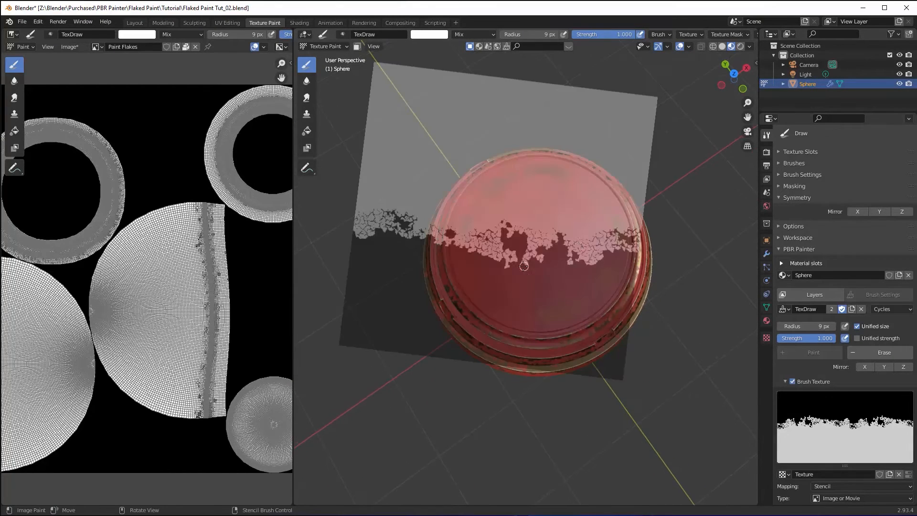
{"action": "right_click_drag", "start_coordinate": [579, 238], "coordinate": [547, 311]}
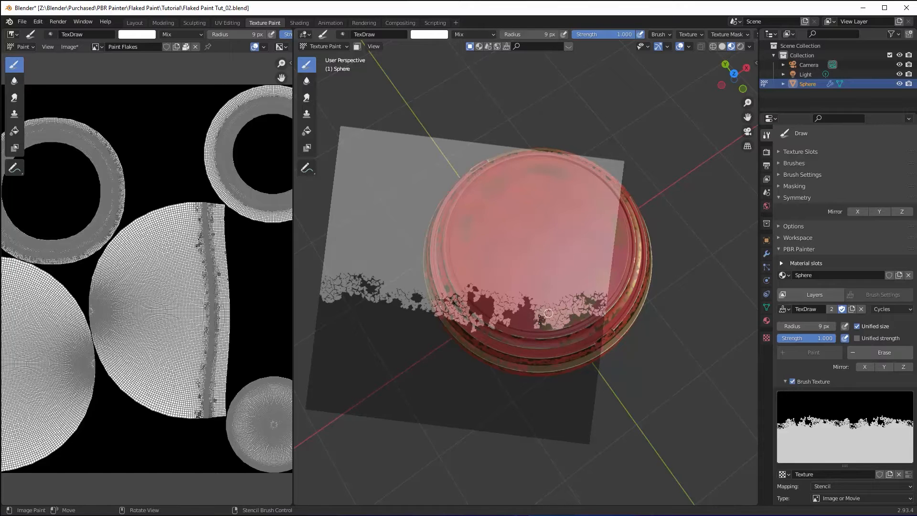
{"action": "left_click_drag", "start_coordinate": [548, 313], "coordinate": [522, 325]}
{"action": "mouse_move", "coordinate": [553, 325]}
{"action": "middle_mouse_down"}
{"action": "mouse_move", "coordinate": [602, 304]}
{"action": "mouse_move", "coordinate": [611, 328]}
{"action": "middle_mouse_up"}
{"action": "right_click_drag", "start_coordinate": [471, 276], "coordinate": [568, 295]}
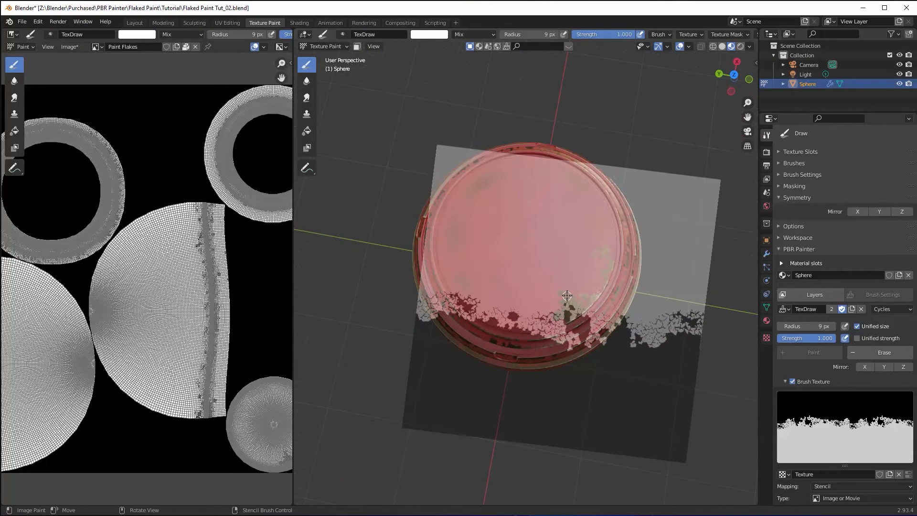
{"action": "left_click_drag", "start_coordinate": [497, 324], "coordinate": [533, 318]}
{"action": "right_click_drag", "start_coordinate": [596, 265], "coordinate": [558, 326], "text": "ctrl"}
{"action": "right_click_drag", "start_coordinate": [511, 296], "coordinate": [554, 310], "text": "ctrl"}
Rotate the stencil around the lid's top and paint flakes along the remaining sections of its outer edge.
{"action": "middle_click_drag", "start_coordinate": [554, 309], "coordinate": [557, 306]}
{"action": "mouse_move", "coordinate": [558, 306]}
{"action": "right_mouse_down", "text": "ctrl"}
{"action": "mouse_move", "coordinate": [563, 217]}
{"action": "mouse_move", "coordinate": [622, 302]}
{"action": "right_mouse_up", "text": "ctrl"}
{"action": "mouse_move", "coordinate": [557, 194]}
{"action": "left_mouse_down"}
{"action": "mouse_move", "coordinate": [605, 218]}
{"action": "mouse_move", "coordinate": [616, 261]}
{"action": "left_mouse_up"}
{"action": "right_click_drag", "start_coordinate": [618, 284], "coordinate": [533, 173], "text": "ctrl"}
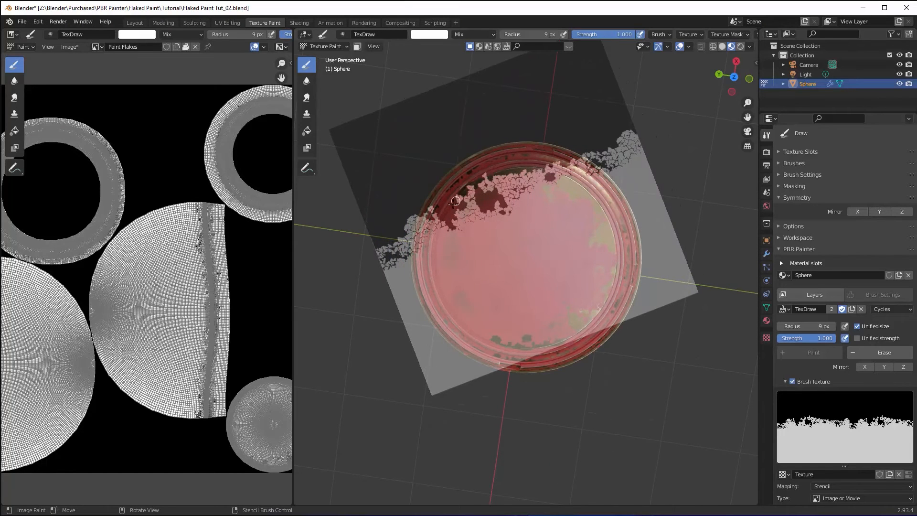
{"action": "right_click_drag", "start_coordinate": [450, 227], "coordinate": [511, 149], "text": "ctrl"}
{"action": "right_click_drag", "start_coordinate": [625, 237], "coordinate": [573, 238], "text": "ctrl"}
{"action": "right_click_drag", "start_coordinate": [556, 237], "coordinate": [485, 241]}
{"action": "mouse_move", "coordinate": [462, 317]}
{"action": "left_mouse_down"}
{"action": "mouse_move", "coordinate": [482, 337]}
{"action": "mouse_move", "coordinate": [485, 321]}
{"action": "left_mouse_up"}
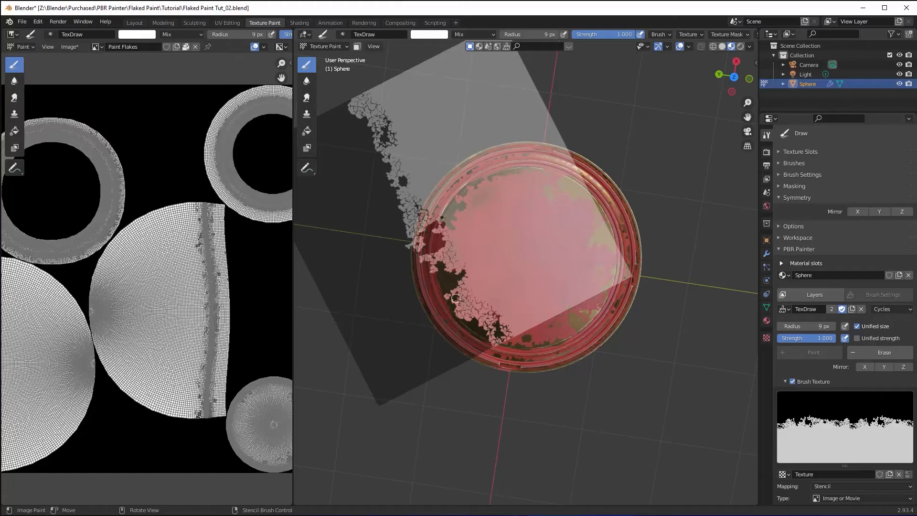
{"action": "mouse_move", "coordinate": [442, 241]}
{"action": "middle_mouse_down"}
{"action": "mouse_move", "coordinate": [536, 247]}
{"action": "mouse_move", "coordinate": [542, 182]}
{"action": "middle_mouse_up"}
Turn off the brush texture and switch the brush to erase.
{"action": "left_click", "coordinate": [792, 381]}
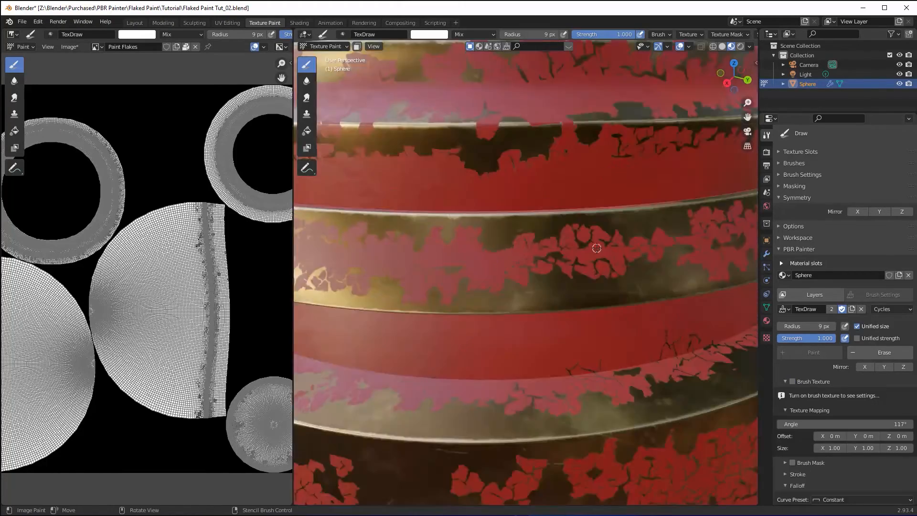
{"action": "scroll", "coordinate": [596, 243], "scroll_direction": "down", "scroll_amount": 4}
{"action": "mouse_move", "coordinate": [595, 244]}
{"action": "middle_mouse_down"}
{"action": "mouse_move", "coordinate": [588, 262]}
{"action": "mouse_move", "coordinate": [533, 286]}
{"action": "mouse_move", "coordinate": [568, 265]}
{"action": "mouse_move", "coordinate": [647, 184]}
{"action": "mouse_move", "coordinate": [483, 225]}
{"action": "middle_mouse_up"}
{"action": "left_click", "coordinate": [879, 352]}
{"action": "scroll", "coordinate": [874, 470], "scroll_direction": "down", "scroll_amount": 1}
{"action": "left_click", "coordinate": [876, 479]}
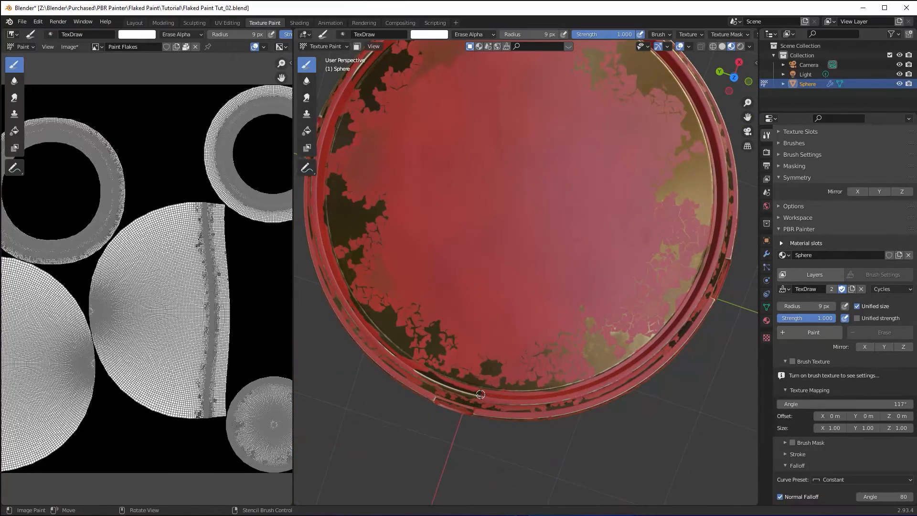
Run the erase brush along the lid's raised rim edge to wear it down to bare metal.
{"action": "mouse_move", "coordinate": [487, 395]}
{"action": "middle_mouse_down"}
{"action": "mouse_move", "coordinate": [426, 335]}
{"action": "mouse_move", "coordinate": [414, 345]}
{"action": "middle_mouse_up"}
{"action": "scroll", "coordinate": [612, 221], "scroll_direction": "up", "scroll_amount": 3}
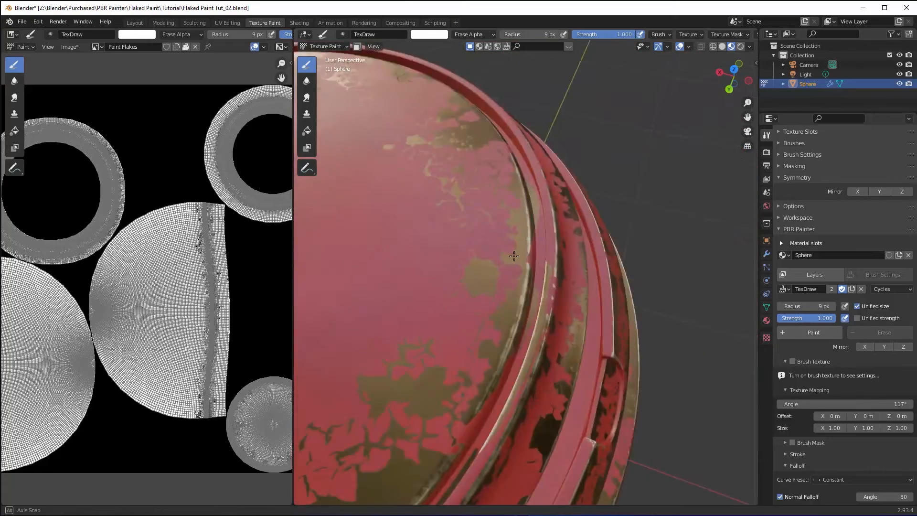
{"action": "middle_click_drag", "start_coordinate": [612, 221], "coordinate": [678, 229]}
{"action": "left_click_drag", "start_coordinate": [592, 234], "coordinate": [421, 195]}
{"action": "middle_click_drag", "start_coordinate": [422, 195], "coordinate": [614, 212]}
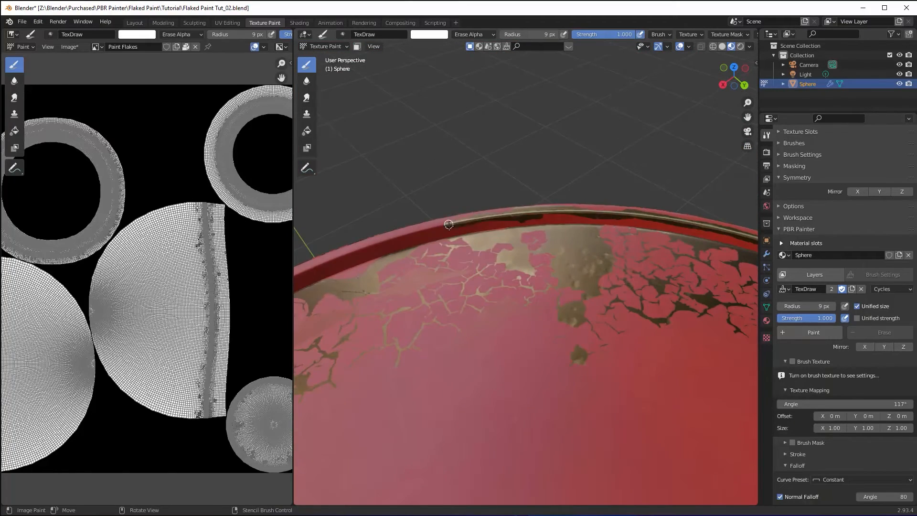
{"action": "middle_click_drag", "start_coordinate": [448, 221], "coordinate": [607, 226]}
{"action": "middle_click_drag", "start_coordinate": [497, 215], "coordinate": [470, 205]}
{"action": "scroll", "coordinate": [600, 148], "scroll_direction": "down", "scroll_amount": 5}
{"action": "scroll", "coordinate": [844, 402], "scroll_direction": "up", "scroll_amount": 1}
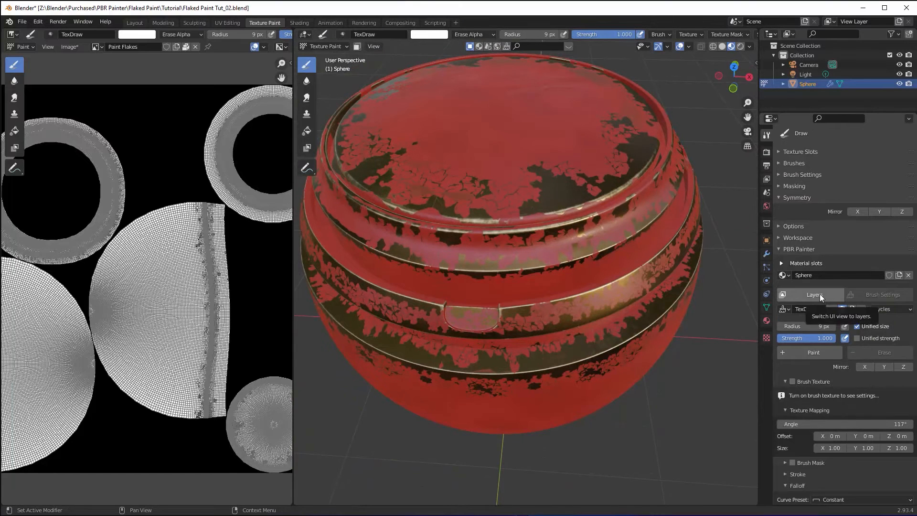
Switch PBR Painter to the layers view and bring up the Paint Flakes layer mask settings.
{"action": "left_click", "coordinate": [818, 294]}
{"action": "scroll", "coordinate": [836, 373], "scroll_direction": "down", "scroll_amount": 20}
{"action": "middle_click_drag", "start_coordinate": [556, 232], "coordinate": [468, 208]}
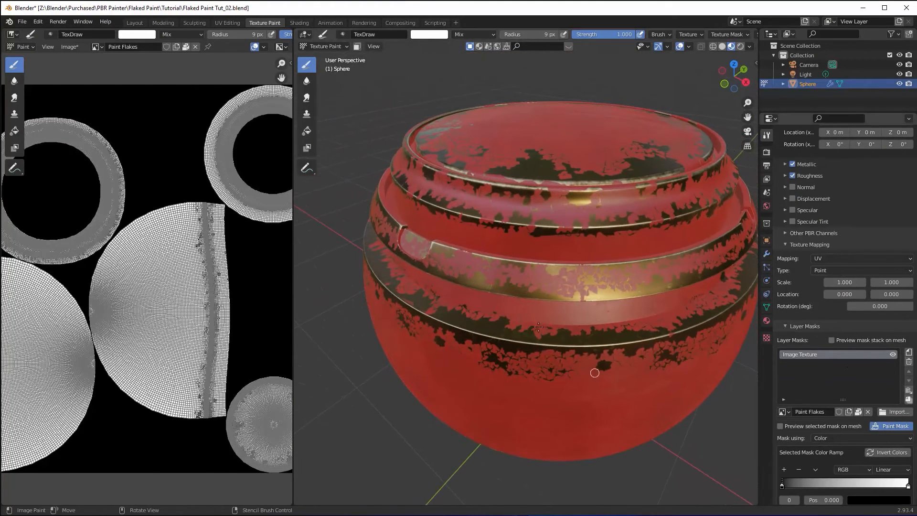
Inspect the flaking around the lid and rims, turn off mask painting for the Paint Flakes mask and save the file.
{"action": "middle_click_drag", "start_coordinate": [530, 311], "coordinate": [554, 315]}
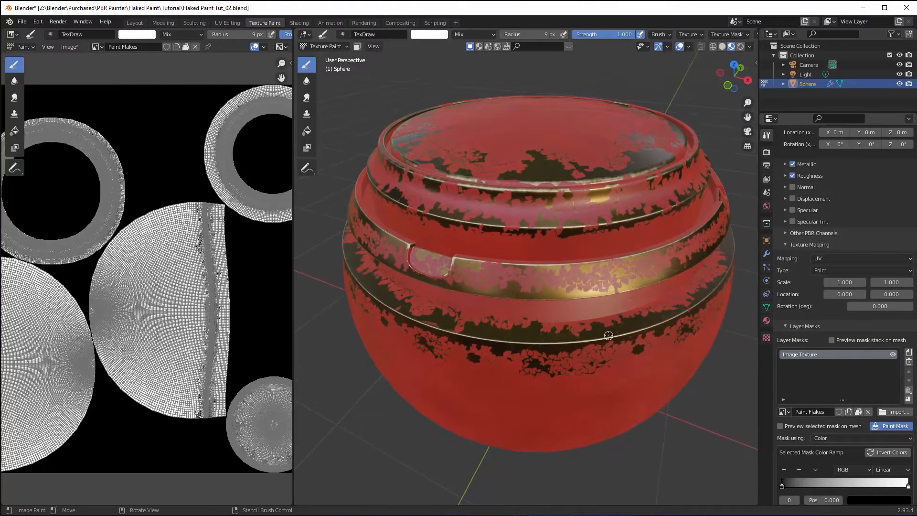
{"action": "mouse_move", "coordinate": [594, 270]}
{"action": "middle_mouse_down"}
{"action": "mouse_move", "coordinate": [543, 267]}
{"action": "mouse_move", "coordinate": [540, 255]}
{"action": "mouse_move", "coordinate": [540, 266]}
{"action": "middle_mouse_up"}
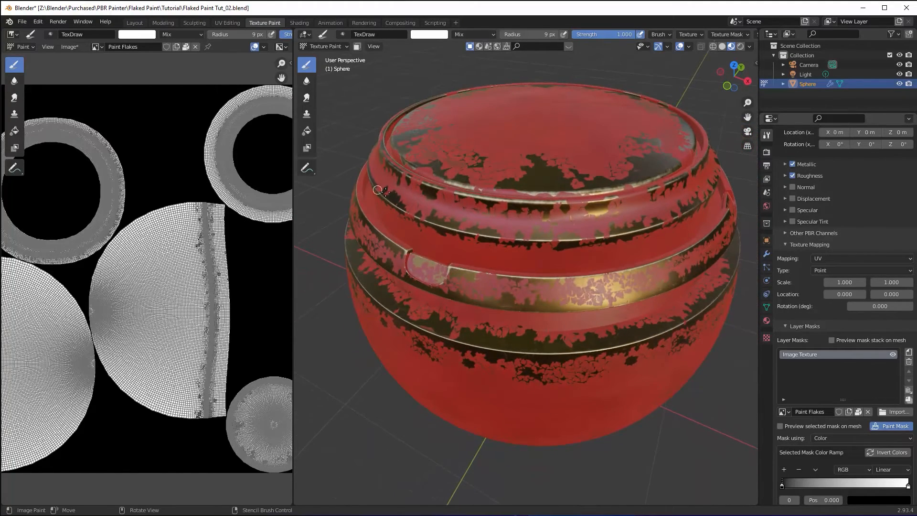
{"action": "middle_click_drag", "start_coordinate": [385, 192], "coordinate": [365, 124]}
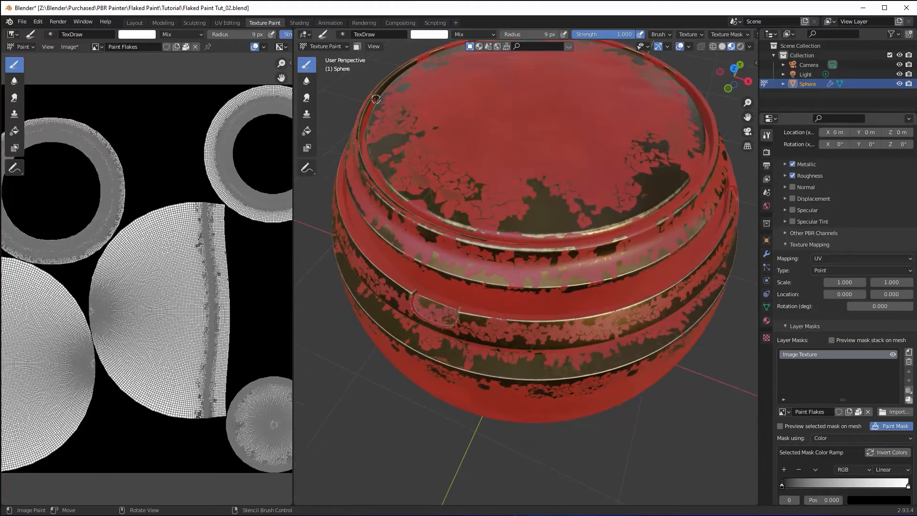
{"action": "middle_click_drag", "start_coordinate": [401, 201], "coordinate": [536, 295]}
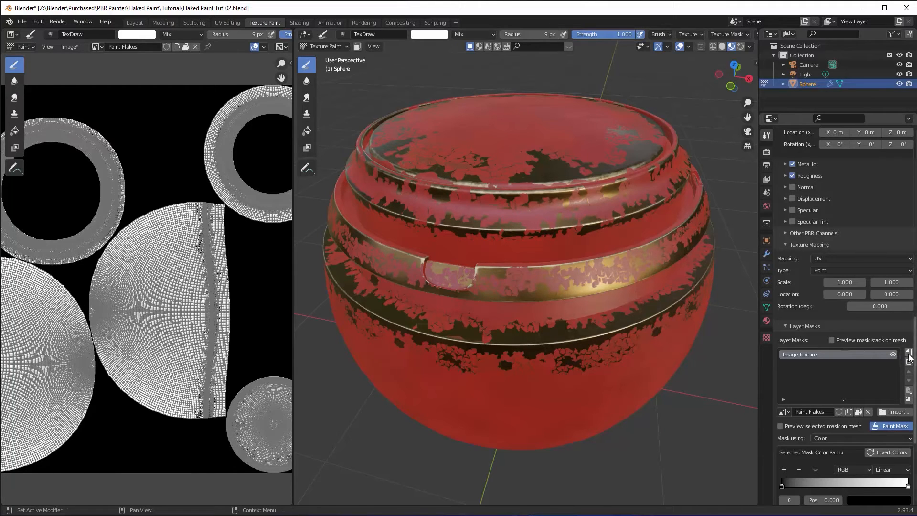
{"action": "left_click", "coordinate": [890, 426]}
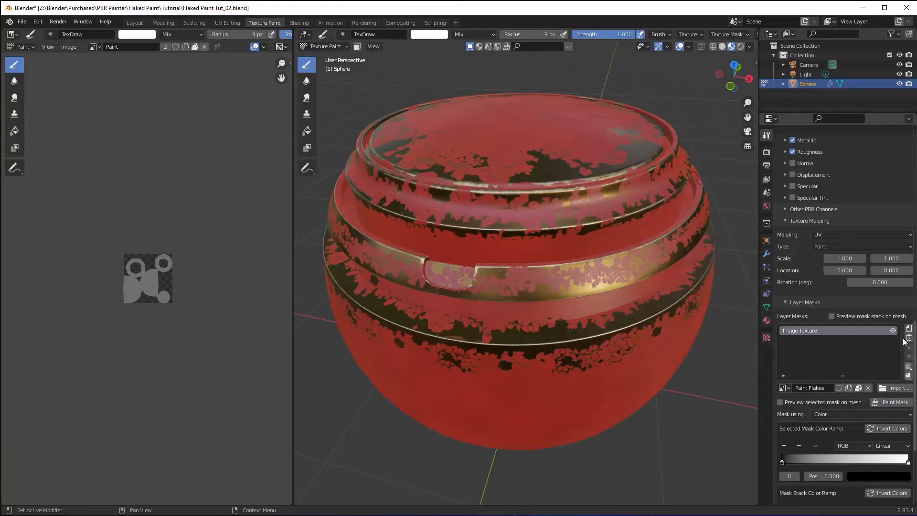
{"action": "key", "text": "ctrl+s"}
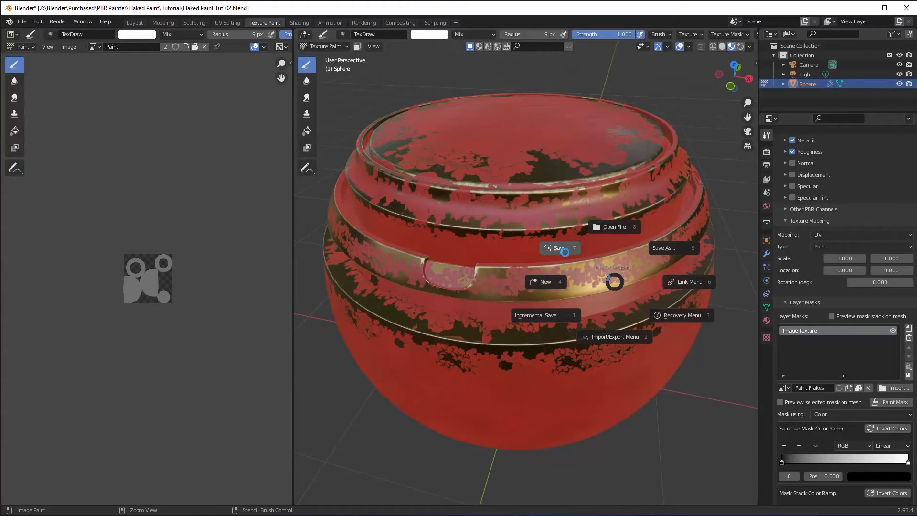
{"action": "left_click", "coordinate": [565, 248]}
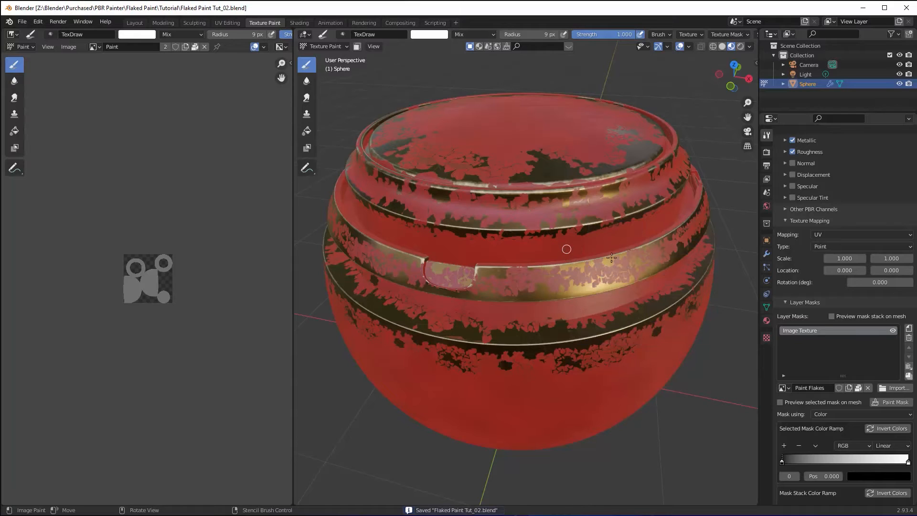
Add an Ambient Occlusion (Cycles) layer mask and preview it on the mesh in rendered shading.
{"action": "left_click", "coordinate": [908, 329]}
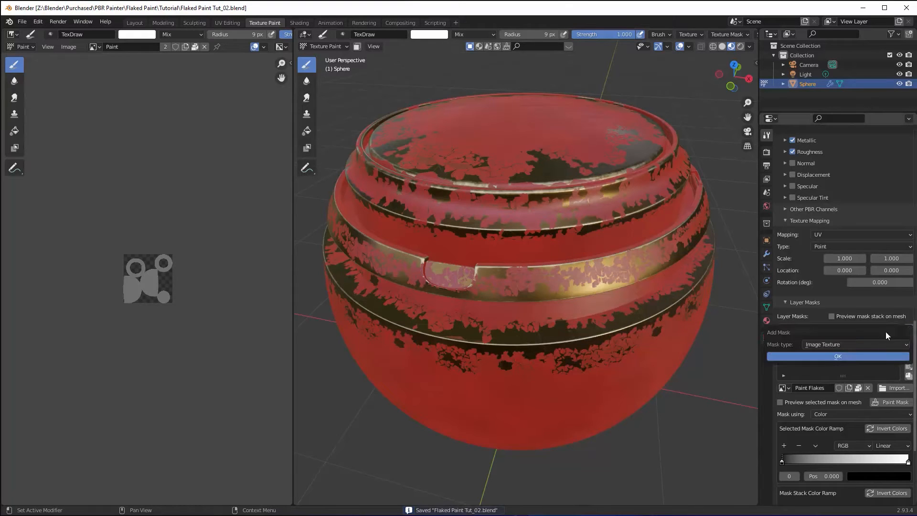
{"action": "left_click", "coordinate": [849, 344]}
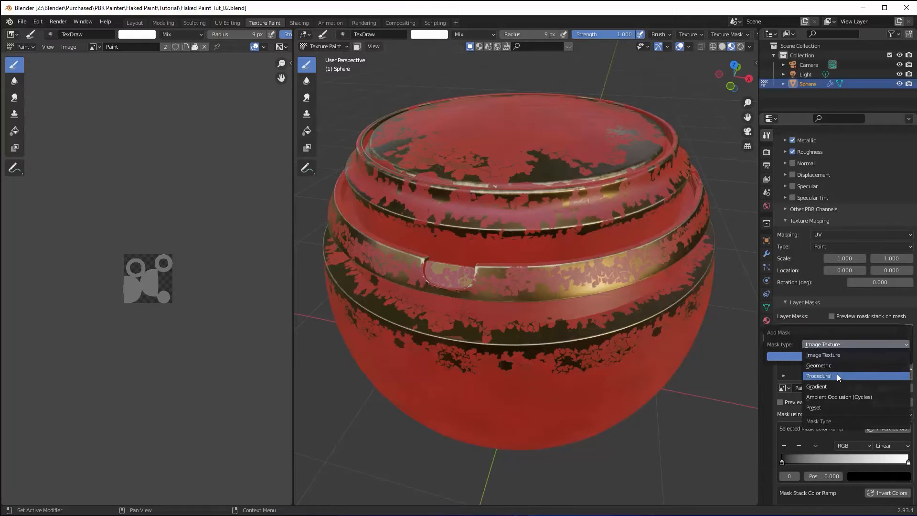
{"action": "left_click", "coordinate": [838, 395]}
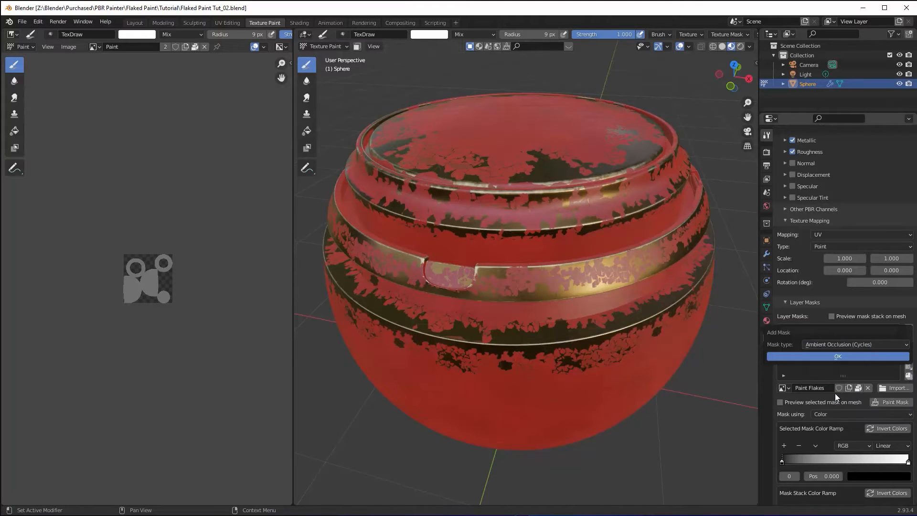
{"action": "left_click", "coordinate": [839, 357]}
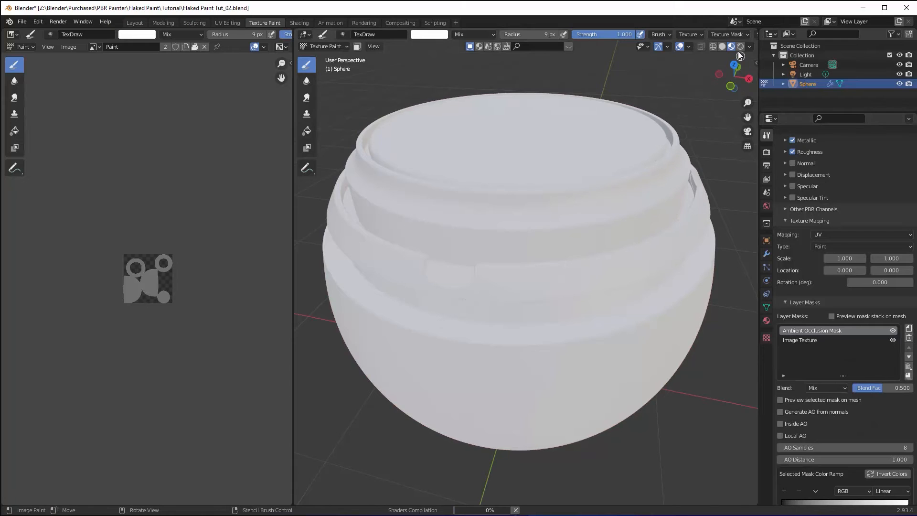
{"action": "left_click", "coordinate": [740, 47]}
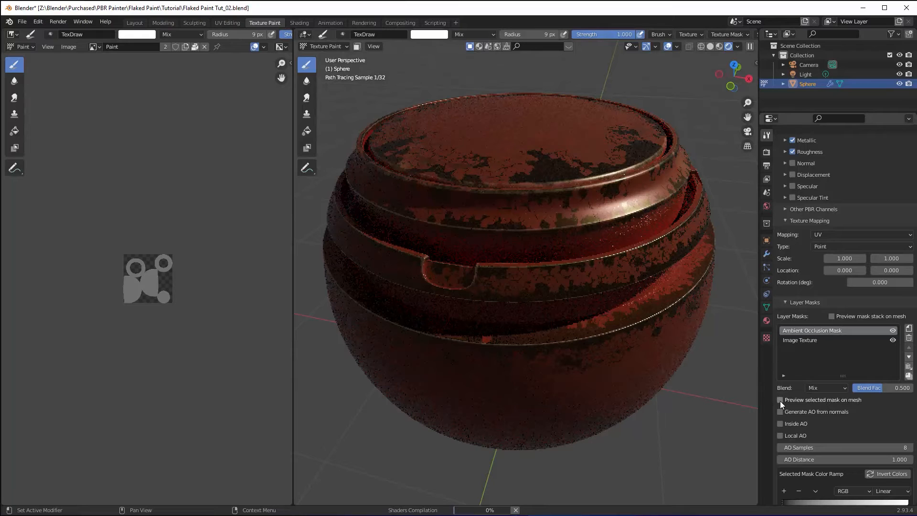
{"action": "left_click", "coordinate": [780, 399]}
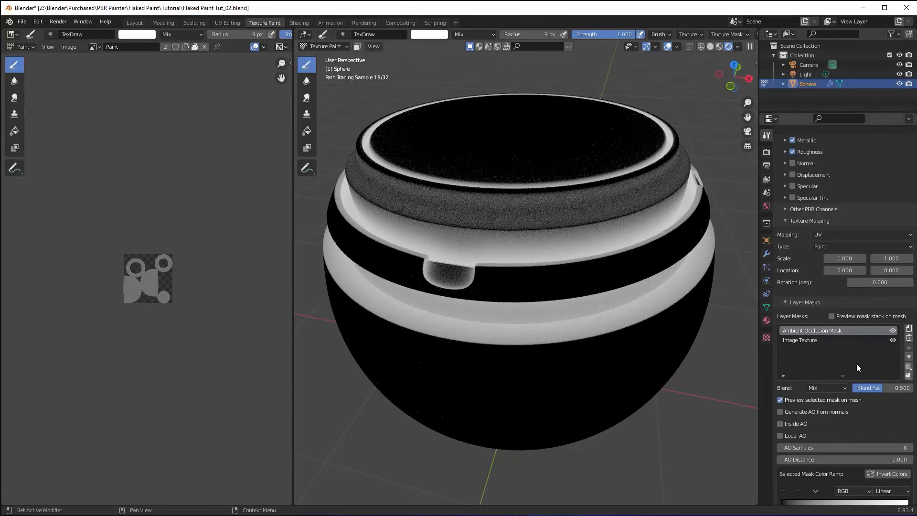
Set the mask's AO Distance to 0.050 and move its colour ramp's black stop to about 0.296.
{"action": "scroll", "coordinate": [850, 466], "scroll_direction": "down", "scroll_amount": 2}
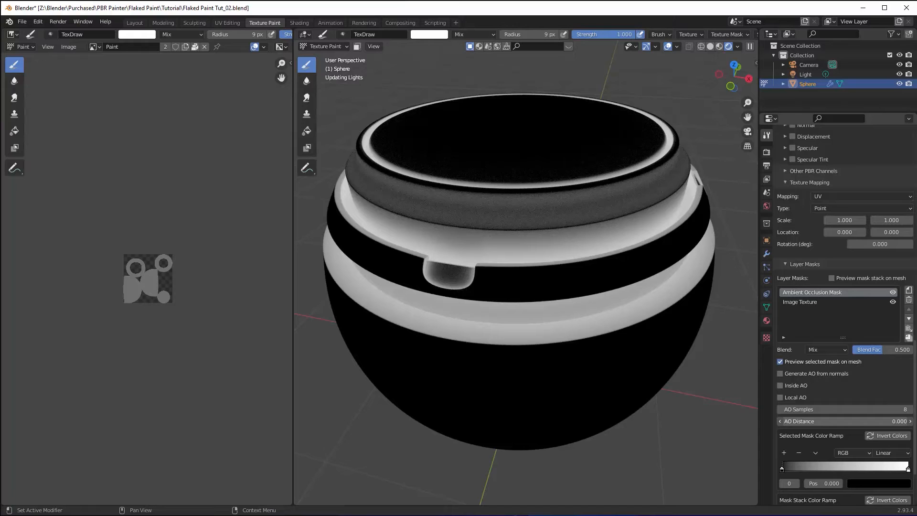
{"action": "left_click_drag", "start_coordinate": [883, 421], "coordinate": [891, 421]}
{"action": "left_click", "coordinate": [893, 420]}
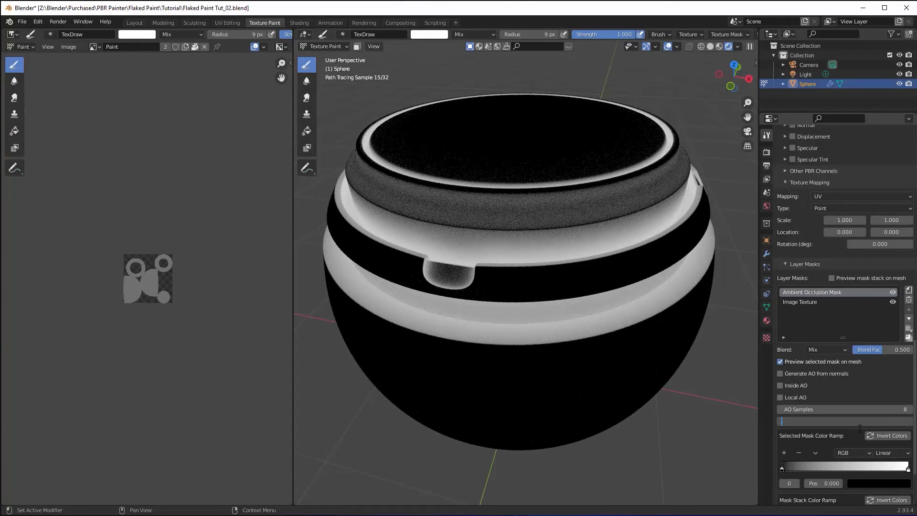
{"action": "key", "text": "Return"}
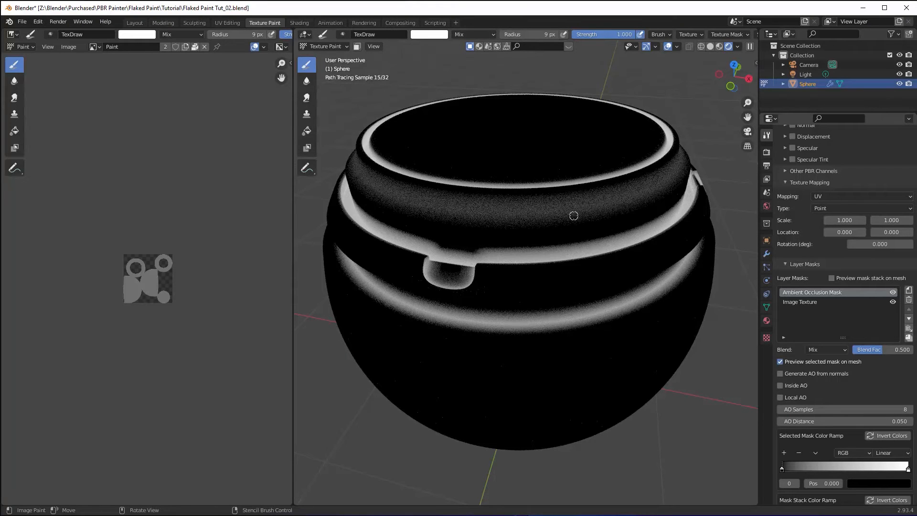
{"action": "middle_click_drag", "start_coordinate": [559, 209], "coordinate": [563, 213]}
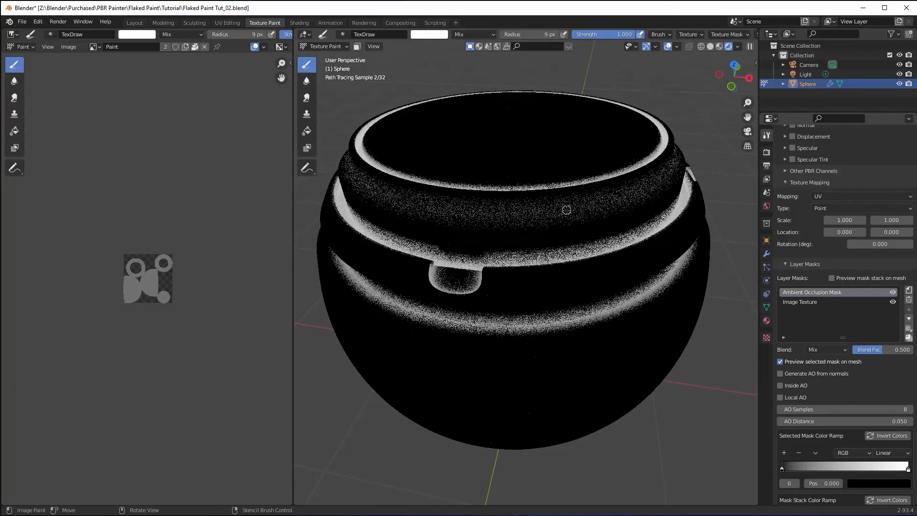
{"action": "left_click_drag", "start_coordinate": [782, 469], "coordinate": [821, 470]}
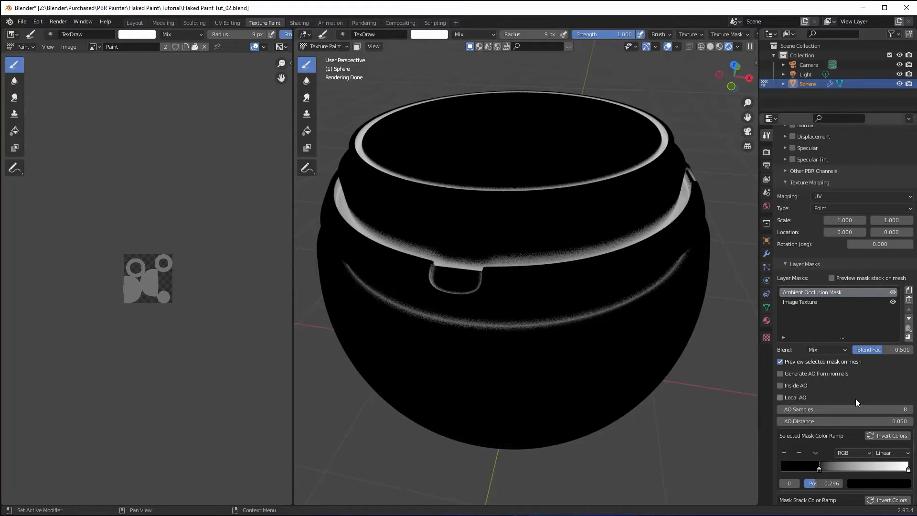
Hide the Image Texture mask and merge the visible ambient occlusion mask into a 4096 × 4096 baked mask named AO Extra.
{"action": "left_click", "coordinate": [892, 303]}
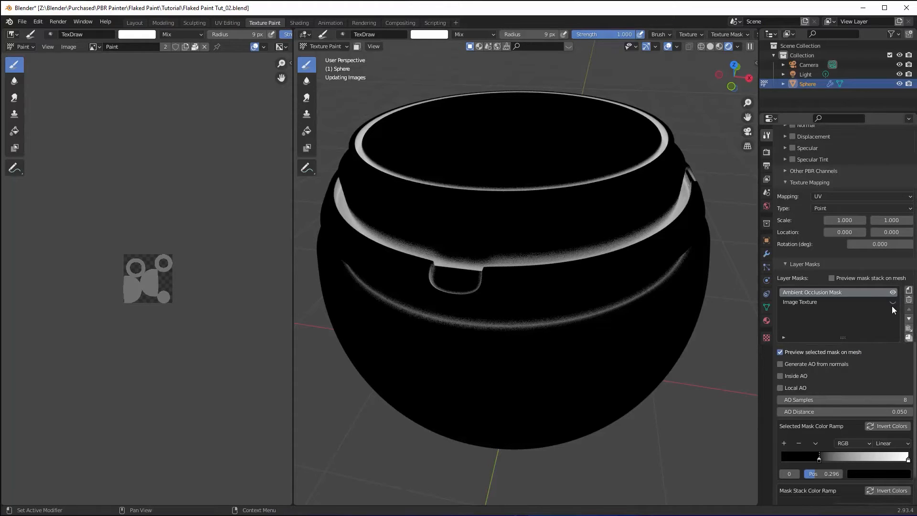
{"action": "left_click", "coordinate": [909, 338]}
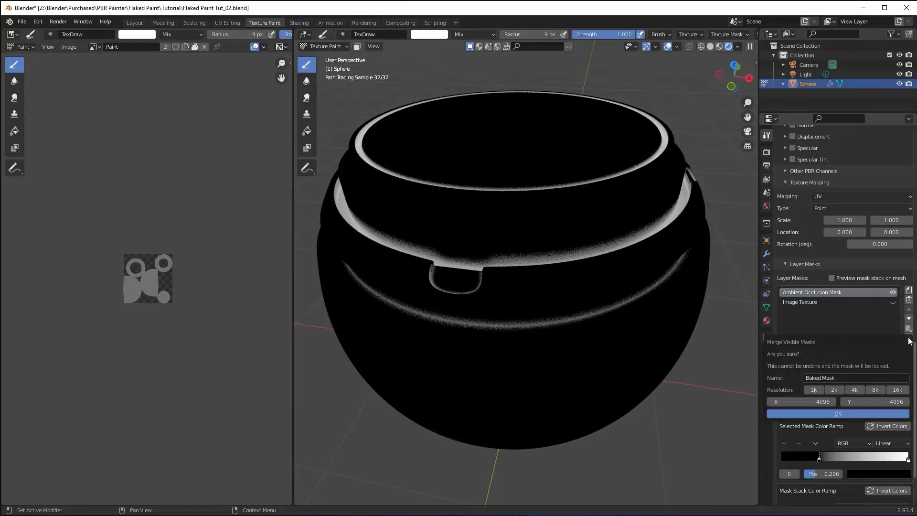
{"action": "left_click", "coordinate": [841, 377]}
{"action": "type", "text": "AO"}
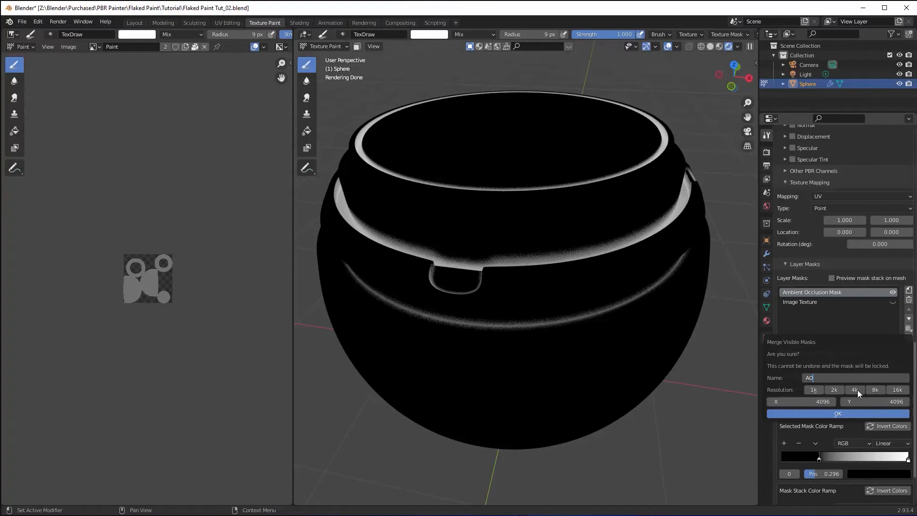
{"action": "left_click", "coordinate": [849, 411]}
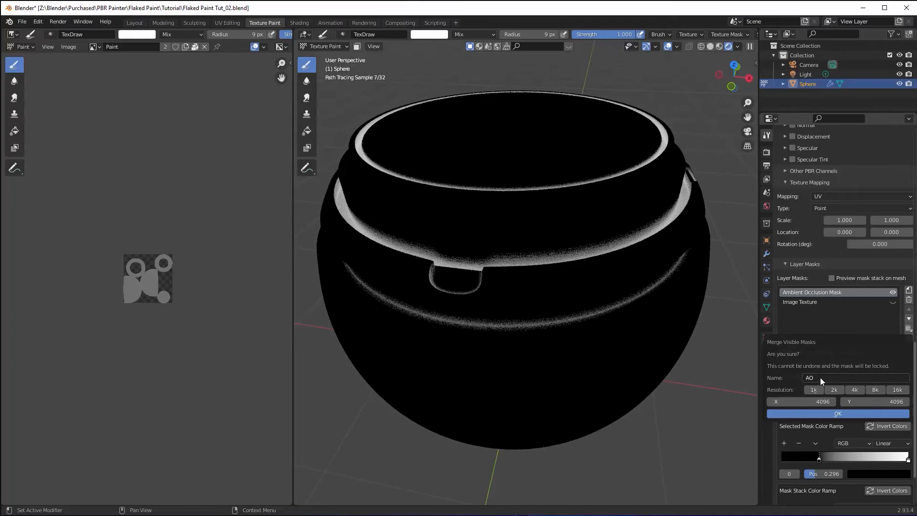
{"action": "left_click", "coordinate": [821, 377]}
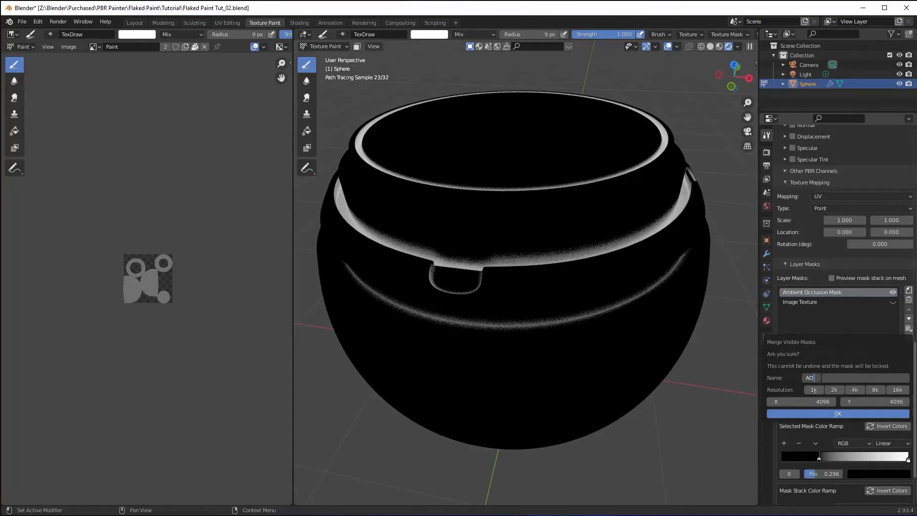
{"action": "type", "text": "Extra"}
{"action": "left_click", "coordinate": [852, 413]}
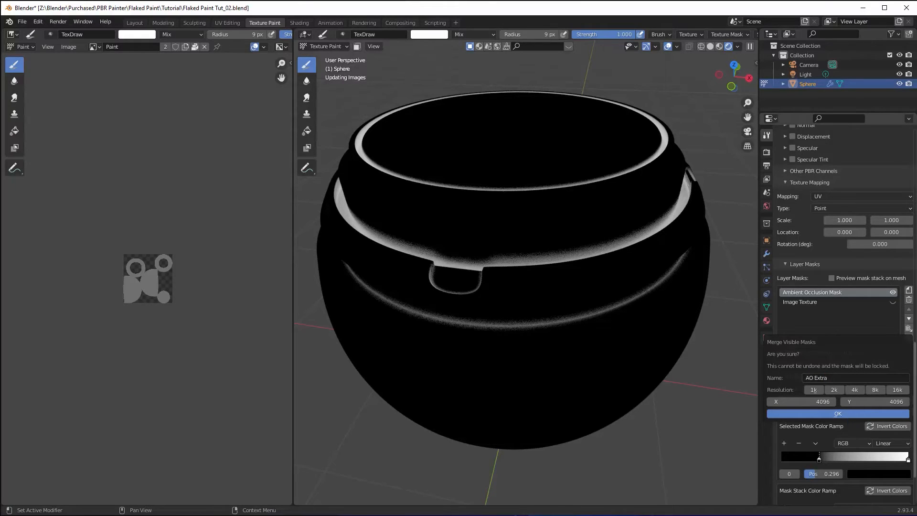
{"action": "left_click", "coordinate": [850, 413]}
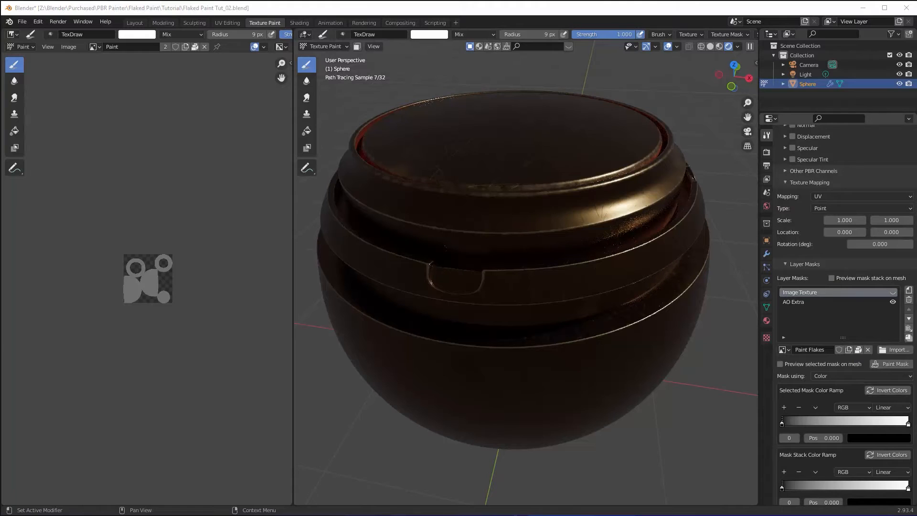
Switch the viewport to material preview shading and preview the baked AO Extra mask on the mesh.
{"action": "left_click", "coordinate": [719, 46]}
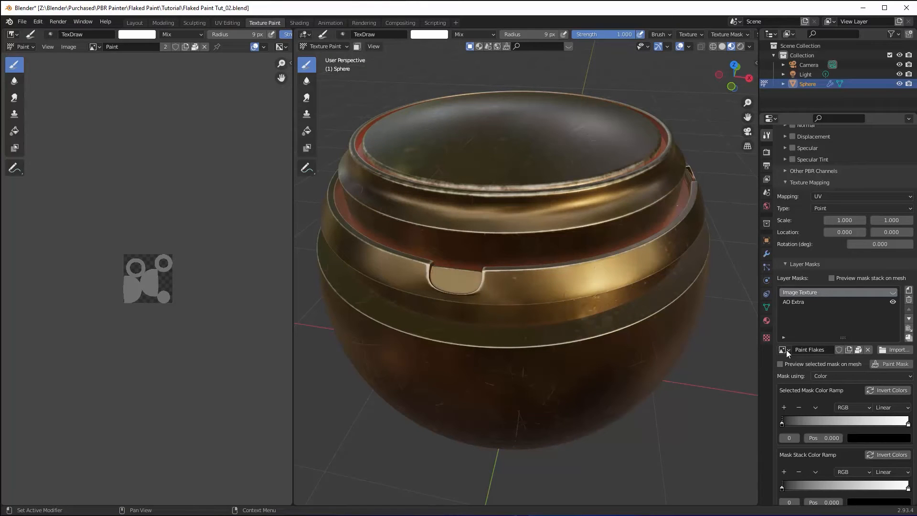
{"action": "left_click", "coordinate": [892, 293]}
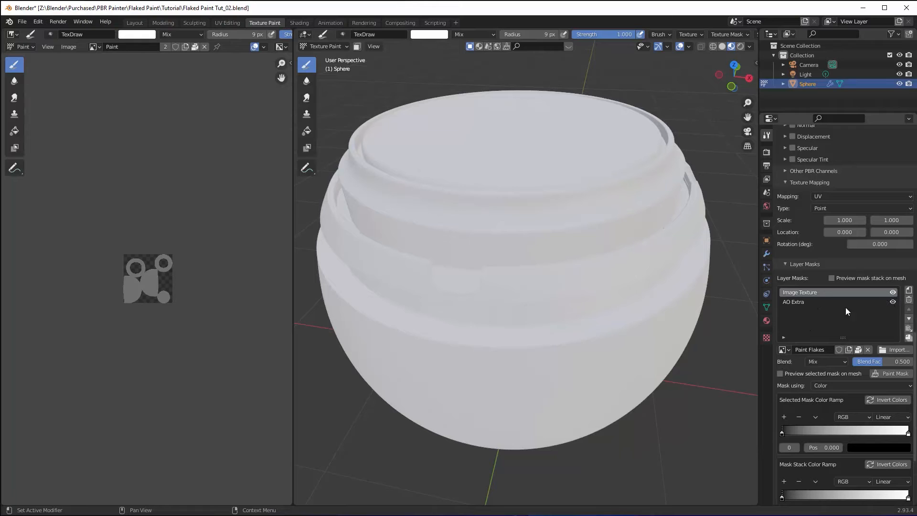
{"action": "left_click", "coordinate": [804, 302]}
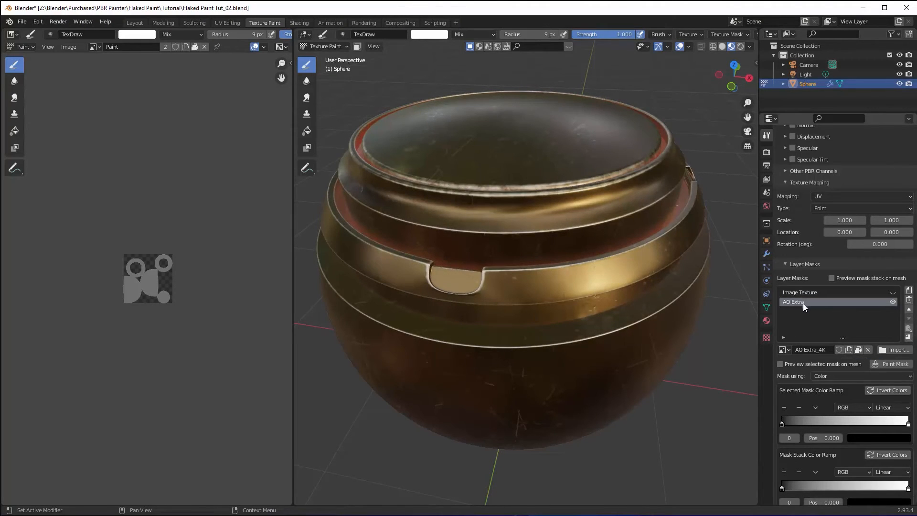
{"action": "left_click", "coordinate": [781, 364]}
{"action": "middle_click_drag", "start_coordinate": [692, 303], "coordinate": [694, 298]}
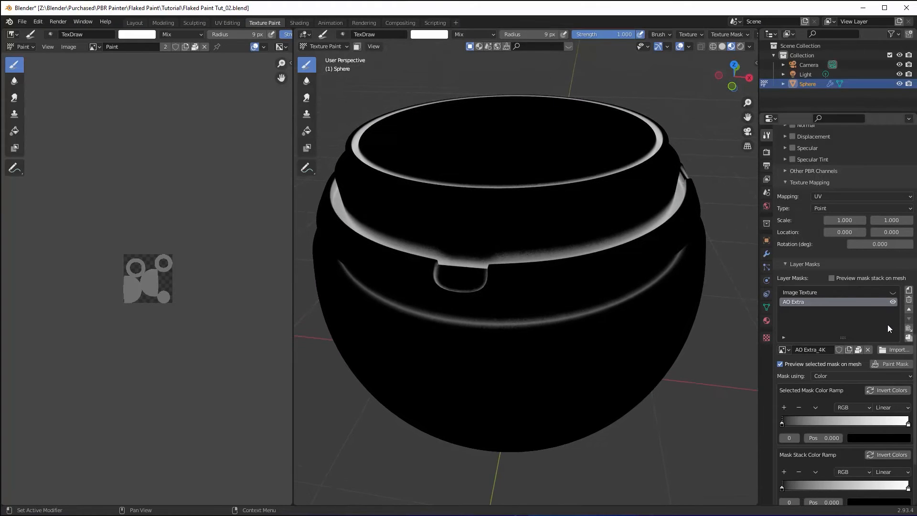
Show the Image Texture mask instead of AO Extra and preview its paint flakes on the mesh.
{"action": "left_click", "coordinate": [893, 293]}
{"action": "left_click", "coordinate": [892, 291]}
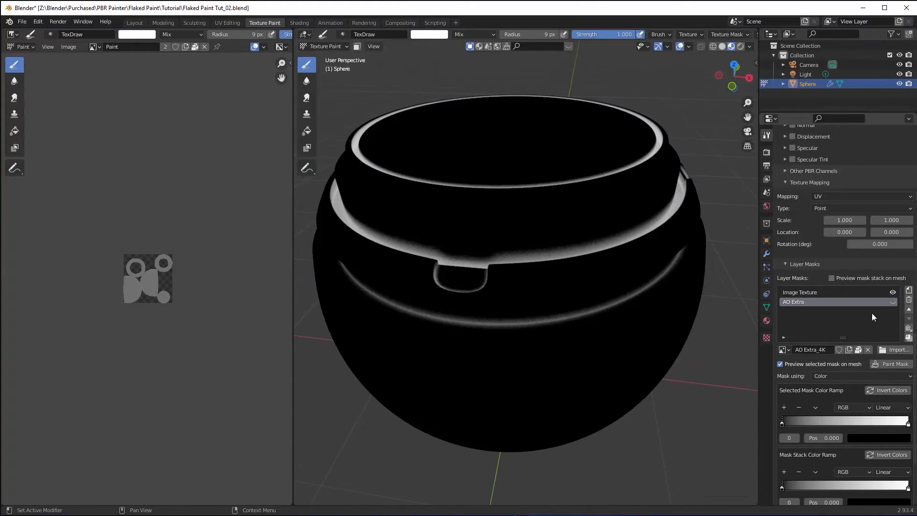
{"action": "left_click", "coordinate": [835, 292]}
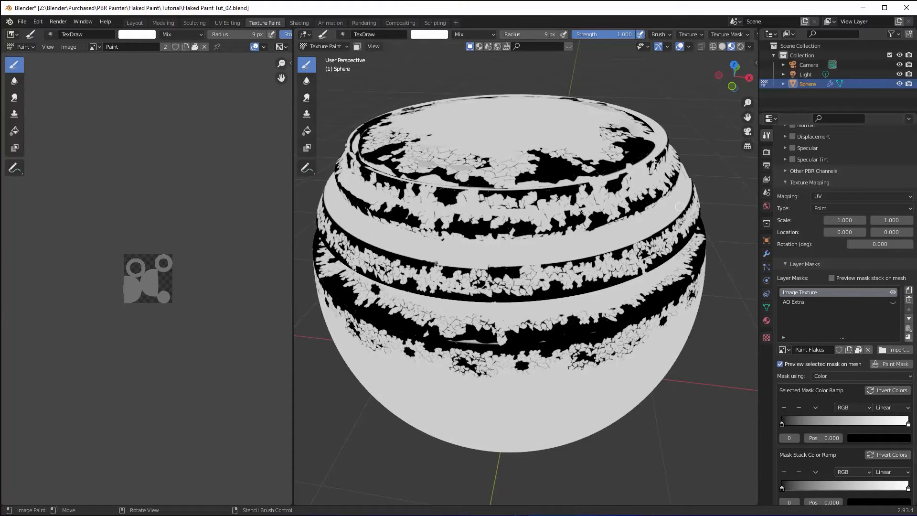
{"action": "middle_click_drag", "start_coordinate": [656, 159], "coordinate": [642, 175]}
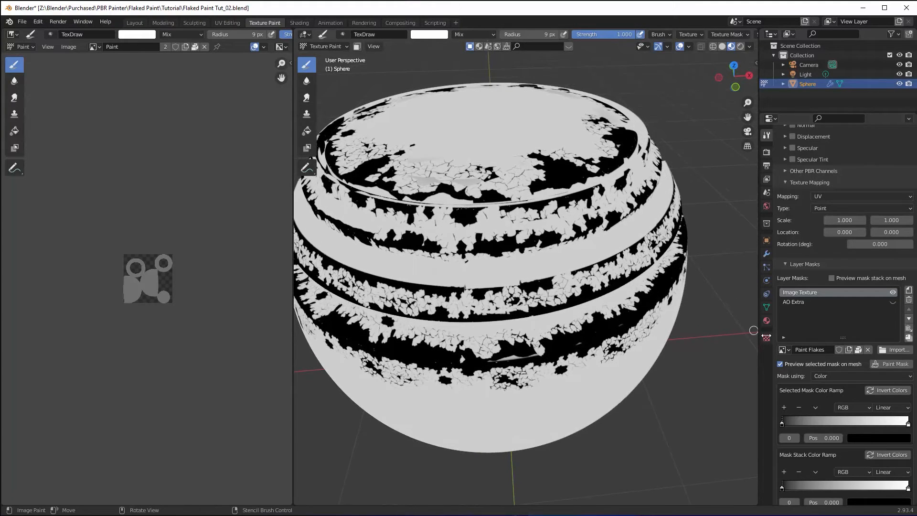
Make AO Extra the only visible mask again and refresh its preview on the mesh.
{"action": "left_click", "coordinate": [801, 302]}
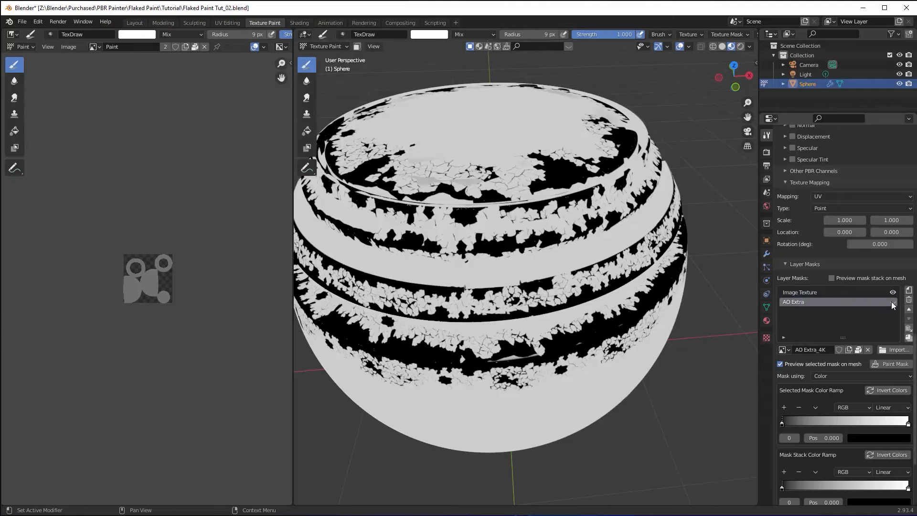
{"action": "left_click", "coordinate": [892, 292]}
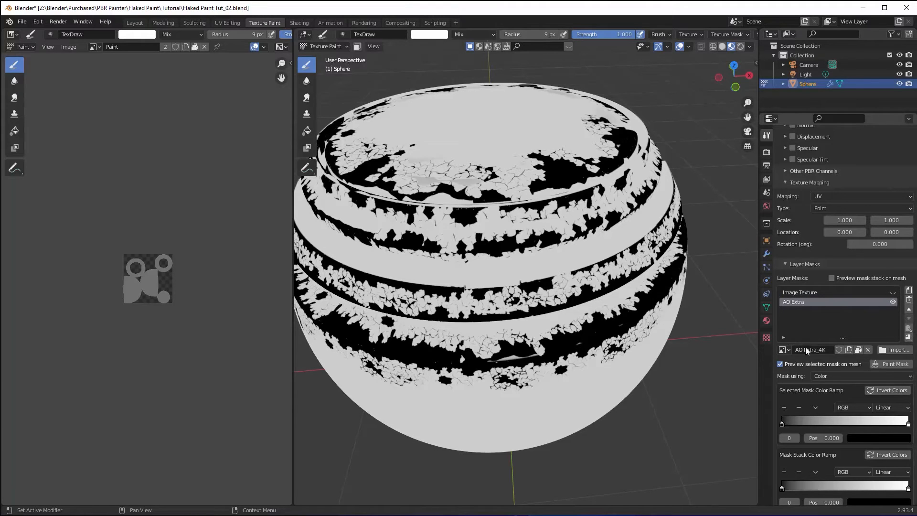
{"action": "left_click", "coordinate": [780, 364]}
{"action": "left_click", "coordinate": [780, 364]}
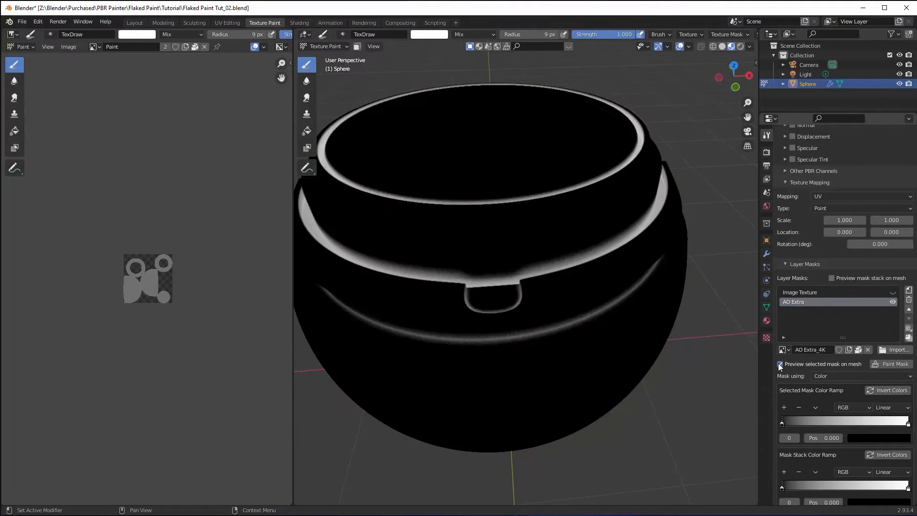
Invert the AO Extra mask's color ramp and set its white stop to 0.094 and its black stop to 0.495.
{"action": "middle_click_drag", "start_coordinate": [623, 158], "coordinate": [628, 156]}
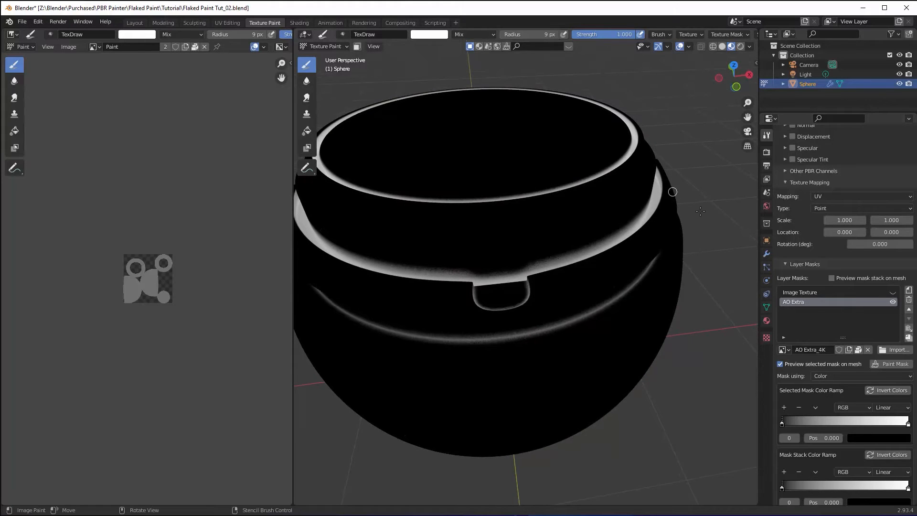
{"action": "scroll", "coordinate": [833, 343], "scroll_direction": "down", "scroll_amount": 1}
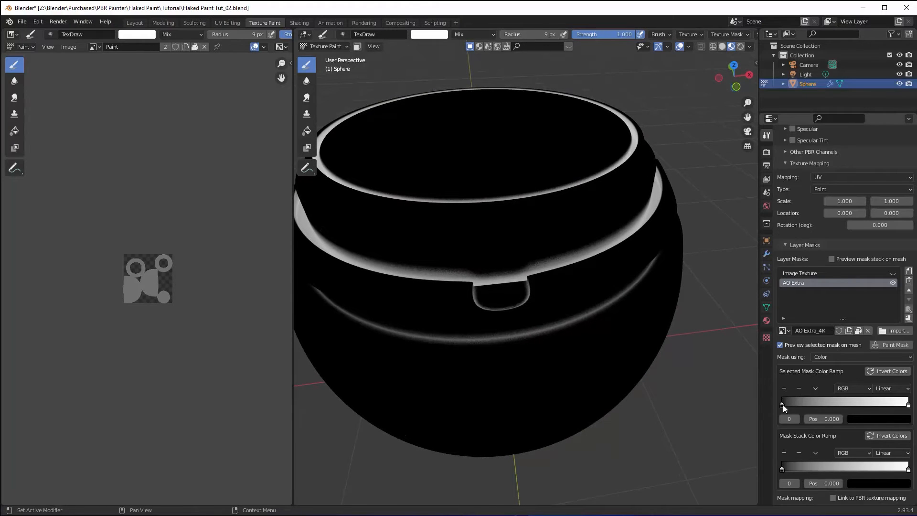
{"action": "mouse_move", "coordinate": [782, 406]}
{"action": "left_mouse_down"}
{"action": "mouse_move", "coordinate": [907, 404]}
{"action": "mouse_move", "coordinate": [794, 403]}
{"action": "left_mouse_up"}
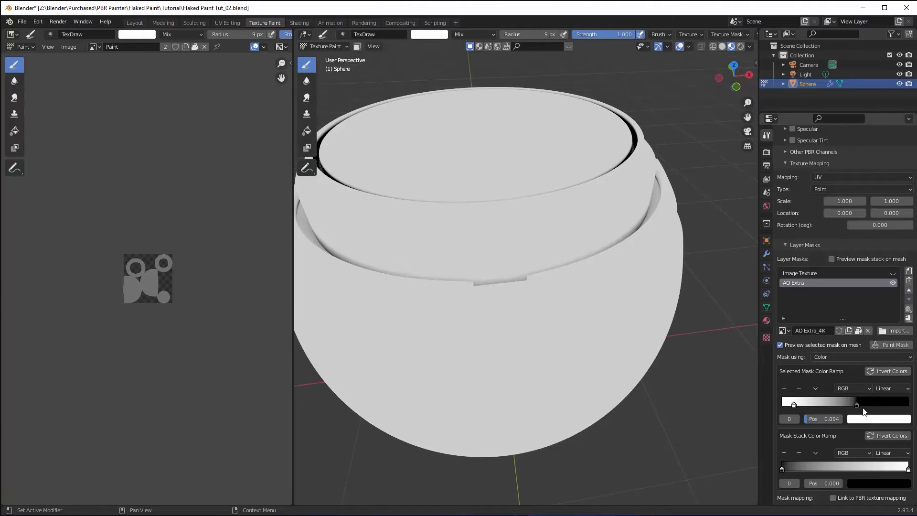
{"action": "left_click_drag", "start_coordinate": [856, 405], "coordinate": [844, 404]}
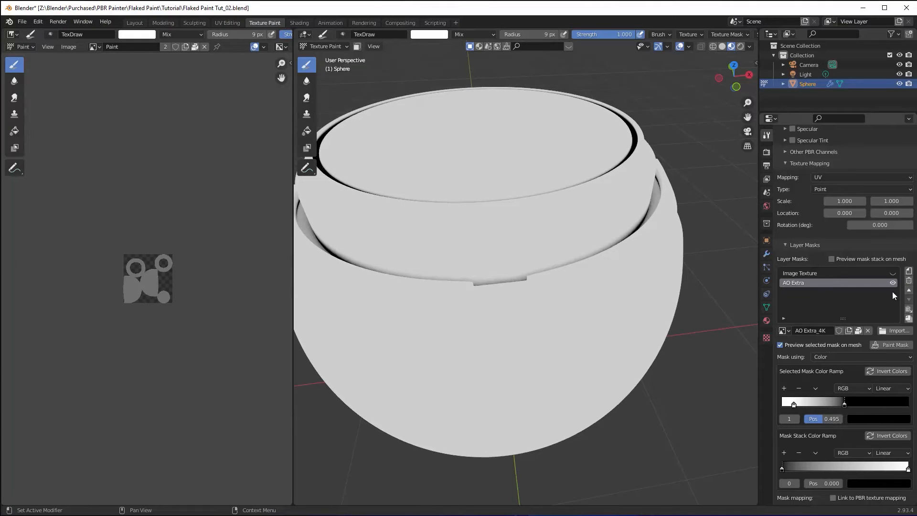
Move AO Extra above the visible Image Texture mask and blend it with Multiply at a factor of 1.000.
{"action": "left_click", "coordinate": [908, 290]}
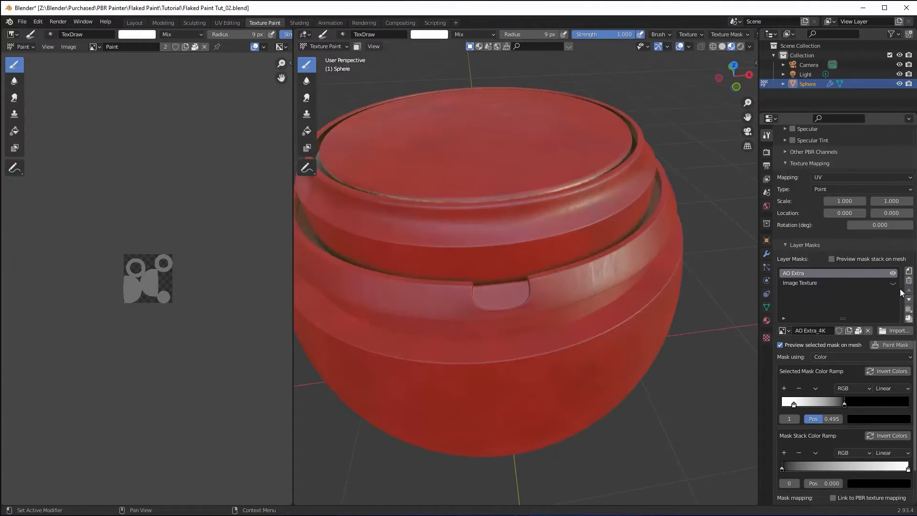
{"action": "left_click", "coordinate": [892, 283]}
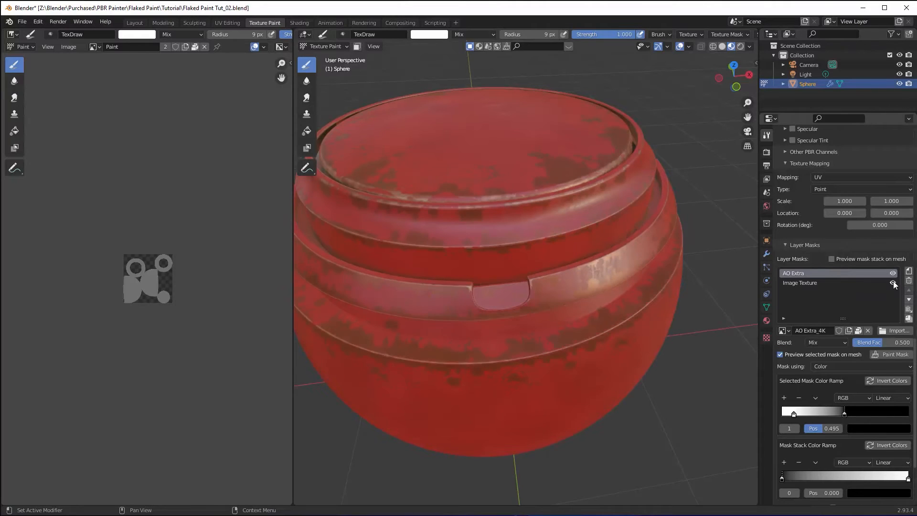
{"action": "left_click", "coordinate": [827, 342]}
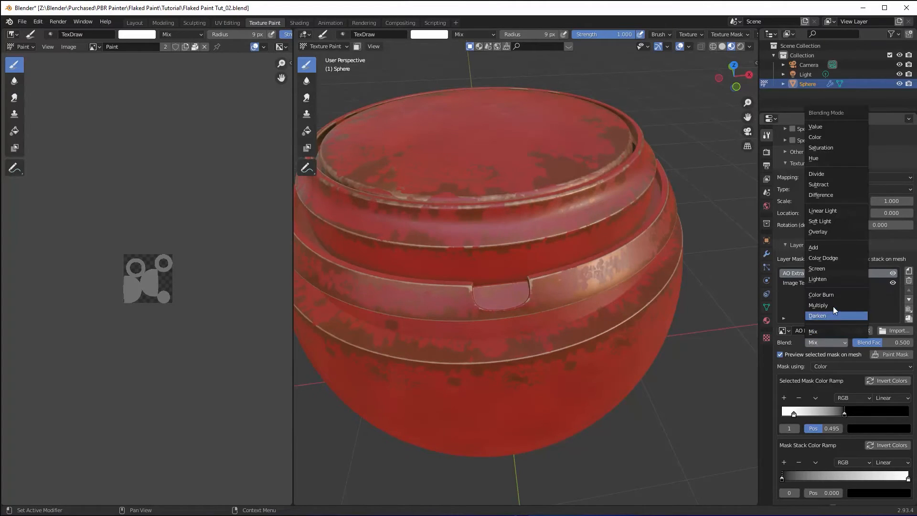
{"action": "left_click", "coordinate": [833, 308]}
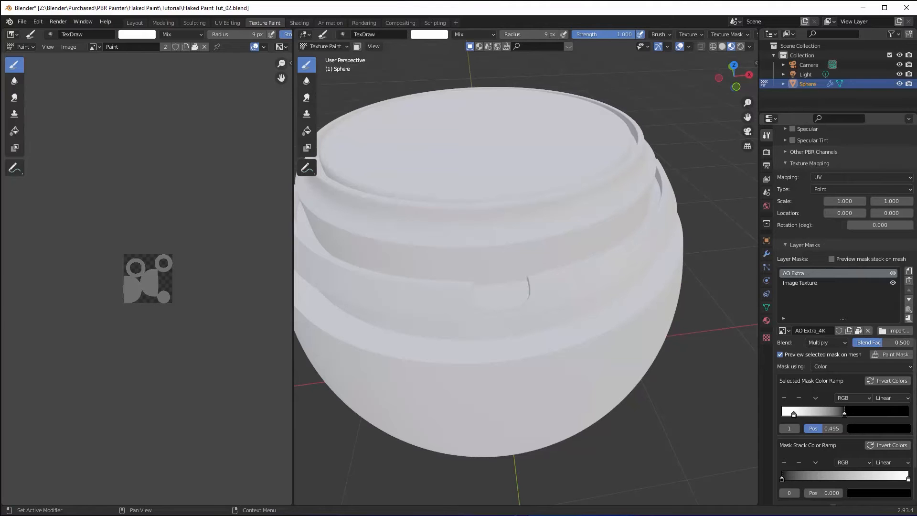
{"action": "left_click_drag", "start_coordinate": [877, 343], "coordinate": [909, 343]}
Examine the combined paint flakes and occlusion areas around the jar's lid, rim and bands from several angles.
{"action": "mouse_move", "coordinate": [615, 206]}
{"action": "middle_mouse_down"}
{"action": "mouse_move", "coordinate": [633, 227]}
{"action": "mouse_move", "coordinate": [659, 208]}
{"action": "mouse_move", "coordinate": [636, 201]}
{"action": "mouse_move", "coordinate": [676, 207]}
{"action": "mouse_move", "coordinate": [568, 224]}
{"action": "mouse_move", "coordinate": [549, 207]}
{"action": "middle_mouse_up"}
{"action": "scroll", "coordinate": [655, 206], "scroll_direction": "up", "scroll_amount": 3}
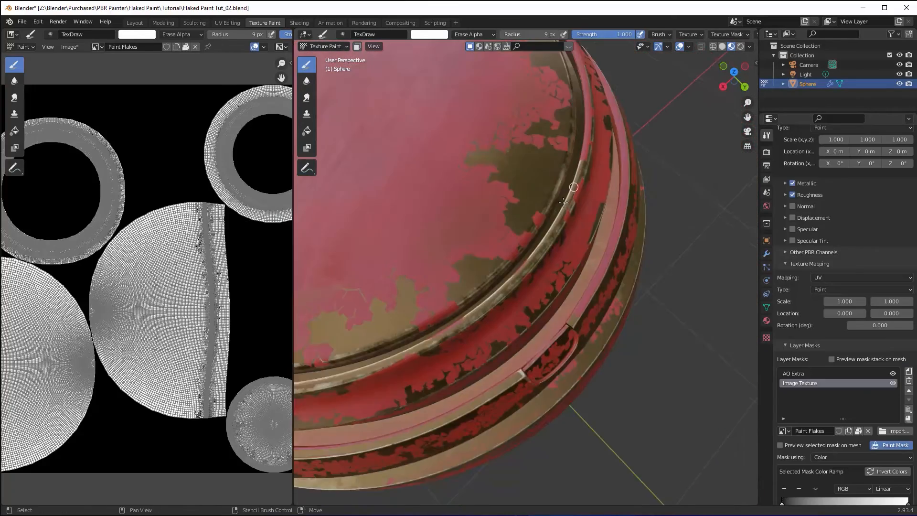
{"action": "mouse_move", "coordinate": [477, 211]}
{"action": "middle_mouse_down"}
{"action": "mouse_move", "coordinate": [411, 209]}
{"action": "mouse_move", "coordinate": [418, 183]}
{"action": "middle_mouse_up"}
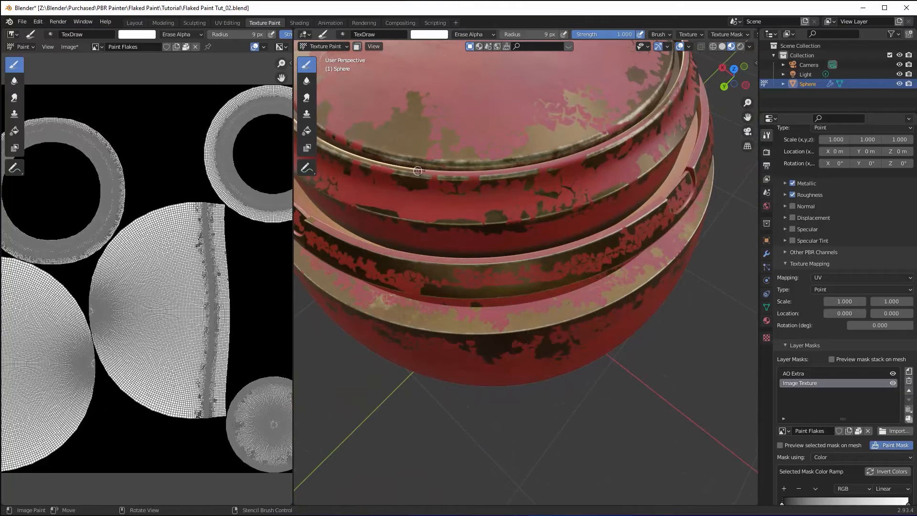
{"action": "middle_click_drag", "start_coordinate": [485, 174], "coordinate": [538, 216]}
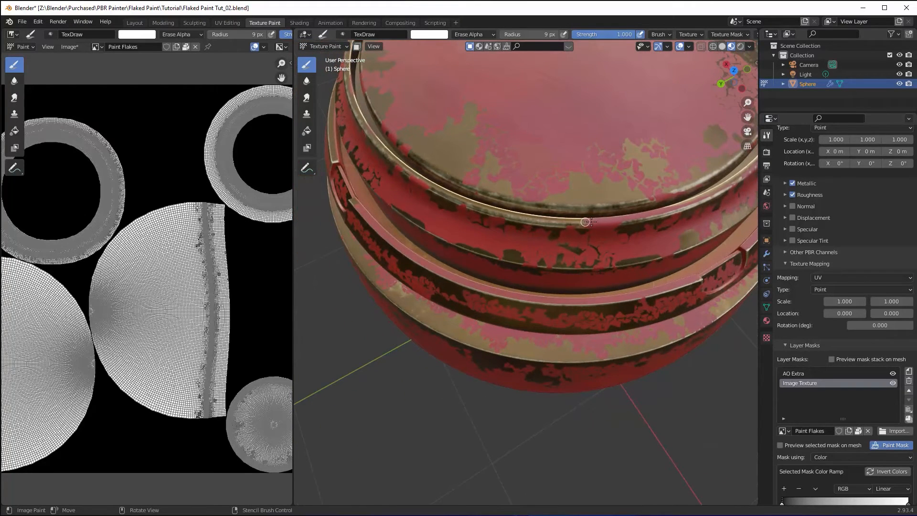
{"action": "mouse_move", "coordinate": [618, 220]}
{"action": "middle_mouse_down"}
{"action": "mouse_move", "coordinate": [606, 191]}
{"action": "mouse_move", "coordinate": [468, 211]}
{"action": "middle_mouse_up"}
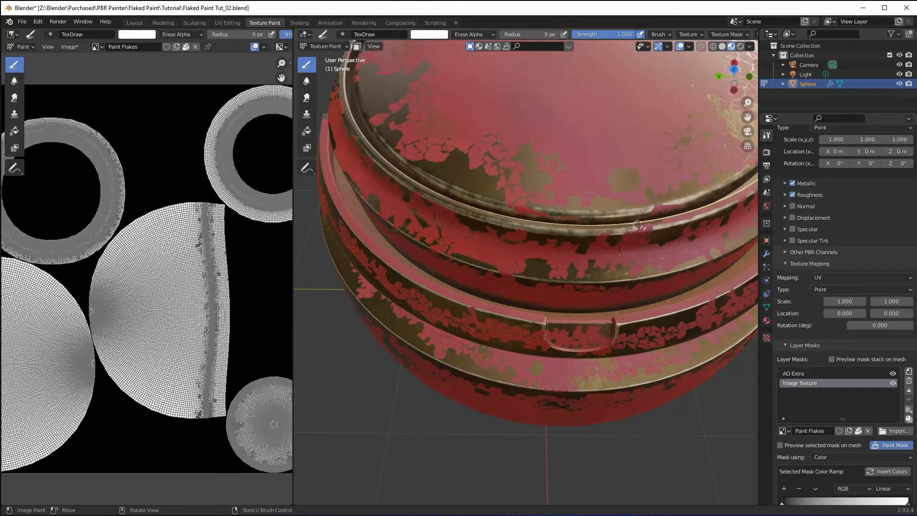
{"action": "middle_click_drag", "start_coordinate": [637, 223], "coordinate": [542, 201]}
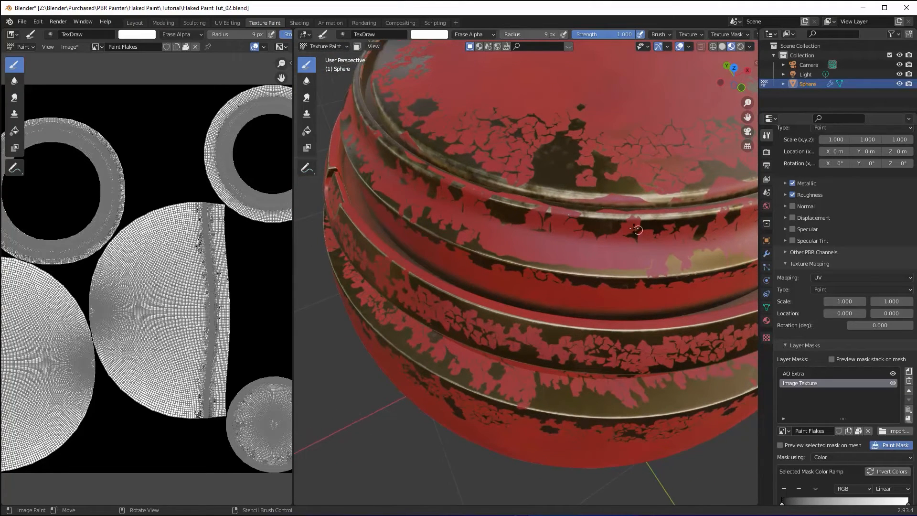
{"action": "middle_click_drag", "start_coordinate": [633, 227], "coordinate": [636, 210]}
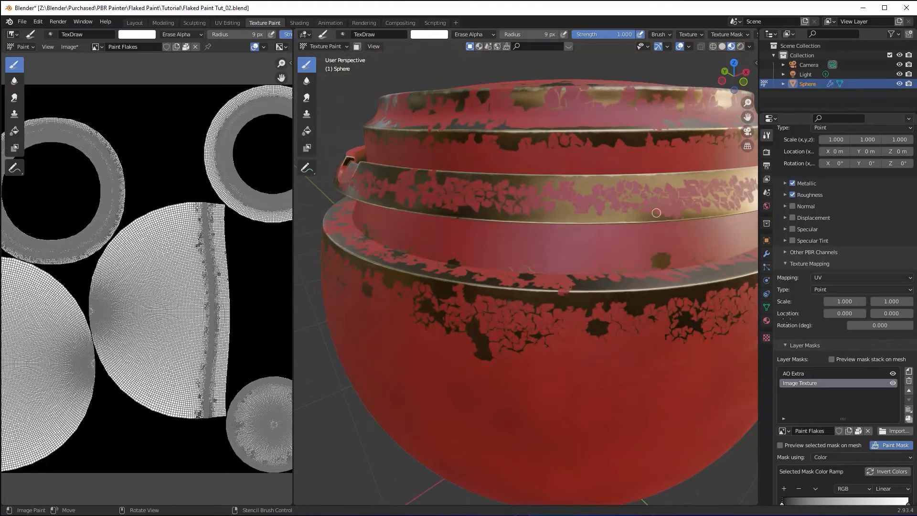
Add an Ambient Occlusion (Cycles) mask above AO Extra in the layer's mask stack.
{"action": "left_click", "coordinate": [814, 373]}
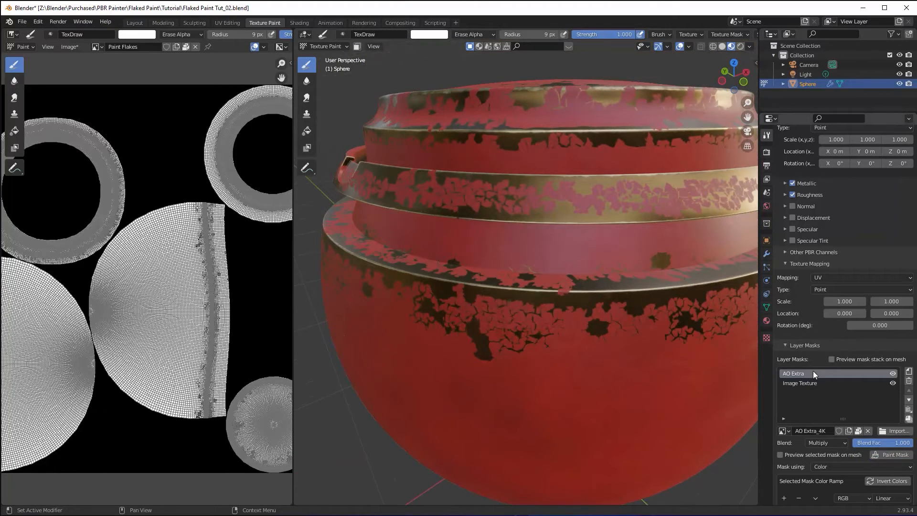
{"action": "left_click", "coordinate": [909, 371]}
{"action": "left_click", "coordinate": [860, 390]}
{"action": "left_click", "coordinate": [862, 388]}
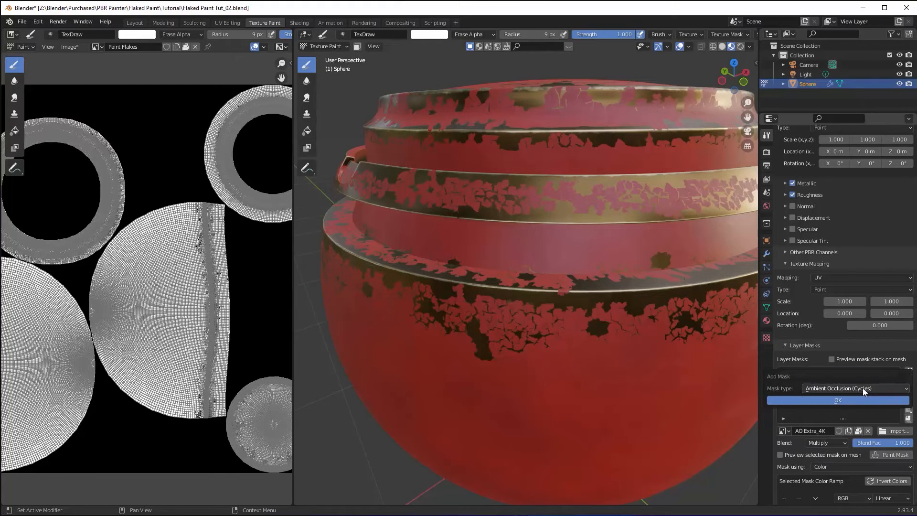
{"action": "left_click", "coordinate": [854, 400]}
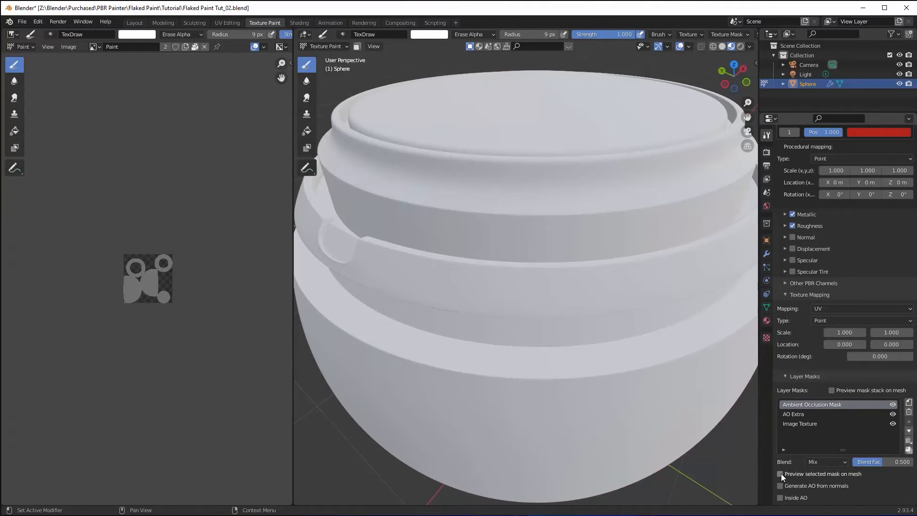
Preview the new ambient occlusion mask in rendered shading, enable Inside AO and set AO Distance to 0.005.
{"action": "left_click", "coordinate": [740, 47]}
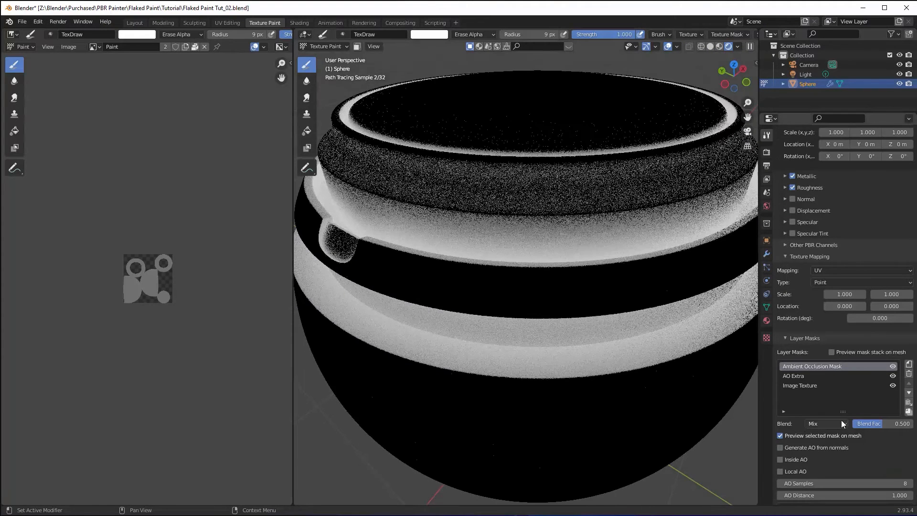
{"action": "scroll", "coordinate": [790, 425], "scroll_direction": "down", "scroll_amount": 4}
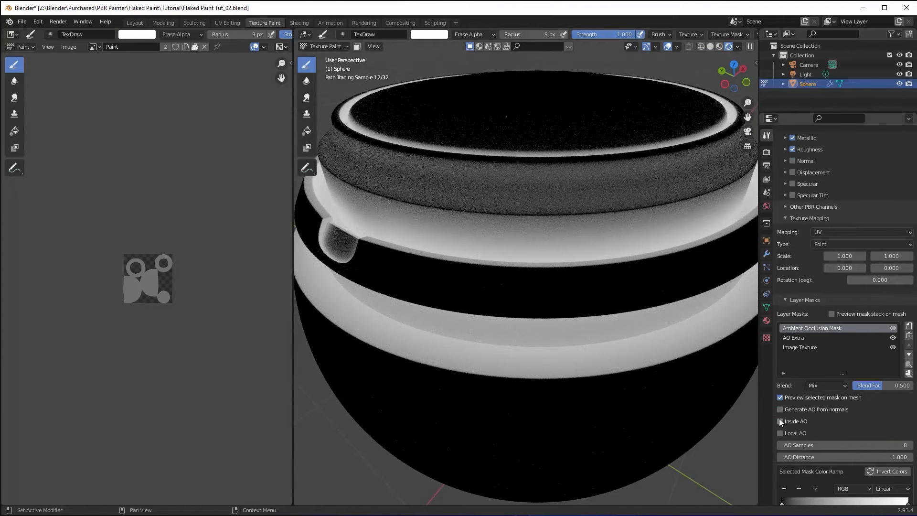
{"action": "left_click", "coordinate": [780, 421]}
{"action": "left_click", "coordinate": [894, 457]}
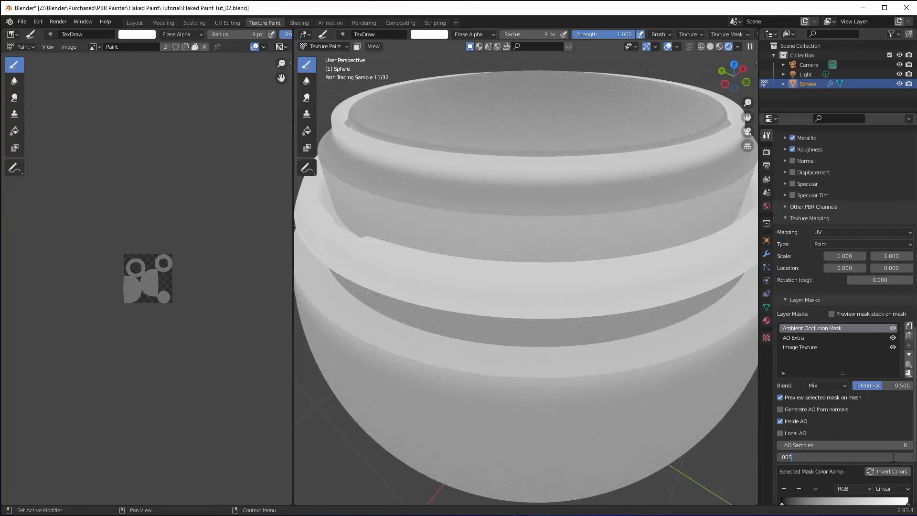
{"action": "key", "text": "Return"}
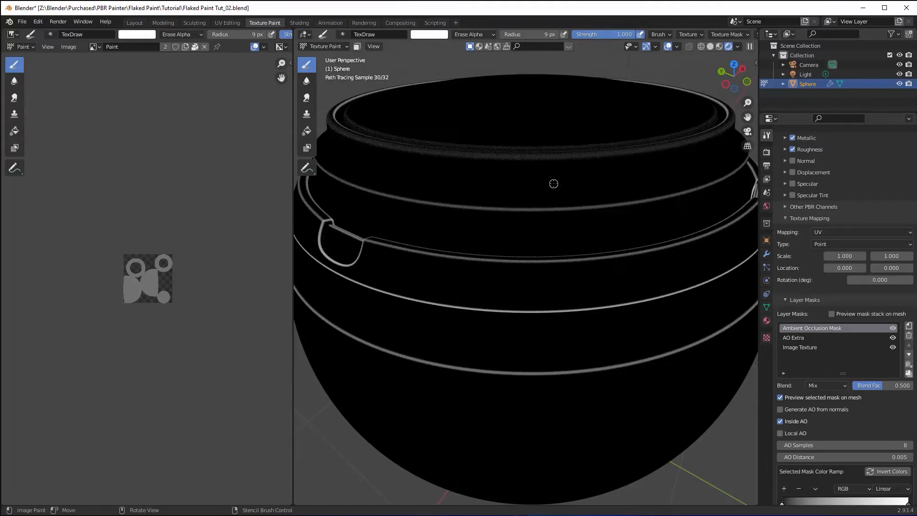
Check the edge lines around the jar up close and reduce the ambient occlusion mask's AO Distance to 0.003.
{"action": "scroll", "coordinate": [554, 185], "scroll_direction": "down", "scroll_amount": 1}
{"action": "mouse_move", "coordinate": [553, 188]}
{"action": "middle_mouse_down"}
{"action": "mouse_move", "coordinate": [556, 182]}
{"action": "mouse_move", "coordinate": [544, 190]}
{"action": "middle_mouse_up"}
{"action": "scroll", "coordinate": [555, 187], "scroll_direction": "up", "scroll_amount": 1}
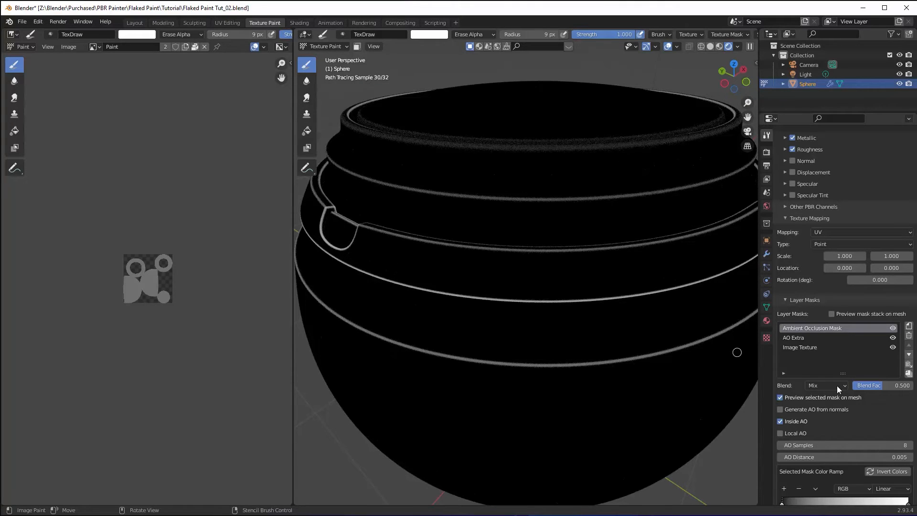
{"action": "scroll", "coordinate": [602, 317], "scroll_direction": "up", "scroll_amount": 5}
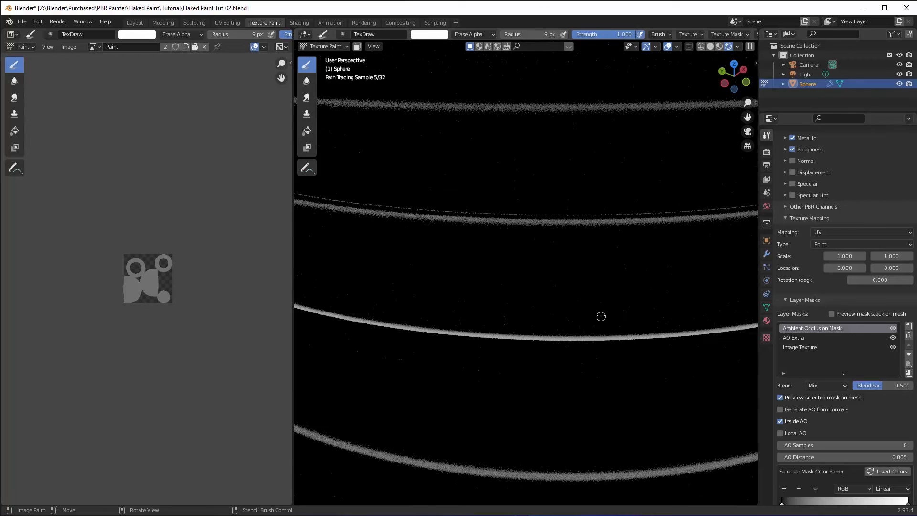
{"action": "scroll", "coordinate": [845, 473], "scroll_direction": "down", "scroll_amount": 2}
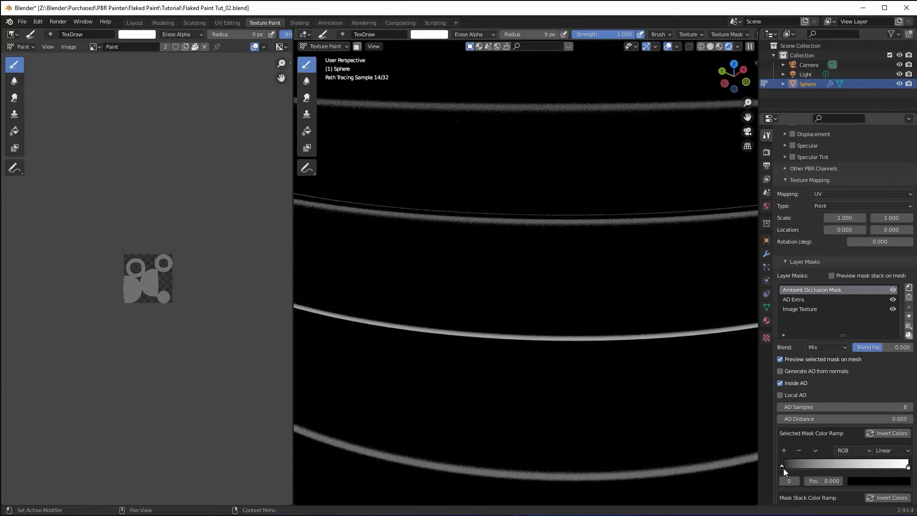
{"action": "key", "text": "ctrl+z"}
{"action": "middle_click_drag", "start_coordinate": [636, 362], "coordinate": [642, 333]}
{"action": "scroll", "coordinate": [625, 354], "scroll_direction": "down", "scroll_amount": 3}
{"action": "scroll", "coordinate": [615, 352], "scroll_direction": "down", "scroll_amount": 5}
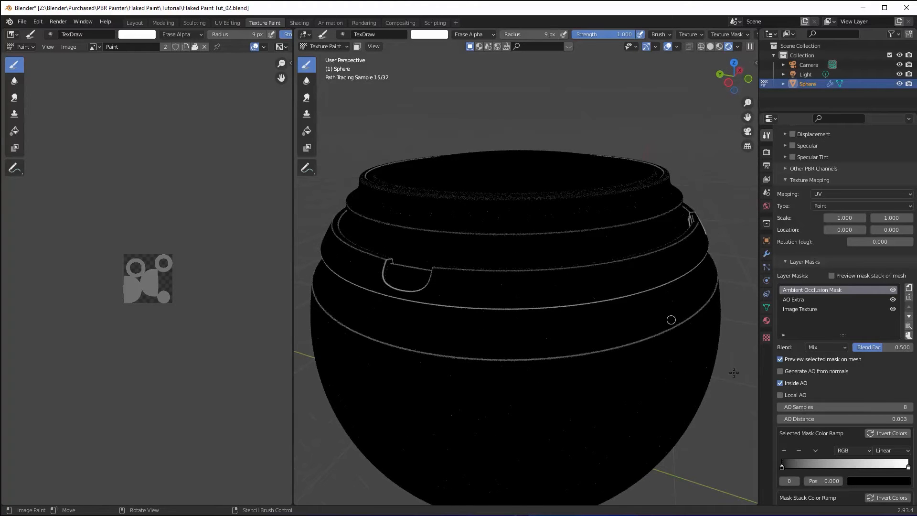
Hide AO Extra and Image Texture and merge the visible edge mask into an 8192 × 8192 mask named Edge Extra 1.
{"action": "left_click", "coordinate": [892, 300]}
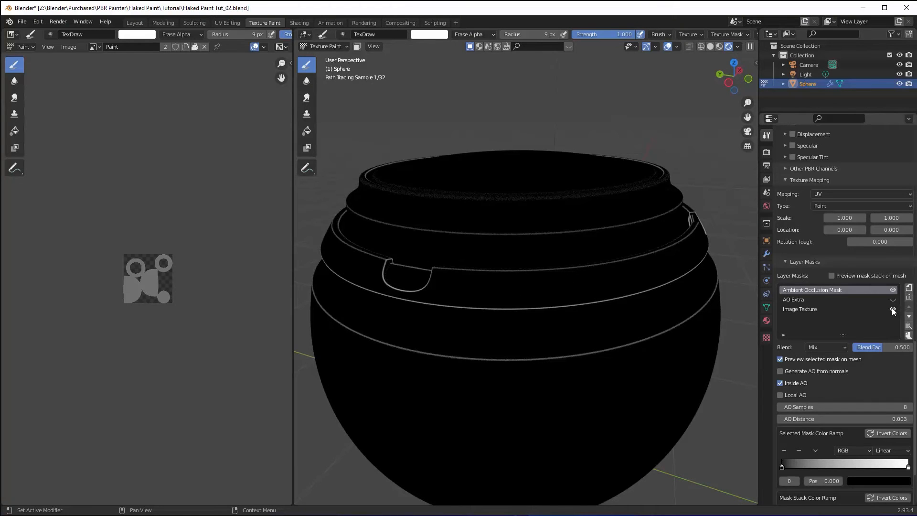
{"action": "left_click", "coordinate": [893, 309]}
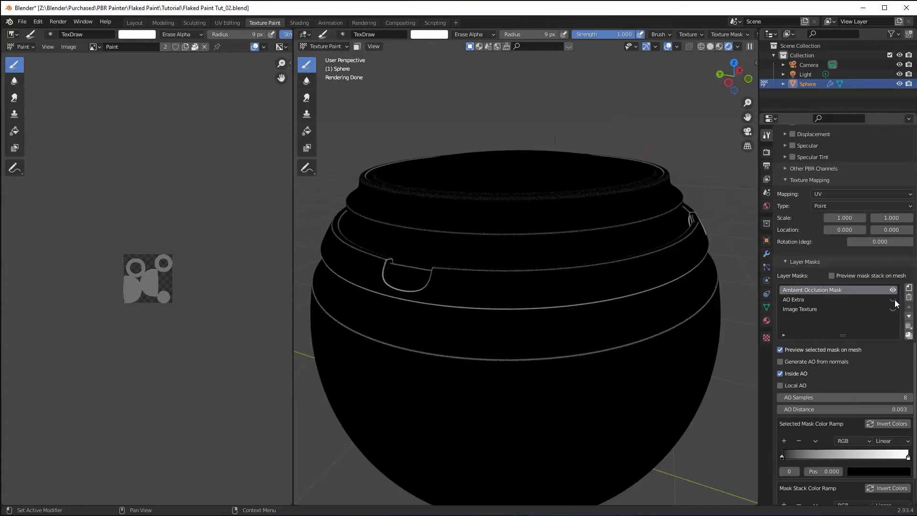
{"action": "left_click", "coordinate": [909, 337]}
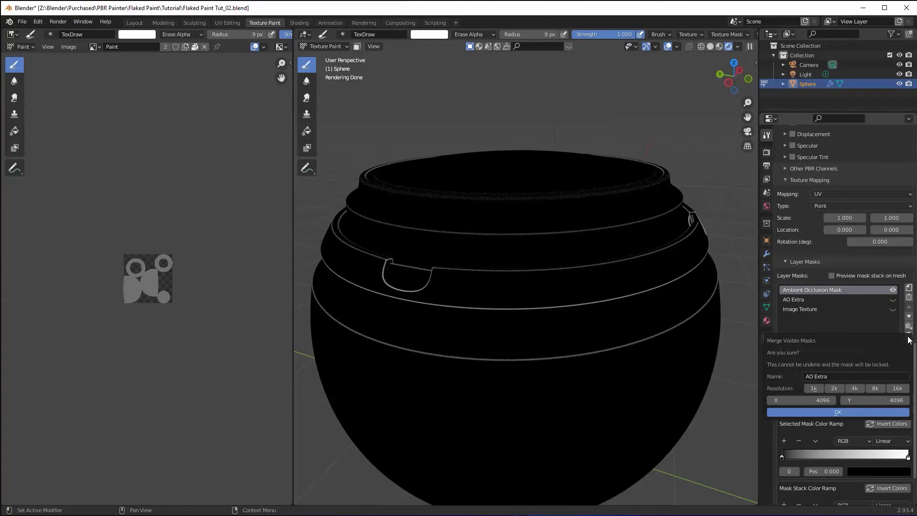
{"action": "left_click", "coordinate": [827, 378]}
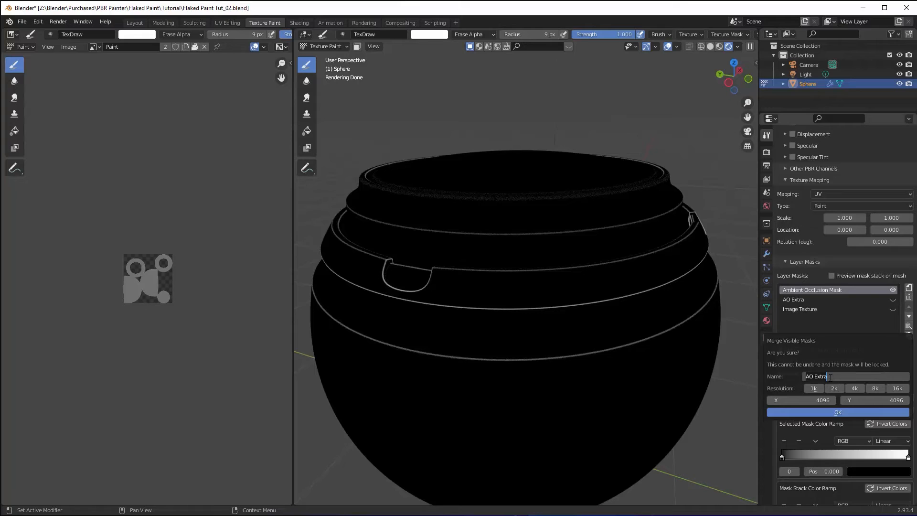
{"action": "type", "text": "Edge Extr"}
{"action": "key", "text": "Return"}
{"action": "left_click", "coordinate": [874, 388]}
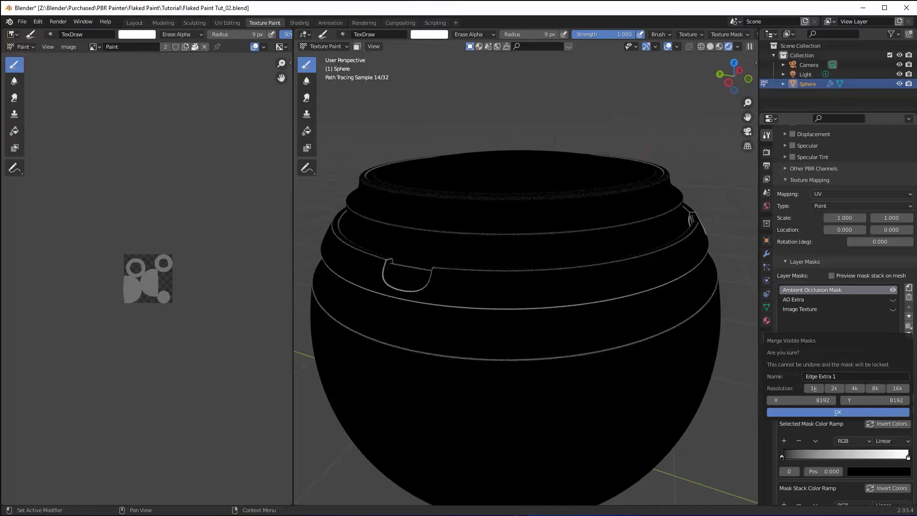
{"action": "left_click", "coordinate": [838, 412]}
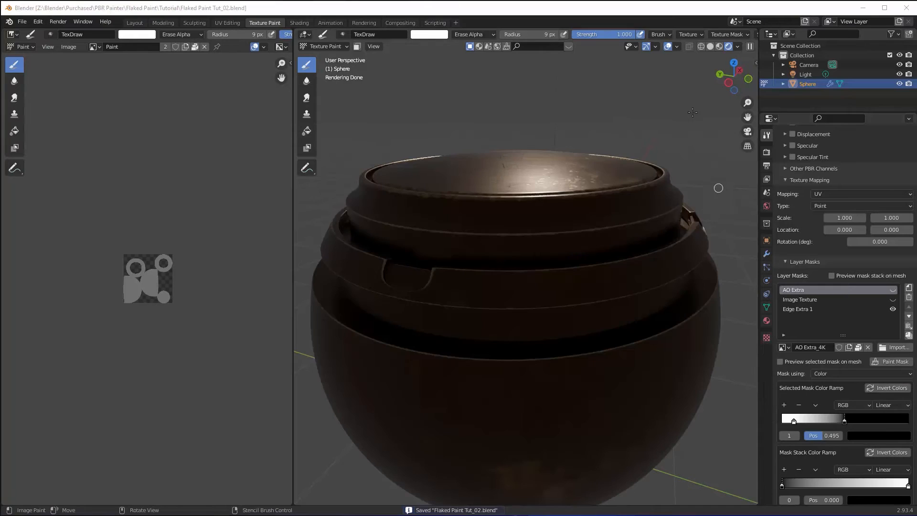
Switch the viewport back to material preview shading and preview the baked Edge Extra 1 mask on the mesh.
{"action": "left_click", "coordinate": [718, 46]}
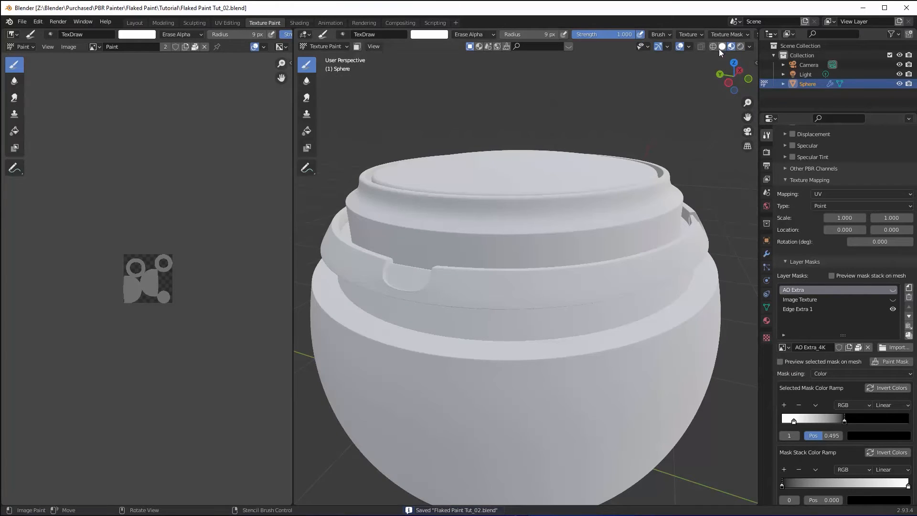
{"action": "left_click", "coordinate": [779, 361]}
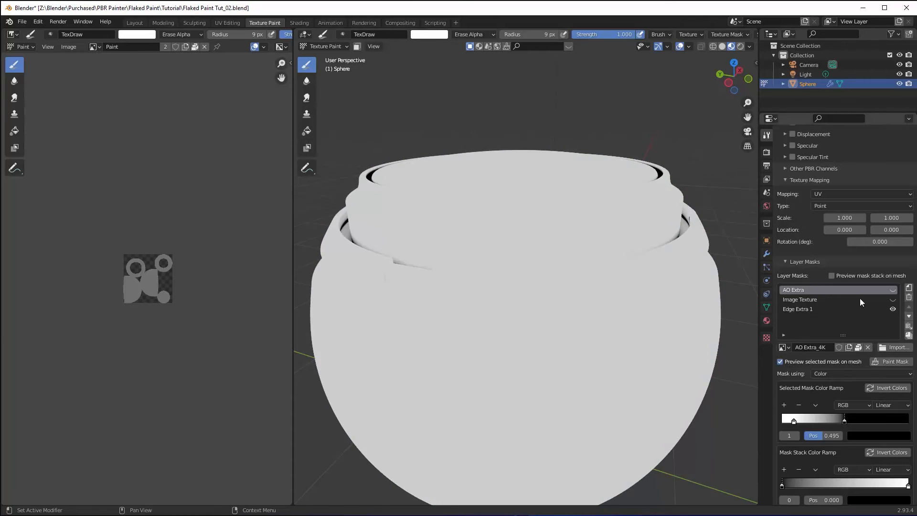
{"action": "left_click", "coordinate": [806, 311]}
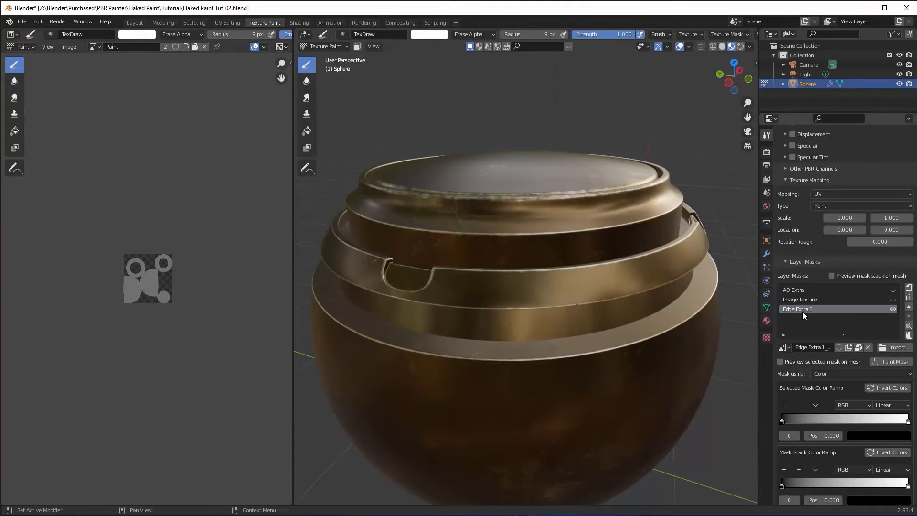
{"action": "left_click", "coordinate": [780, 361]}
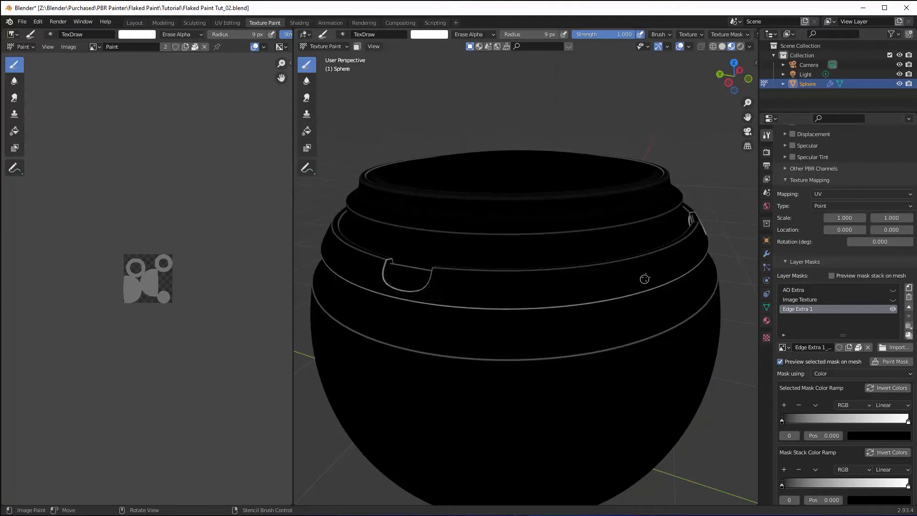
Move the Edge Extra 1 mask to the top of the layer mask stack.
{"action": "middle_click_drag", "start_coordinate": [643, 273], "coordinate": [635, 292]}
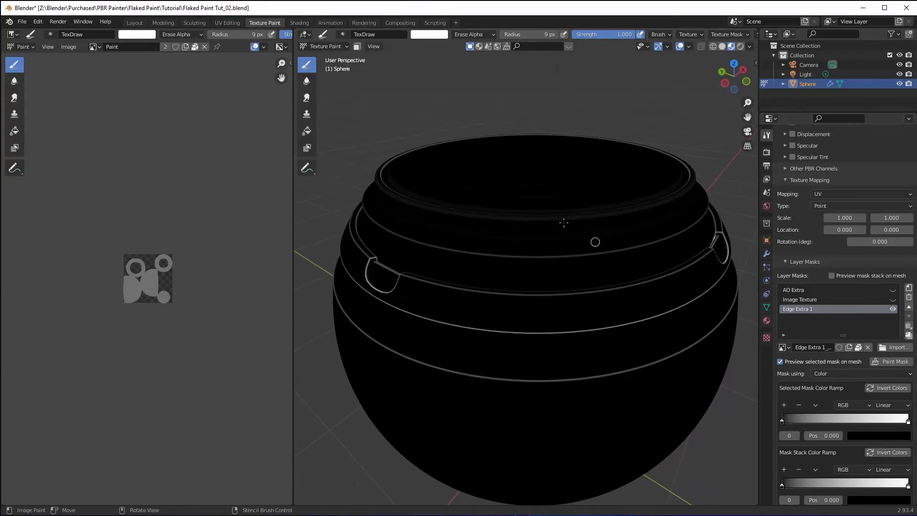
{"action": "scroll", "coordinate": [437, 218], "scroll_direction": "up", "scroll_amount": 2}
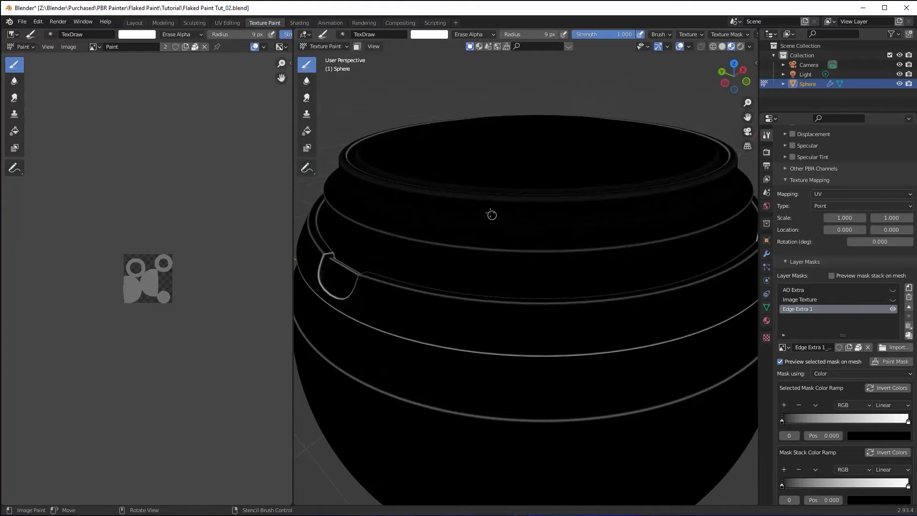
{"action": "scroll", "coordinate": [489, 210], "scroll_direction": "down", "scroll_amount": 2}
{"action": "mouse_move", "coordinate": [489, 211]}
{"action": "middle_mouse_down"}
{"action": "mouse_move", "coordinate": [497, 225]}
{"action": "mouse_move", "coordinate": [505, 219]}
{"action": "middle_mouse_up"}
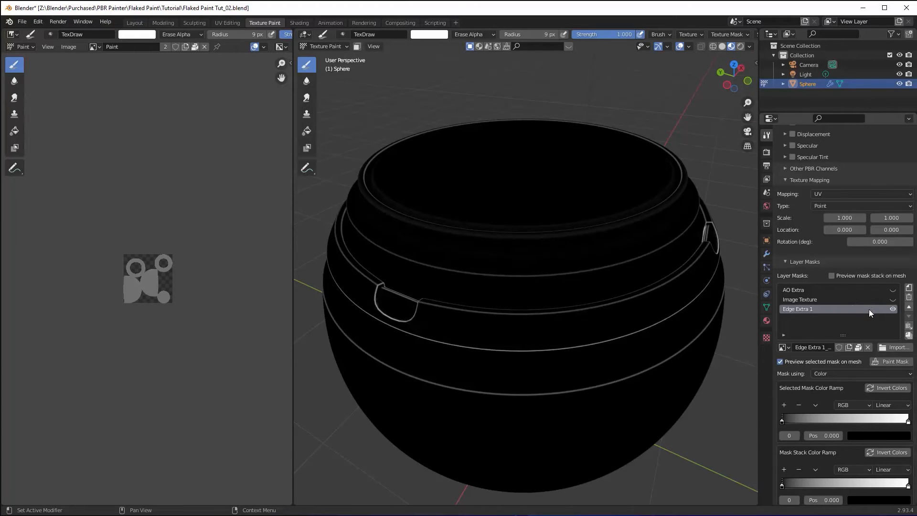
{"action": "left_click", "coordinate": [908, 306]}
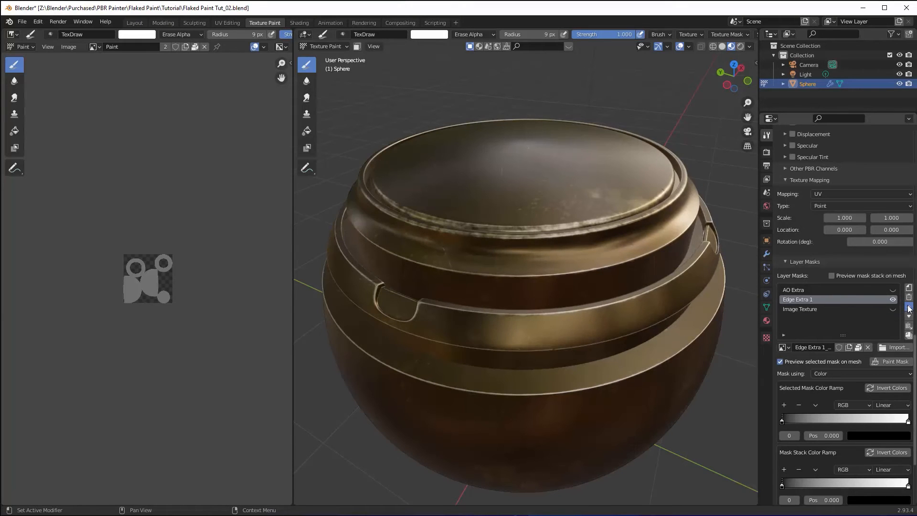
{"action": "left_click", "coordinate": [907, 306]}
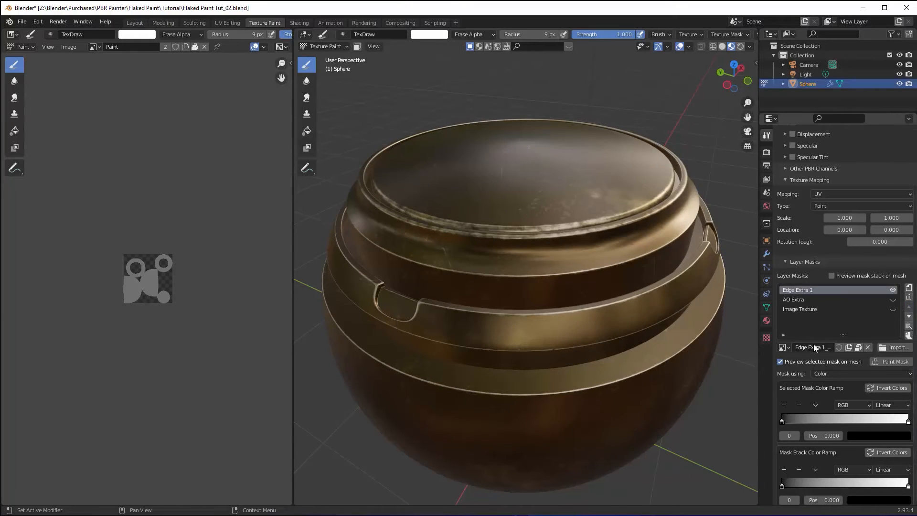
Preview the mask stack with AO Extra and Image Texture visible, and set Edge Extra 1's blend mode to Multiply.
{"action": "left_click", "coordinate": [822, 309]}
{"action": "left_click", "coordinate": [894, 300]}
{"action": "left_click", "coordinate": [892, 307]}
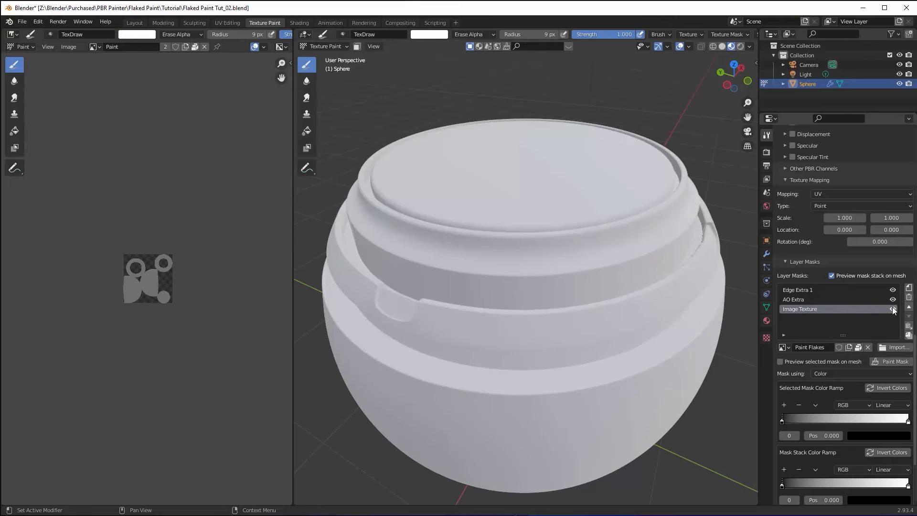
{"action": "left_click", "coordinate": [831, 290]}
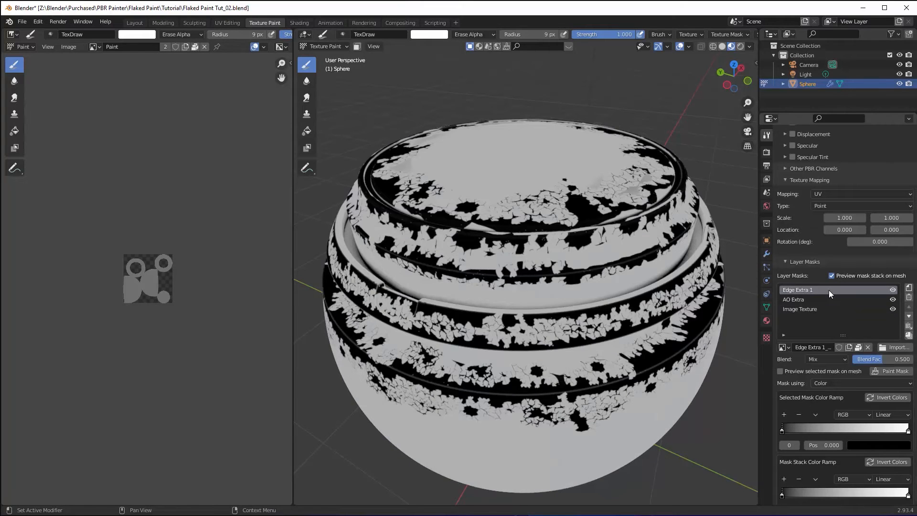
{"action": "left_click", "coordinate": [838, 358]}
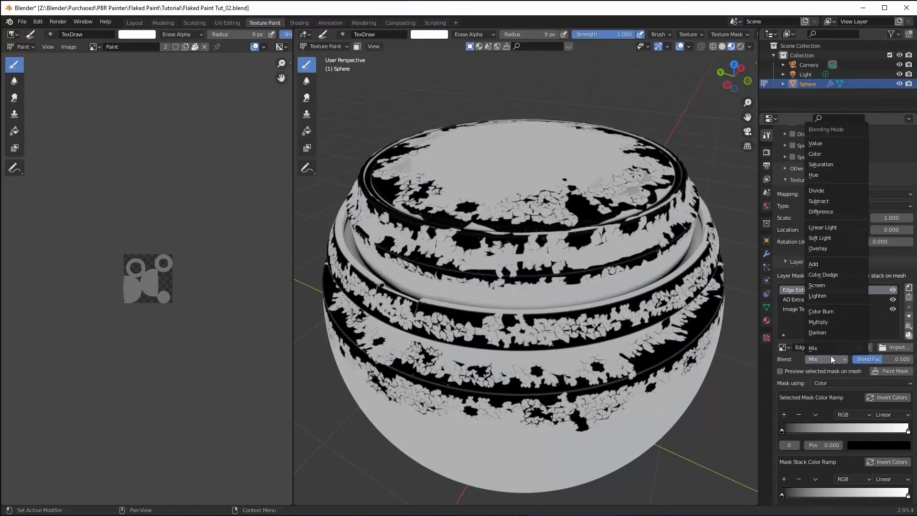
{"action": "left_click", "coordinate": [834, 323]}
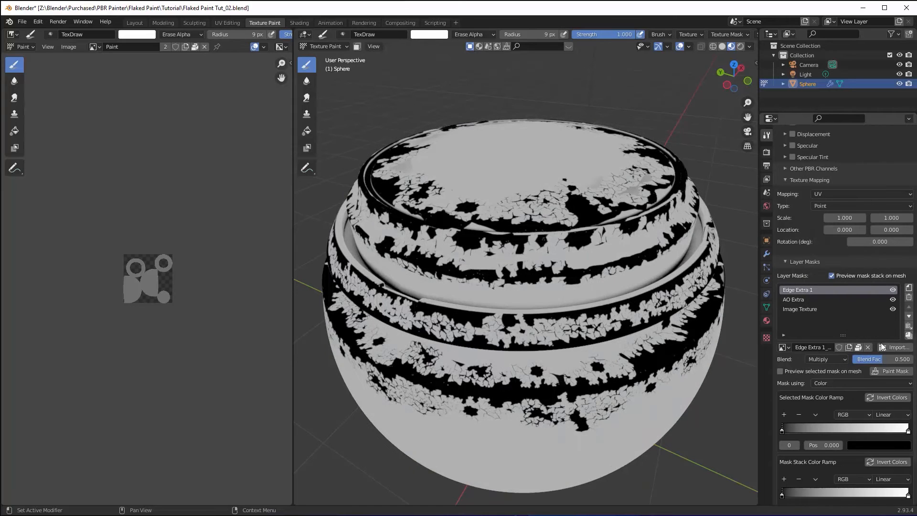
Reverse Edge Extra 1's color ramp to white-to-black with the black stop at 0.047, and set Blend Fac to 1.000.
{"action": "left_click", "coordinate": [780, 371]}
{"action": "mouse_move", "coordinate": [782, 431]}
{"action": "left_mouse_down"}
{"action": "mouse_move", "coordinate": [886, 430]}
{"action": "mouse_move", "coordinate": [774, 422]}
{"action": "left_mouse_up"}
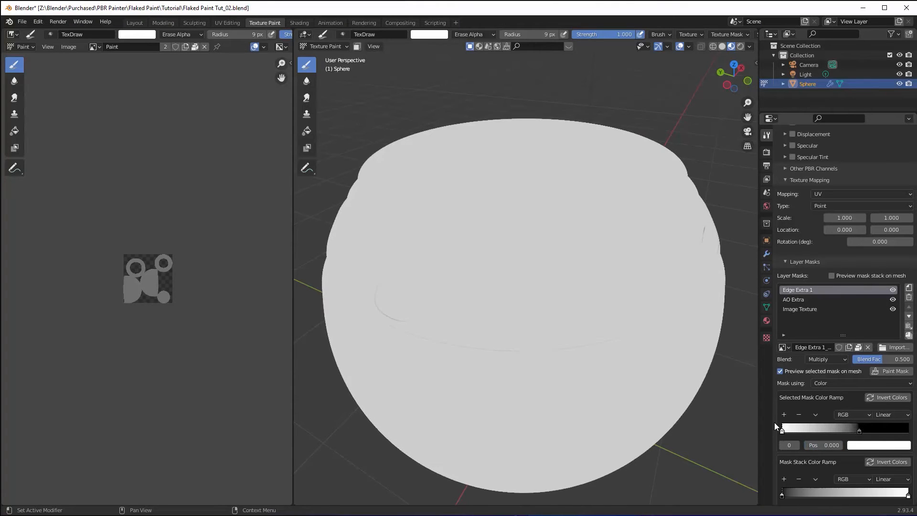
{"action": "left_click_drag", "start_coordinate": [852, 428], "coordinate": [786, 425]}
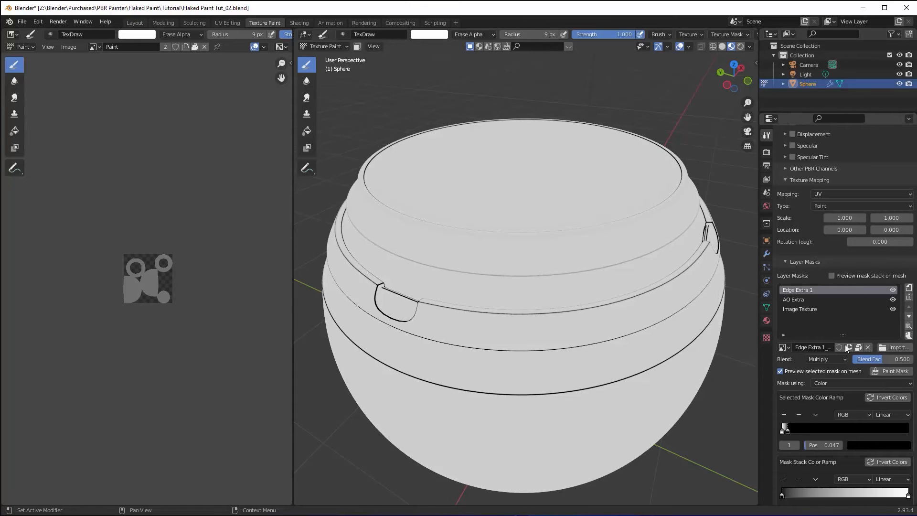
{"action": "left_click_drag", "start_coordinate": [875, 358], "coordinate": [910, 358]}
Compare the combined mask stack on the jar with Edge Extra 1 and AO Extra shown and hidden.
{"action": "left_click", "coordinate": [832, 275]}
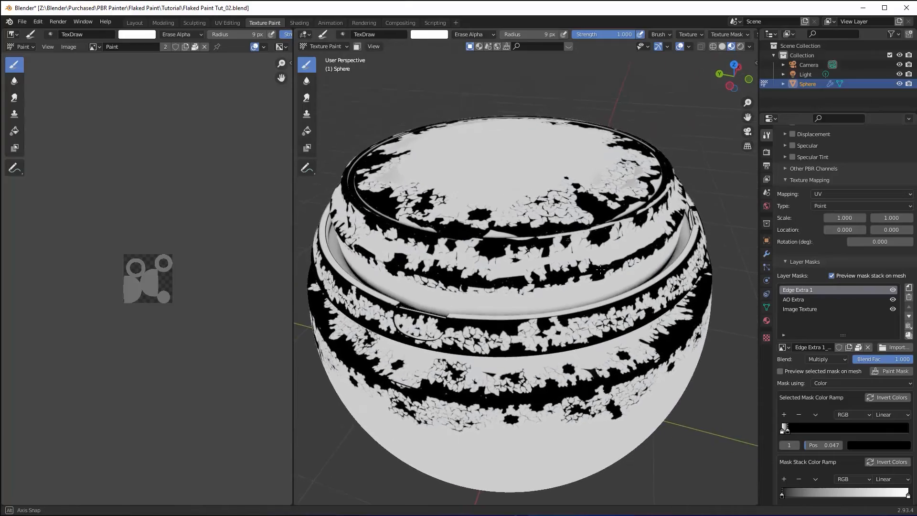
{"action": "scroll", "coordinate": [597, 268], "scroll_direction": "up", "scroll_amount": 5}
{"action": "mouse_move", "coordinate": [596, 268]}
{"action": "middle_mouse_down"}
{"action": "mouse_move", "coordinate": [611, 322]}
{"action": "mouse_move", "coordinate": [620, 265]}
{"action": "mouse_move", "coordinate": [579, 262]}
{"action": "mouse_move", "coordinate": [588, 265]}
{"action": "middle_mouse_up"}
{"action": "scroll", "coordinate": [610, 322], "scroll_direction": "down", "scroll_amount": 3}
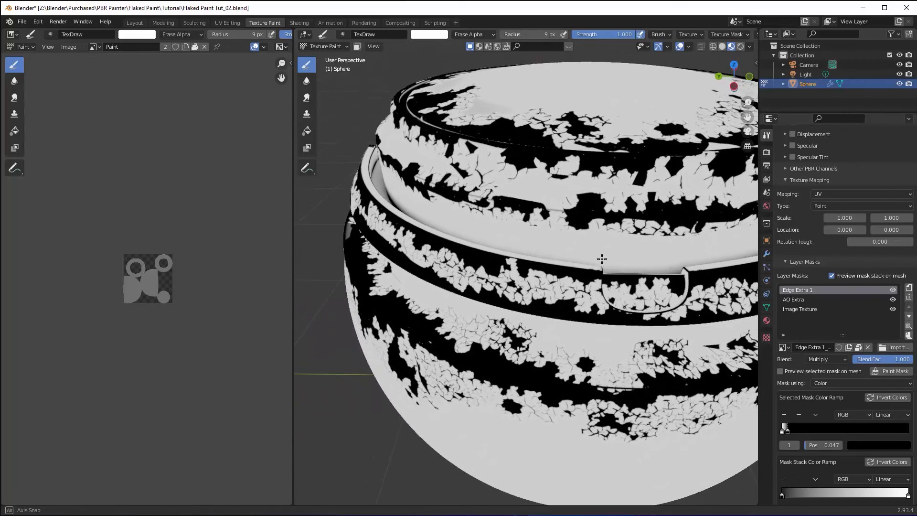
{"action": "left_click", "coordinate": [818, 300]}
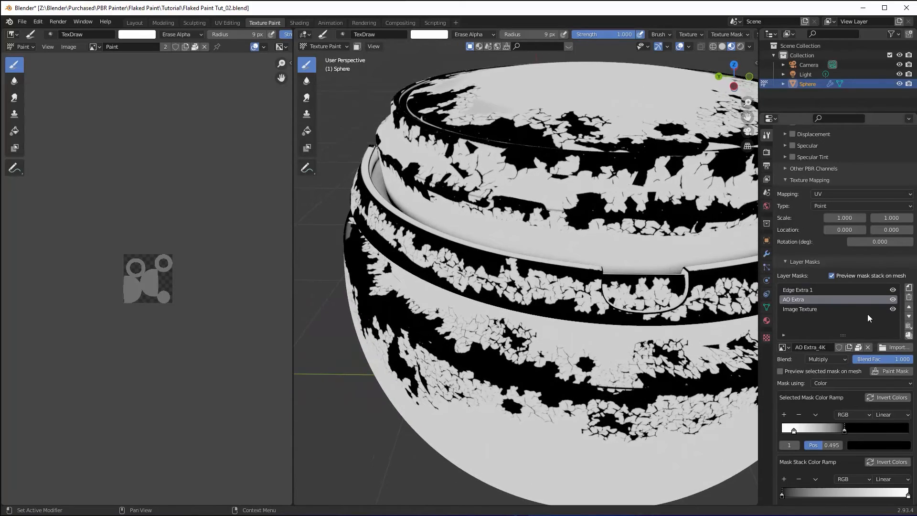
{"action": "left_click", "coordinate": [892, 290]}
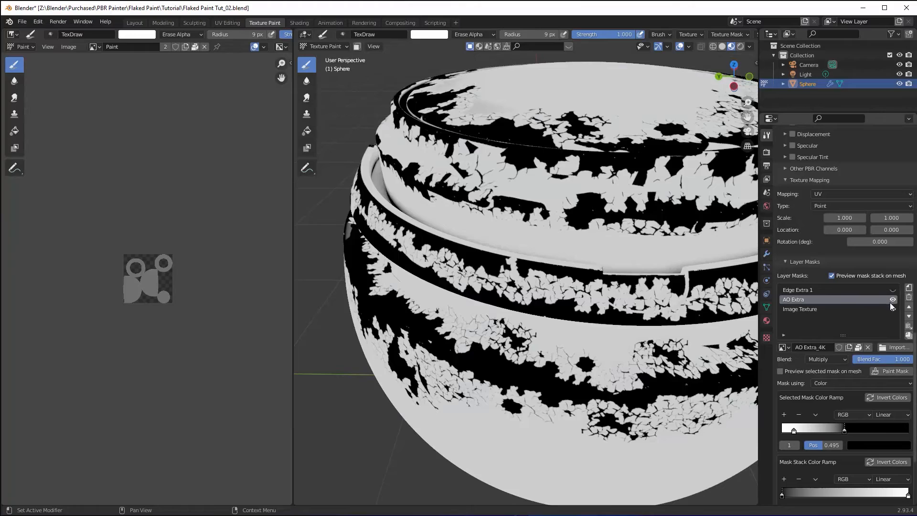
{"action": "left_click", "coordinate": [892, 299]}
{"action": "middle_click_drag", "start_coordinate": [410, 239], "coordinate": [419, 240]}
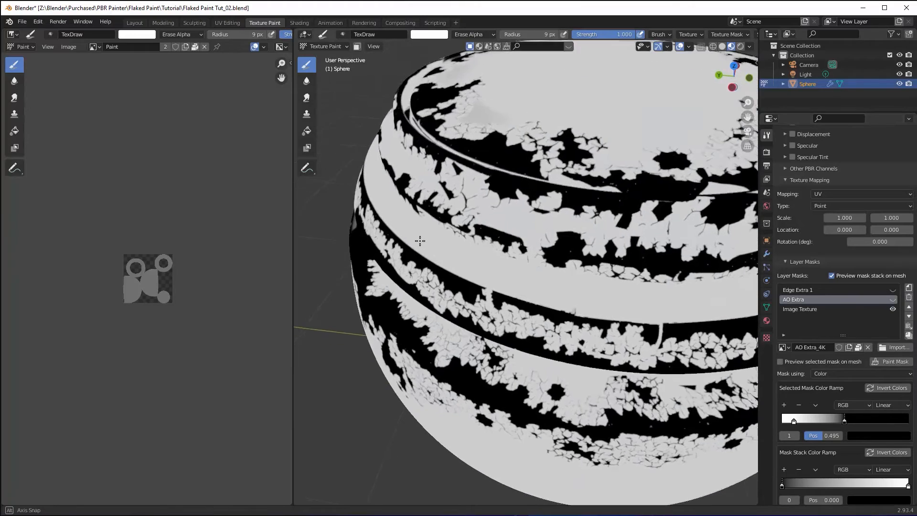
{"action": "scroll", "coordinate": [420, 241], "scroll_direction": "up", "scroll_amount": 8}
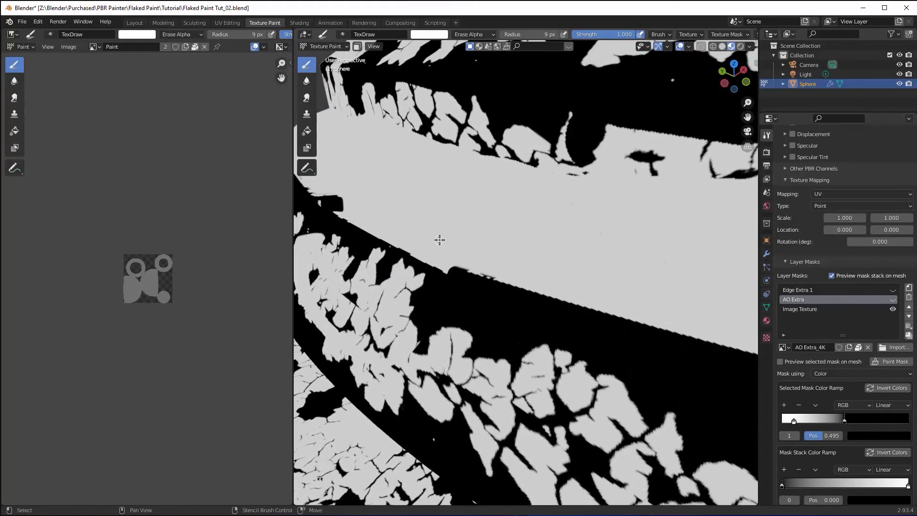
{"action": "scroll", "coordinate": [439, 239], "scroll_direction": "down", "scroll_amount": 6}
{"action": "middle_click_drag", "start_coordinate": [467, 242], "coordinate": [490, 245]}
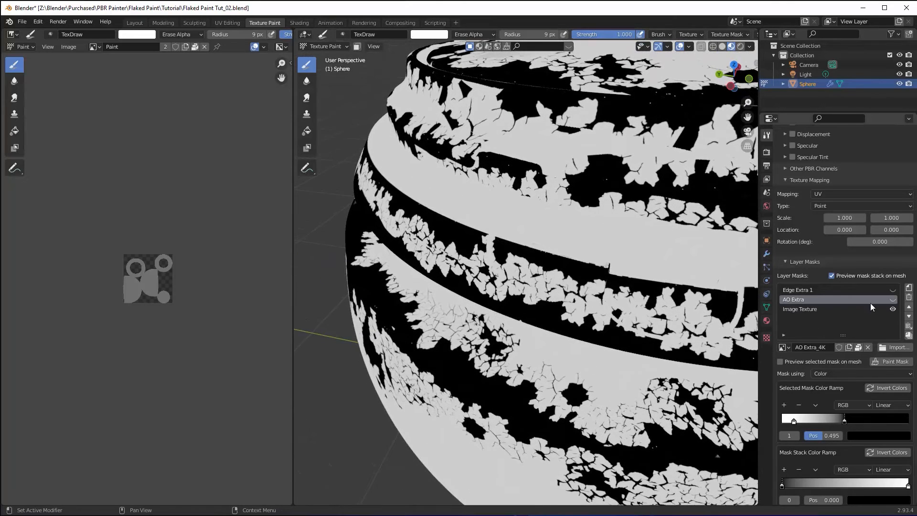
{"action": "left_click", "coordinate": [892, 300]}
{"action": "left_click", "coordinate": [891, 300]}
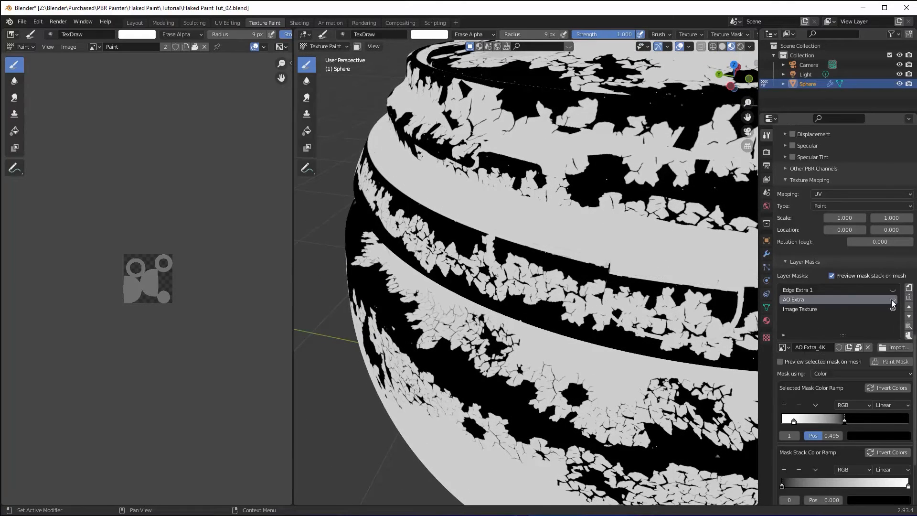
{"action": "left_click", "coordinate": [891, 300]}
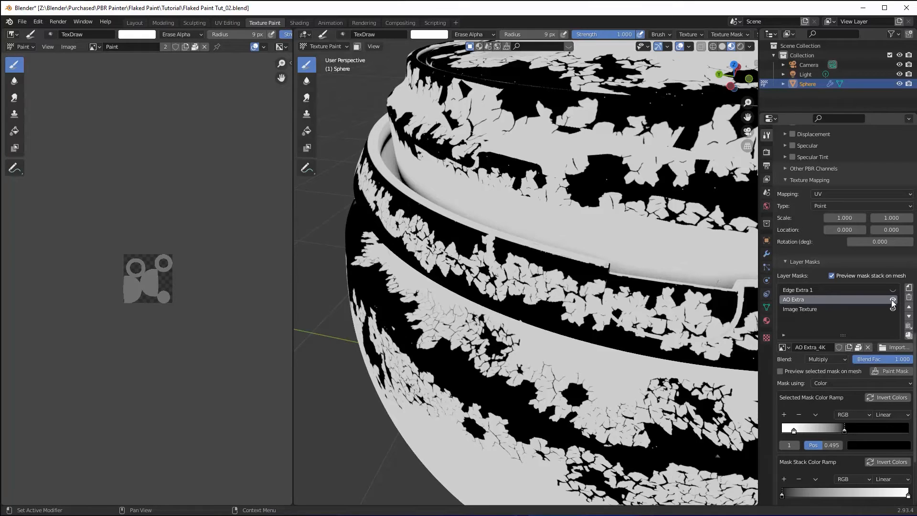
Strengthen AO Extra's crevice shading and set Edge Extra 1's black color ramp stop to 0.007, with both masks visible.
{"action": "left_click", "coordinate": [779, 371]}
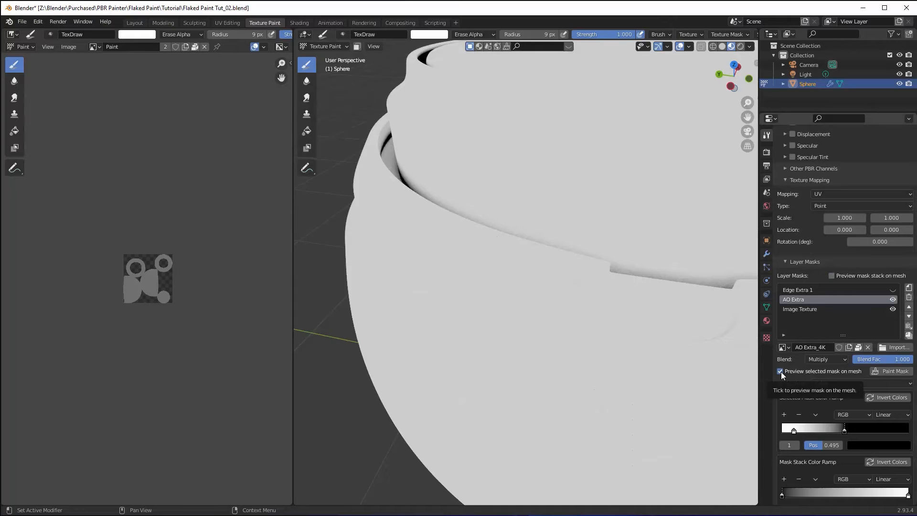
{"action": "left_click", "coordinate": [812, 290]}
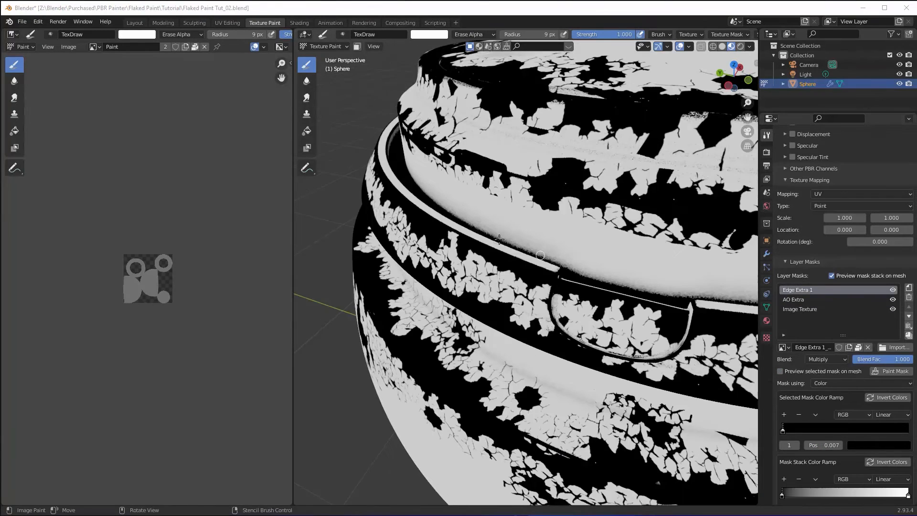
{"action": "mouse_move", "coordinate": [497, 240]}
{"action": "middle_mouse_down"}
{"action": "mouse_move", "coordinate": [530, 250]}
{"action": "mouse_move", "coordinate": [480, 225]}
{"action": "middle_mouse_up"}
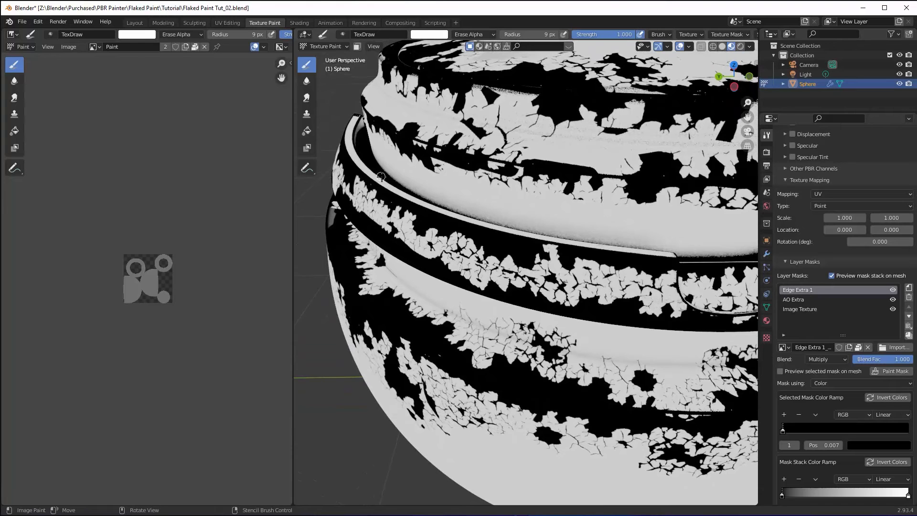
{"action": "middle_click_drag", "start_coordinate": [661, 256], "coordinate": [618, 257]}
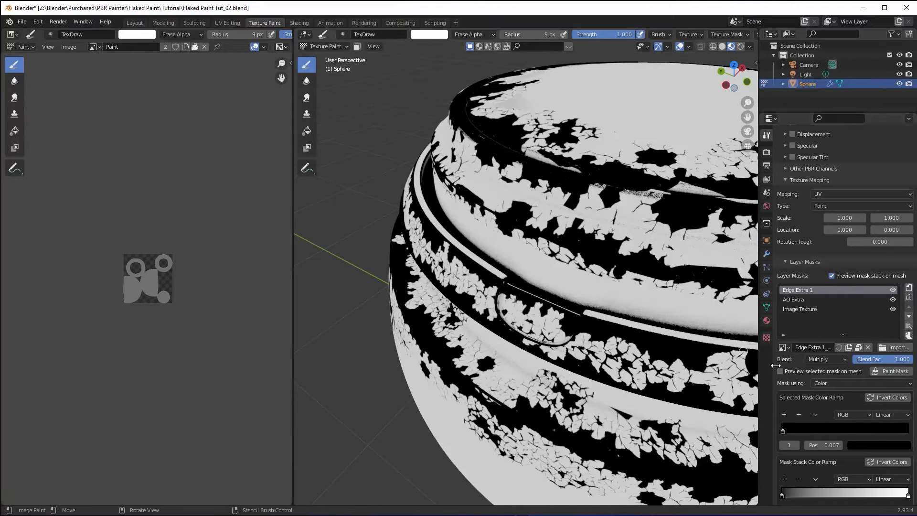
Rename the Image Texture mask as Paint Flakes Mask and enable mask painting on it.
{"action": "left_click", "coordinate": [798, 309]}
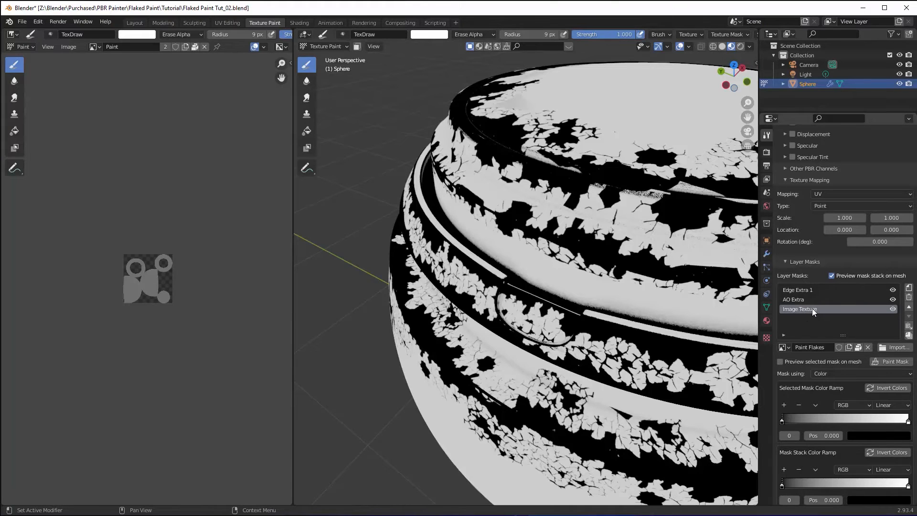
{"action": "type", "text": "Paint Flakes Mask"}
{"action": "left_click", "coordinate": [896, 361]}
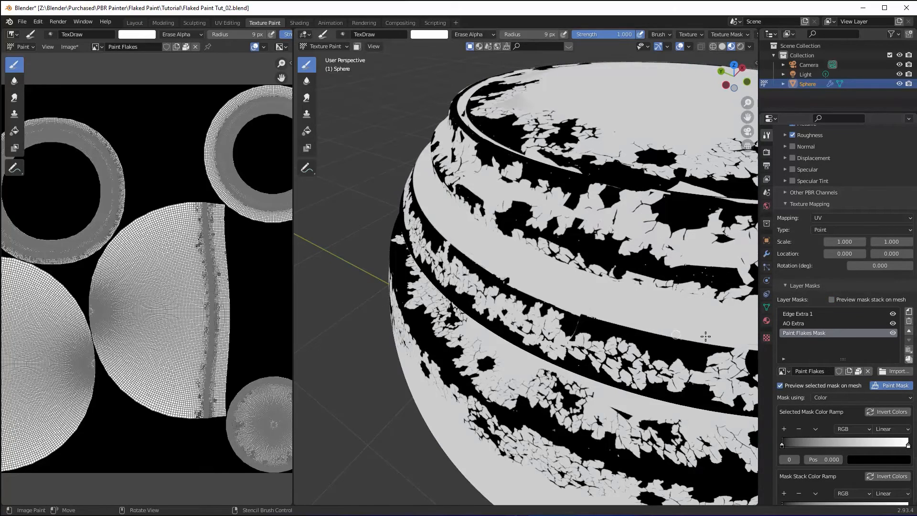
Turn off the selected mask preview and inspect the flaked red paint around the jar's notch up close.
{"action": "middle_click_drag", "start_coordinate": [621, 310], "coordinate": [529, 288]}
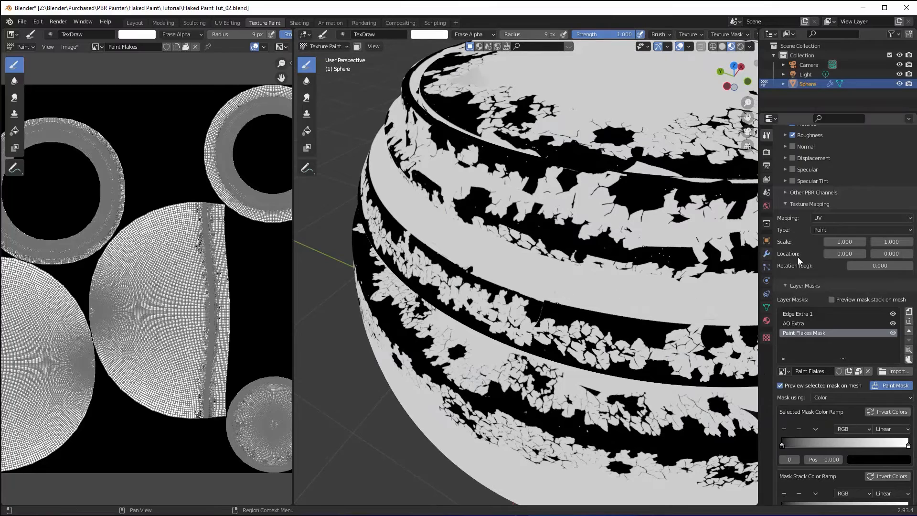
{"action": "left_click", "coordinate": [780, 385]}
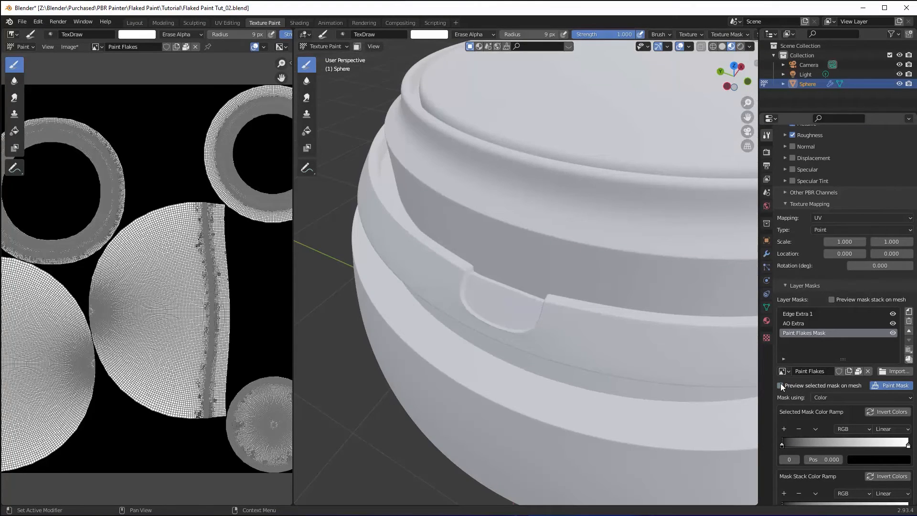
{"action": "left_click", "coordinate": [816, 331]}
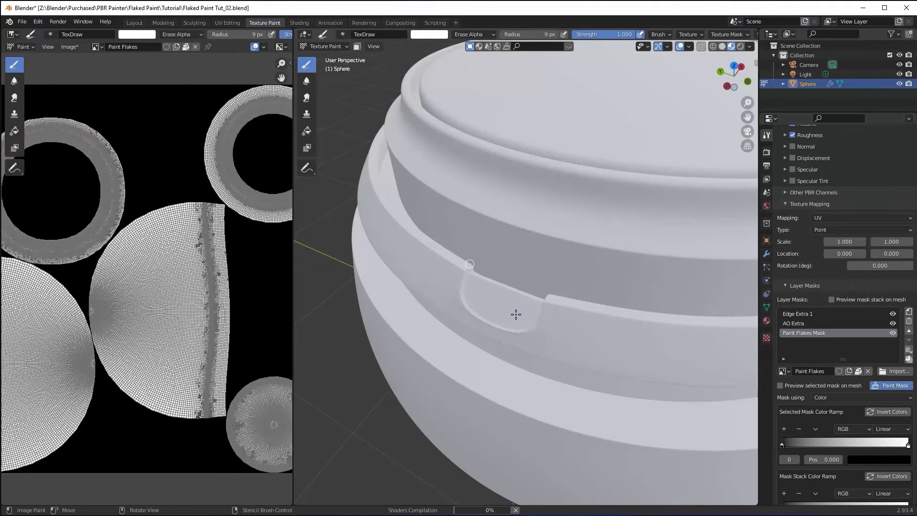
{"action": "scroll", "coordinate": [527, 293], "scroll_direction": "up", "scroll_amount": 6}
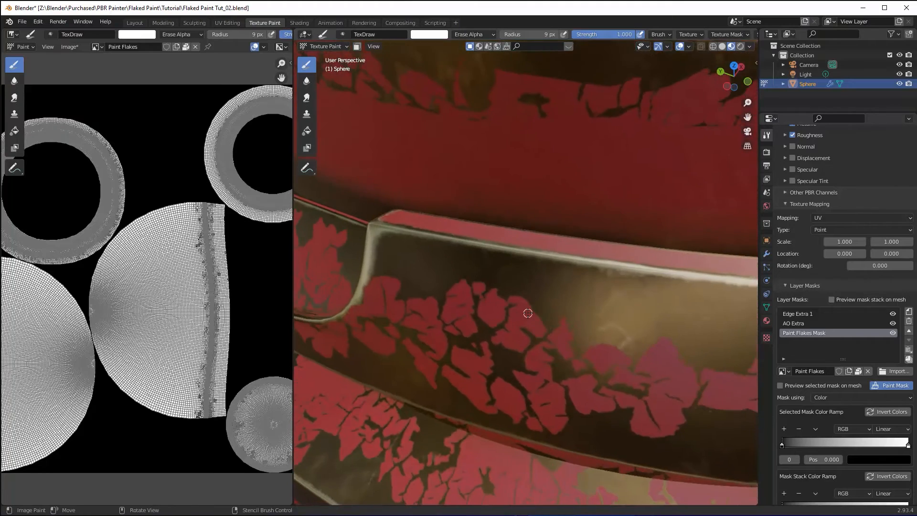
{"action": "scroll", "coordinate": [528, 313], "scroll_direction": "down", "scroll_amount": 4}
{"action": "middle_click_drag", "start_coordinate": [528, 313], "coordinate": [528, 323]}
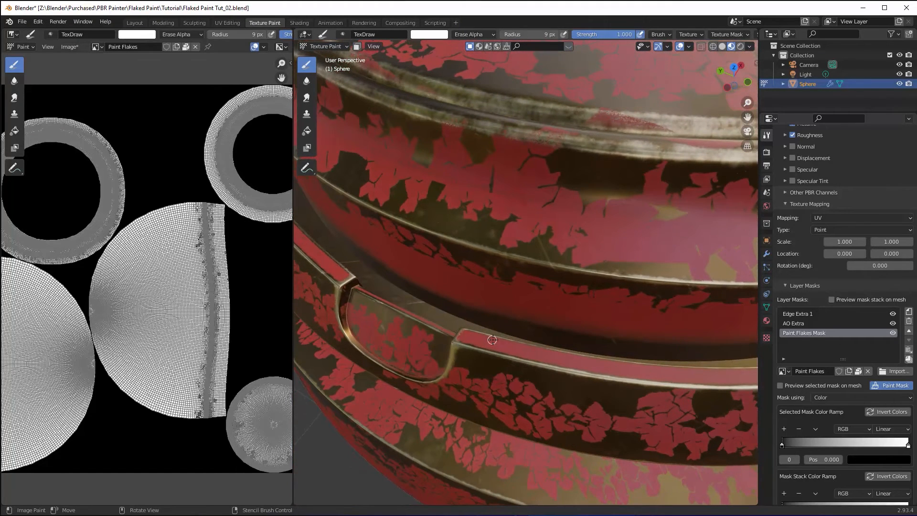
Set the brush radius to 28 px and erase red paint from the narrow ledge above the band beside the notch.
{"action": "key", "text": "f"}
{"action": "left_click", "coordinate": [502, 338]}
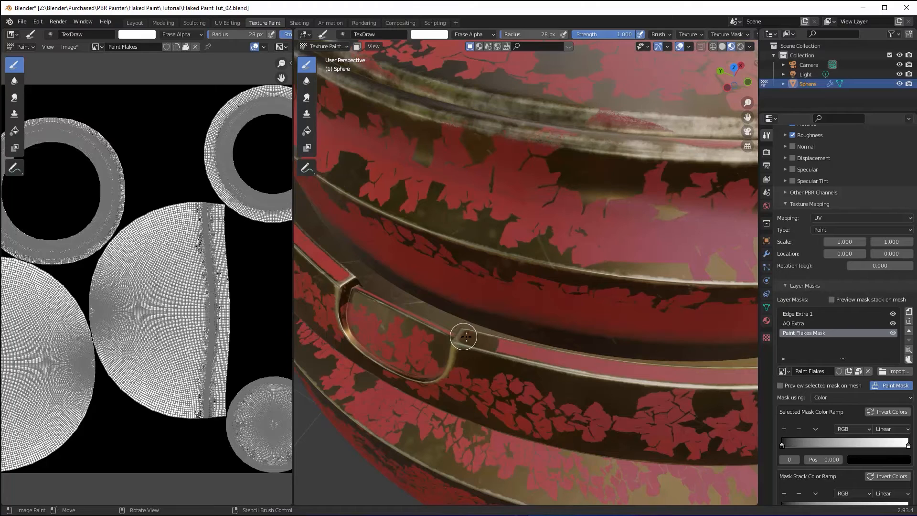
{"action": "mouse_move", "coordinate": [665, 370]}
{"action": "middle_mouse_down"}
{"action": "mouse_move", "coordinate": [605, 343]}
{"action": "mouse_move", "coordinate": [624, 341]}
{"action": "middle_mouse_up"}
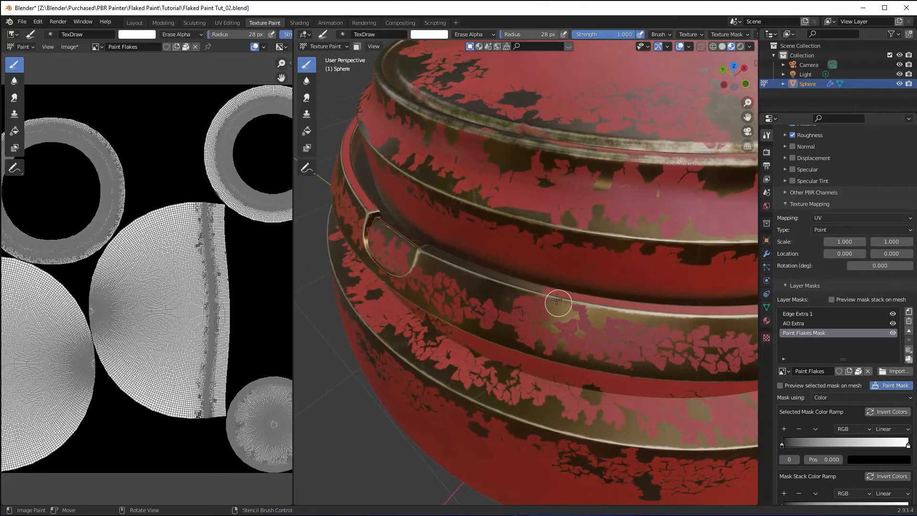
{"action": "scroll", "coordinate": [557, 306], "scroll_direction": "up", "scroll_amount": 3}
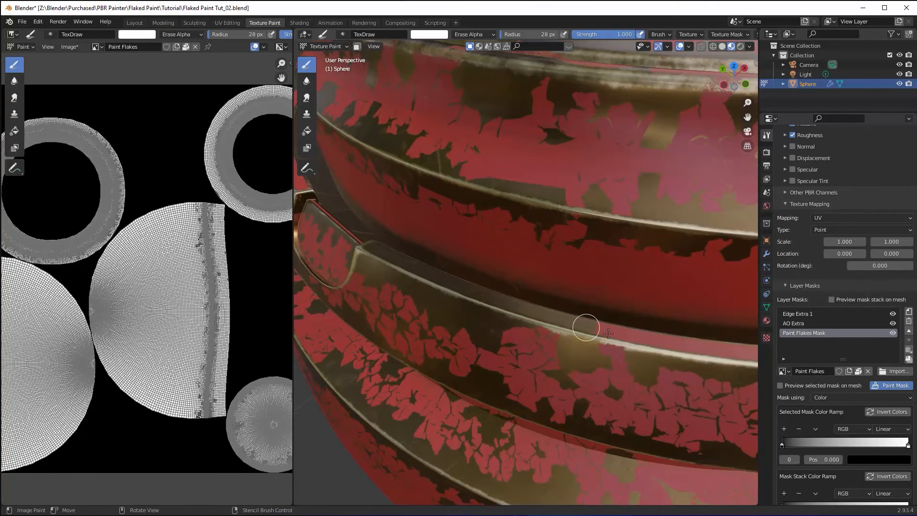
{"action": "middle_click_drag", "start_coordinate": [693, 347], "coordinate": [580, 311], "text": "shift"}
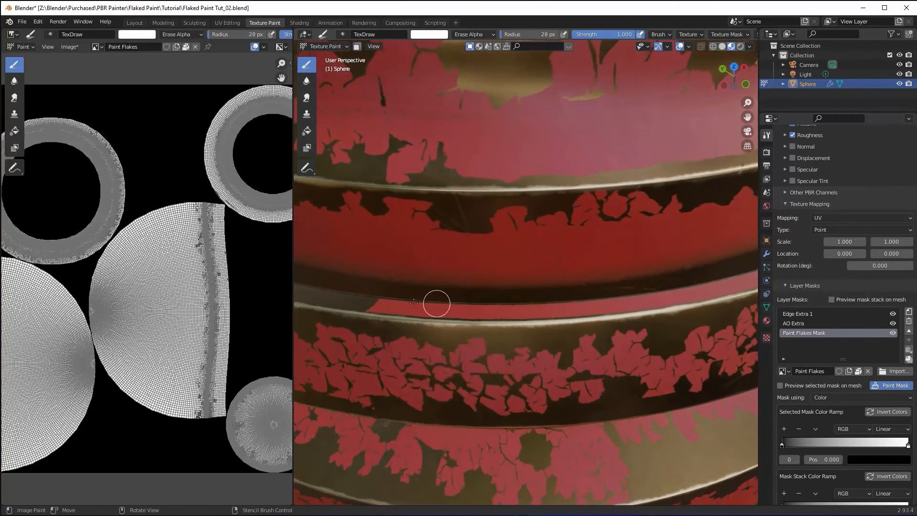
{"action": "mouse_move", "coordinate": [386, 306]}
{"action": "left_mouse_down"}
{"action": "mouse_move", "coordinate": [420, 306]}
{"action": "mouse_move", "coordinate": [368, 300]}
{"action": "mouse_move", "coordinate": [485, 311]}
{"action": "mouse_move", "coordinate": [667, 307]}
{"action": "left_mouse_up"}
Erase the solid red strip along the same ledge up to the neighbouring notch.
{"action": "middle_click_drag", "start_coordinate": [668, 307], "coordinate": [552, 310]}
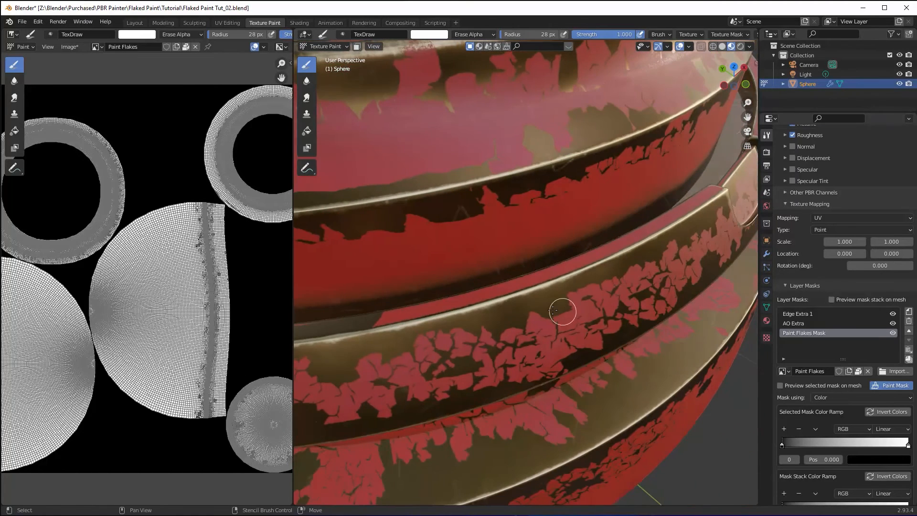
{"action": "mouse_move", "coordinate": [393, 313]}
{"action": "left_mouse_down"}
{"action": "mouse_move", "coordinate": [523, 282]}
{"action": "mouse_move", "coordinate": [509, 290]}
{"action": "left_mouse_up"}
{"action": "middle_click_drag", "start_coordinate": [540, 281], "coordinate": [528, 296]}
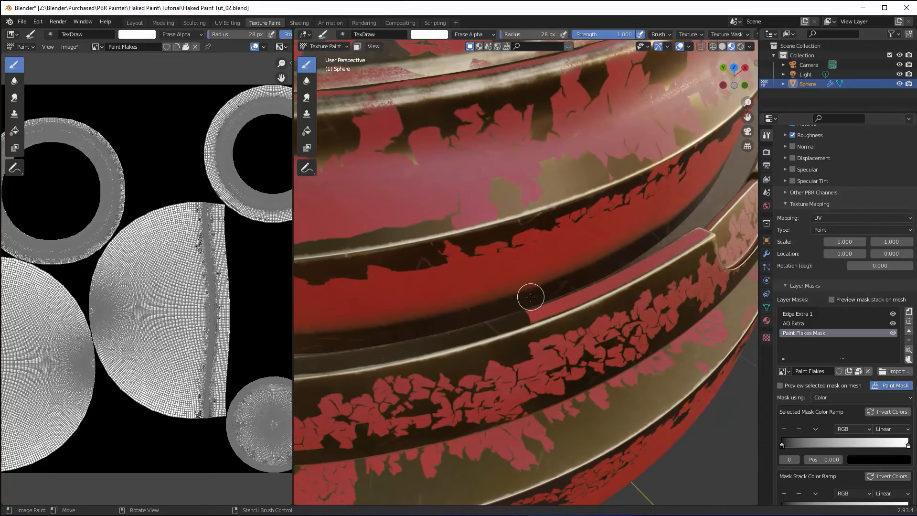
{"action": "mouse_move", "coordinate": [529, 297]}
{"action": "left_mouse_down"}
{"action": "mouse_move", "coordinate": [543, 307]}
{"action": "mouse_move", "coordinate": [680, 254]}
{"action": "left_mouse_up"}
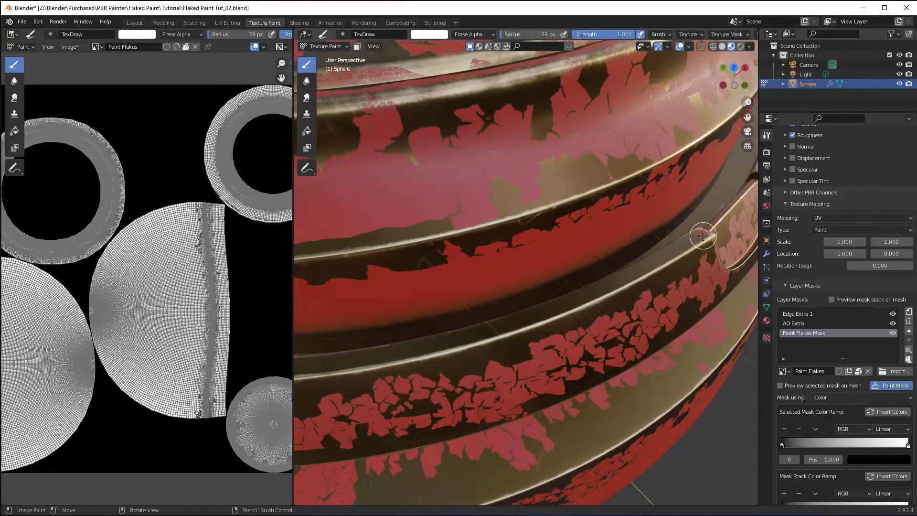
Continue erasing the red strip on the ledge past that notch and around the jar's side.
{"action": "middle_click_drag", "start_coordinate": [701, 232], "coordinate": [476, 336]}
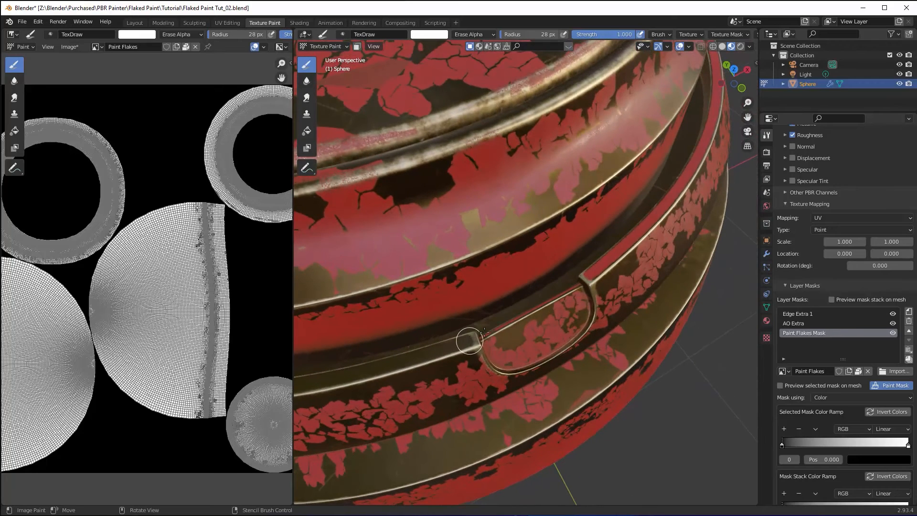
{"action": "left_click_drag", "start_coordinate": [594, 273], "coordinate": [676, 176]}
{"action": "mouse_move", "coordinate": [677, 176]}
{"action": "middle_mouse_down"}
{"action": "mouse_move", "coordinate": [572, 204]}
{"action": "mouse_move", "coordinate": [485, 203]}
{"action": "middle_mouse_up"}
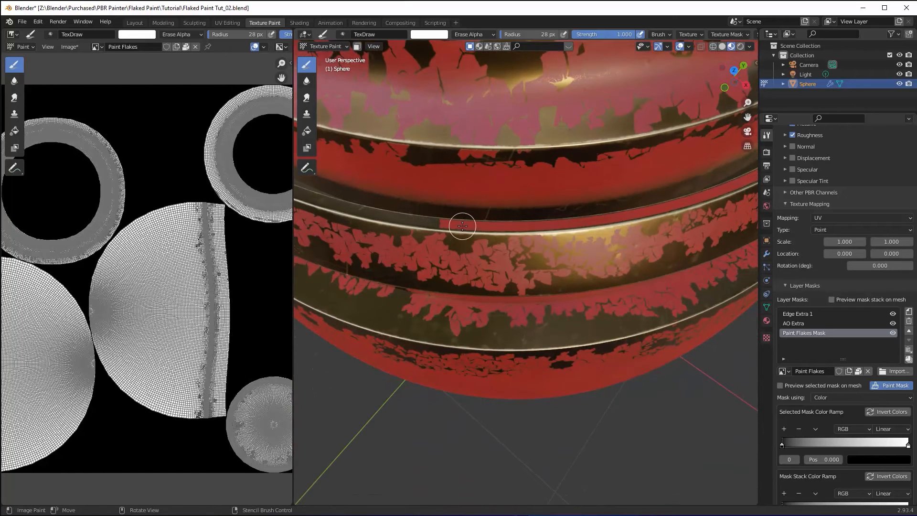
{"action": "scroll", "coordinate": [462, 225], "scroll_direction": "up", "scroll_amount": 2}
{"action": "left_click_drag", "start_coordinate": [381, 188], "coordinate": [657, 188]}
{"action": "middle_click_drag", "start_coordinate": [656, 188], "coordinate": [586, 205]}
{"action": "scroll", "coordinate": [588, 207], "scroll_direction": "down", "scroll_amount": 2}
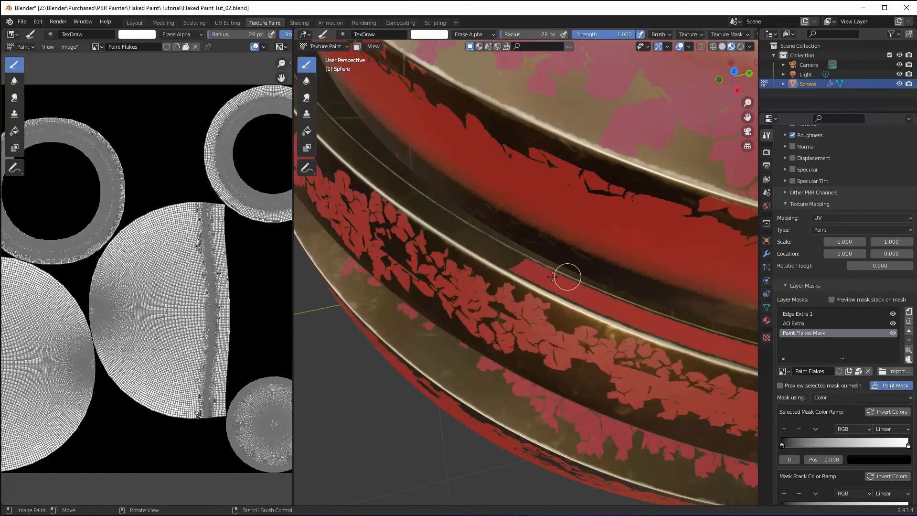
Erase most of the ledge's paint up to the following notch, leaving only small scattered red flakes.
{"action": "mouse_move", "coordinate": [493, 258]}
{"action": "middle_mouse_down"}
{"action": "mouse_move", "coordinate": [584, 267]}
{"action": "mouse_move", "coordinate": [567, 258]}
{"action": "middle_mouse_up"}
{"action": "mouse_move", "coordinate": [427, 225]}
{"action": "left_mouse_down"}
{"action": "mouse_move", "coordinate": [485, 233]}
{"action": "mouse_move", "coordinate": [478, 243]}
{"action": "mouse_move", "coordinate": [526, 239]}
{"action": "mouse_move", "coordinate": [556, 258]}
{"action": "mouse_move", "coordinate": [521, 264]}
{"action": "mouse_move", "coordinate": [577, 262]}
{"action": "mouse_move", "coordinate": [579, 252]}
{"action": "mouse_move", "coordinate": [640, 271]}
{"action": "mouse_move", "coordinate": [587, 280]}
{"action": "mouse_move", "coordinate": [611, 290]}
{"action": "mouse_move", "coordinate": [643, 276]}
{"action": "left_mouse_up"}
{"action": "middle_click_drag", "start_coordinate": [643, 277], "coordinate": [573, 249]}
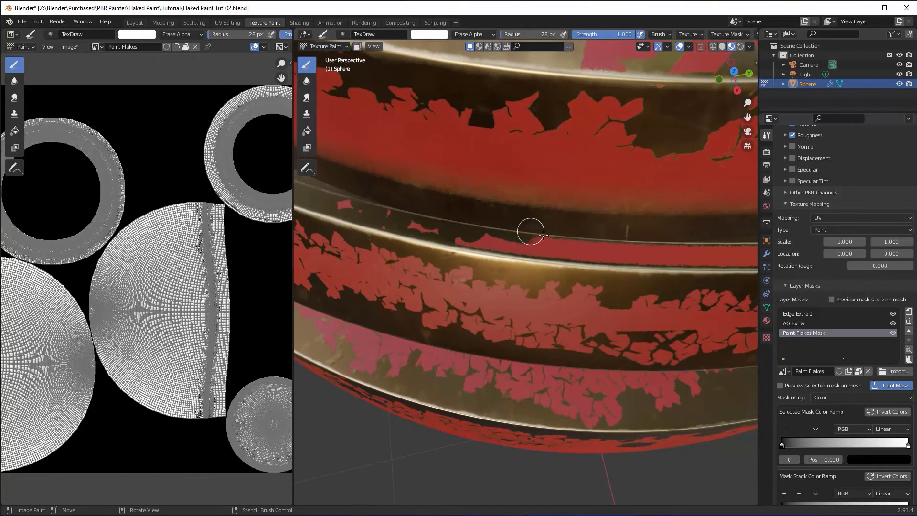
{"action": "mouse_move", "coordinate": [543, 234]}
{"action": "left_mouse_down"}
{"action": "mouse_move", "coordinate": [598, 239]}
{"action": "mouse_move", "coordinate": [475, 250]}
{"action": "mouse_move", "coordinate": [680, 264]}
{"action": "mouse_move", "coordinate": [546, 250]}
{"action": "left_mouse_up"}
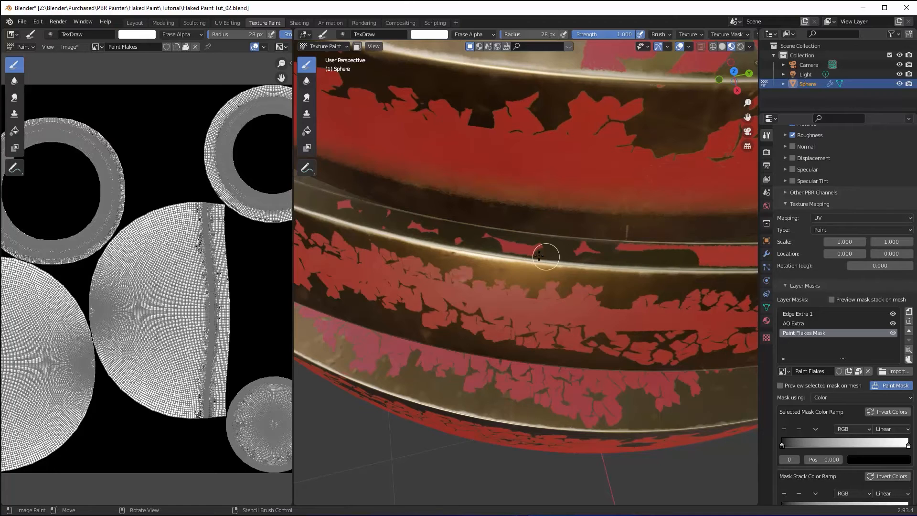
{"action": "middle_click_drag", "start_coordinate": [546, 250], "coordinate": [562, 258]}
{"action": "left_click_drag", "start_coordinate": [596, 224], "coordinate": [700, 254]}
{"action": "middle_click_drag", "start_coordinate": [700, 254], "coordinate": [485, 221]}
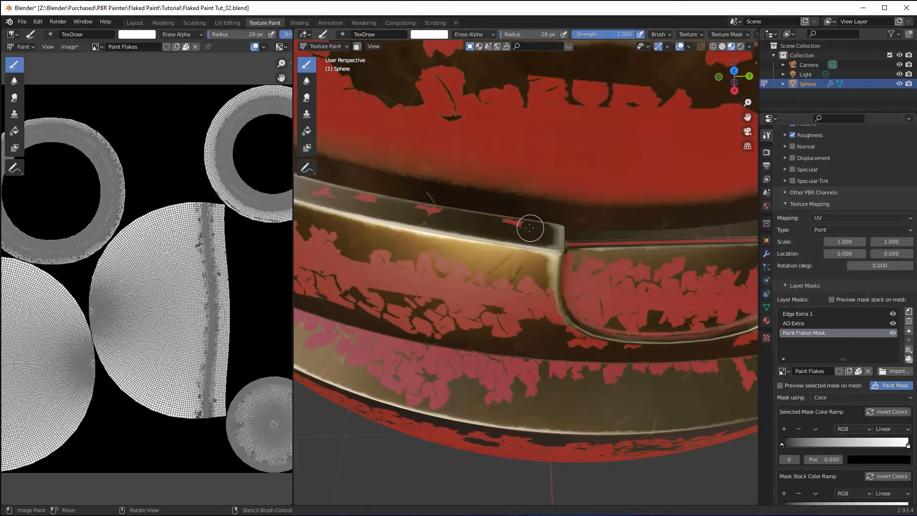
Erase paint from the ledge on the far side of the notch and review the whole jar.
{"action": "scroll", "coordinate": [530, 228], "scroll_direction": "down", "scroll_amount": 3}
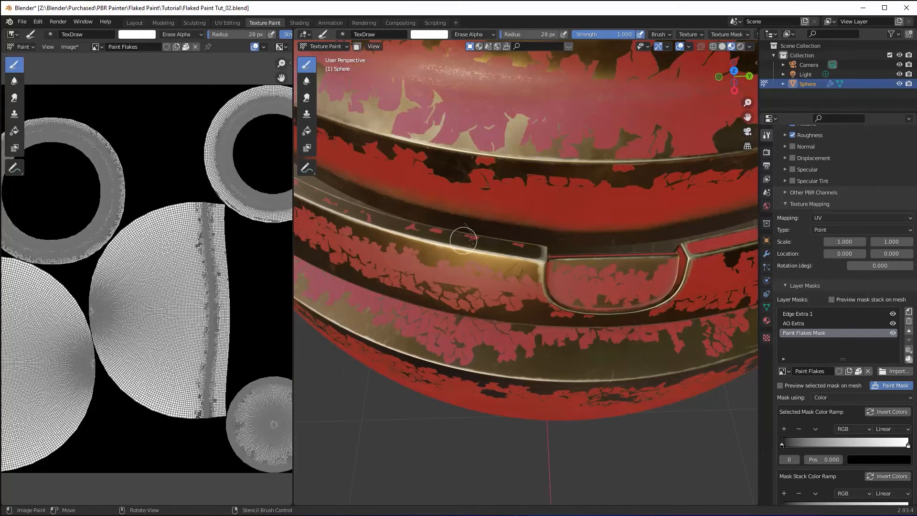
{"action": "middle_click_drag", "start_coordinate": [549, 237], "coordinate": [483, 221], "text": "shift"}
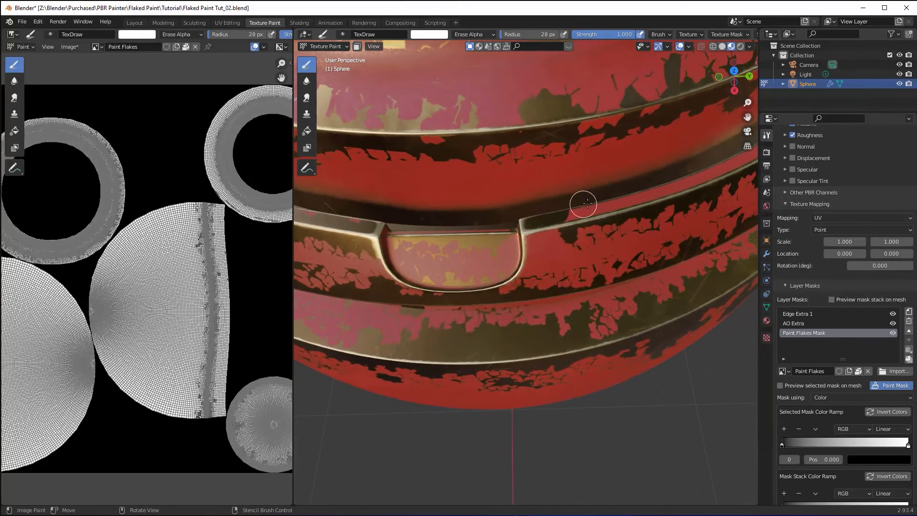
{"action": "middle_click_drag", "start_coordinate": [583, 204], "coordinate": [543, 234]}
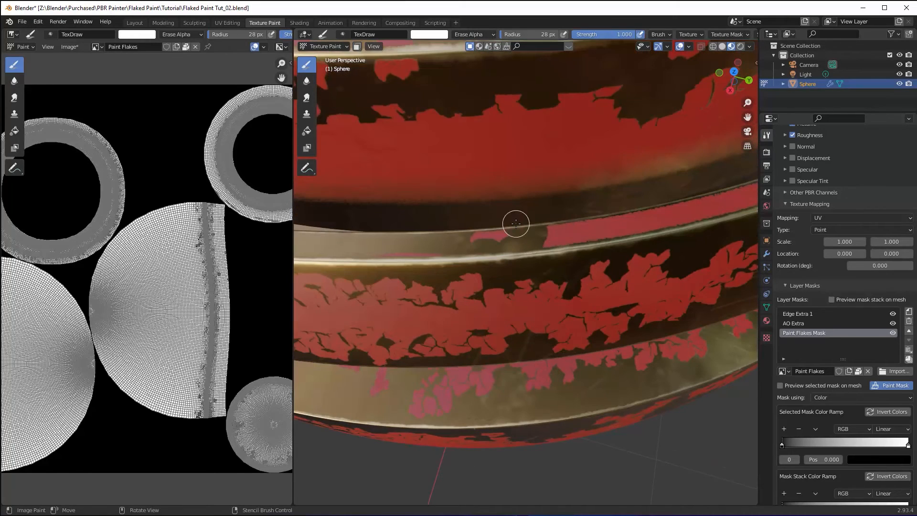
{"action": "mouse_move", "coordinate": [640, 208]}
{"action": "middle_mouse_down"}
{"action": "mouse_move", "coordinate": [604, 143]}
{"action": "mouse_move", "coordinate": [594, 174]}
{"action": "mouse_move", "coordinate": [585, 138]}
{"action": "mouse_move", "coordinate": [597, 192]}
{"action": "mouse_move", "coordinate": [508, 198]}
{"action": "mouse_move", "coordinate": [614, 194]}
{"action": "mouse_move", "coordinate": [553, 259]}
{"action": "mouse_move", "coordinate": [625, 274]}
{"action": "middle_mouse_up"}
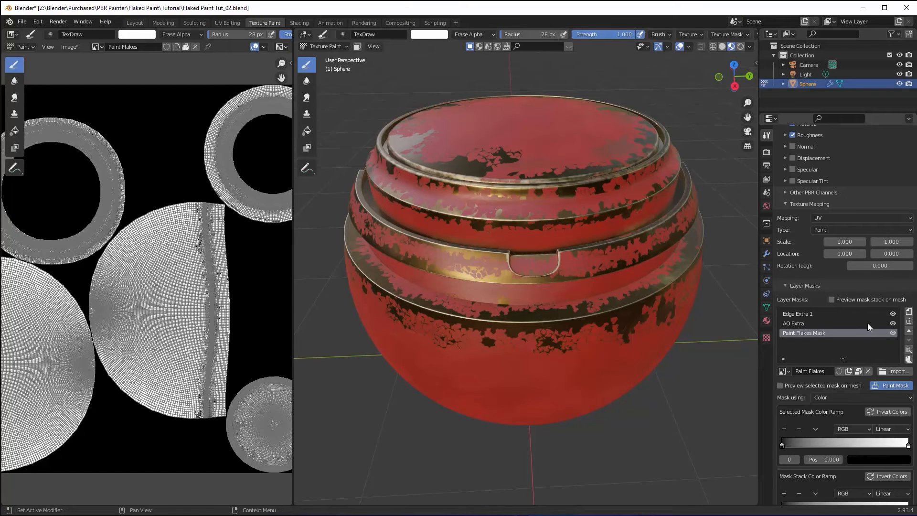
{"action": "middle_click_drag", "start_coordinate": [549, 260], "coordinate": [530, 260]}
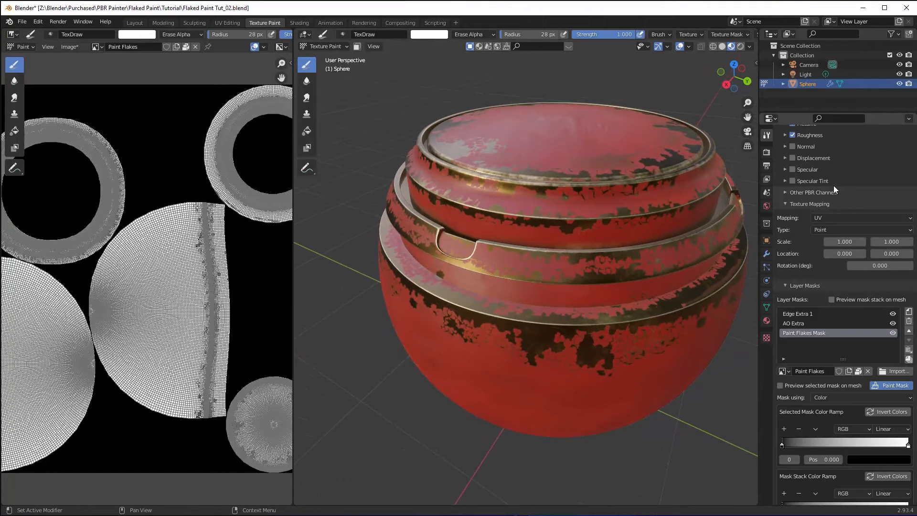
Enable the paint layer's Normal channel with type Link to Mask and inspect the flake edges up close.
{"action": "scroll", "coordinate": [803, 151], "scroll_direction": "up", "scroll_amount": 1}
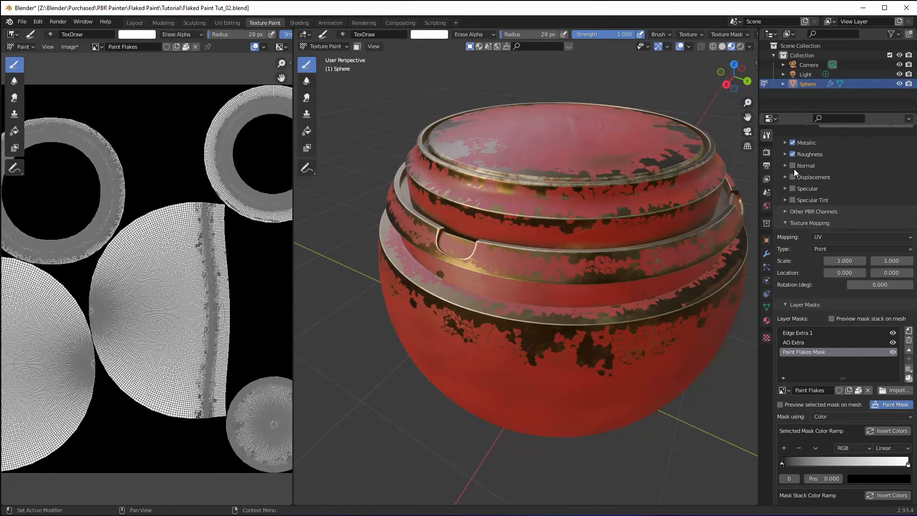
{"action": "left_click", "coordinate": [793, 166]}
{"action": "left_click", "coordinate": [785, 165]}
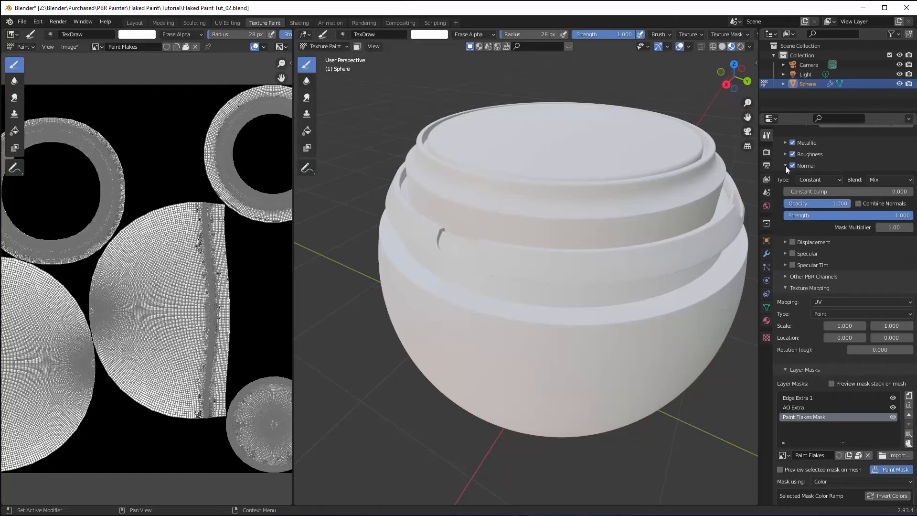
{"action": "left_click", "coordinate": [821, 179]}
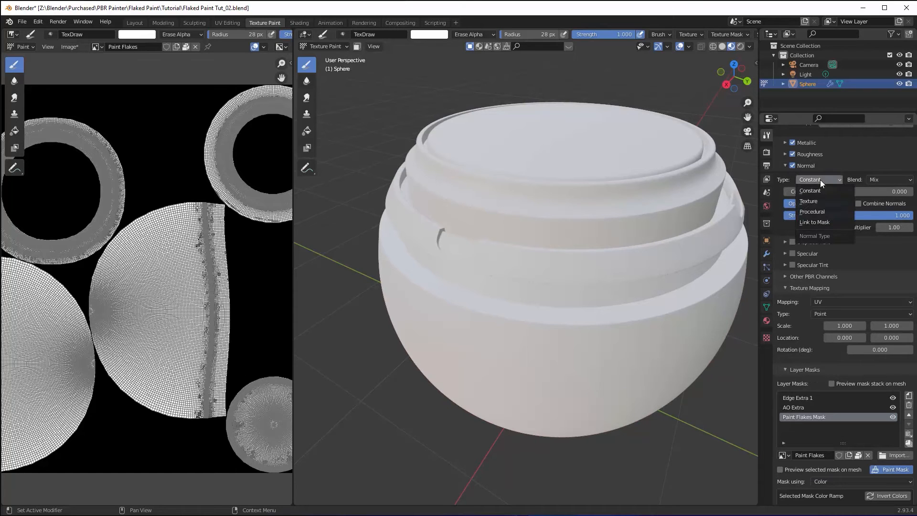
{"action": "left_click", "coordinate": [822, 220]}
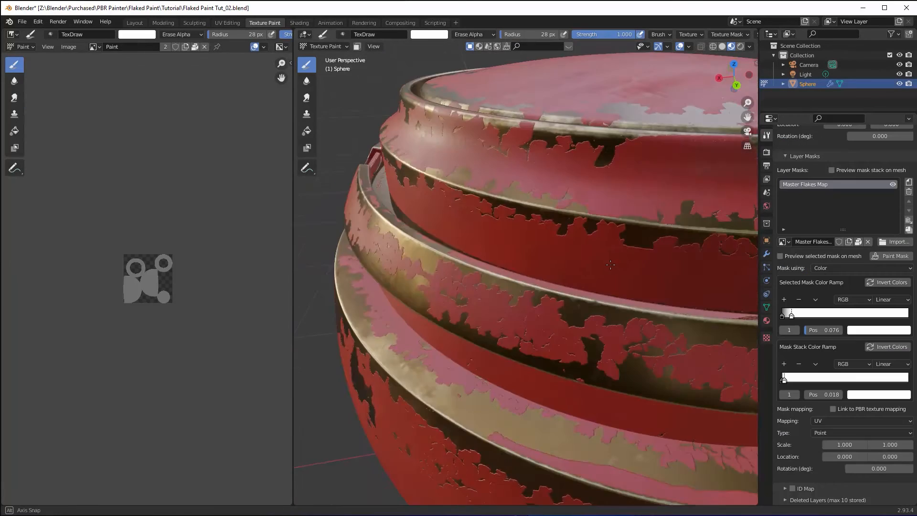
{"action": "mouse_move", "coordinate": [597, 258]}
{"action": "middle_mouse_down"}
{"action": "mouse_move", "coordinate": [630, 260]}
{"action": "mouse_move", "coordinate": [554, 257]}
{"action": "mouse_move", "coordinate": [582, 239]}
{"action": "mouse_move", "coordinate": [569, 240]}
{"action": "mouse_move", "coordinate": [576, 262]}
{"action": "mouse_move", "coordinate": [601, 242]}
{"action": "mouse_move", "coordinate": [573, 248]}
{"action": "middle_mouse_up"}
{"action": "scroll", "coordinate": [624, 265], "scroll_direction": "down", "scroll_amount": 5}
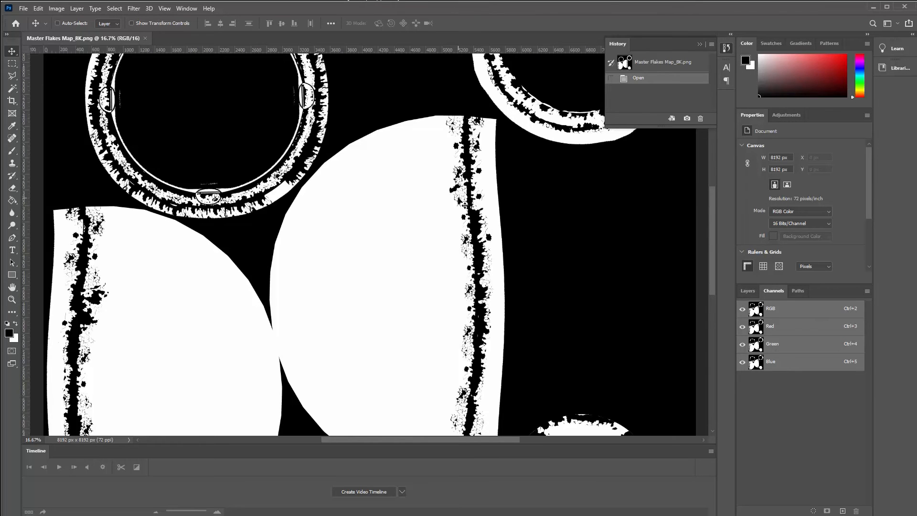
Switch to Photoshop, load the white areas of Master Flakes Map_8K.png as a selection from the RGB channel, and add a new layer.
{"action": "key", "text": "ctrl+plus"}
{"action": "key", "text": "ctrl+plus"}
{"action": "key", "text": "ctrl+plus"}
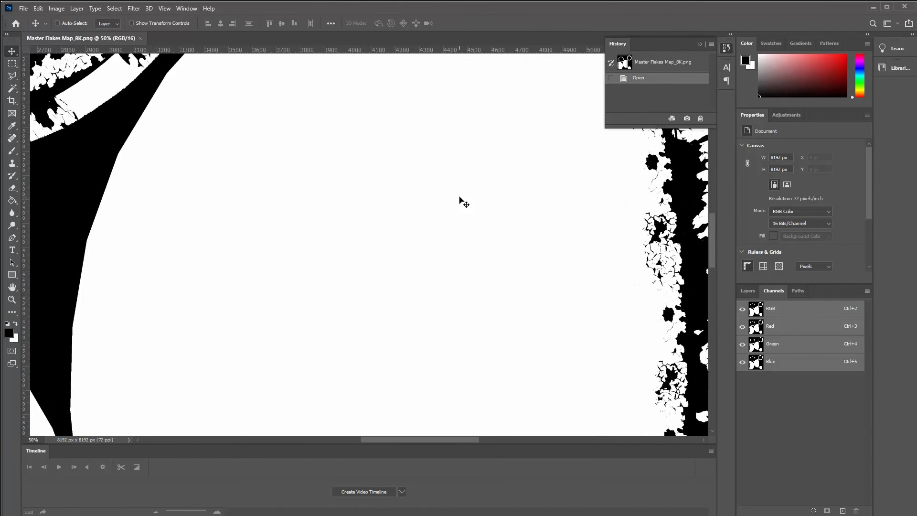
{"action": "left_click_drag", "start_coordinate": [484, 195], "coordinate": [139, 377]}
{"action": "left_click_drag", "start_coordinate": [342, 265], "coordinate": [380, 359]}
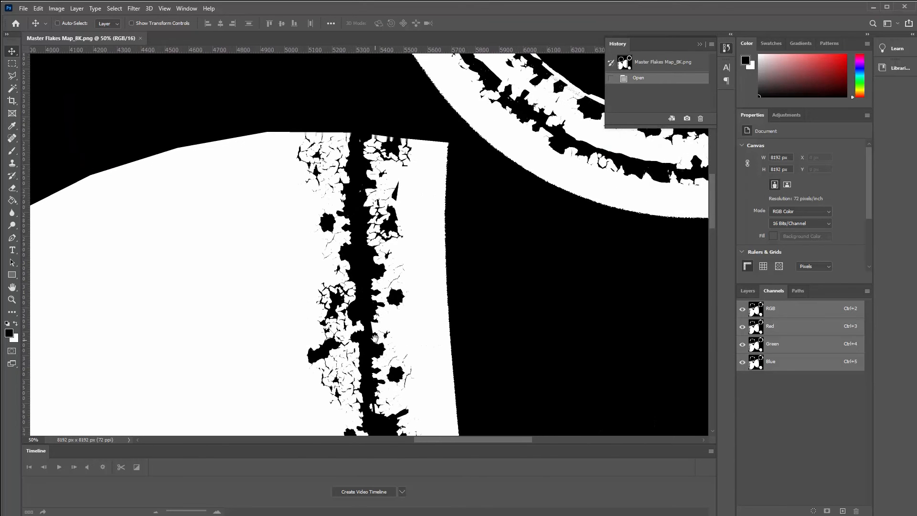
{"action": "key", "text": "ctrl+plus"}
{"action": "key", "text": "ctrl+plus"}
{"action": "key", "text": "ctrl+plus"}
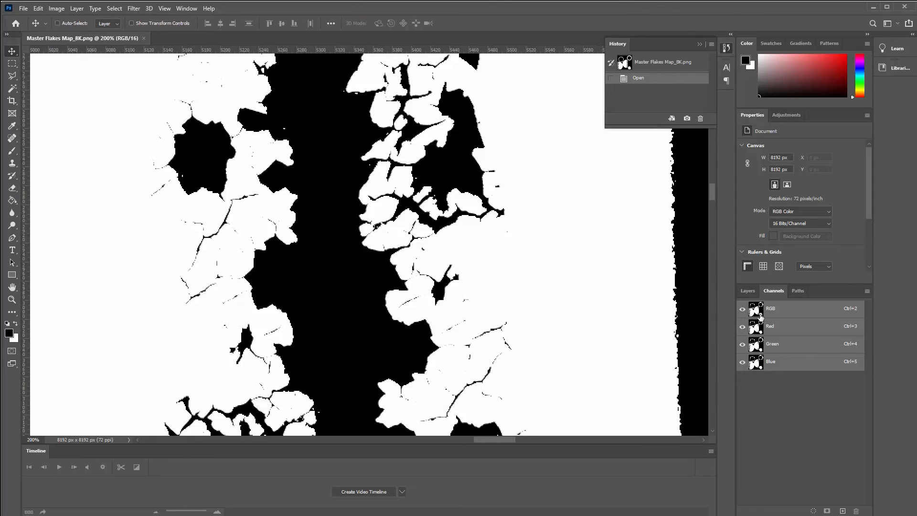
{"action": "key", "text": "ctrl"}
{"action": "left_click", "coordinate": [760, 310], "text": "ctrl"}
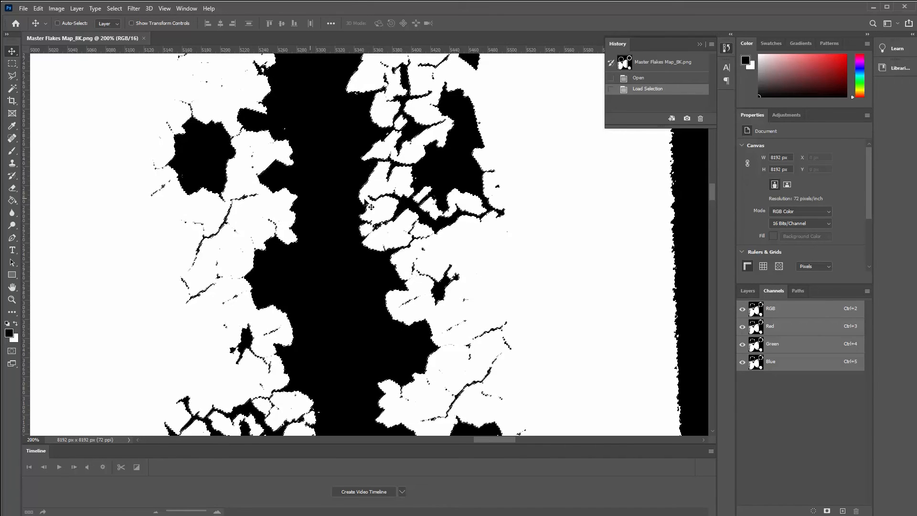
{"action": "left_click", "coordinate": [748, 291]}
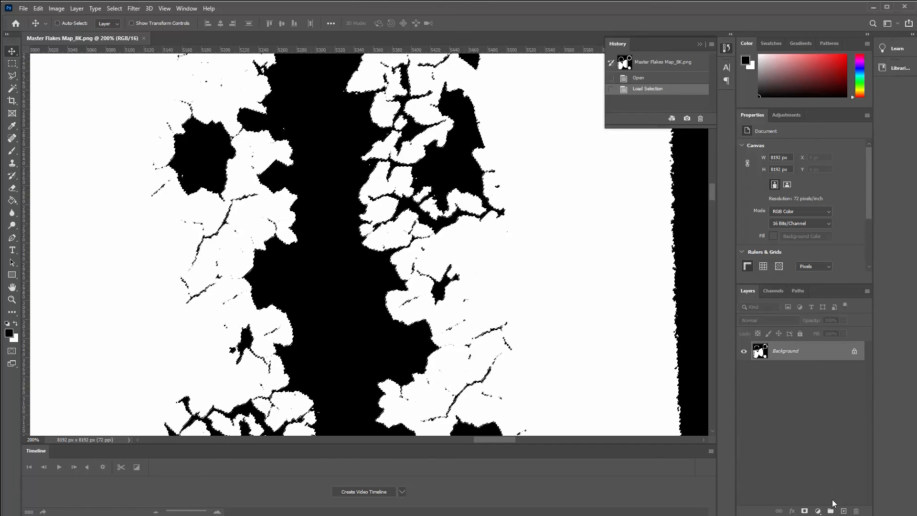
{"action": "left_click", "coordinate": [844, 510]}
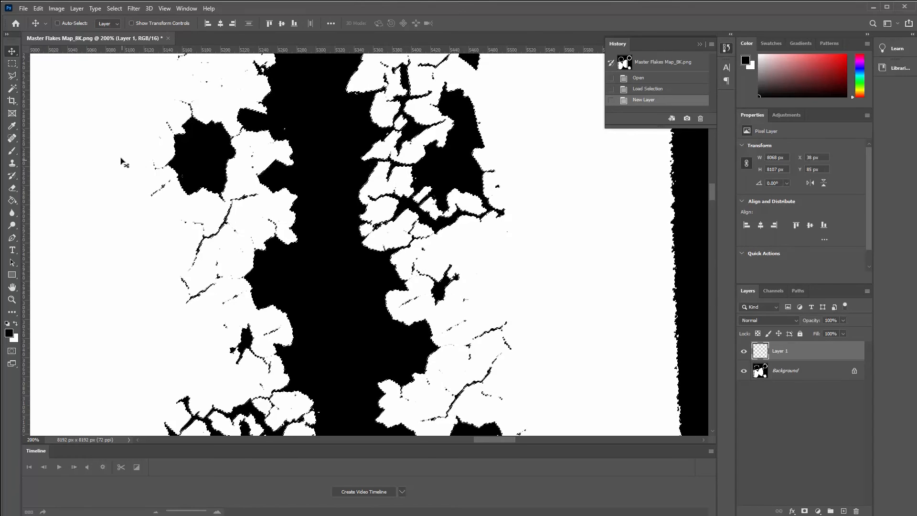
Try contracting the flake selection by 3 pixels and undo the contraction.
{"action": "left_click", "coordinate": [118, 10]}
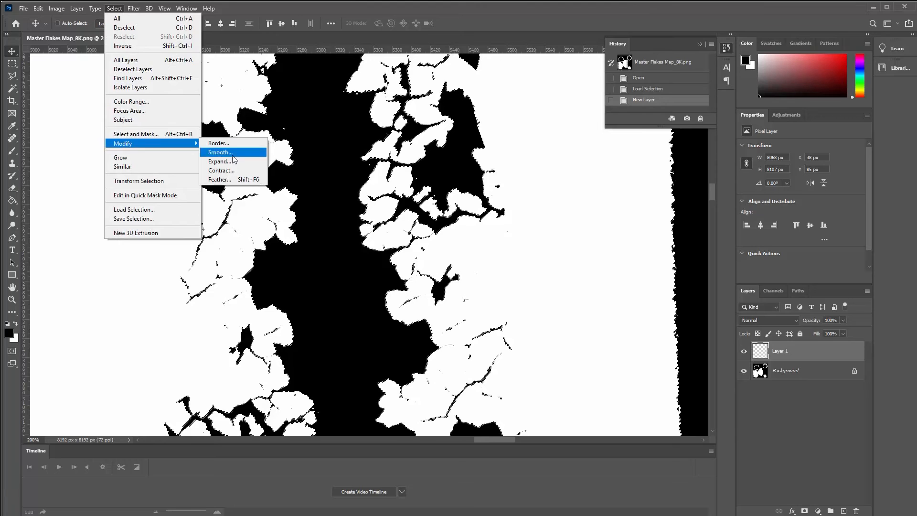
{"action": "left_click", "coordinate": [234, 174]}
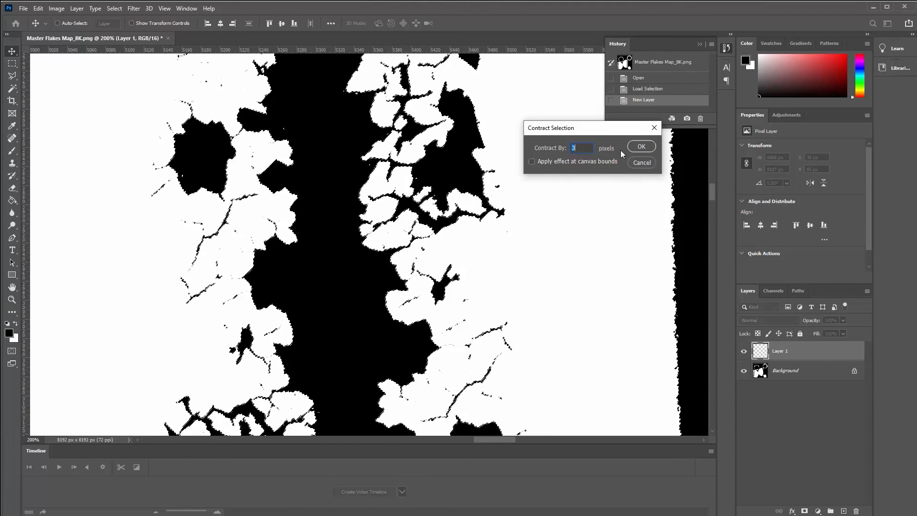
{"action": "left_click", "coordinate": [641, 147]}
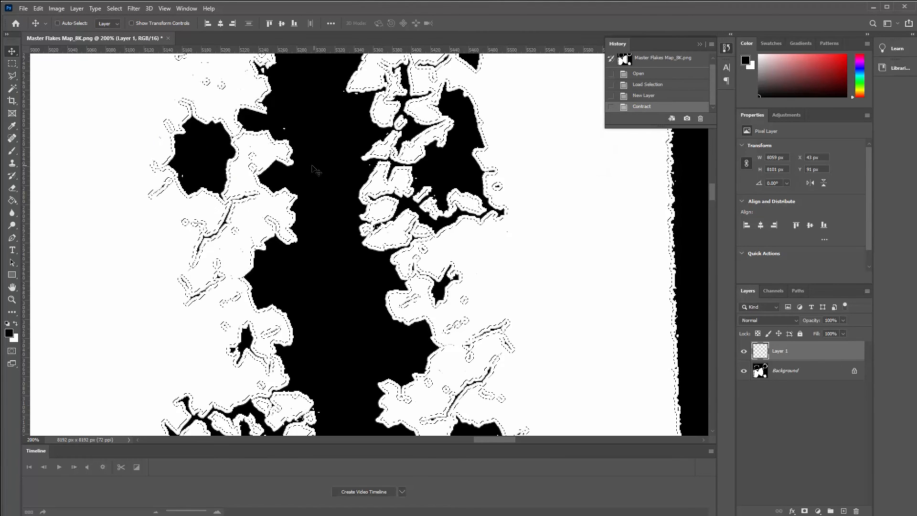
{"action": "key", "text": "ctrl"}
{"action": "key", "text": "ctrl+z"}
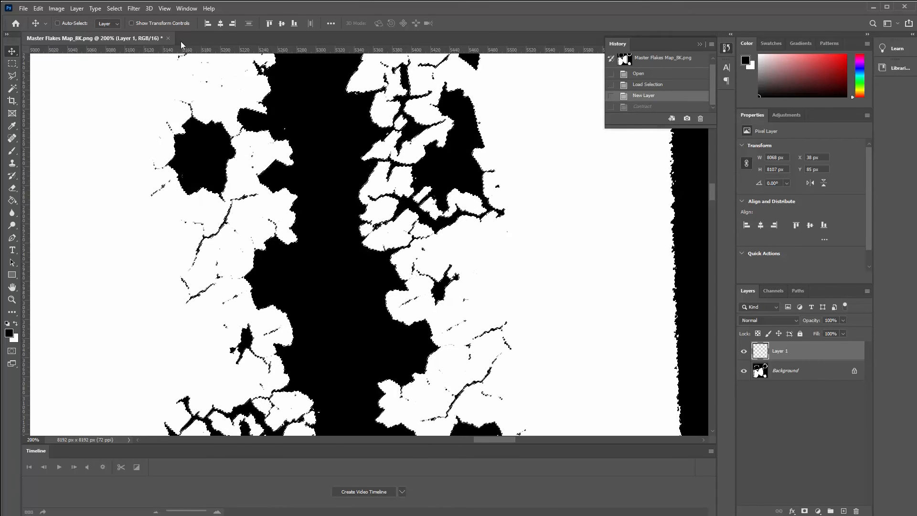
Contract the flake selection by 2 pixels and feather it with a 4-pixel radius.
{"action": "left_click", "coordinate": [134, 8]}
{"action": "mouse_move", "coordinate": [115, 8]}
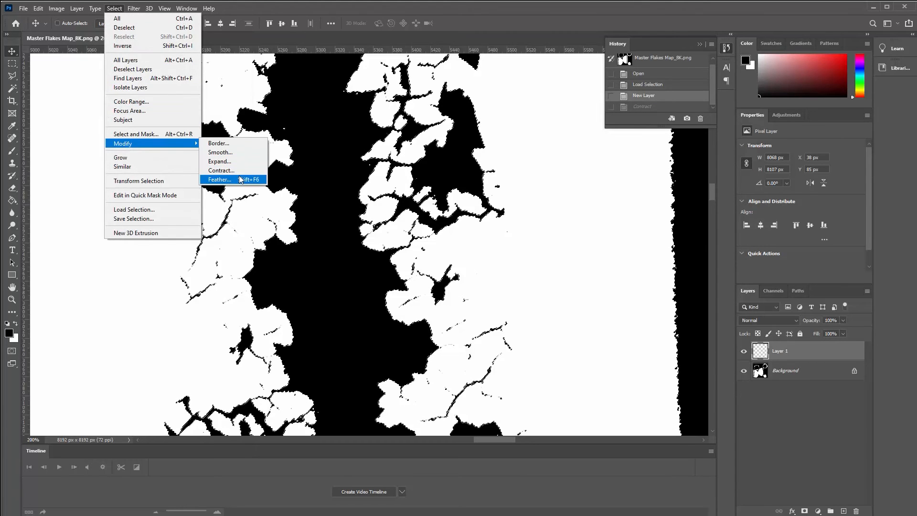
{"action": "left_click", "coordinate": [219, 170]}
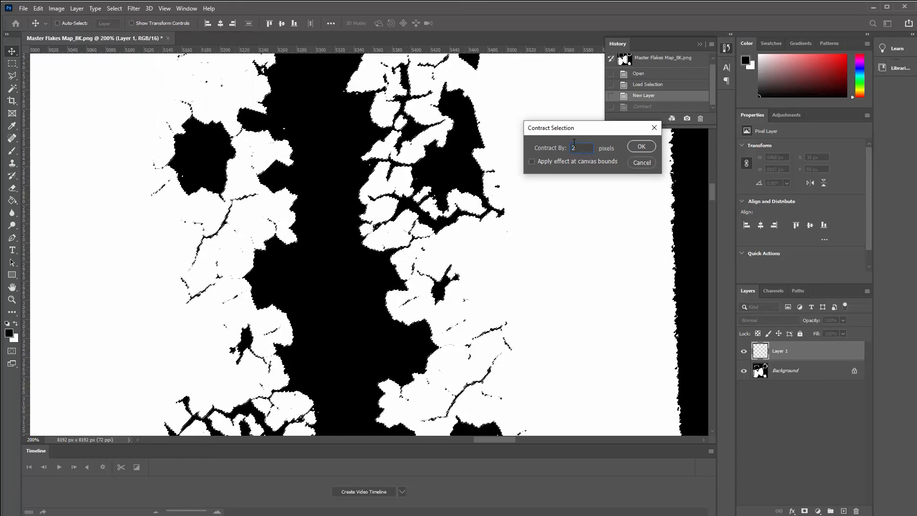
{"action": "key", "text": "Return"}
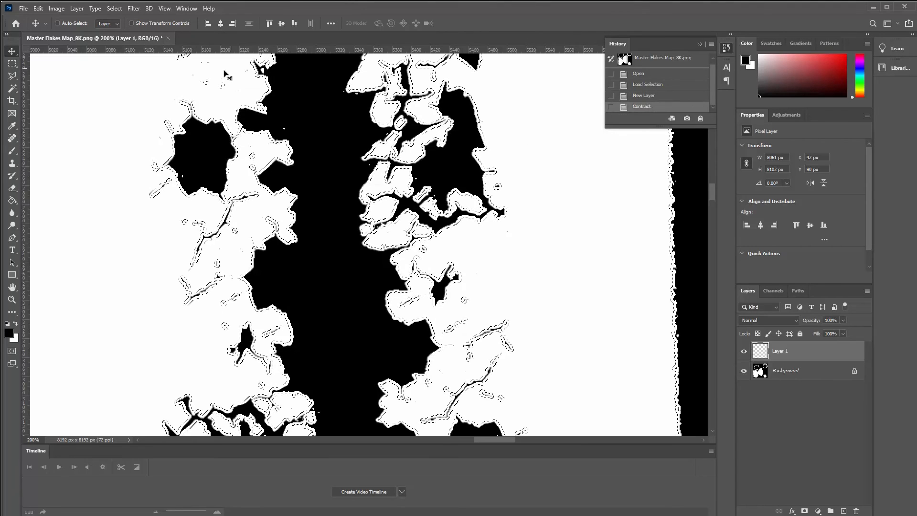
{"action": "left_click", "coordinate": [116, 9]}
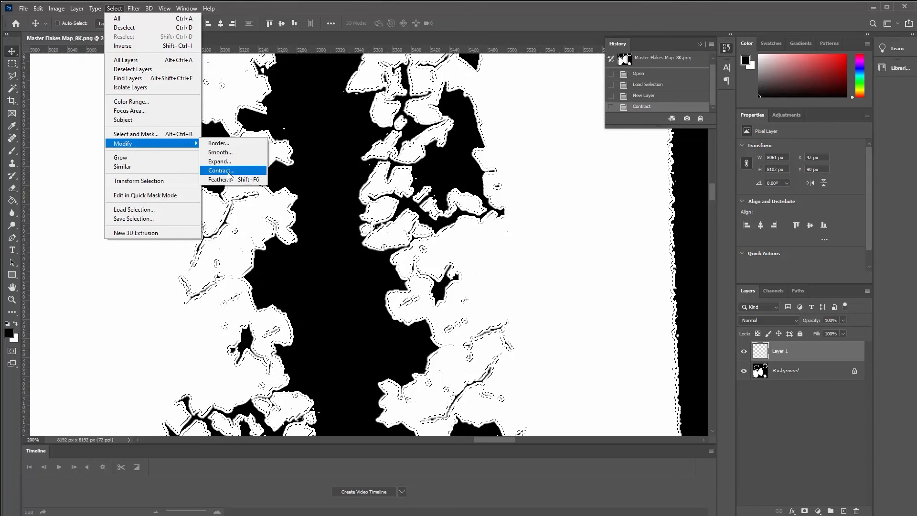
{"action": "left_click", "coordinate": [227, 179]}
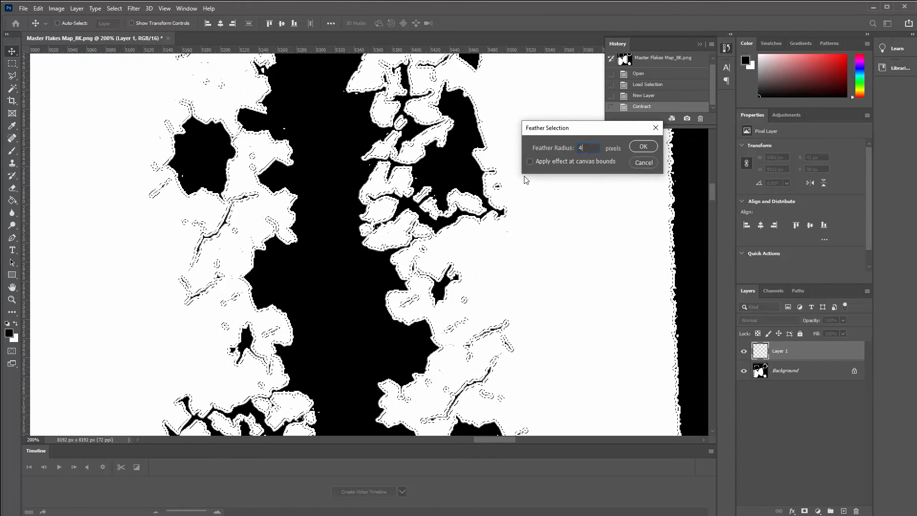
{"action": "type", "text": "4"}
{"action": "key", "text": "Return"}
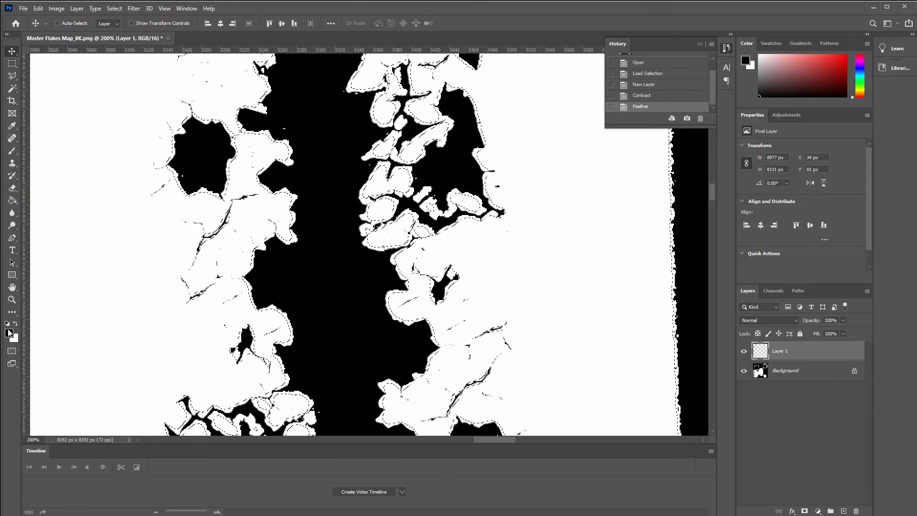
Fill the feathered selection on Layer 1 with white and check the fill with the Background temporarily hidden.
{"action": "left_click", "coordinate": [16, 324]}
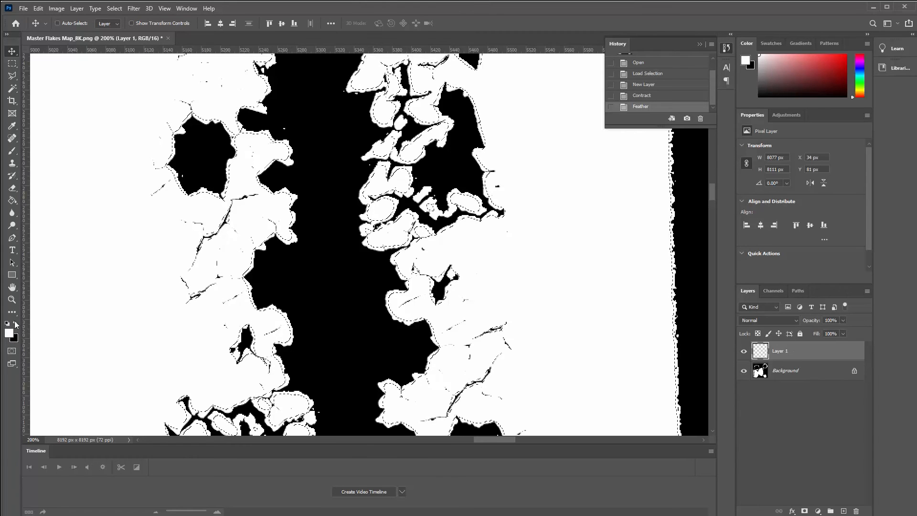
{"action": "left_click", "coordinate": [13, 200]}
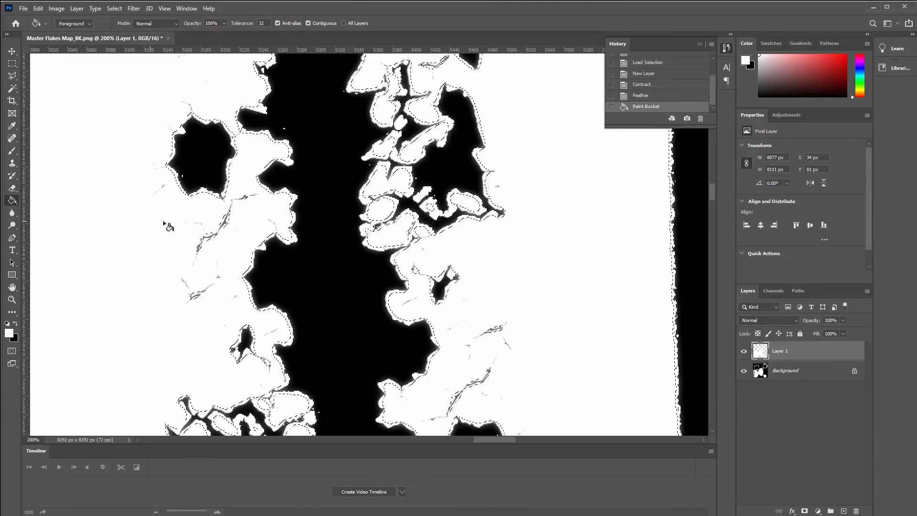
{"action": "left_click", "coordinate": [744, 371]}
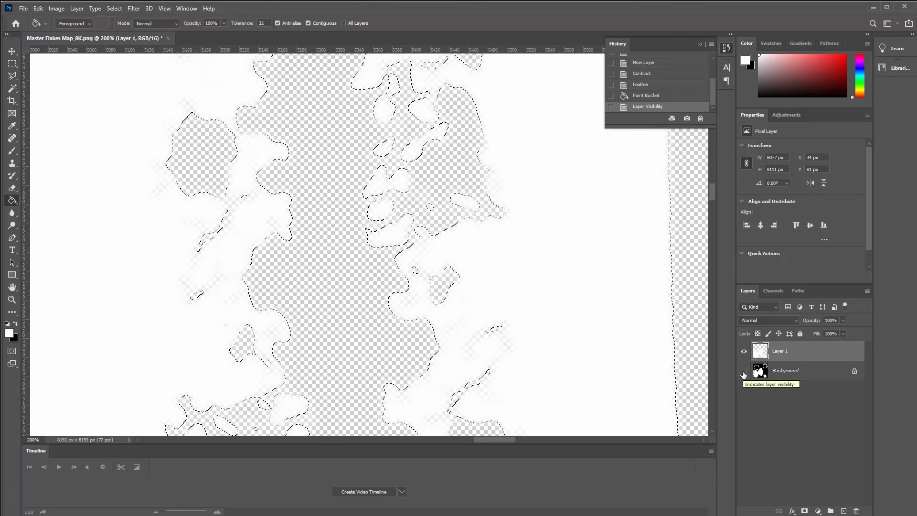
{"action": "left_click", "coordinate": [744, 371]}
Load the map's white areas as a selection from the RGB channel and add a new layer directly above the Background.
{"action": "left_click", "coordinate": [779, 374]}
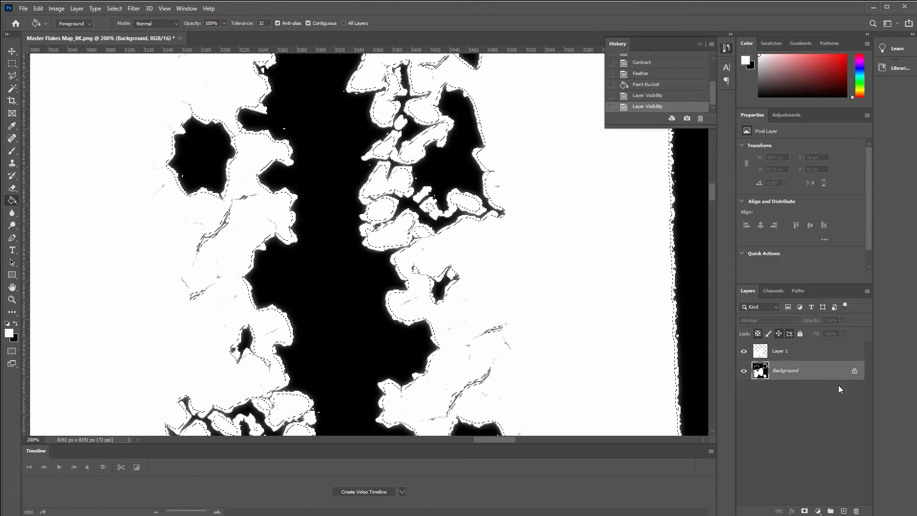
{"action": "left_click", "coordinate": [774, 292]}
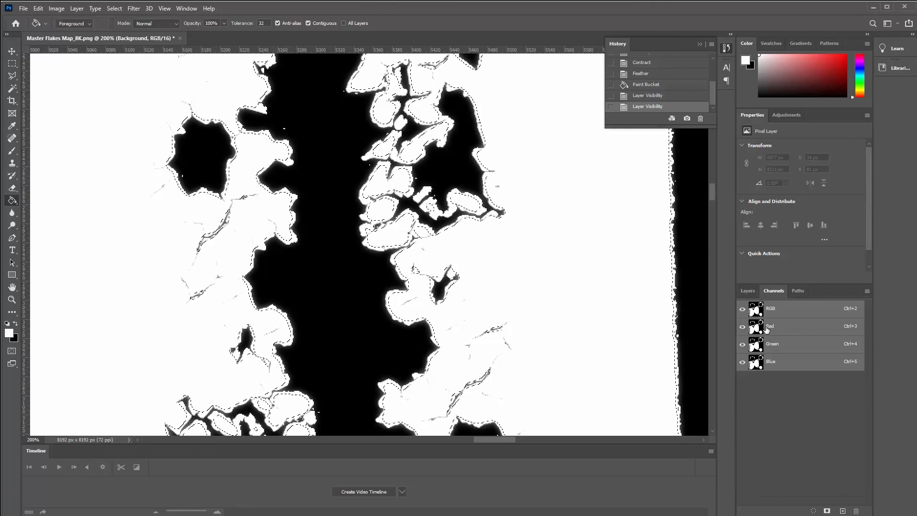
{"action": "left_click", "coordinate": [746, 291]}
{"action": "left_click", "coordinate": [844, 510]}
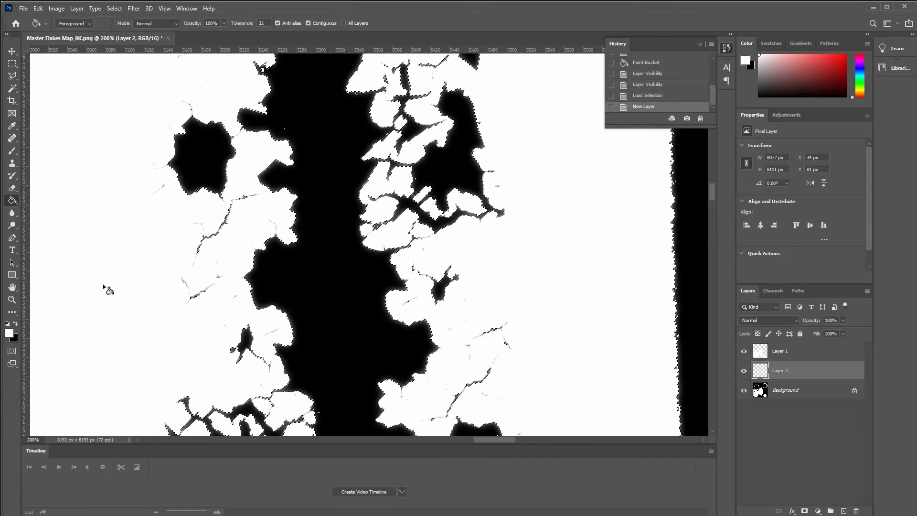
Fill the selection on the new layer with light grey cfcfcf and deselect.
{"action": "left_click", "coordinate": [9, 333]}
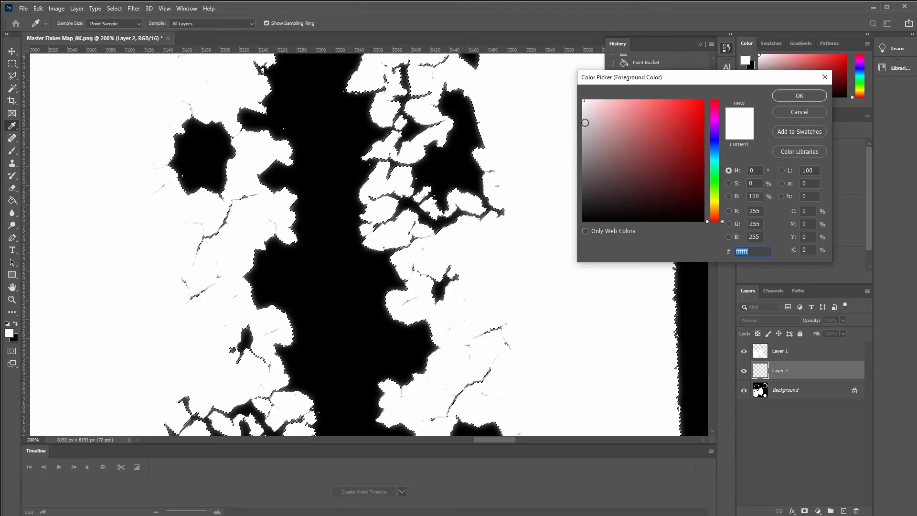
{"action": "type", "text": "cfcece"}
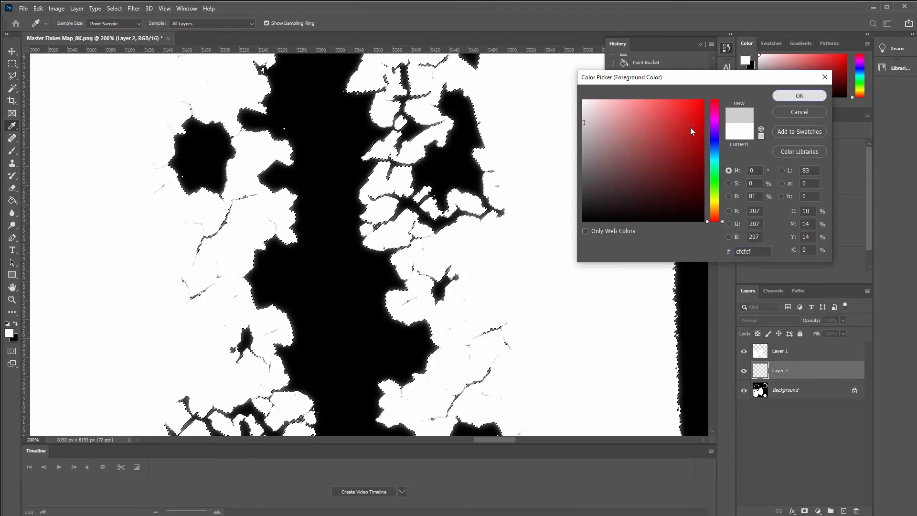
{"action": "left_click", "coordinate": [800, 95]}
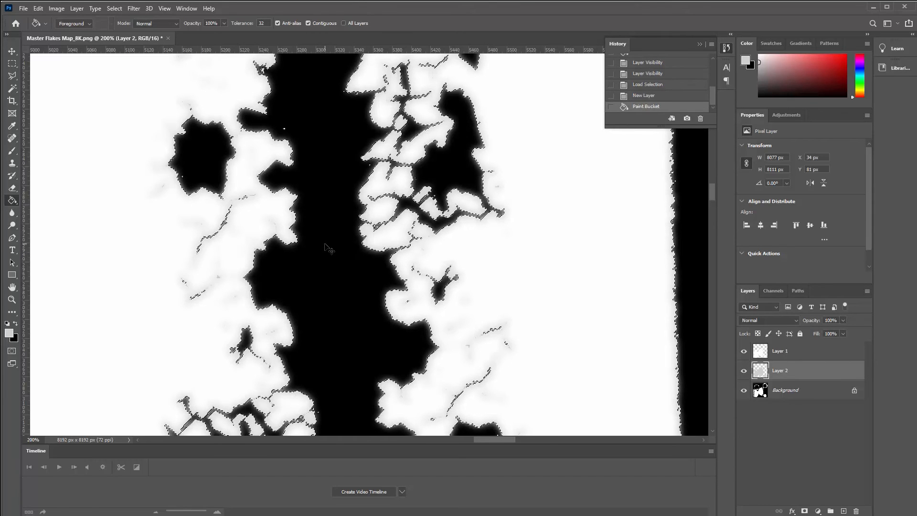
{"action": "key", "text": "ctrl+d"}
Inspect the softened flake edges up close and compare them with Layer 2 hidden and shown.
{"action": "scroll", "coordinate": [336, 246], "scroll_direction": "up", "scroll_amount": 3, "text": "alt"}
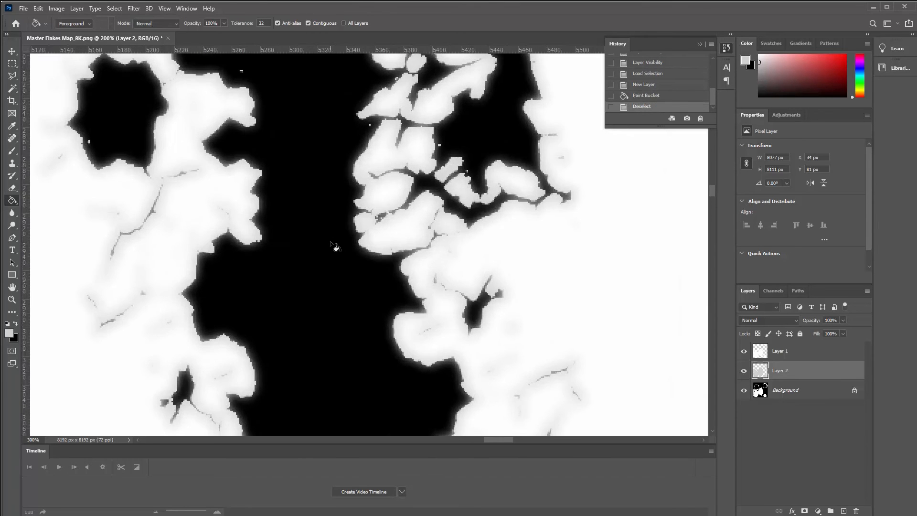
{"action": "scroll", "coordinate": [336, 247], "scroll_direction": "down", "scroll_amount": 2, "text": "alt"}
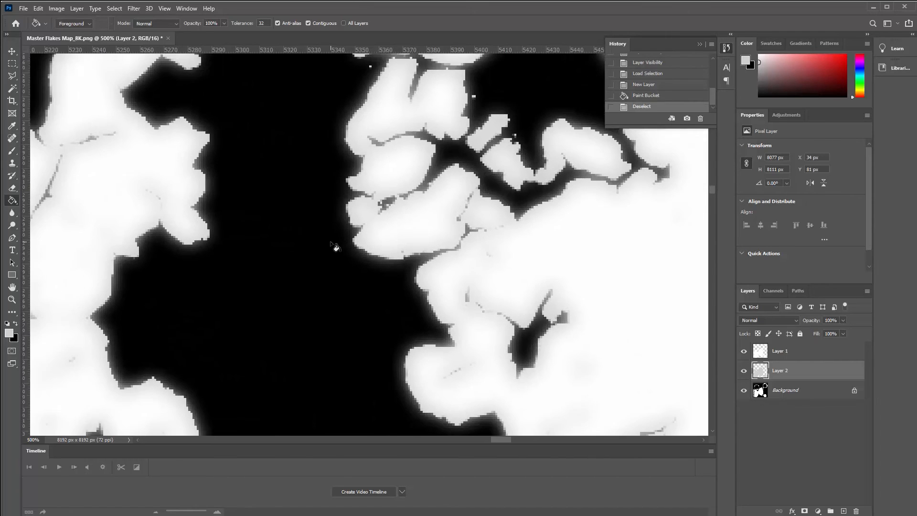
{"action": "scroll", "coordinate": [336, 247], "scroll_direction": "down", "scroll_amount": 1, "text": "alt"}
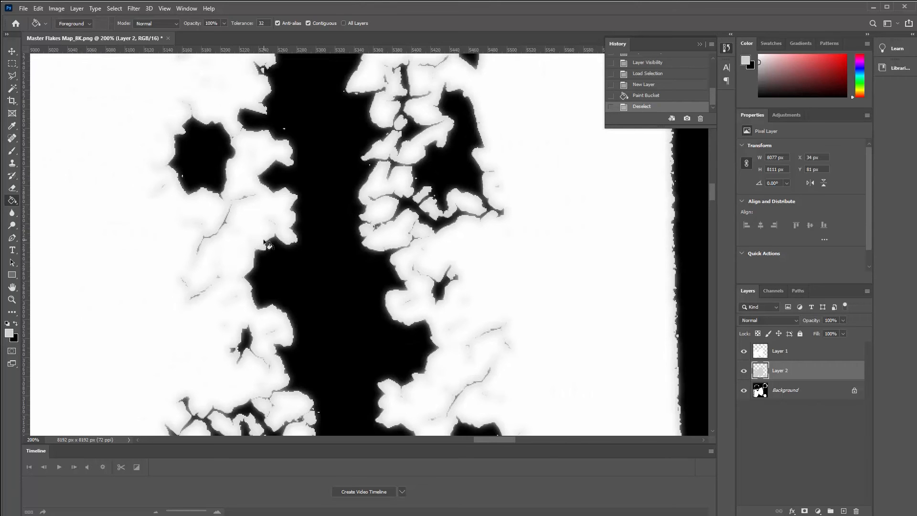
{"action": "scroll", "coordinate": [267, 245], "scroll_direction": "up", "scroll_amount": 1, "text": "alt"}
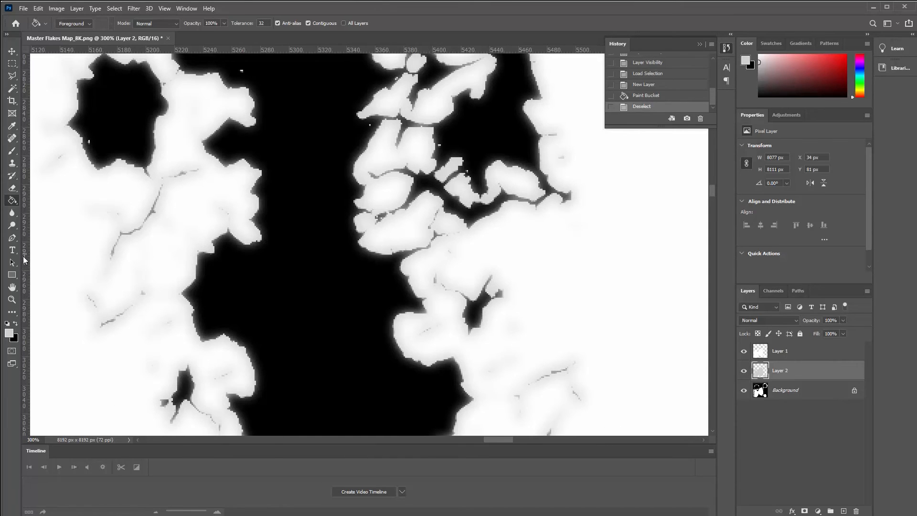
{"action": "left_click", "coordinate": [743, 373]}
{"action": "left_click", "coordinate": [743, 373]}
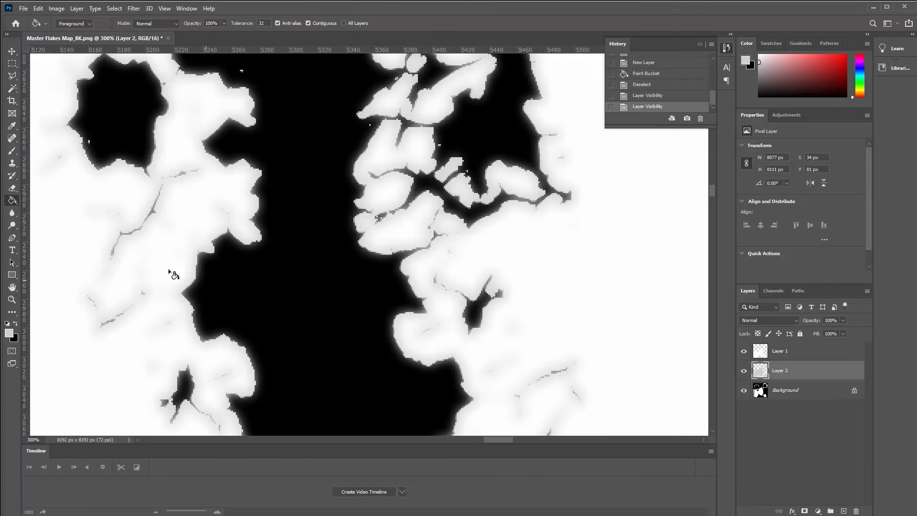
Set the foreground colour to white ffffff, try filling Layer 2 without a selection, and undo the fill.
{"action": "left_click", "coordinate": [9, 334]}
{"action": "left_click_drag", "start_coordinate": [596, 145], "coordinate": [583, 99]}
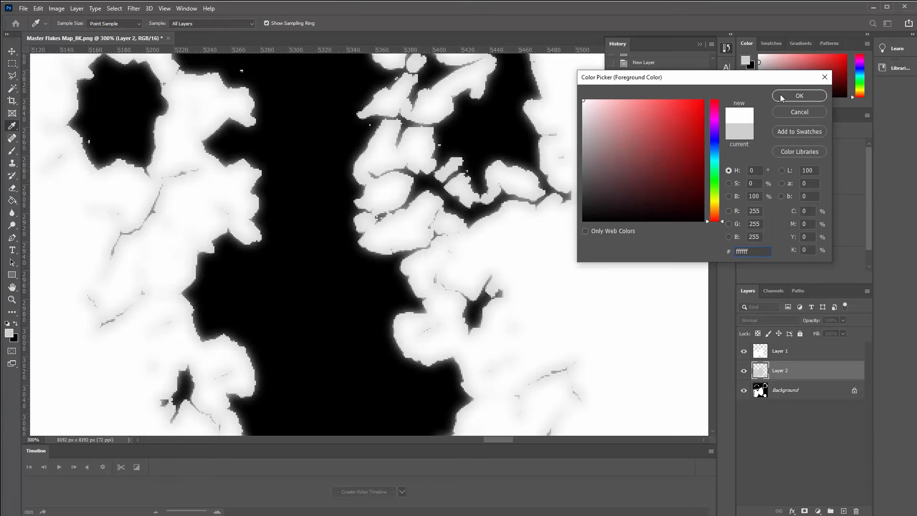
{"action": "left_click", "coordinate": [799, 96]}
{"action": "key", "text": "g"}
{"action": "left_click", "coordinate": [364, 227]}
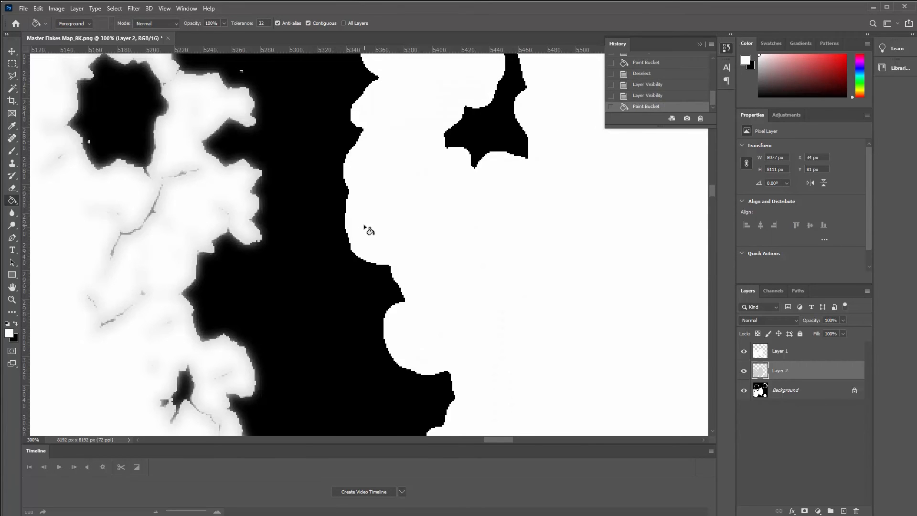
{"action": "key", "text": "ctrl+z"}
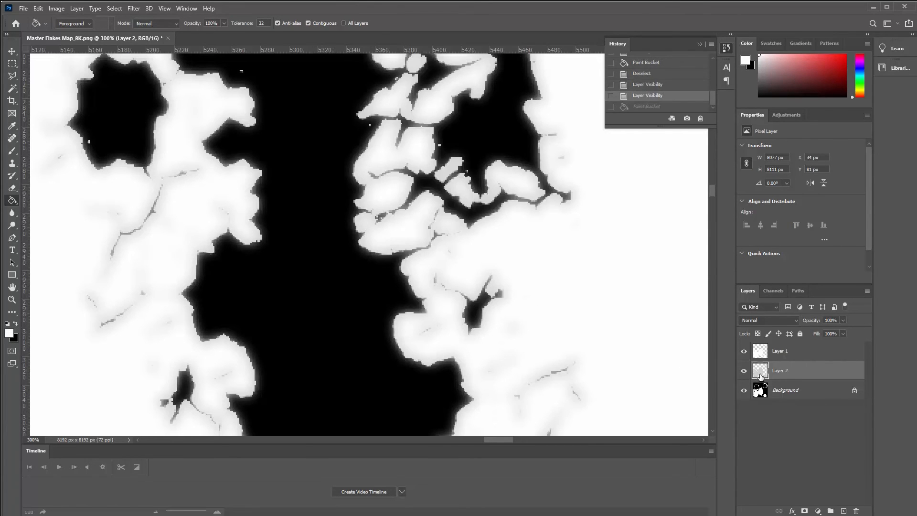
Load Layer 2's pixels as a selection and replace that layer with a new one filled with white.
{"action": "left_click", "coordinate": [762, 373], "text": "ctrl"}
{"action": "left_click", "coordinate": [445, 276]}
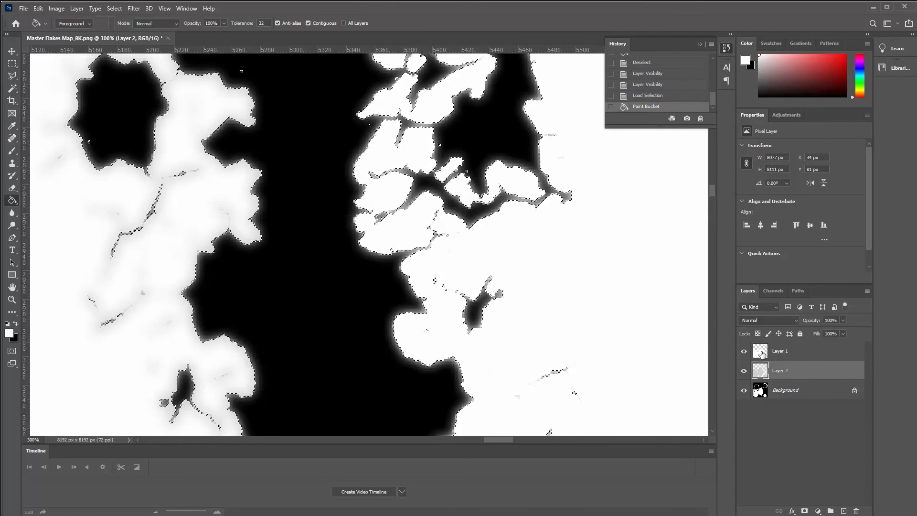
{"action": "left_click_drag", "start_coordinate": [763, 390], "coordinate": [855, 510]}
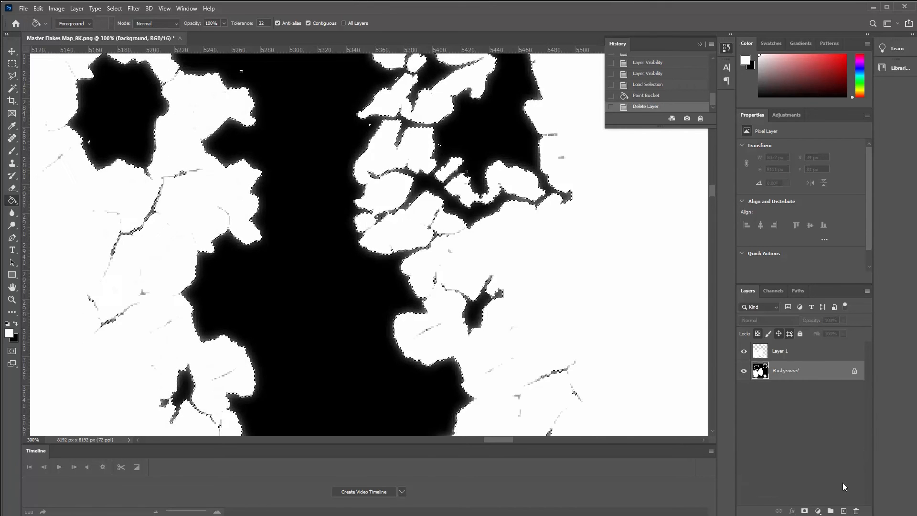
{"action": "left_click", "coordinate": [844, 510]}
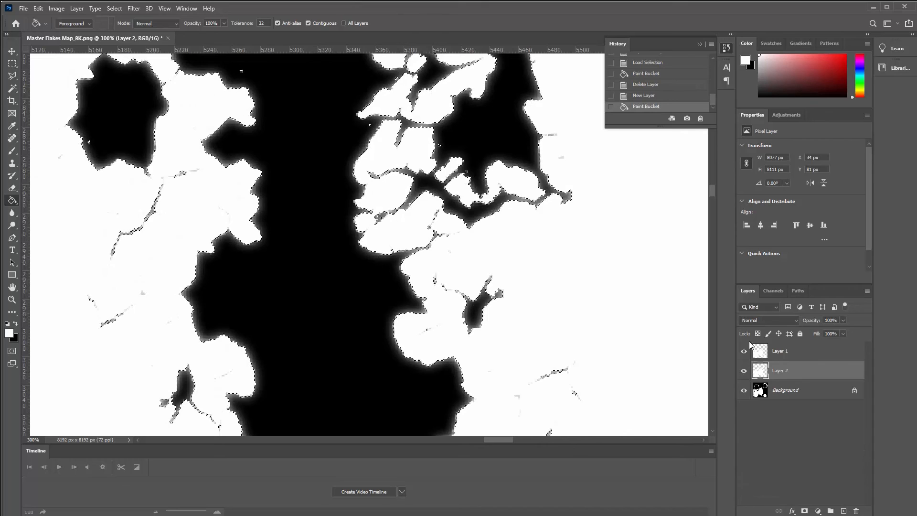
Load Layer 1's pixels as a selection, add a new layer above it, and hide Layer 1.
{"action": "left_click", "coordinate": [765, 354]}
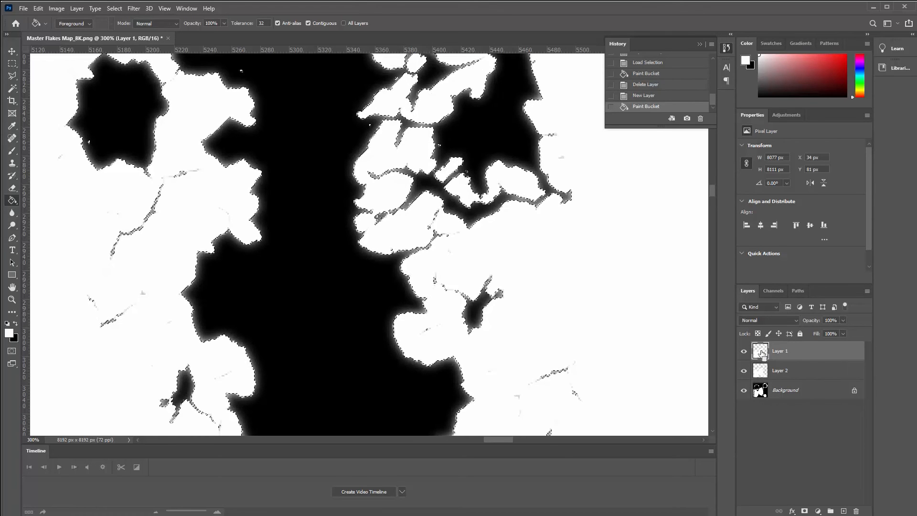
{"action": "left_click", "coordinate": [761, 354], "text": "ctrl"}
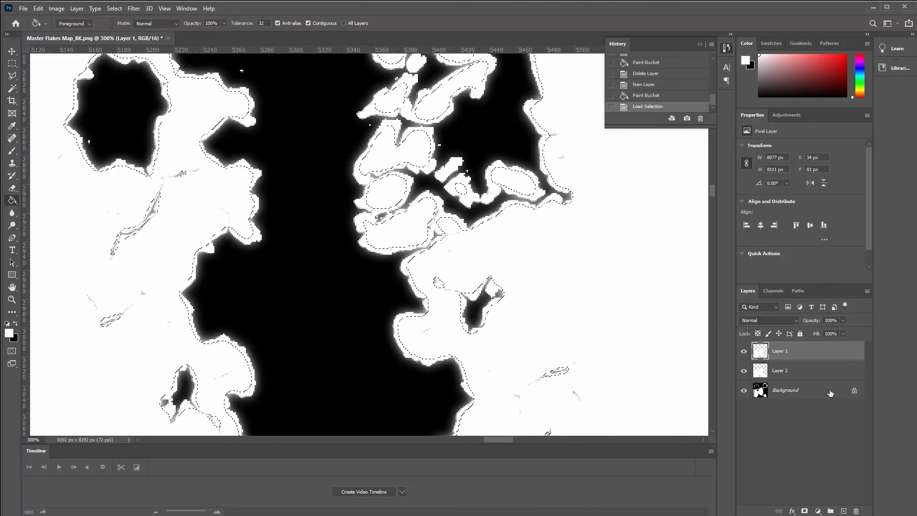
{"action": "left_click", "coordinate": [843, 511]}
{"action": "left_click", "coordinate": [744, 371]}
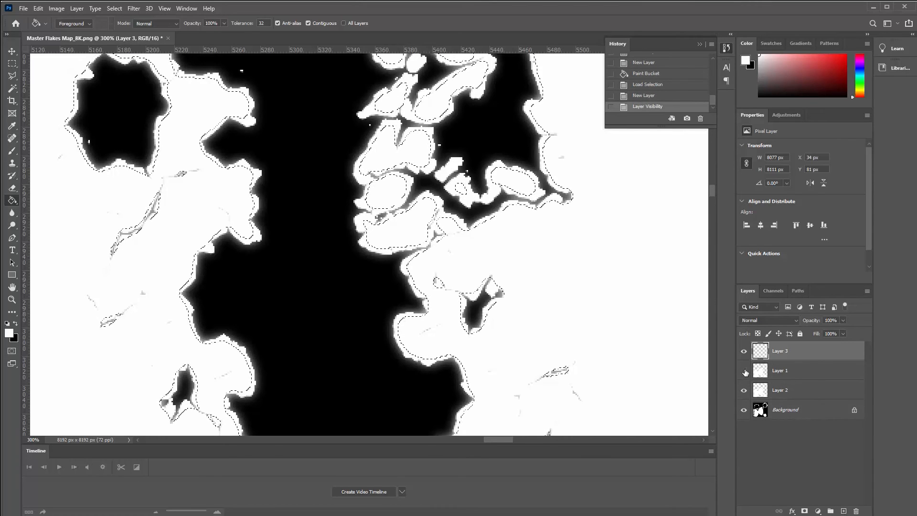
Fill the selection on the topmost layer with light grey cecece, deselect, and review the flake edges elsewhere on the map.
{"action": "left_click", "coordinate": [10, 333]}
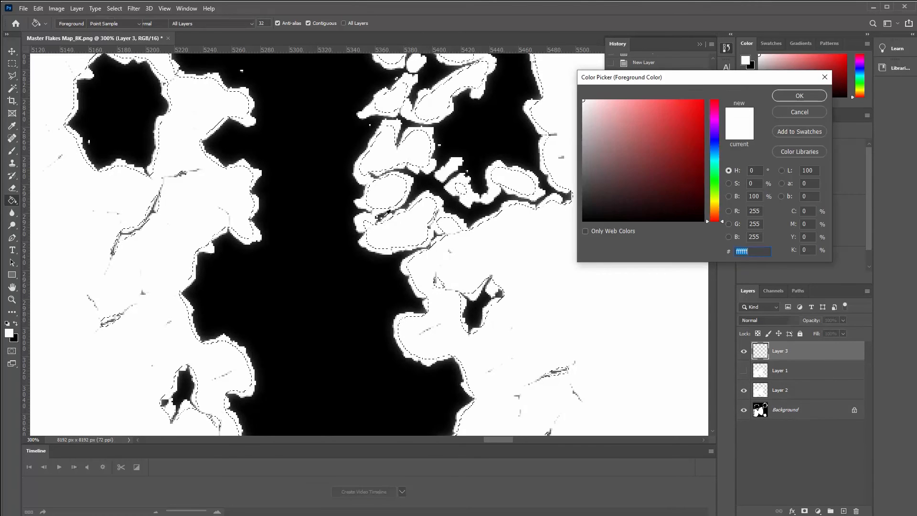
{"action": "left_click_drag", "start_coordinate": [585, 121], "coordinate": [576, 122]}
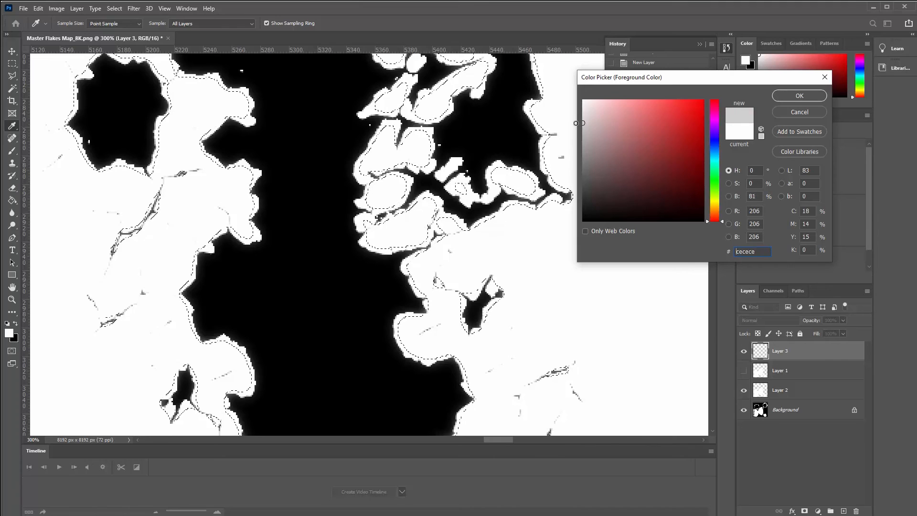
{"action": "left_click", "coordinate": [796, 93]}
{"action": "key", "text": "g"}
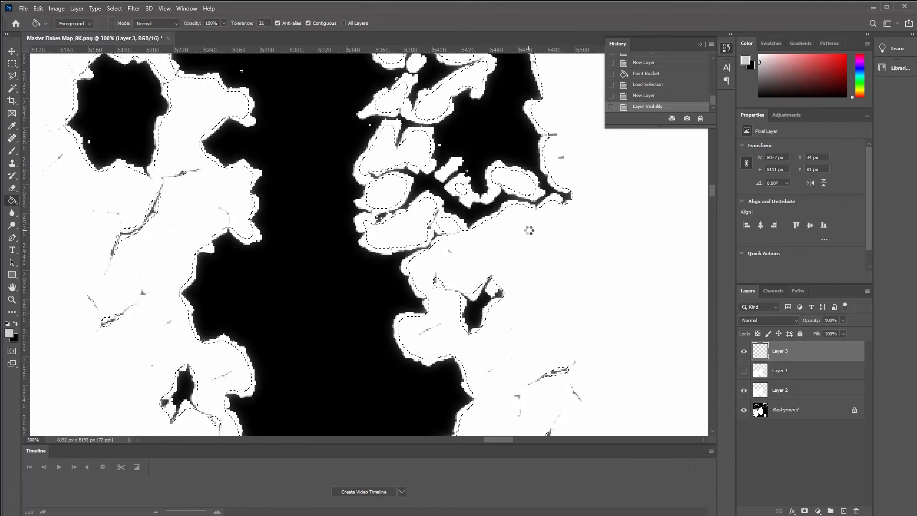
{"action": "left_click", "coordinate": [529, 231]}
{"action": "key", "text": "ctrl+d"}
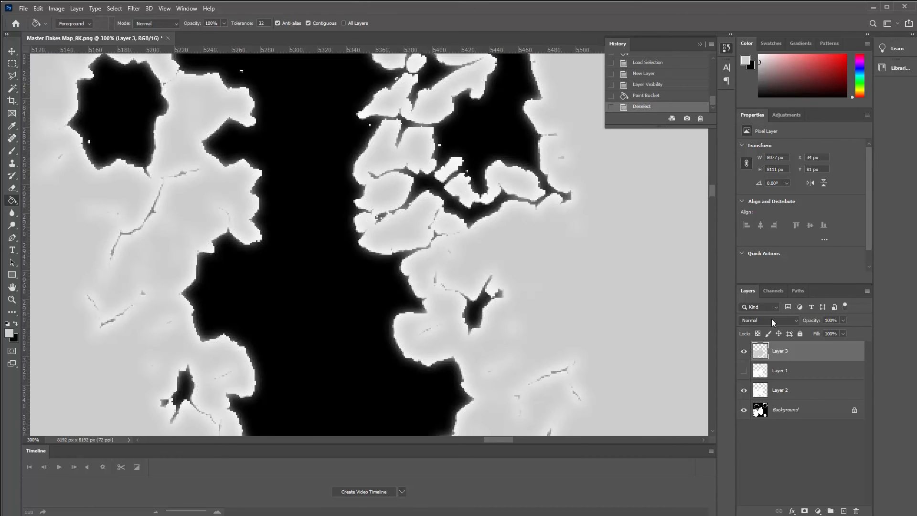
{"action": "left_click", "coordinate": [774, 290]}
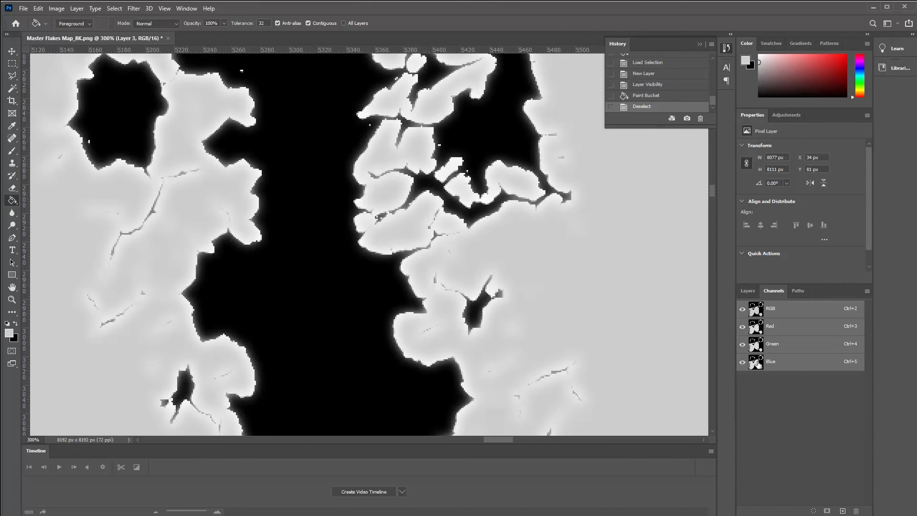
{"action": "left_click_drag", "start_coordinate": [712, 193], "coordinate": [715, 176]}
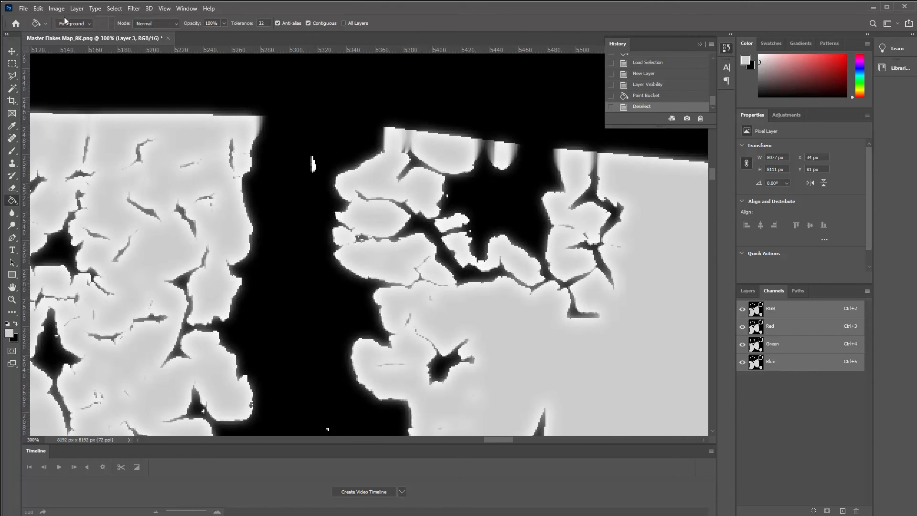
Save the edited flakes map as a PNG named Master Flakes Map_Soft_8K.png in the Textures folder with the large file size option.
{"action": "left_click", "coordinate": [23, 9]}
{"action": "left_click", "coordinate": [46, 117]}
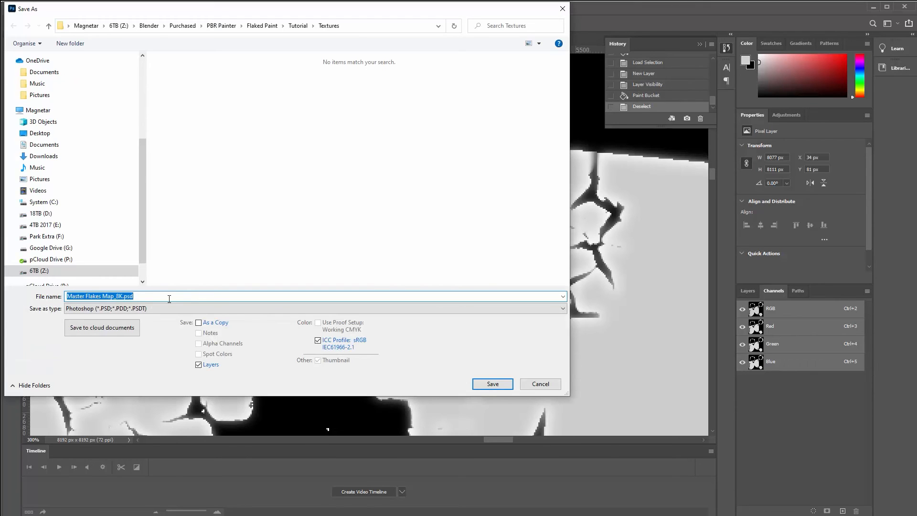
{"action": "left_click", "coordinate": [163, 308]}
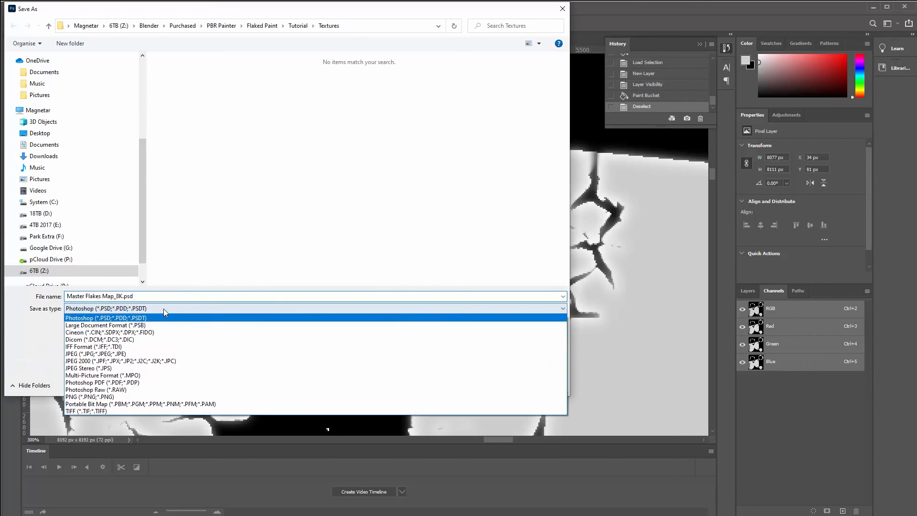
{"action": "left_click", "coordinate": [120, 397]}
{"action": "left_click", "coordinate": [114, 297]}
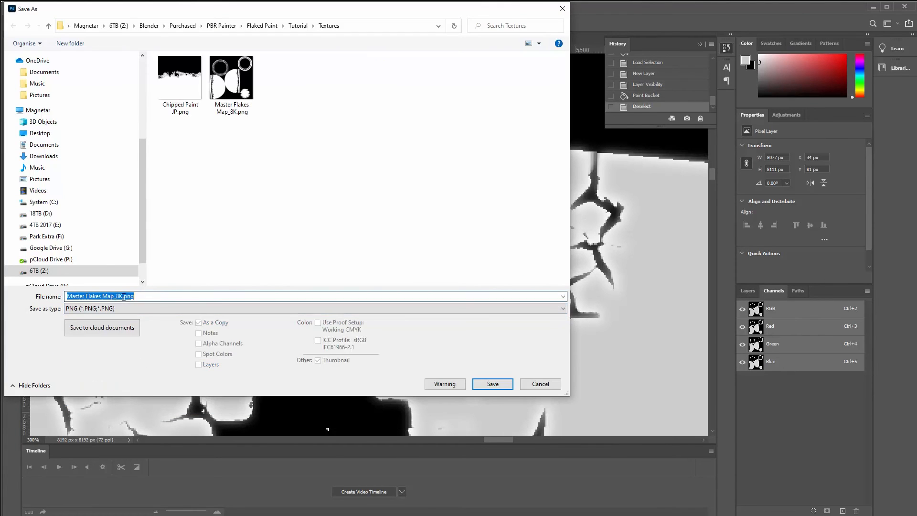
{"action": "left_click", "coordinate": [118, 296]}
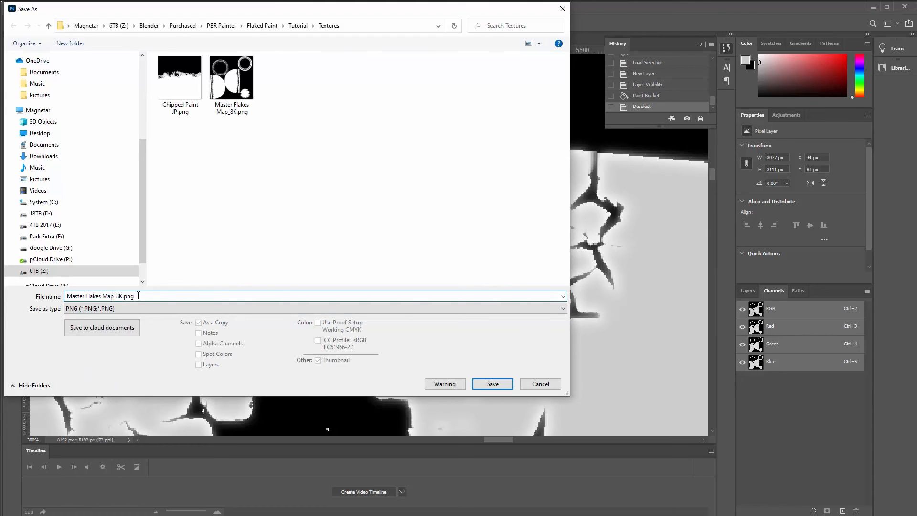
{"action": "type", "text": "_Soft"}
{"action": "left_click", "coordinate": [482, 384]}
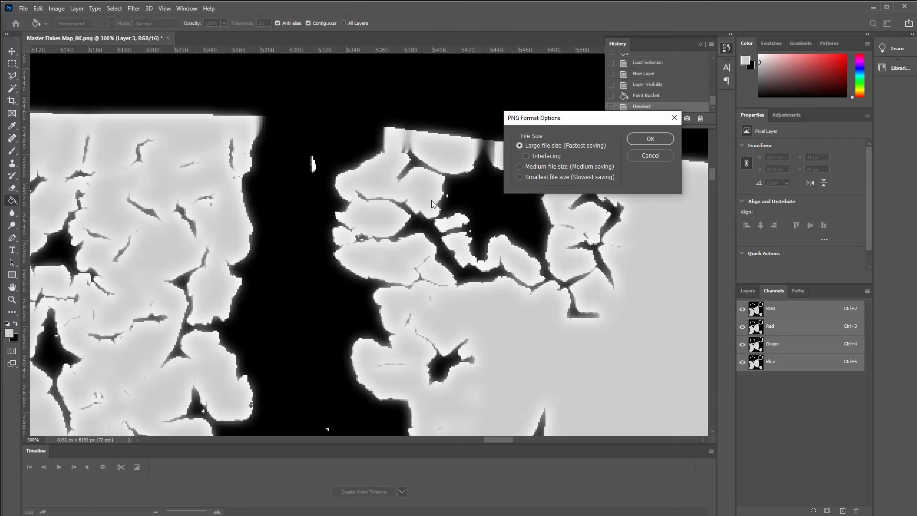
{"action": "left_click", "coordinate": [650, 139]}
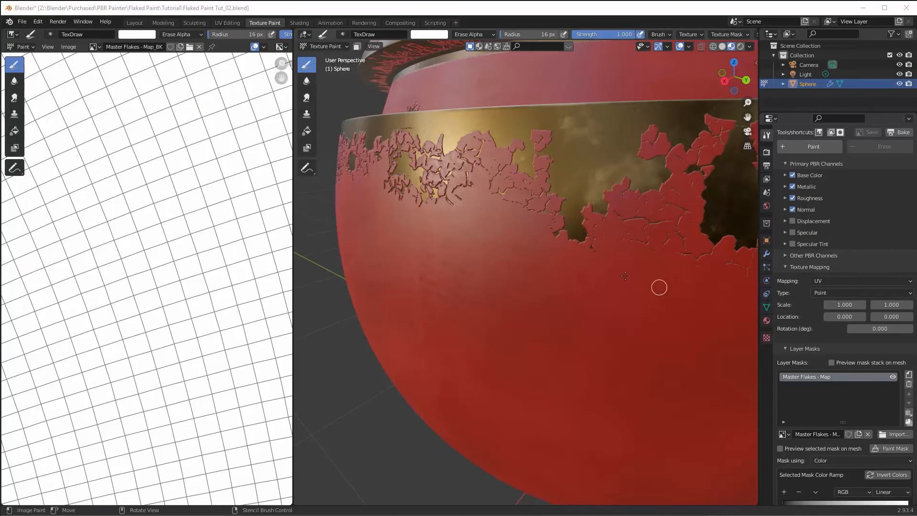
Switch to Blender, set the Paint layer's Normal channel type to Texture, and import Master Flakes Map_Soft_8K.png from the Textures folder.
{"action": "left_click", "coordinate": [785, 210]}
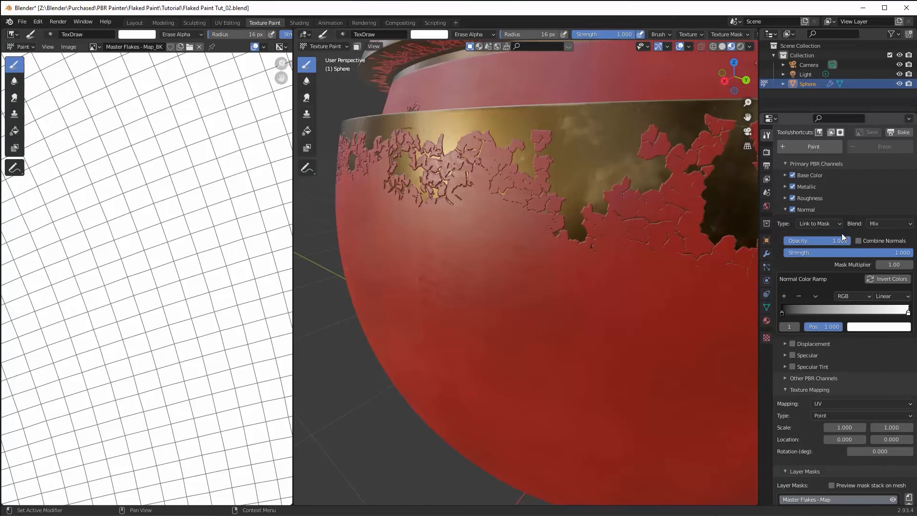
{"action": "left_click", "coordinate": [822, 223]}
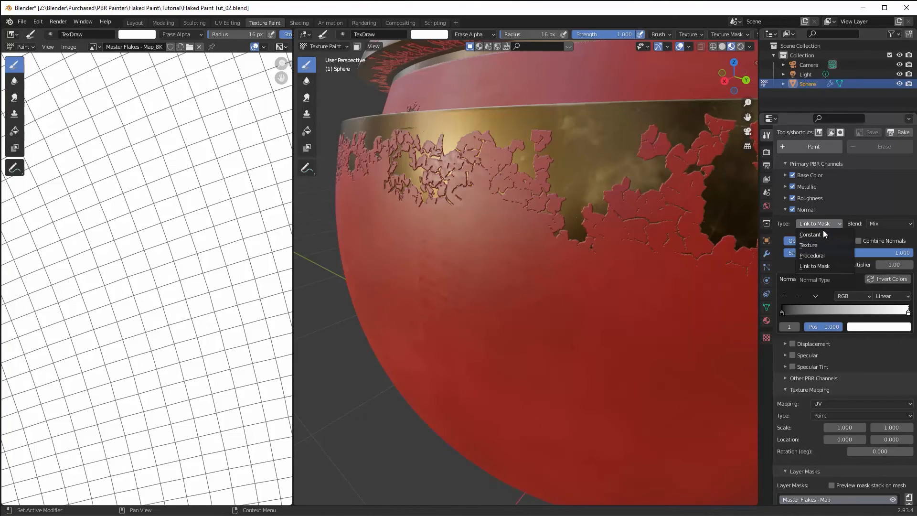
{"action": "left_click", "coordinate": [822, 244]}
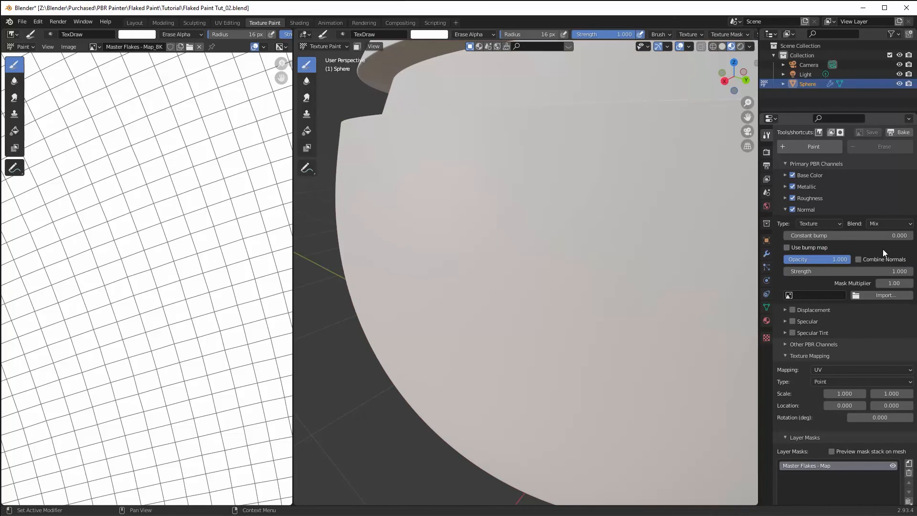
{"action": "left_click", "coordinate": [864, 295]}
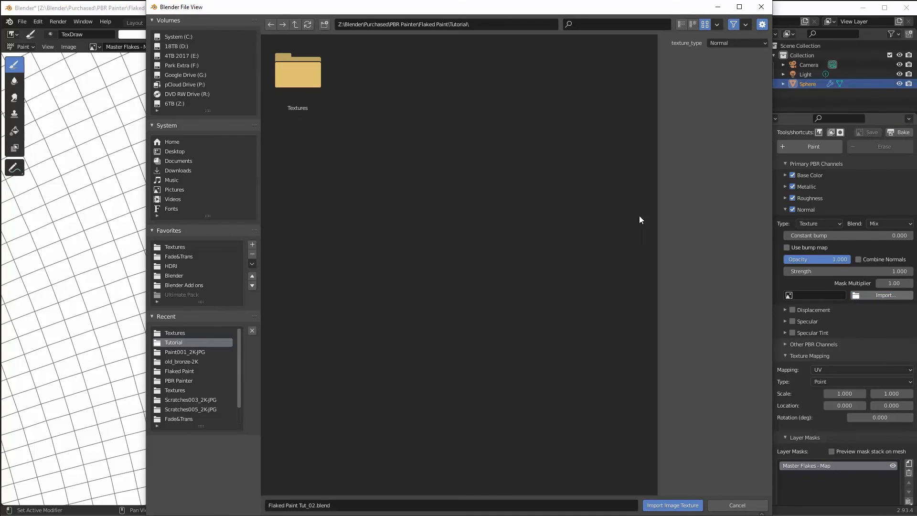
{"action": "double_click", "coordinate": [314, 71]}
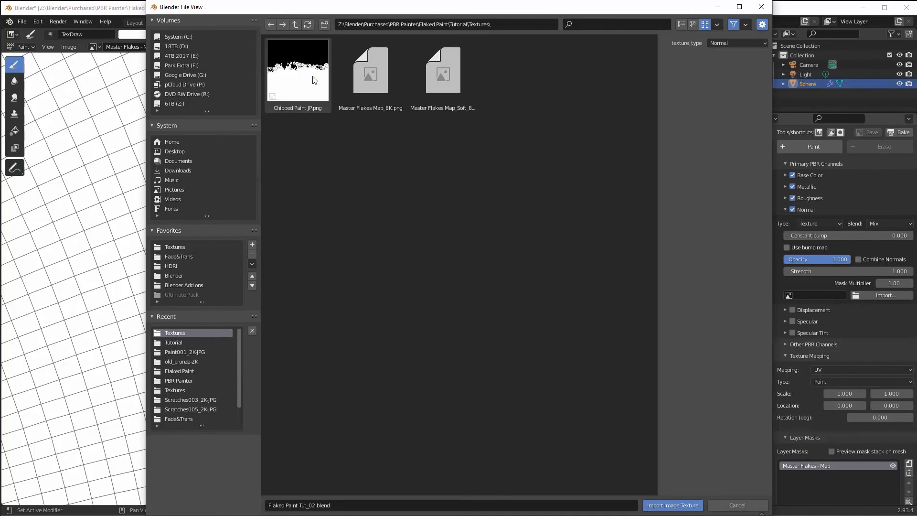
{"action": "left_click", "coordinate": [454, 82]}
{"action": "left_click", "coordinate": [673, 506]}
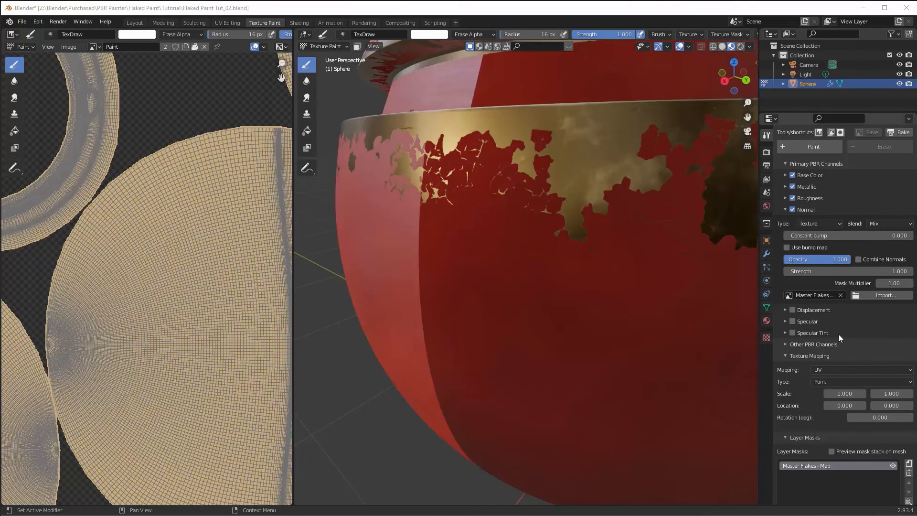
Use the imported normal texture as a bump map and reduce its strength to 0.051.
{"action": "left_click", "coordinate": [787, 248]}
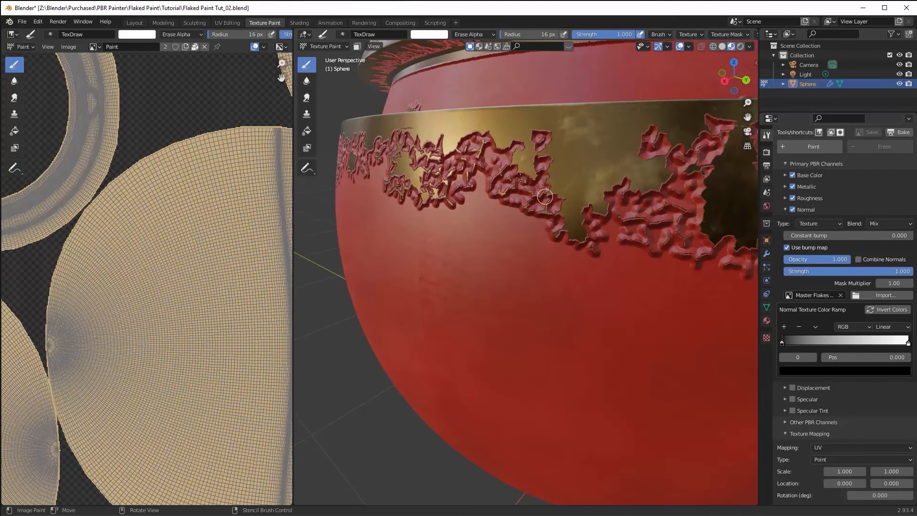
{"action": "middle_click_drag", "start_coordinate": [458, 212], "coordinate": [530, 205]}
{"action": "left_click_drag", "start_coordinate": [900, 271], "coordinate": [791, 271]}
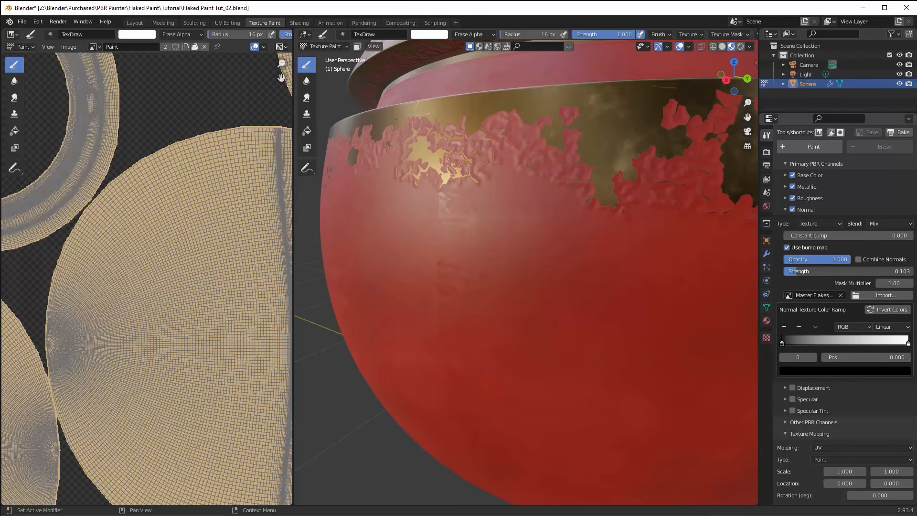
{"action": "left_click_drag", "start_coordinate": [797, 271], "coordinate": [799, 271]}
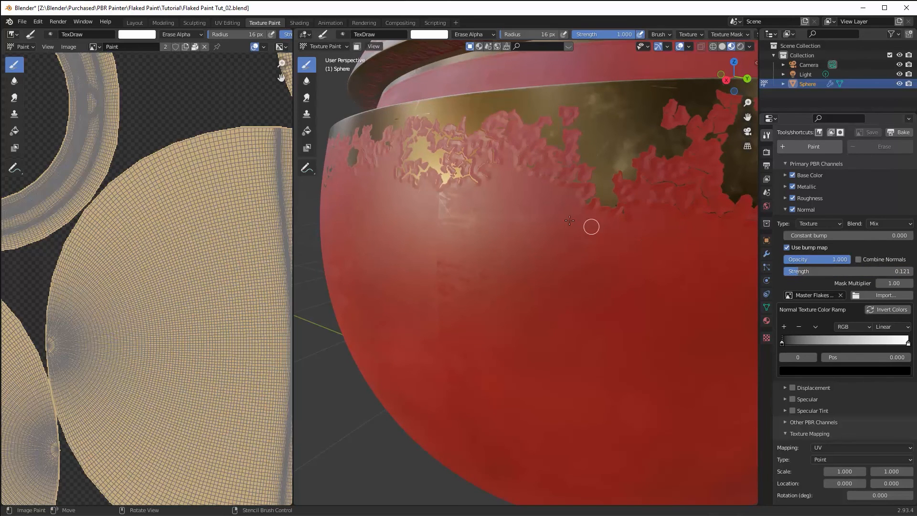
{"action": "middle_click_drag", "start_coordinate": [589, 225], "coordinate": [521, 267]}
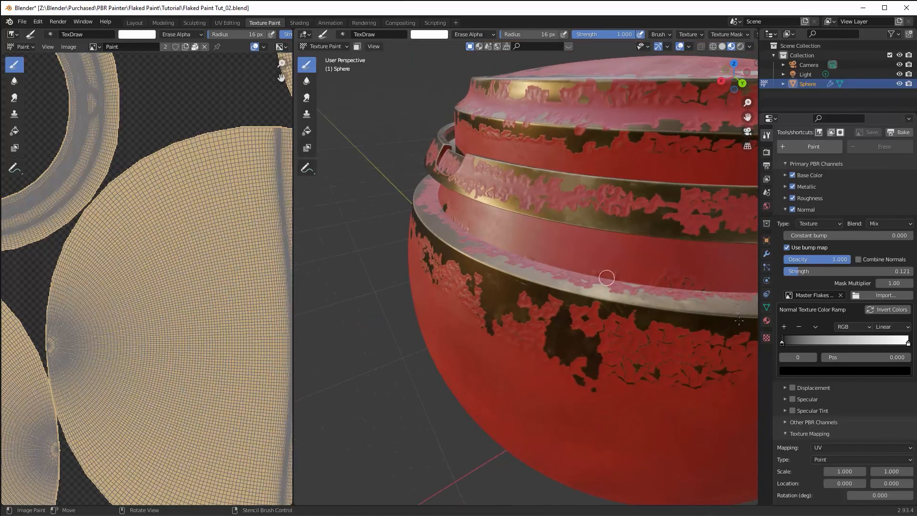
{"action": "left_click_drag", "start_coordinate": [797, 276], "coordinate": [786, 276]}
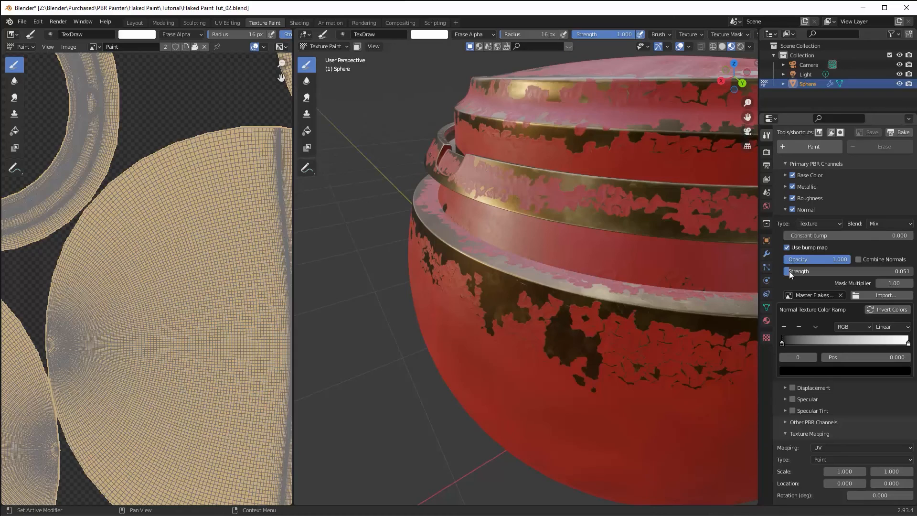
Examine the softened flake relief on the jar's bands, rims and lid from several angles and distances.
{"action": "middle_click_drag", "start_coordinate": [579, 242], "coordinate": [525, 273]}
{"action": "scroll", "coordinate": [525, 273], "scroll_direction": "up", "scroll_amount": 4}
{"action": "mouse_move", "coordinate": [586, 268]}
{"action": "middle_mouse_down"}
{"action": "mouse_move", "coordinate": [540, 262]}
{"action": "mouse_move", "coordinate": [548, 262]}
{"action": "middle_mouse_up"}
{"action": "scroll", "coordinate": [547, 261], "scroll_direction": "down", "scroll_amount": 3}
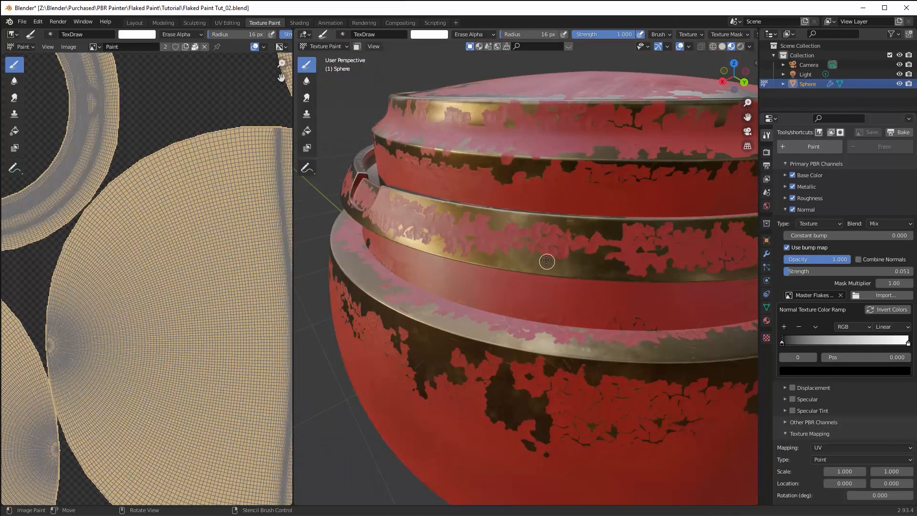
{"action": "scroll", "coordinate": [547, 261], "scroll_direction": "up", "scroll_amount": 3}
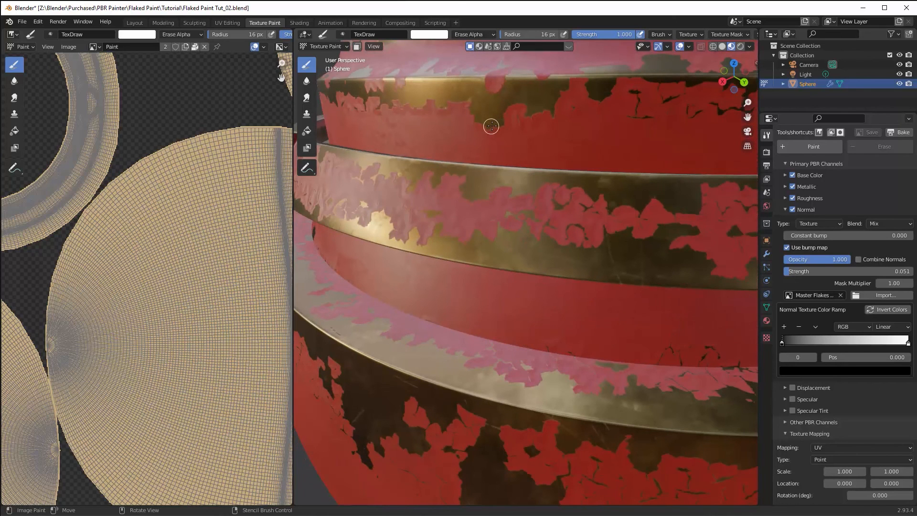
{"action": "middle_click_drag", "start_coordinate": [496, 127], "coordinate": [468, 132]}
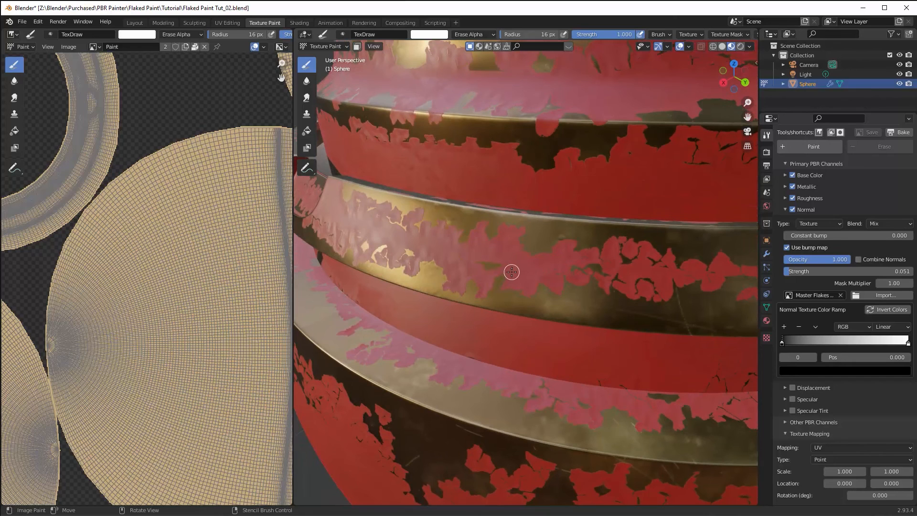
{"action": "scroll", "coordinate": [513, 268], "scroll_direction": "down", "scroll_amount": 3}
{"action": "middle_click_drag", "start_coordinate": [594, 269], "coordinate": [588, 253], "text": "shift"}
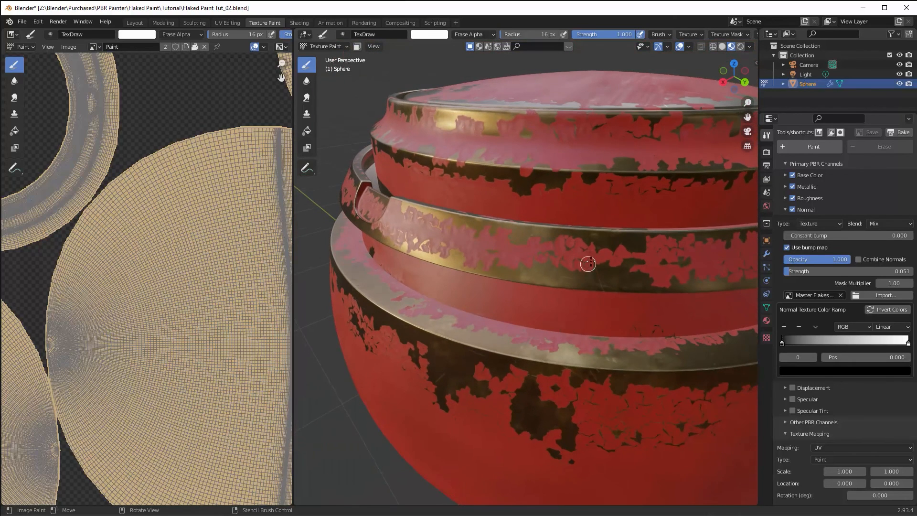
{"action": "scroll", "coordinate": [582, 252], "scroll_direction": "up", "scroll_amount": 2}
{"action": "scroll", "coordinate": [581, 252], "scroll_direction": "down", "scroll_amount": 2}
{"action": "scroll", "coordinate": [818, 244], "scroll_direction": "up", "scroll_amount": 1}
Add a multichannel layer named Edge Dark directly above the Bronze Base layer.
{"action": "scroll", "coordinate": [818, 243], "scroll_direction": "up", "scroll_amount": 8}
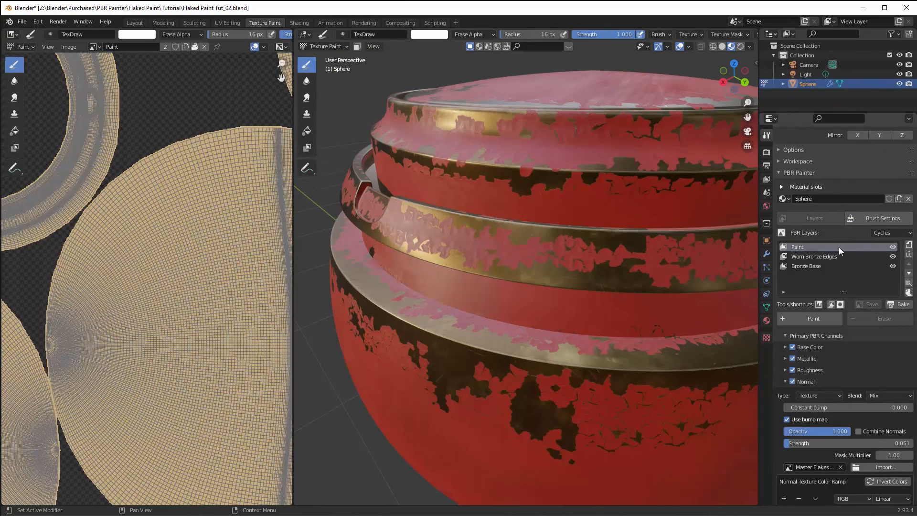
{"action": "left_click", "coordinate": [908, 245]}
{"action": "type", "text": "Edge Dark"}
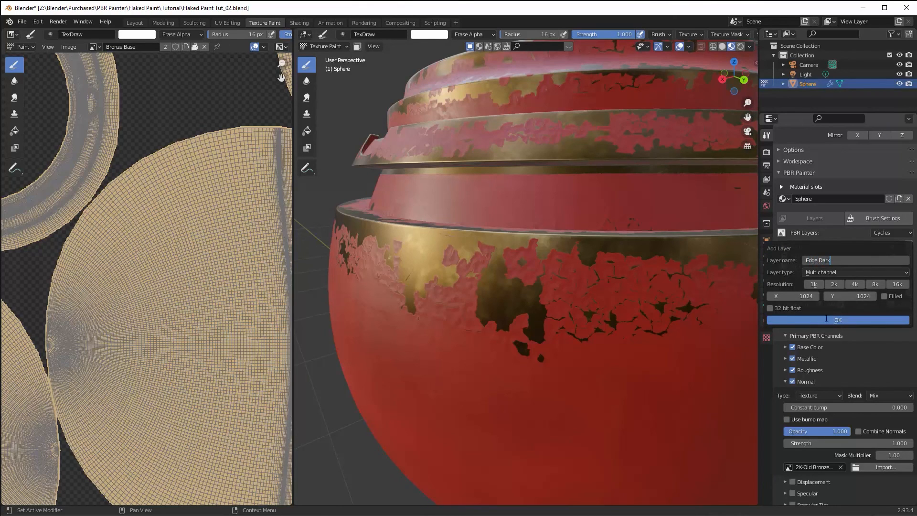
{"action": "key", "text": "Return"}
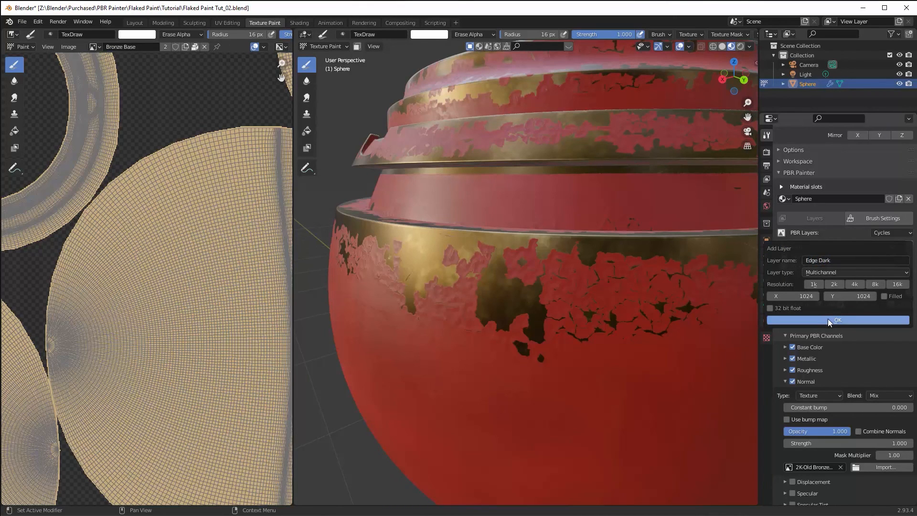
{"action": "left_click", "coordinate": [853, 312]}
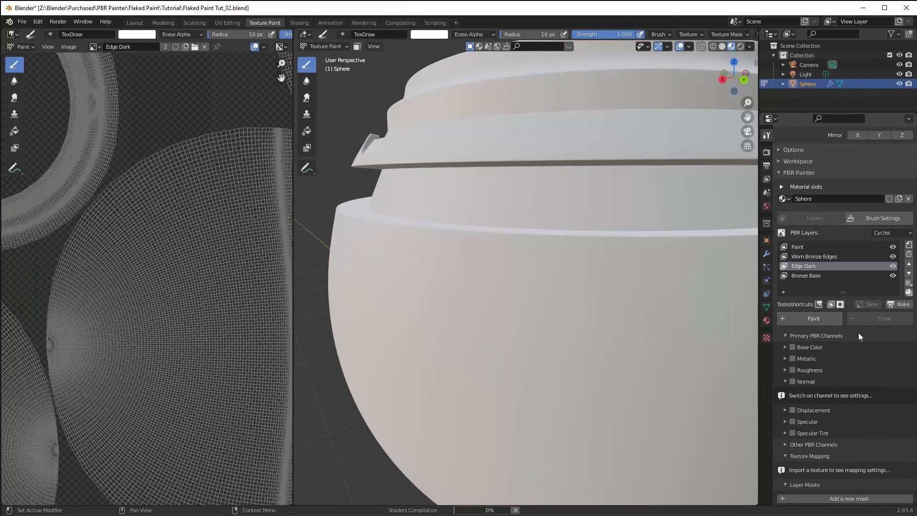
Enable the Edge Dark layer's Base Color as a constant black and fill the layer across the jar.
{"action": "left_click", "coordinate": [791, 347]}
{"action": "left_click", "coordinate": [818, 361]}
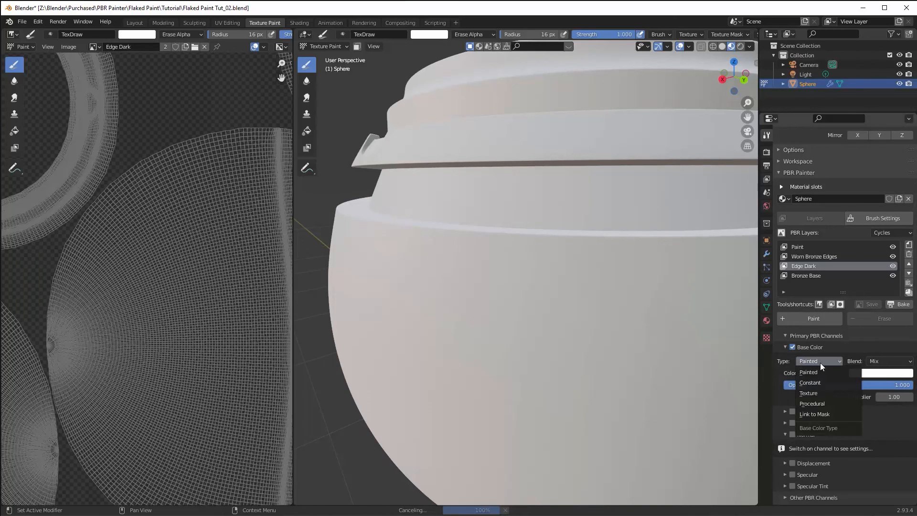
{"action": "left_click", "coordinate": [818, 382]}
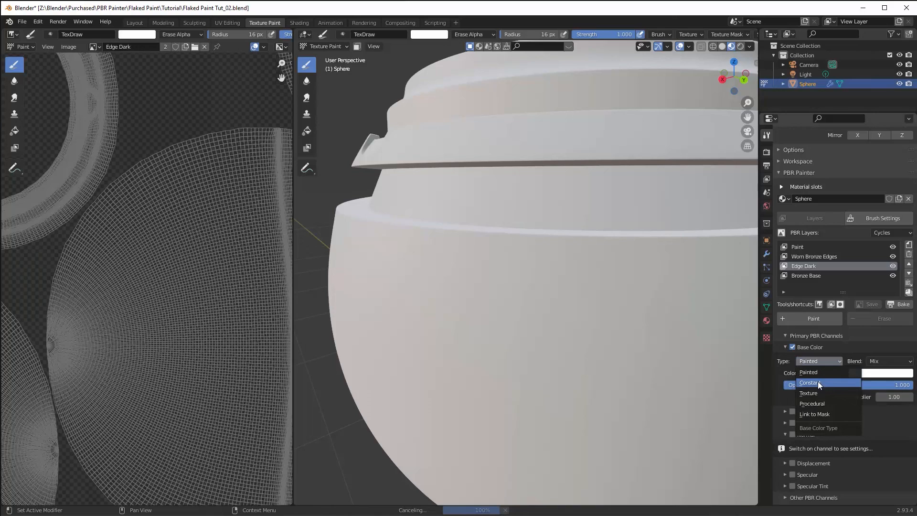
{"action": "left_click", "coordinate": [878, 373]}
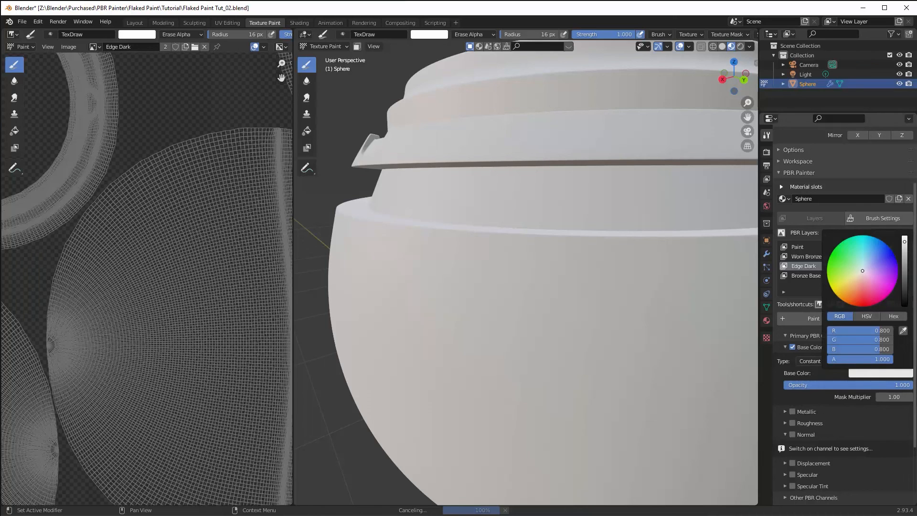
{"action": "left_click", "coordinate": [905, 286]}
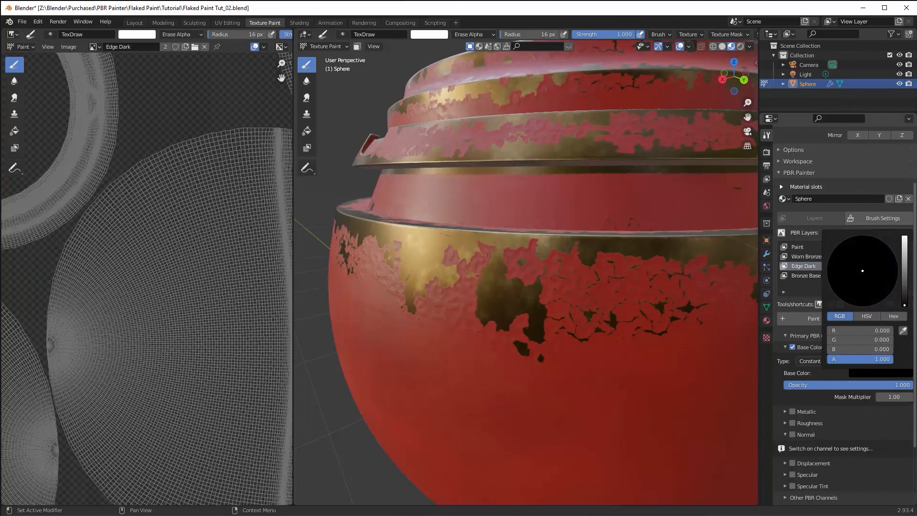
{"action": "left_click", "coordinate": [307, 131]}
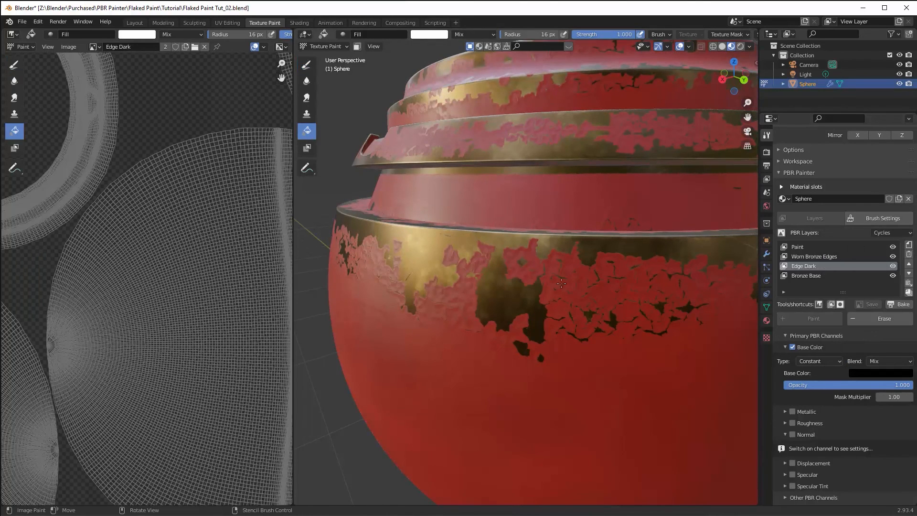
{"action": "left_click", "coordinate": [510, 285]}
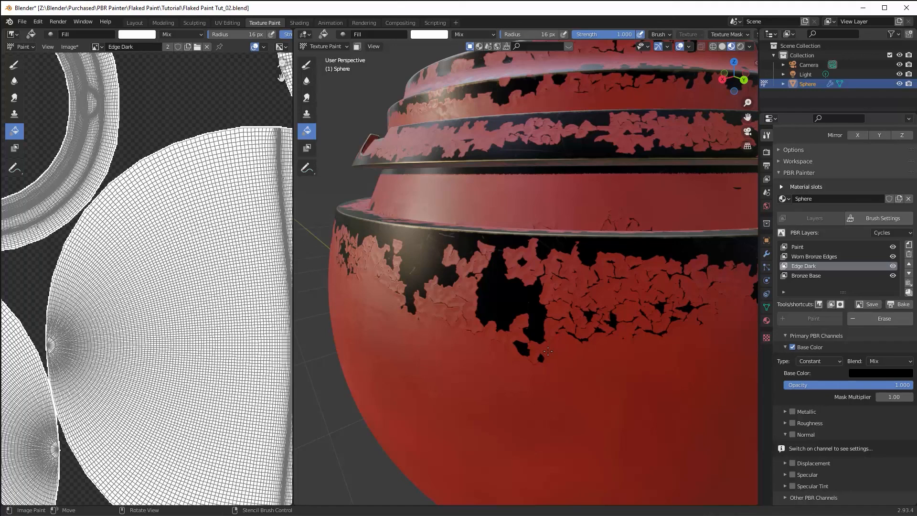
Collapse the Base Color settings and add an Image Texture mask to the Edge Dark layer.
{"action": "scroll", "coordinate": [849, 350], "scroll_direction": "down", "scroll_amount": 3}
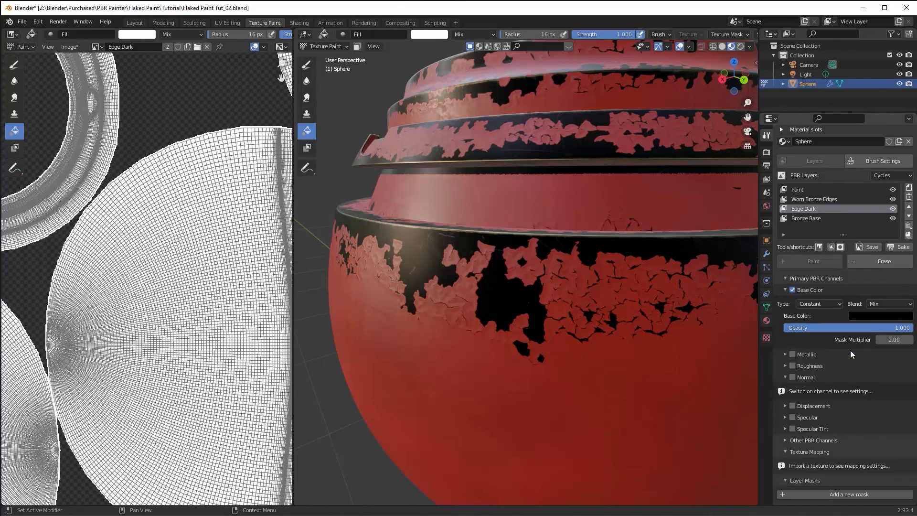
{"action": "left_click", "coordinate": [784, 289]}
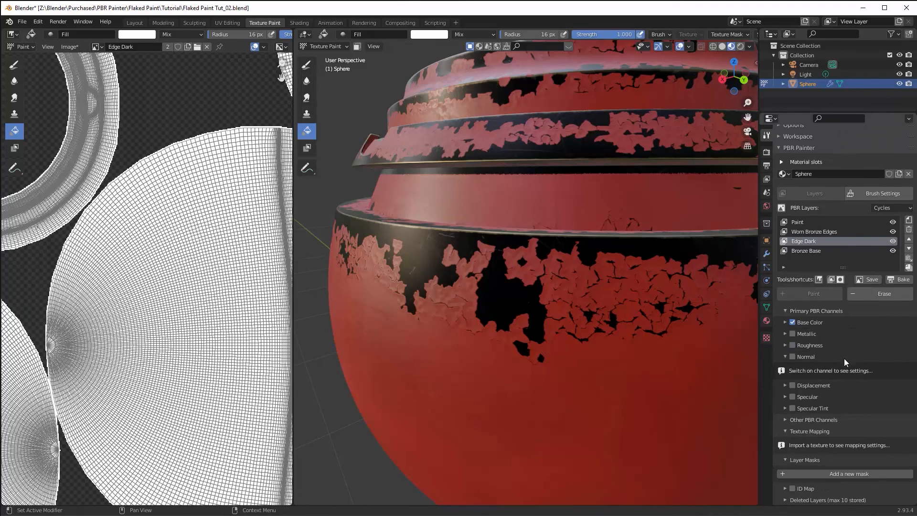
{"action": "left_click", "coordinate": [843, 474]}
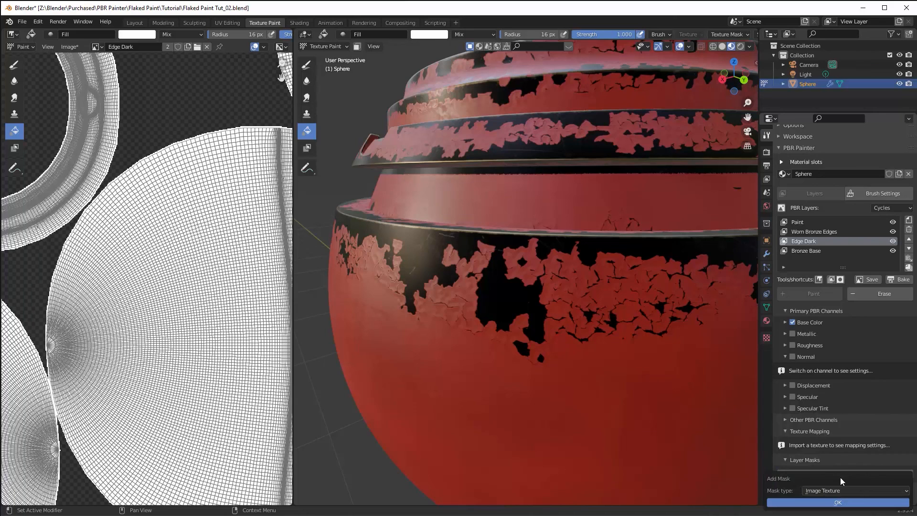
{"action": "left_click", "coordinate": [837, 503]}
{"action": "scroll", "coordinate": [884, 427], "scroll_direction": "down", "scroll_amount": 4}
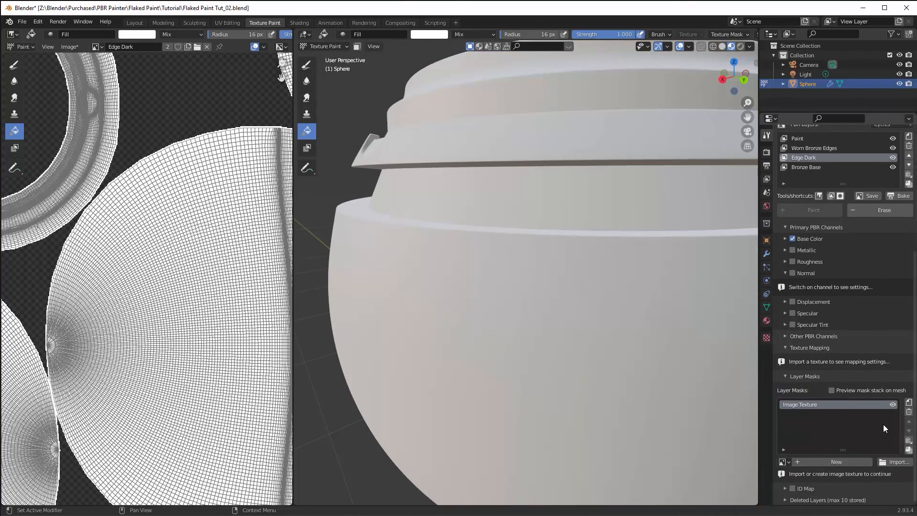
Assign the existing Master Flakes Map_8K image to the Edge Dark layer's mask and check the mask stack preview on the mesh.
{"action": "left_click", "coordinate": [784, 461]}
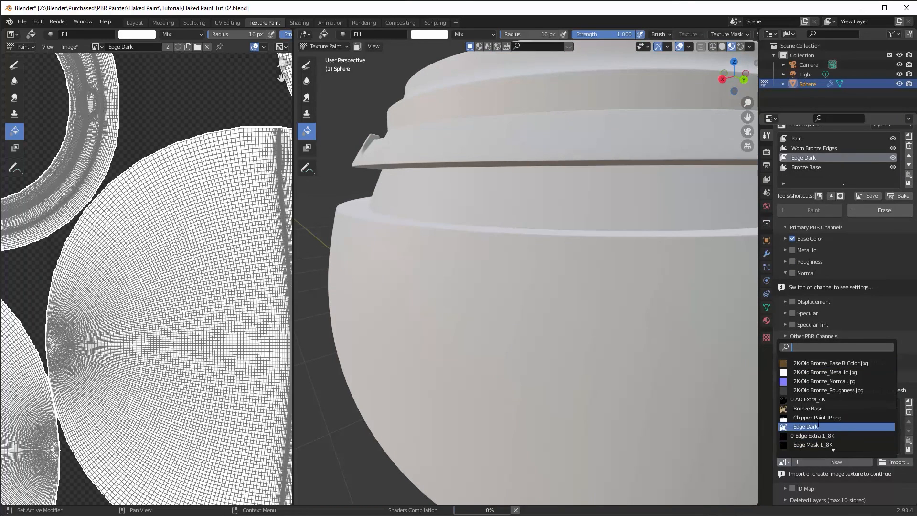
{"action": "scroll", "coordinate": [838, 432], "scroll_direction": "down", "scroll_amount": 6}
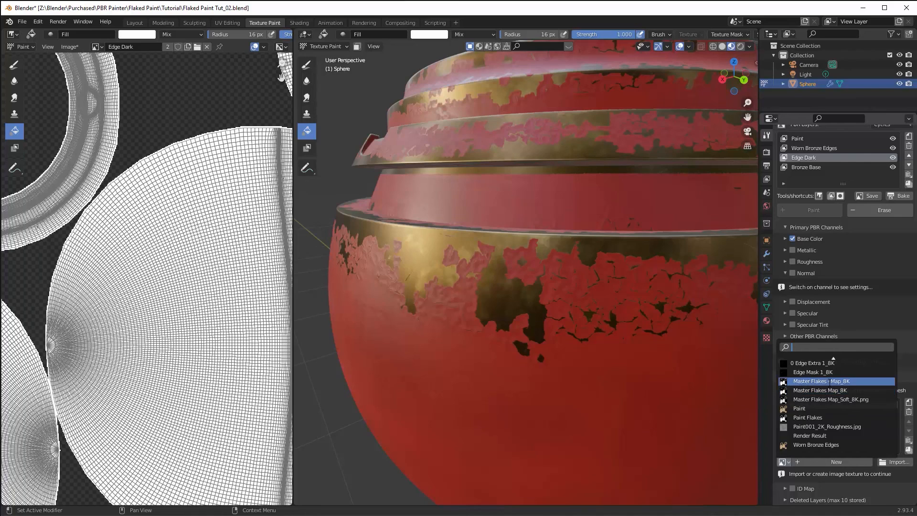
{"action": "left_click", "coordinate": [825, 391]}
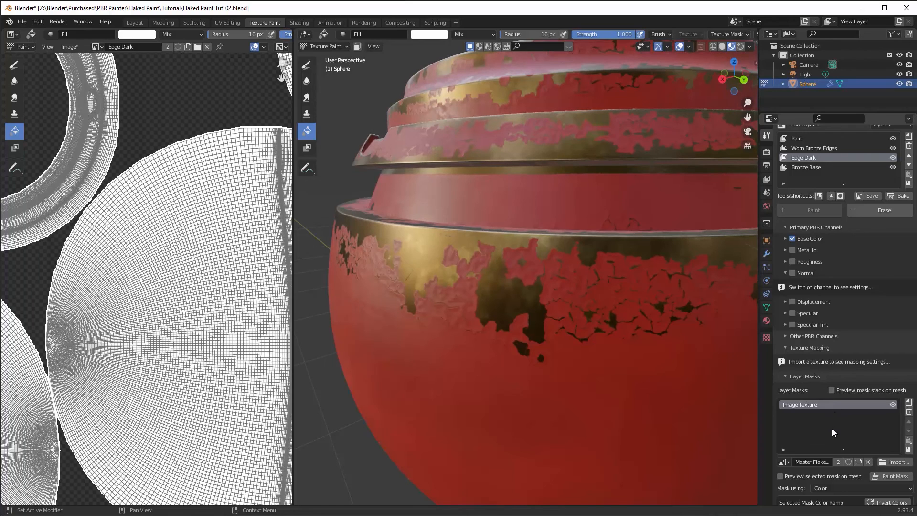
{"action": "left_click", "coordinate": [832, 389]}
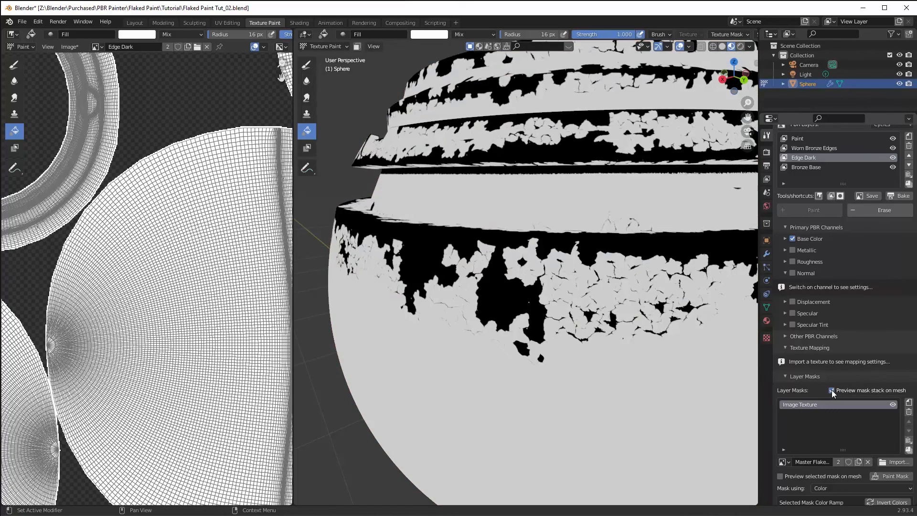
{"action": "left_click", "coordinate": [832, 390]}
{"action": "left_click", "coordinate": [831, 389]}
{"action": "left_click", "coordinate": [832, 389]}
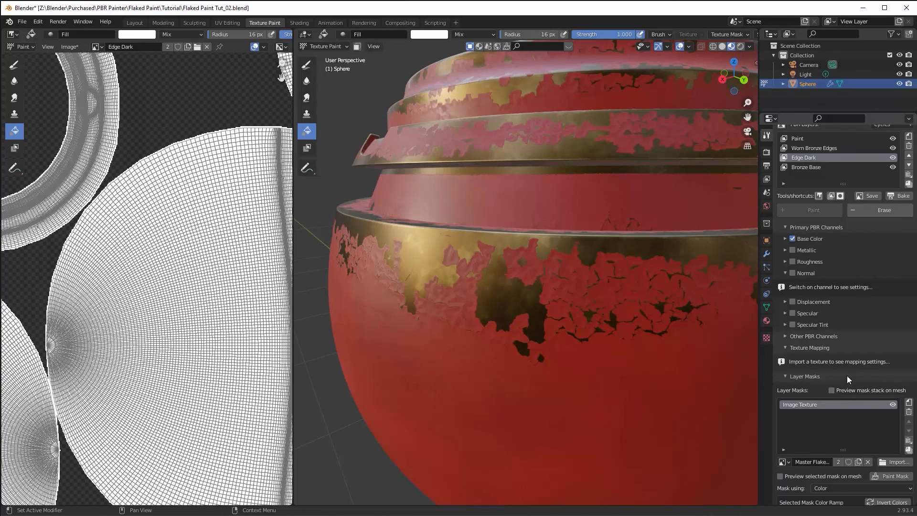
Inspect the flake edges on the jar's body up close and toggle the Edge Dark layer's visibility to compare.
{"action": "scroll", "coordinate": [823, 258], "scroll_direction": "down", "scroll_amount": 8}
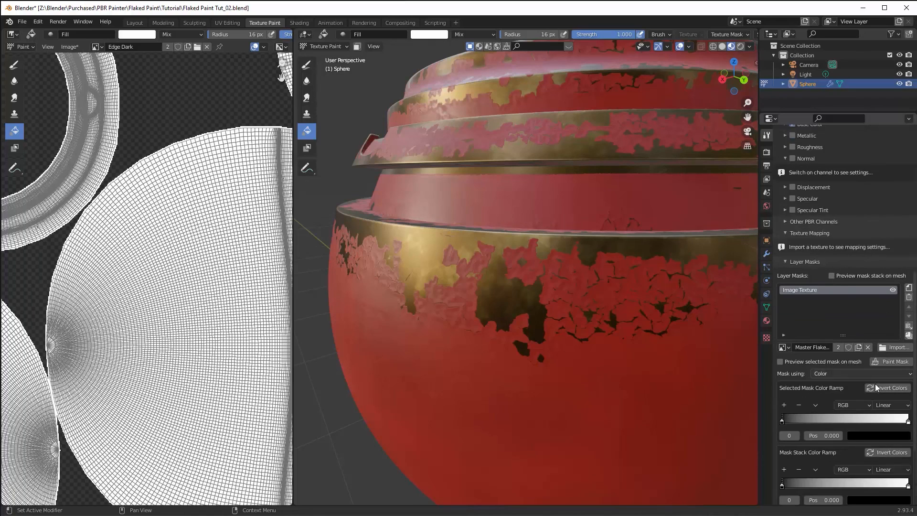
{"action": "scroll", "coordinate": [869, 377], "scroll_direction": "up", "scroll_amount": 3}
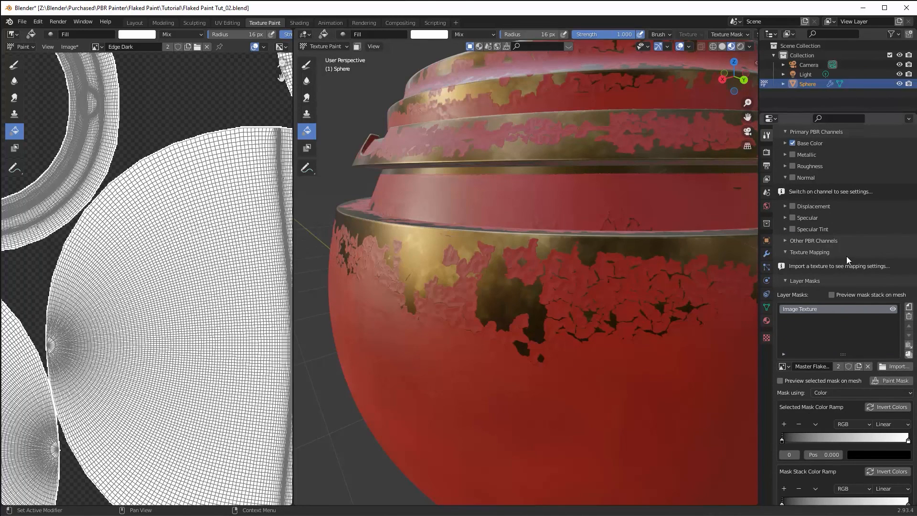
{"action": "scroll", "coordinate": [846, 256], "scroll_direction": "up", "scroll_amount": 10}
{"action": "scroll", "coordinate": [638, 252], "scroll_direction": "up", "scroll_amount": 4}
{"action": "scroll", "coordinate": [638, 251], "scroll_direction": "down", "scroll_amount": 2}
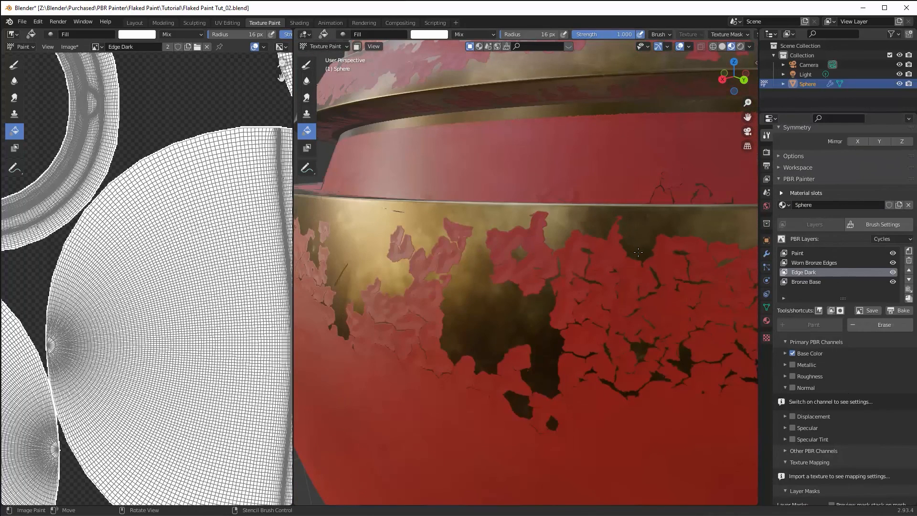
{"action": "scroll", "coordinate": [562, 254], "scroll_direction": "up", "scroll_amount": 3}
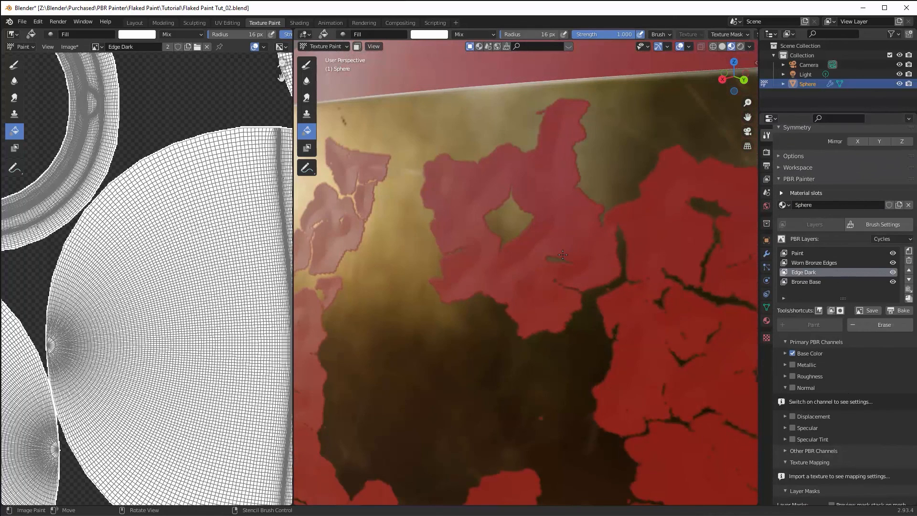
{"action": "left_click", "coordinate": [892, 272]}
Move the white stop of the Edge Dark mask's Selected Mask Color Ramp to position 0.278.
{"action": "scroll", "coordinate": [855, 351], "scroll_direction": "down", "scroll_amount": 15}
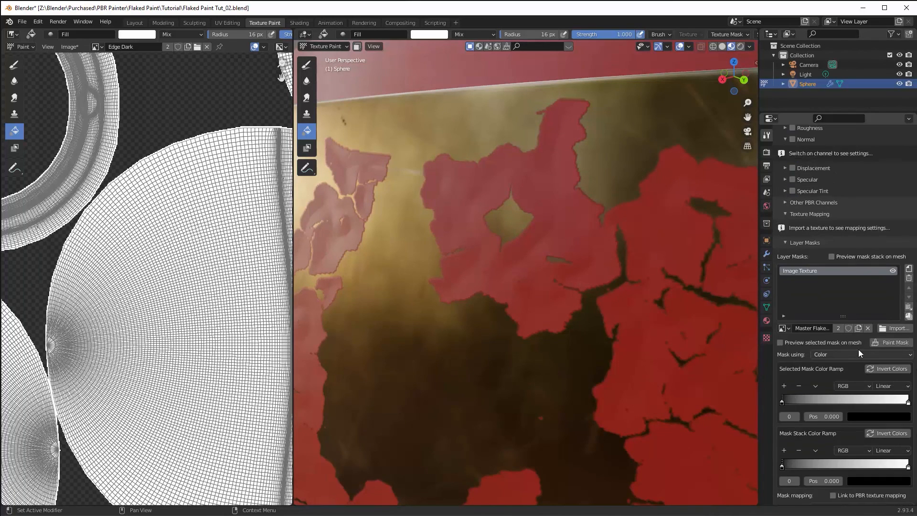
{"action": "mouse_move", "coordinate": [783, 342]}
{"action": "left_mouse_down"}
{"action": "mouse_move", "coordinate": [835, 346]}
{"action": "mouse_move", "coordinate": [775, 344]}
{"action": "left_mouse_up"}
{"action": "left_click_drag", "start_coordinate": [907, 344], "coordinate": [814, 342]}
{"action": "scroll", "coordinate": [597, 284], "scroll_direction": "down", "scroll_amount": 5}
{"action": "scroll", "coordinate": [597, 284], "scroll_direction": "down", "scroll_amount": 4}
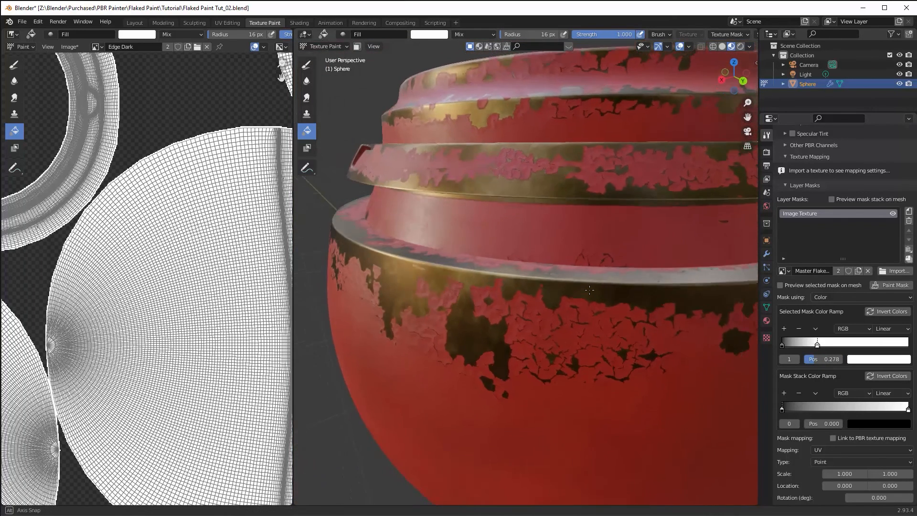
{"action": "middle_click_drag", "start_coordinate": [597, 284], "coordinate": [562, 279]}
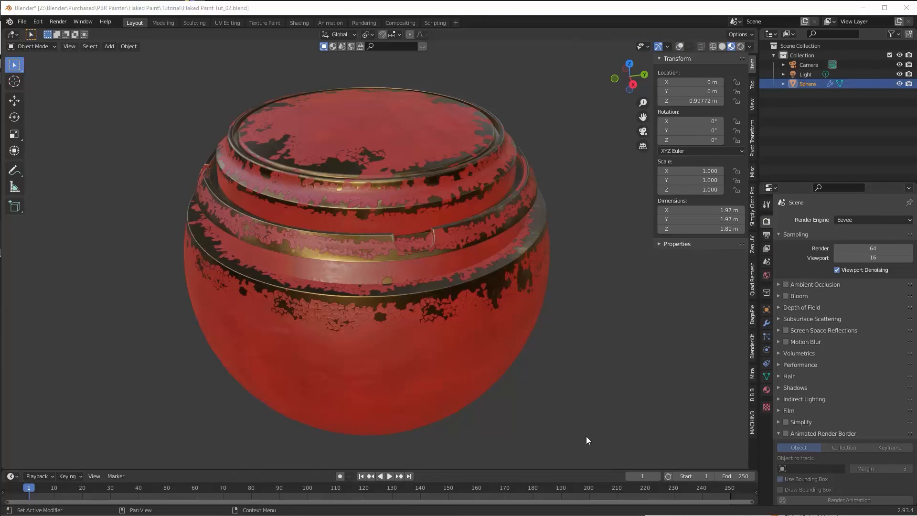
Rotate the jar in the Layout workspace by setting its Y rotation to 60°.
{"action": "middle_click_drag", "start_coordinate": [543, 263], "coordinate": [604, 214]}
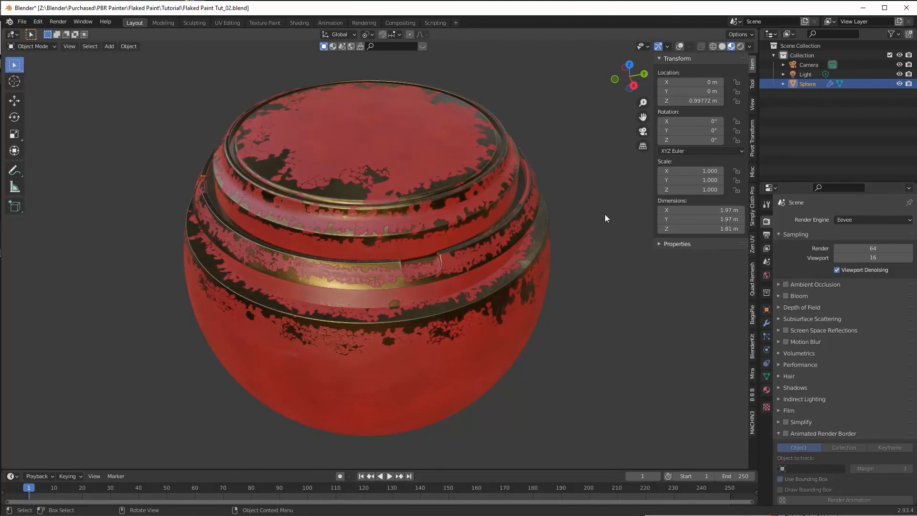
{"action": "left_click", "coordinate": [709, 130]}
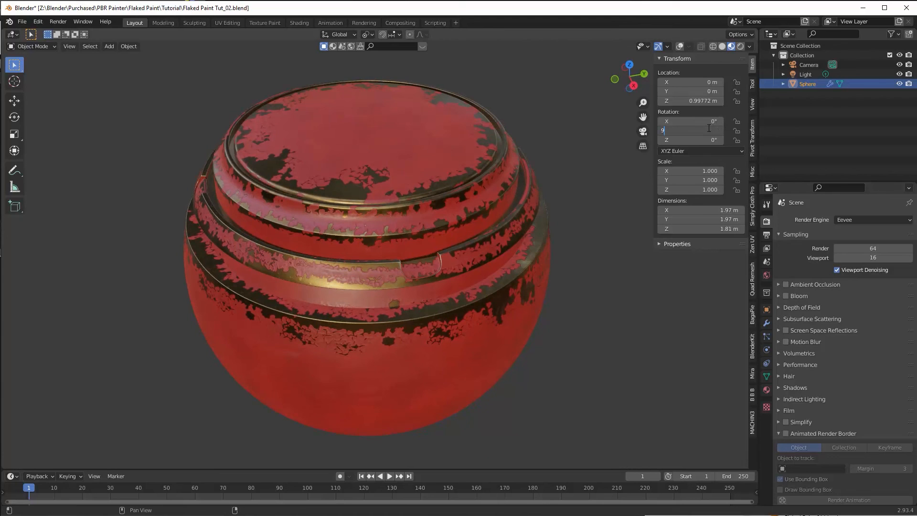
{"action": "type", "text": "60"}
{"action": "key", "text": "Return"}
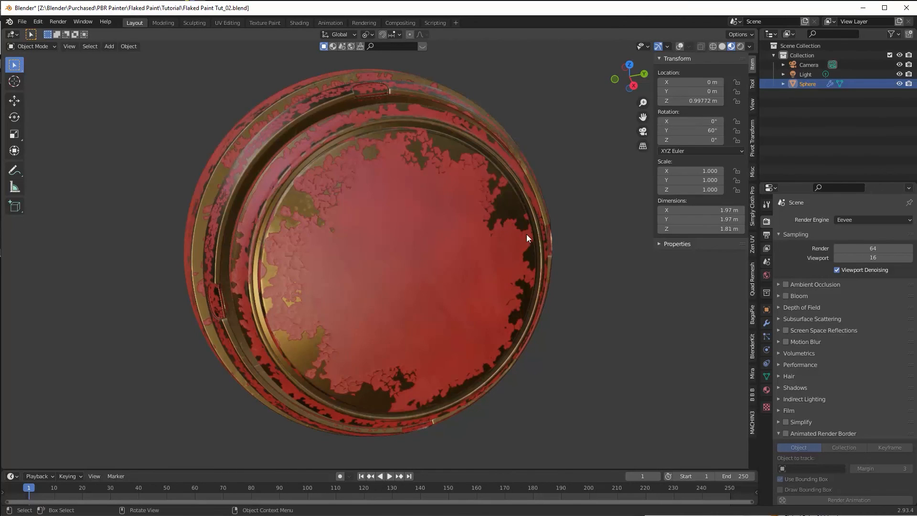
Enable Ambient Occlusion and Screen Space Reflections in the Eevee render settings.
{"action": "middle_click_drag", "start_coordinate": [527, 234], "coordinate": [621, 153]}
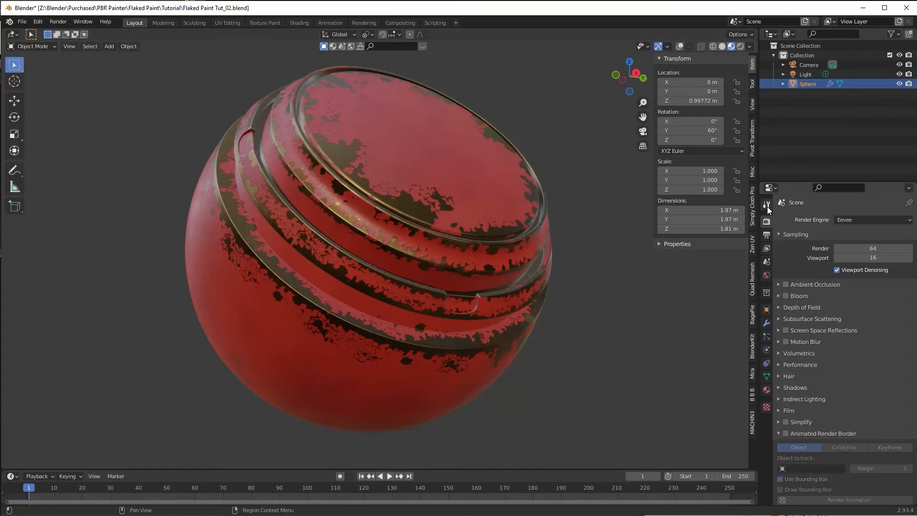
{"action": "left_click", "coordinate": [786, 285]}
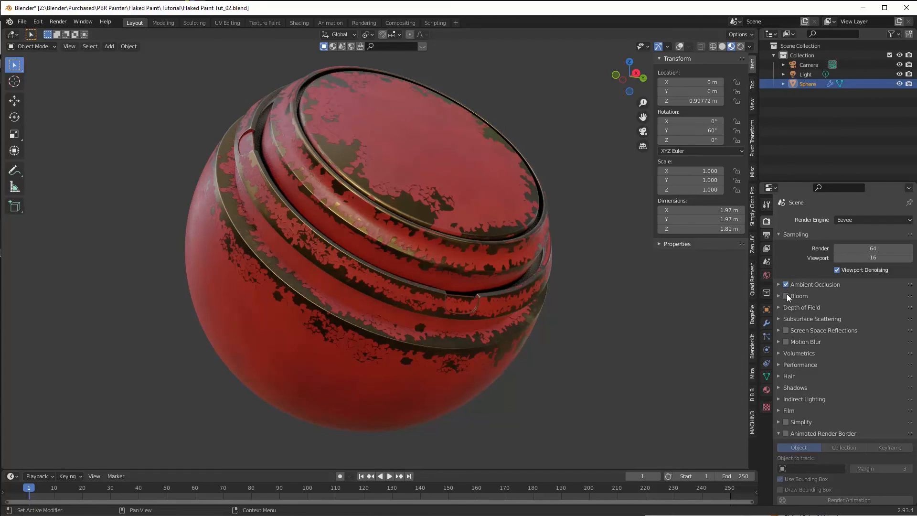
{"action": "left_click", "coordinate": [785, 331]}
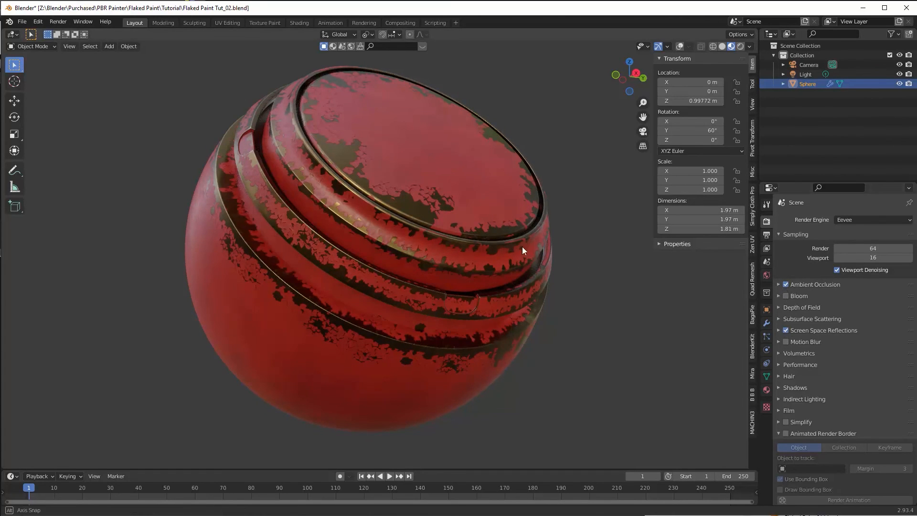
Examine the flaked paint on the tilted jar's body, bands and lid from several angles and distances.
{"action": "middle_click_drag", "start_coordinate": [522, 246], "coordinate": [514, 268]}
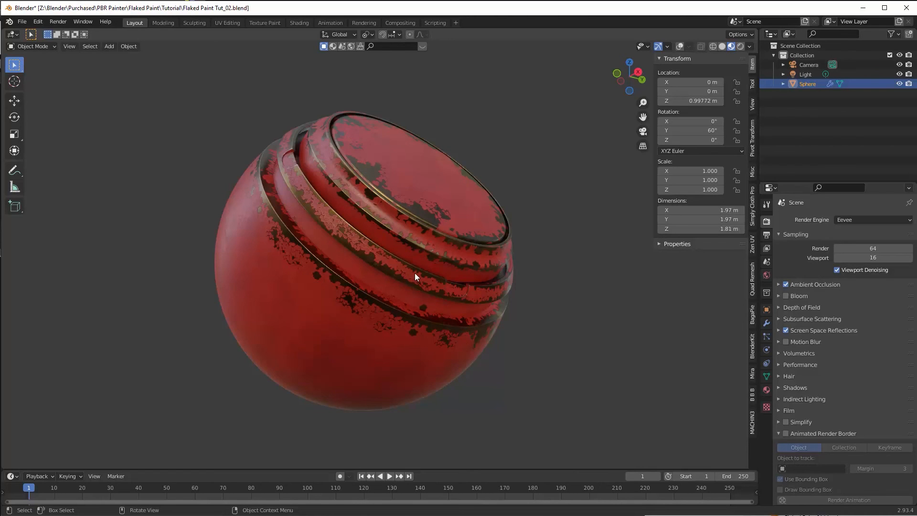
{"action": "scroll", "coordinate": [413, 273], "scroll_direction": "up", "scroll_amount": 3}
{"action": "middle_click_drag", "start_coordinate": [411, 272], "coordinate": [402, 256]}
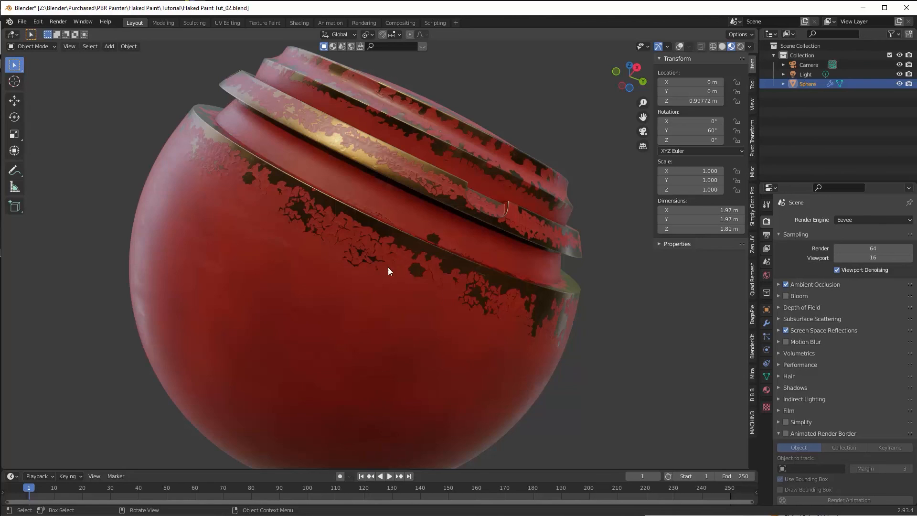
{"action": "middle_click_drag", "start_coordinate": [357, 239], "coordinate": [370, 260]}
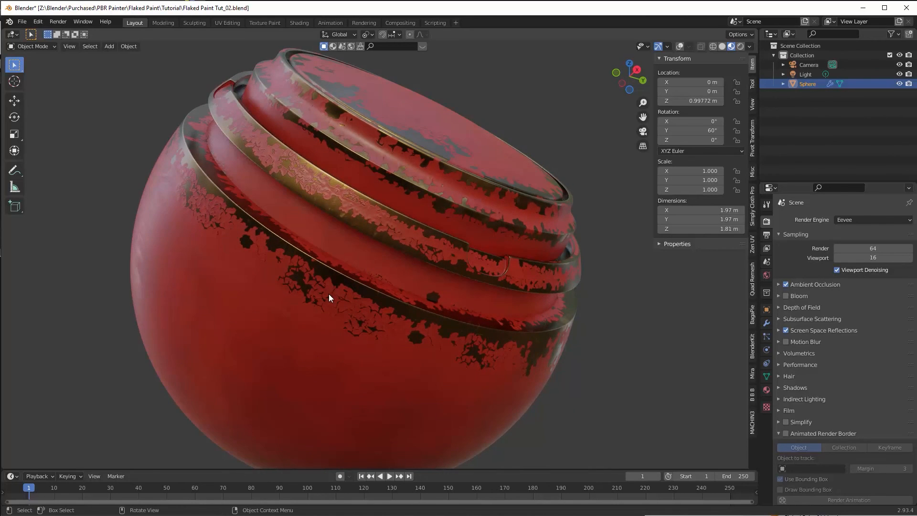
{"action": "middle_click_drag", "start_coordinate": [344, 297], "coordinate": [341, 300]}
{"action": "scroll", "coordinate": [344, 297], "scroll_direction": "down", "scroll_amount": 1}
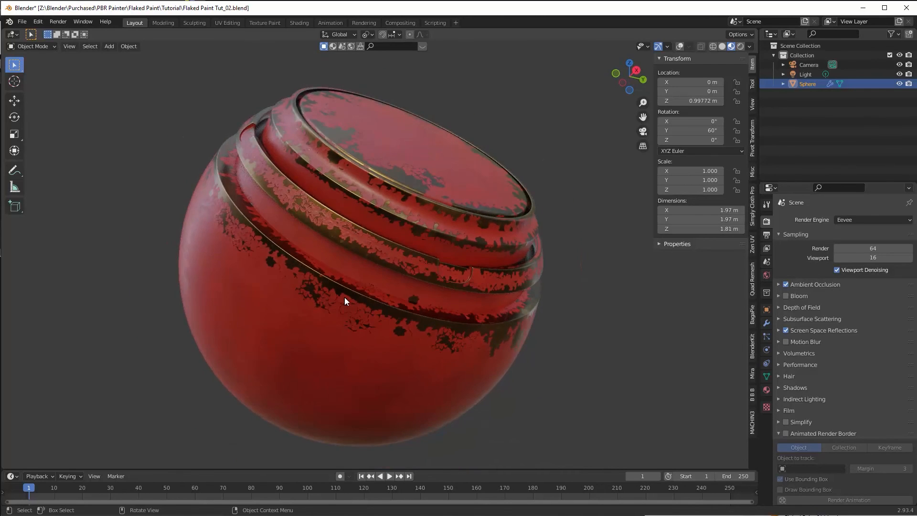